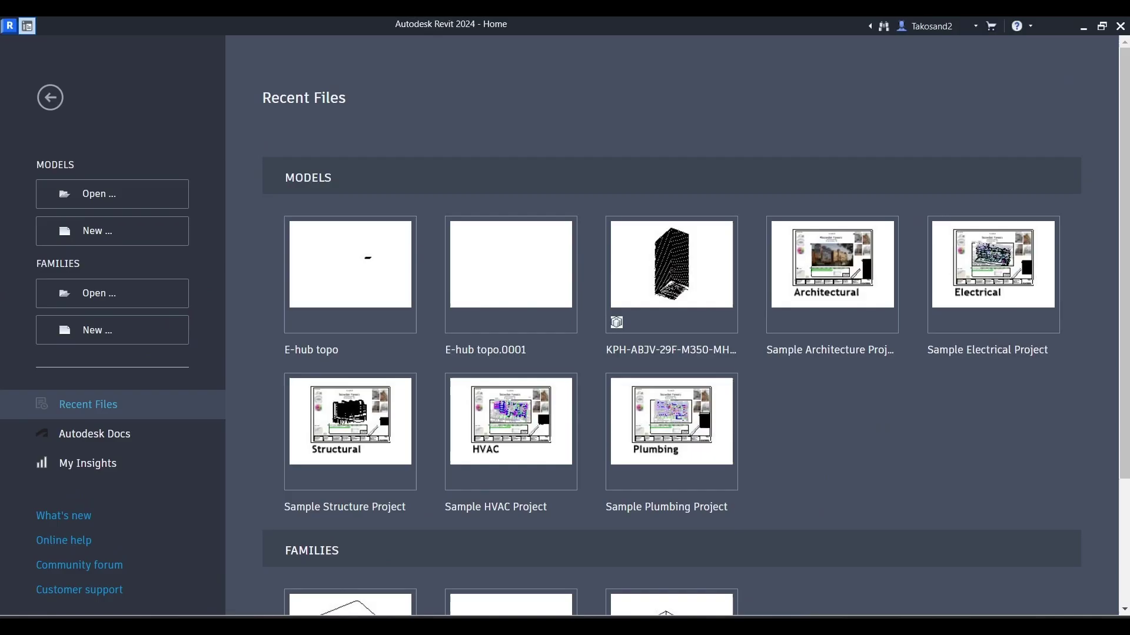
# Scroll through the Home screen's list of recent models and sample projects.
pyautogui.scroll(-2, 396, 505)
pyautogui.scroll(-2, 396, 505)
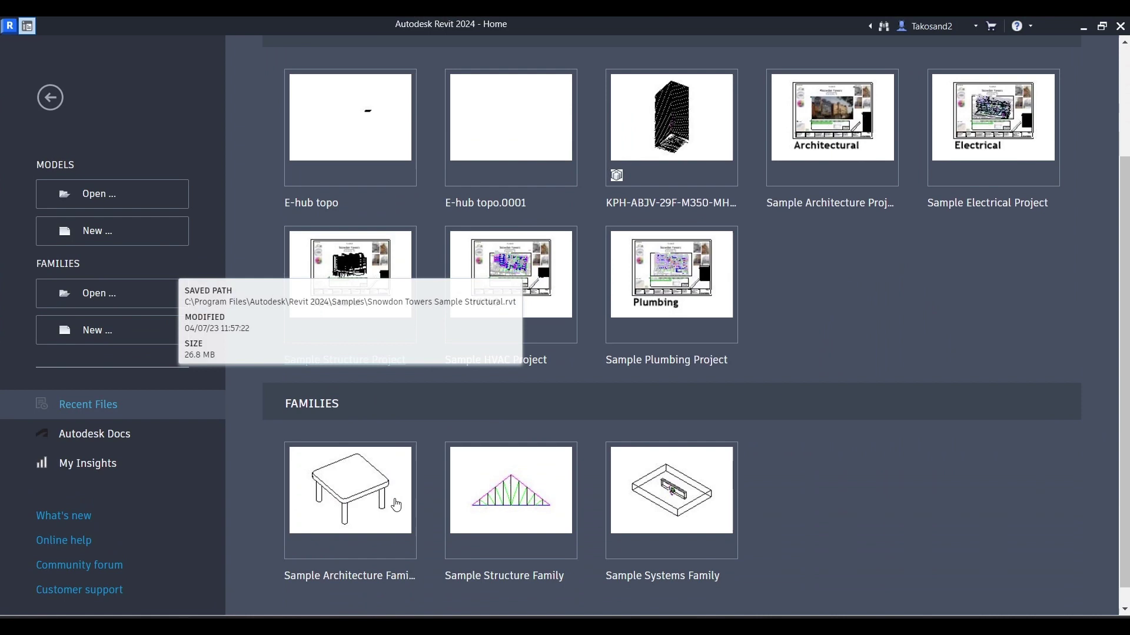
pyautogui.scroll(4, 396, 505)
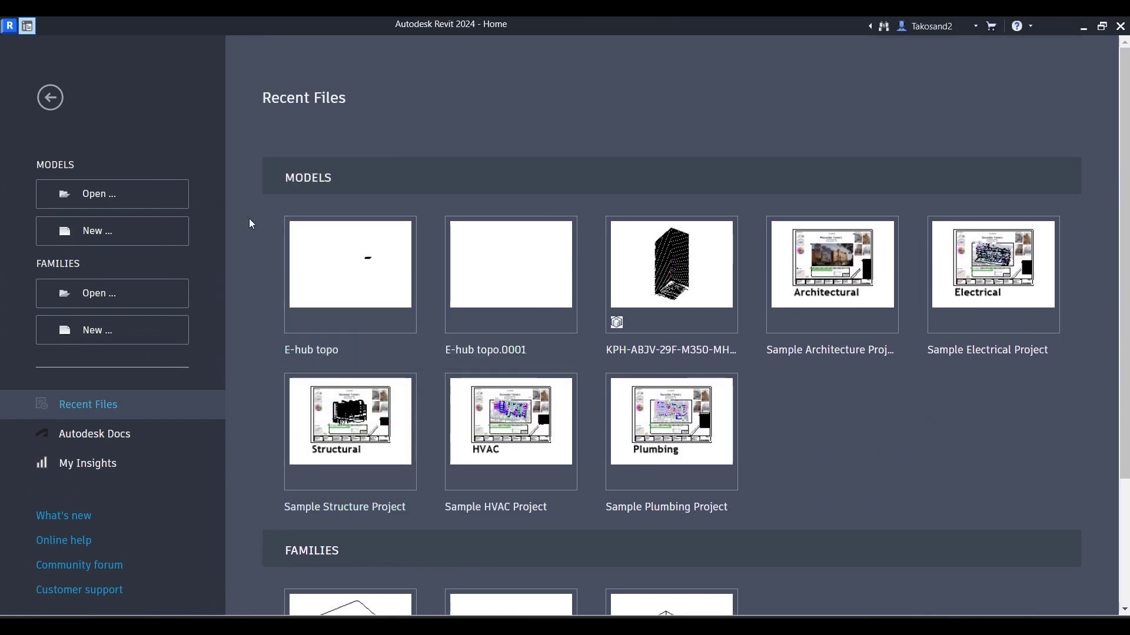
# Create a project from the Gabarit de construction template and turn off Crop View on Level 0.
pyautogui.click(160, 234)
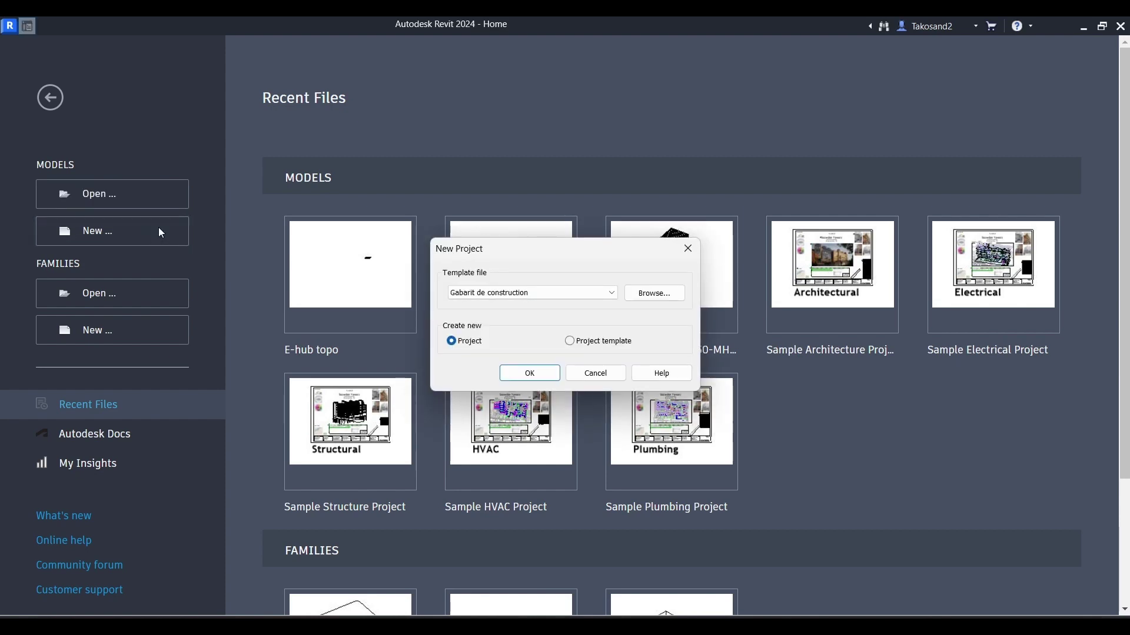
pyautogui.click(535, 374)
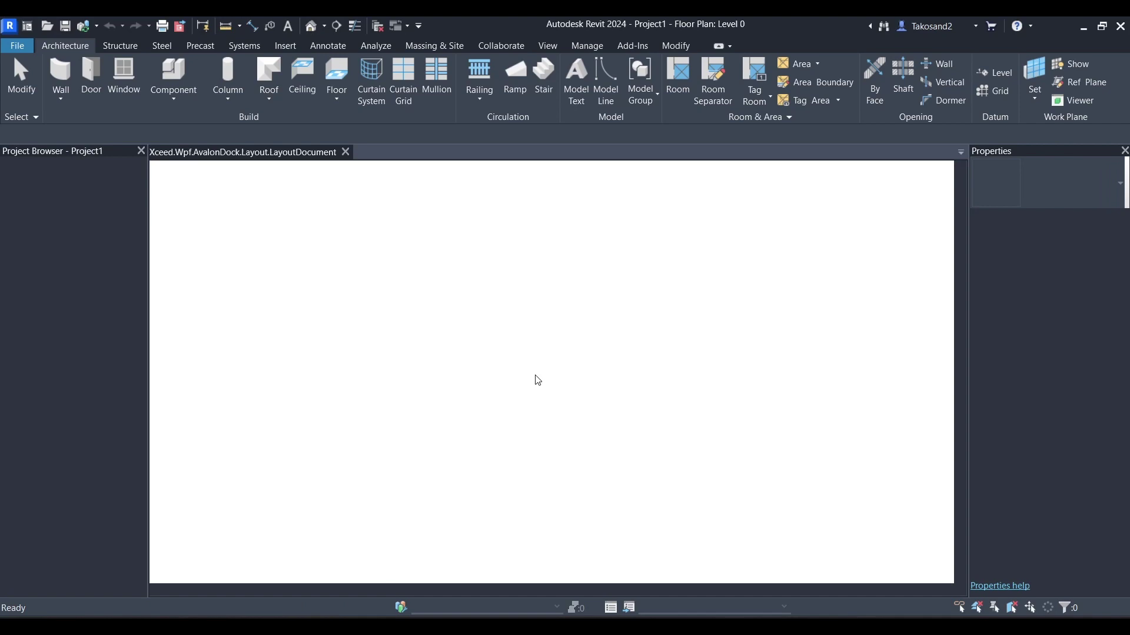
pyautogui.scroll(-1, 537, 379)
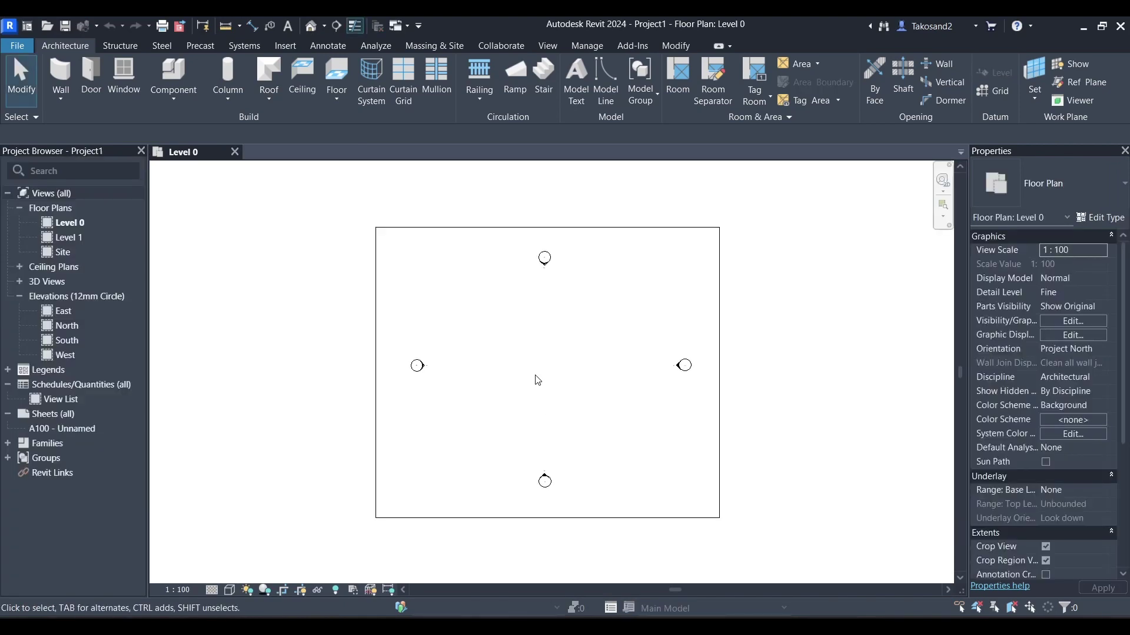
pyautogui.scroll(-1, 1001, 535)
pyautogui.click(1046, 519)
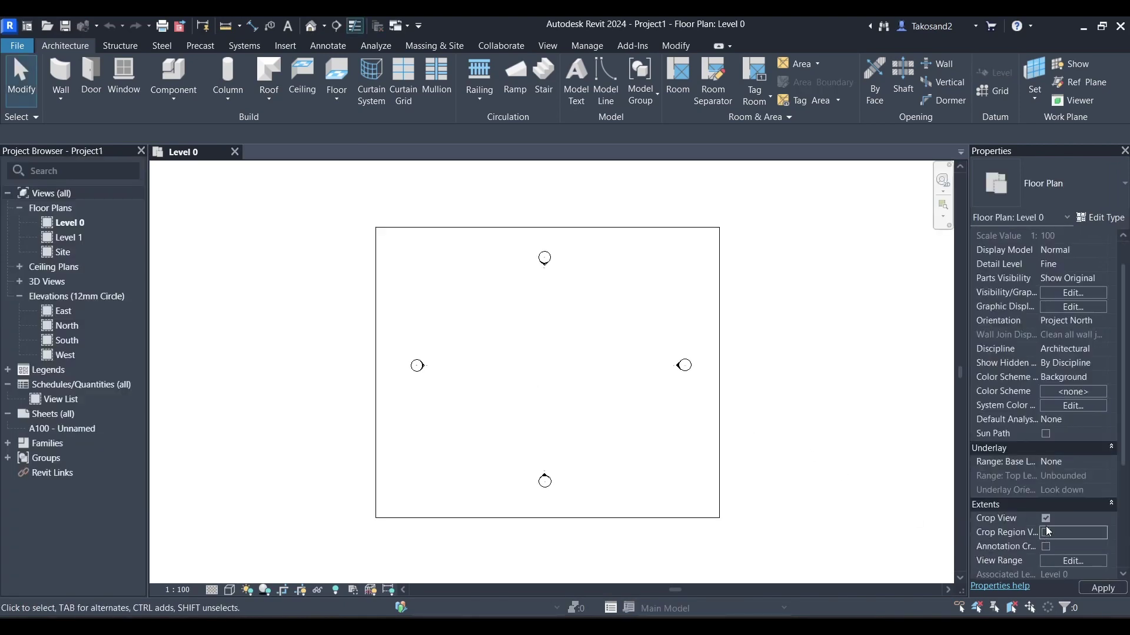
pyautogui.scroll(-1, 865, 469)
pyautogui.scroll(2, 688, 422)
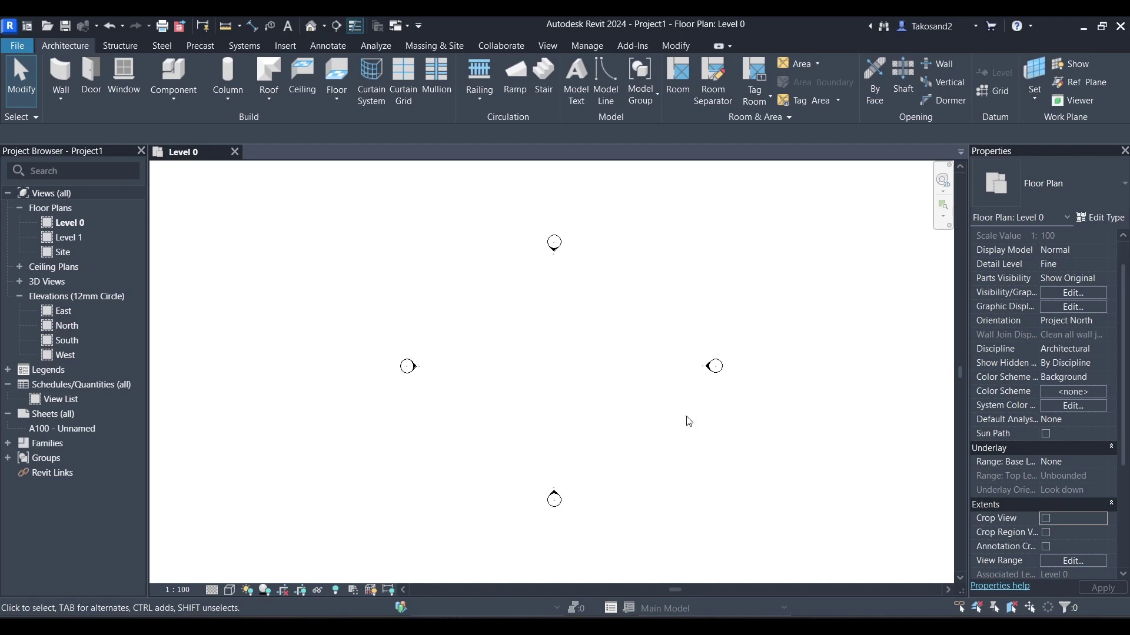
# Use UN to set both the Distance and Length unit formats to Meters in Project Units.
pyautogui.press('u')
pyautogui.press('n')
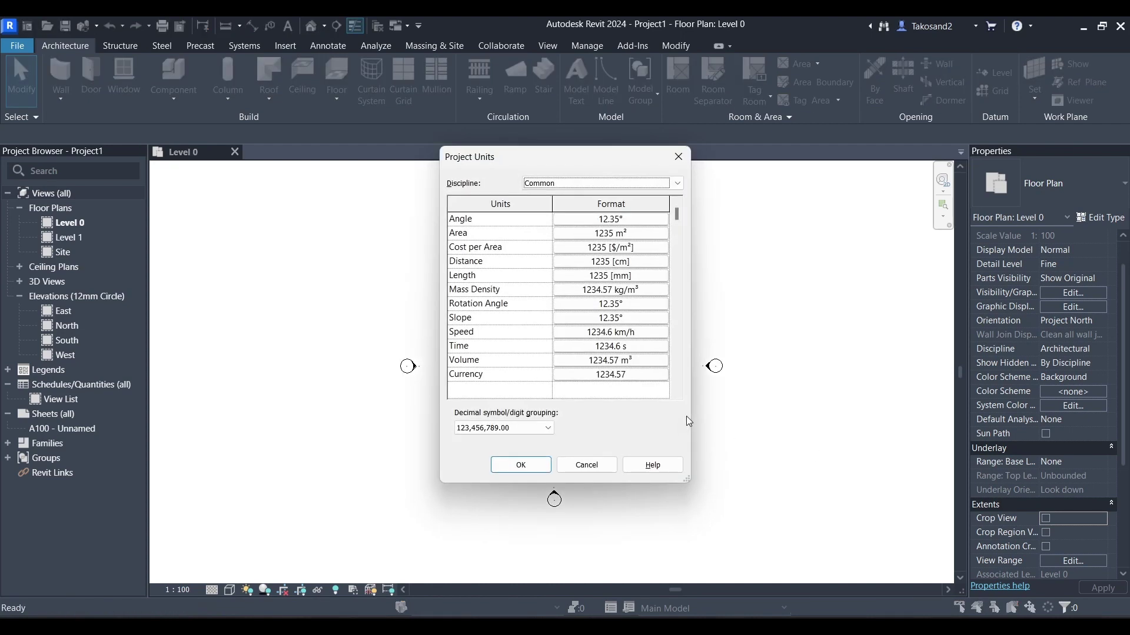
pyautogui.click(624, 268)
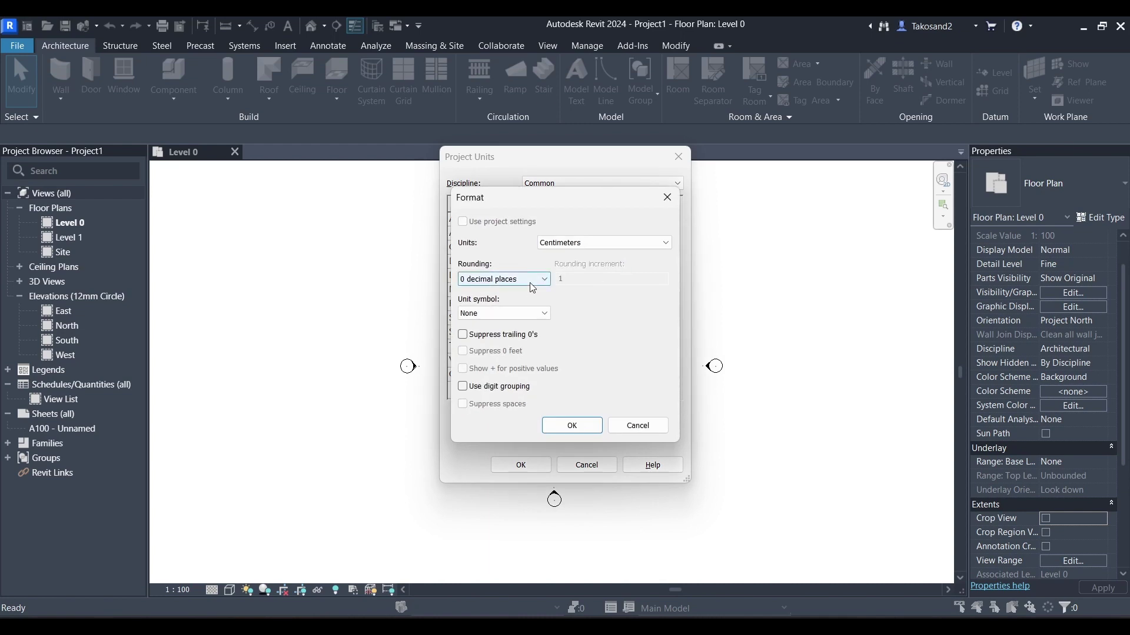
pyautogui.click(599, 248)
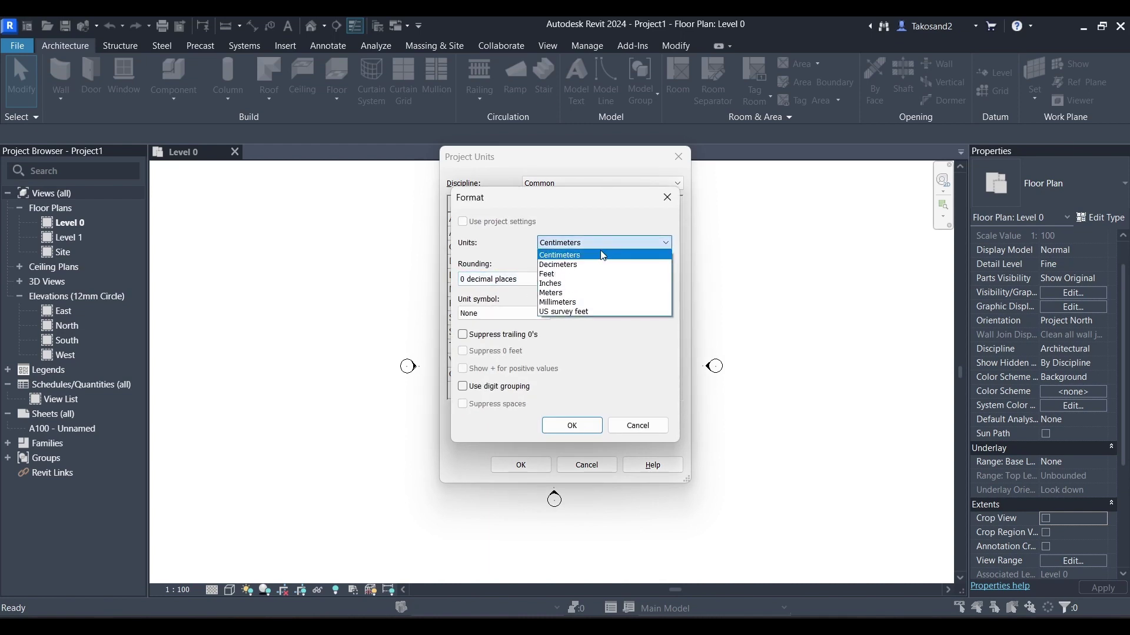
pyautogui.click(578, 293)
pyautogui.click(579, 428)
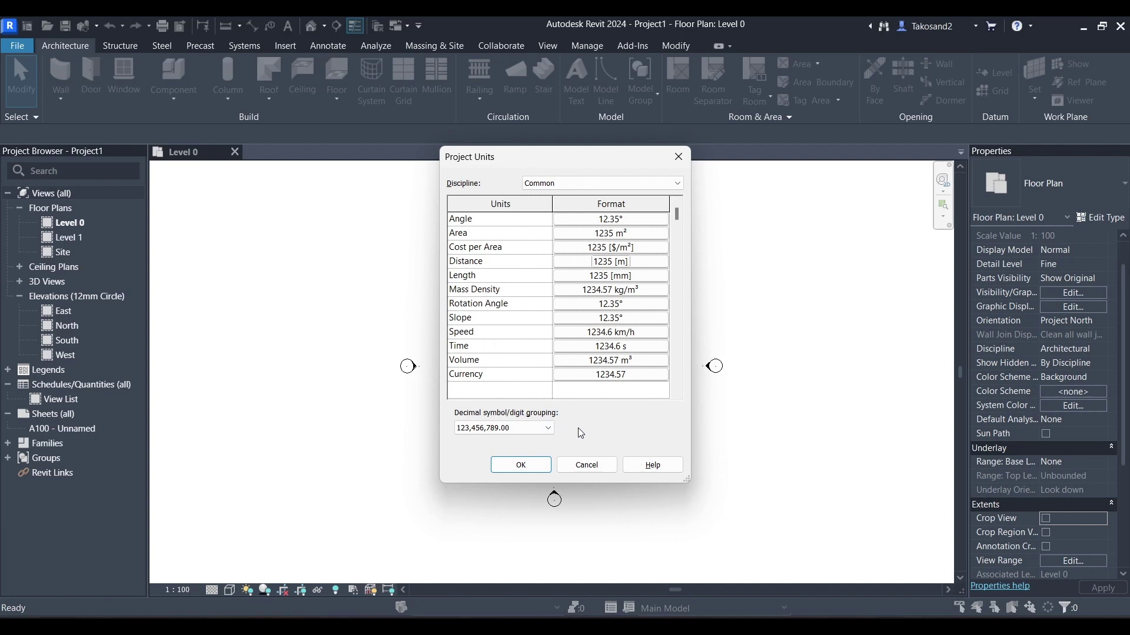
pyautogui.click(610, 276)
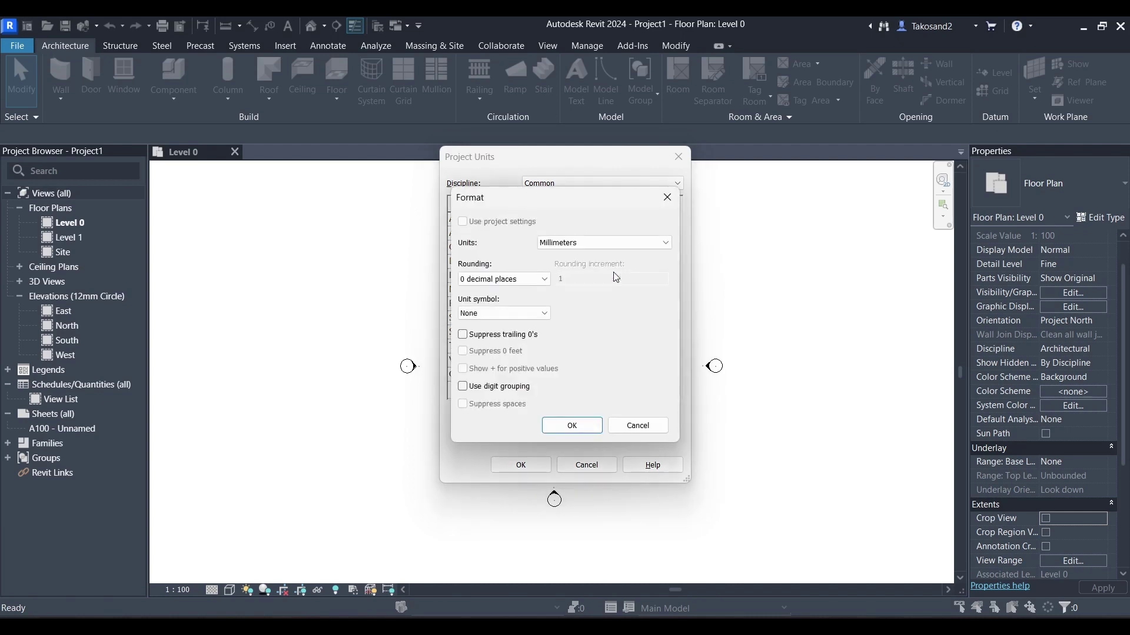
pyautogui.click(600, 242)
pyautogui.click(562, 293)
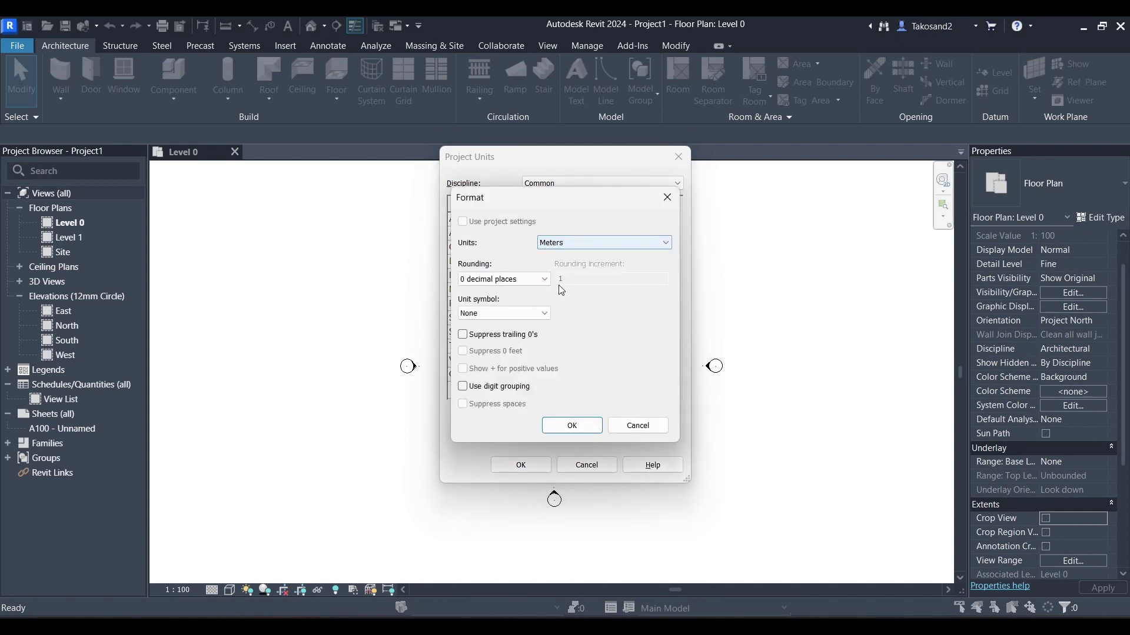
pyautogui.click(562, 423)
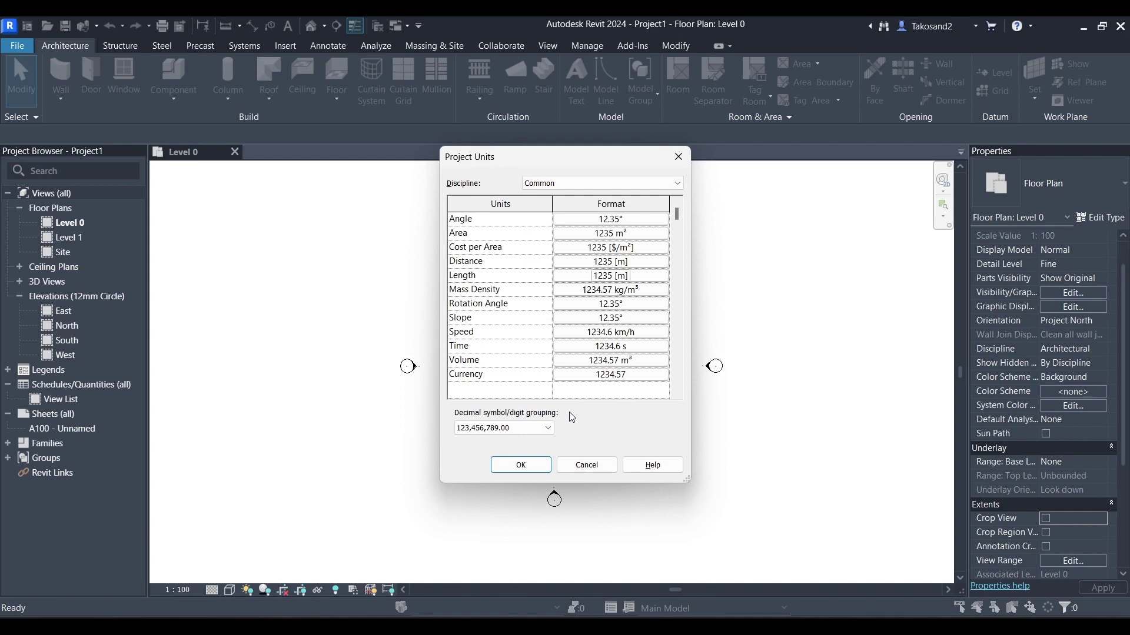
pyautogui.click(532, 465)
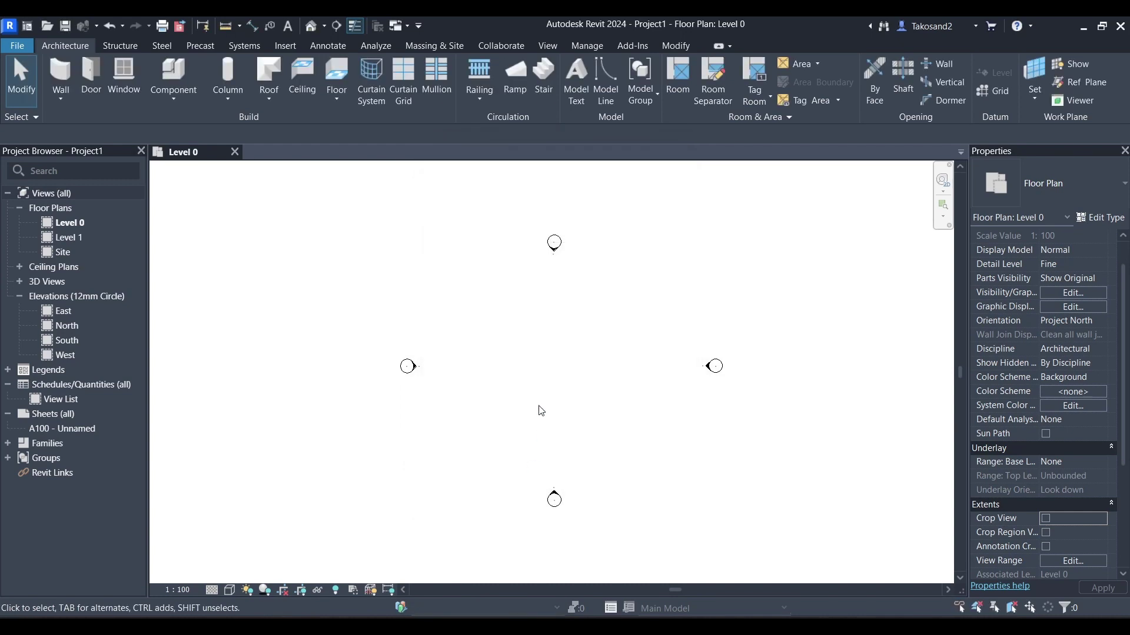
# Review the Toposolid dropdown options on the Massing & Site tab without choosing one.
pyautogui.scroll(2, 537, 408)
pyautogui.scroll(-1, 540, 409)
pyautogui.scroll(-1, 541, 410)
pyautogui.scroll(-1, 593, 381)
pyautogui.click(442, 46)
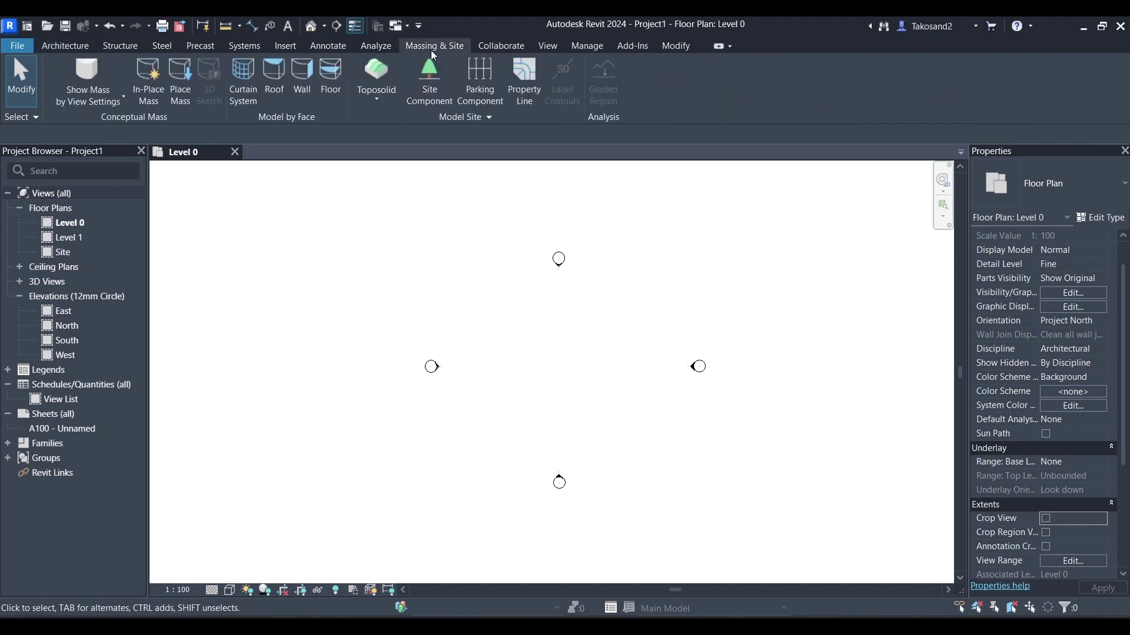
pyautogui.click(380, 102)
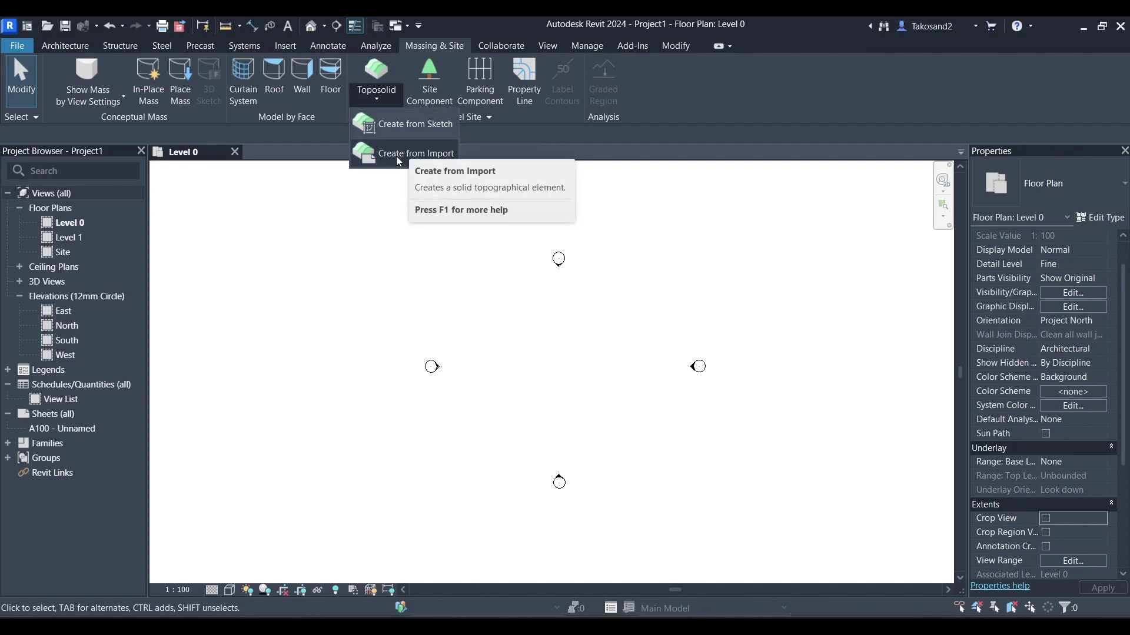
pyautogui.click(397, 230)
pyautogui.scroll(-1, 398, 231)
pyautogui.scroll(1, 545, 395)
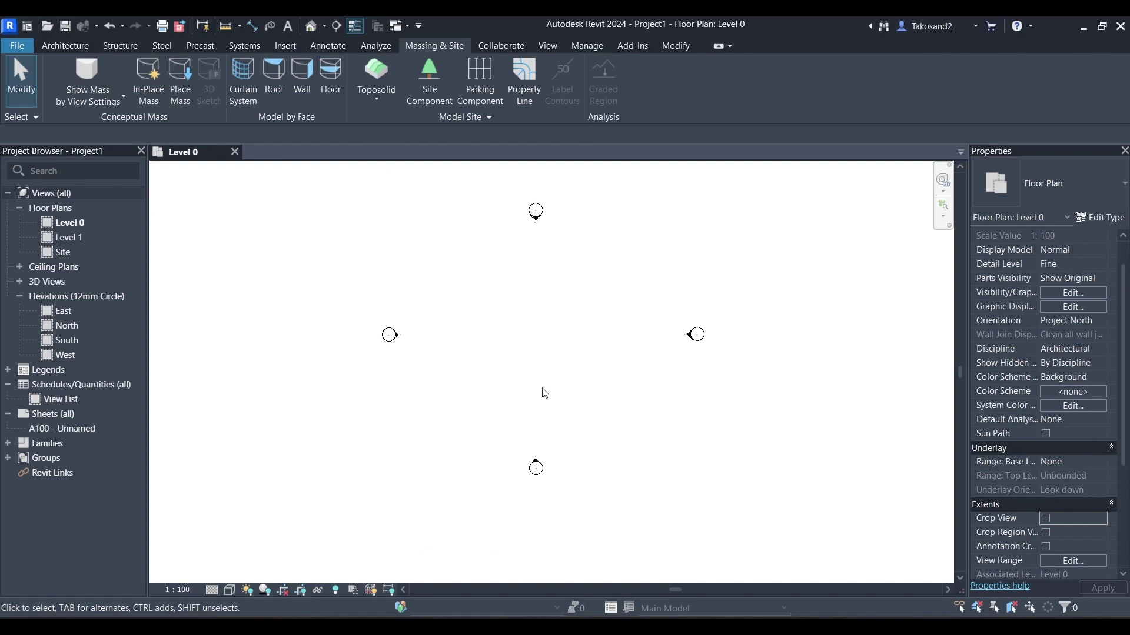
pyautogui.scroll(-1, 543, 390)
# Open the Topography sample model from the TOPO folder and upgrade it to Revit 2024.
pyautogui.hotkey('alt', 'Tab')
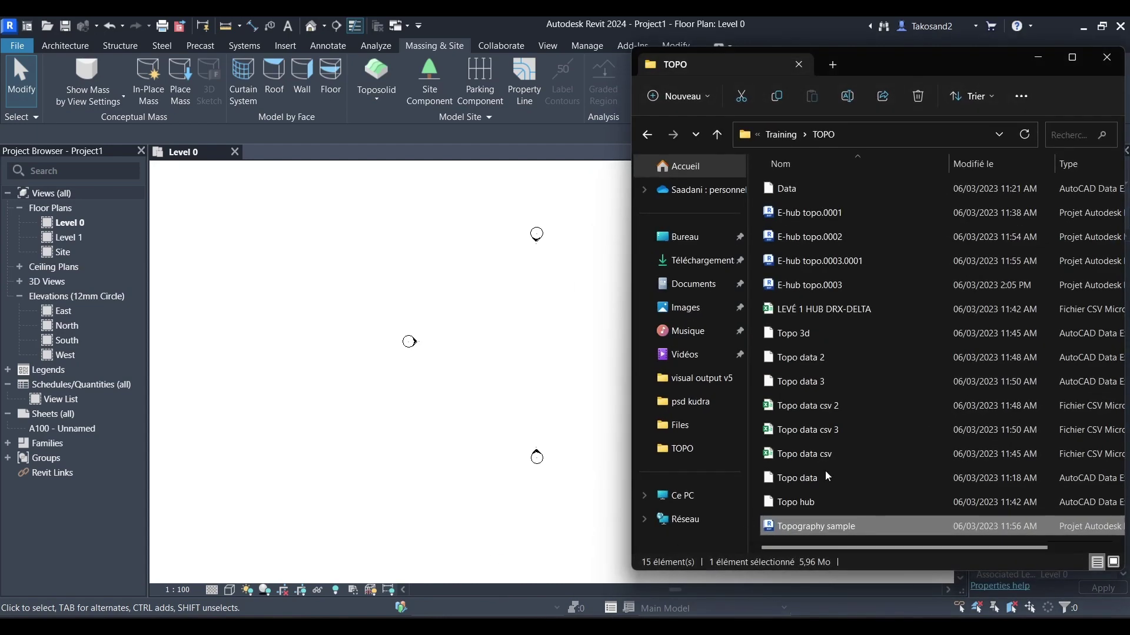
pyautogui.doubleClick(810, 526)
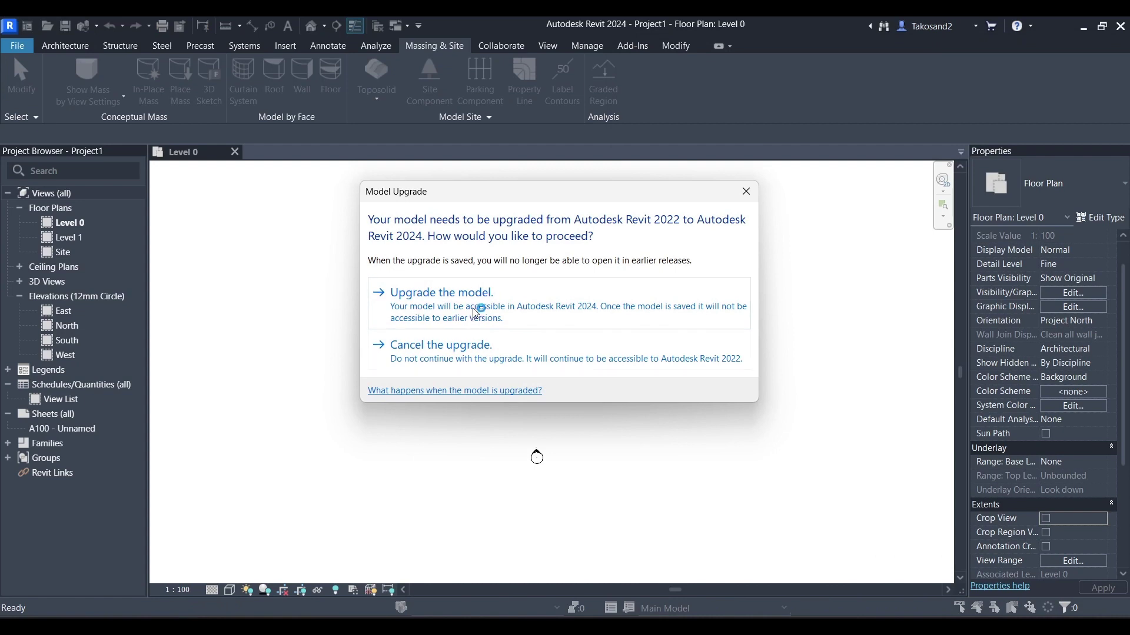
pyautogui.click(476, 312)
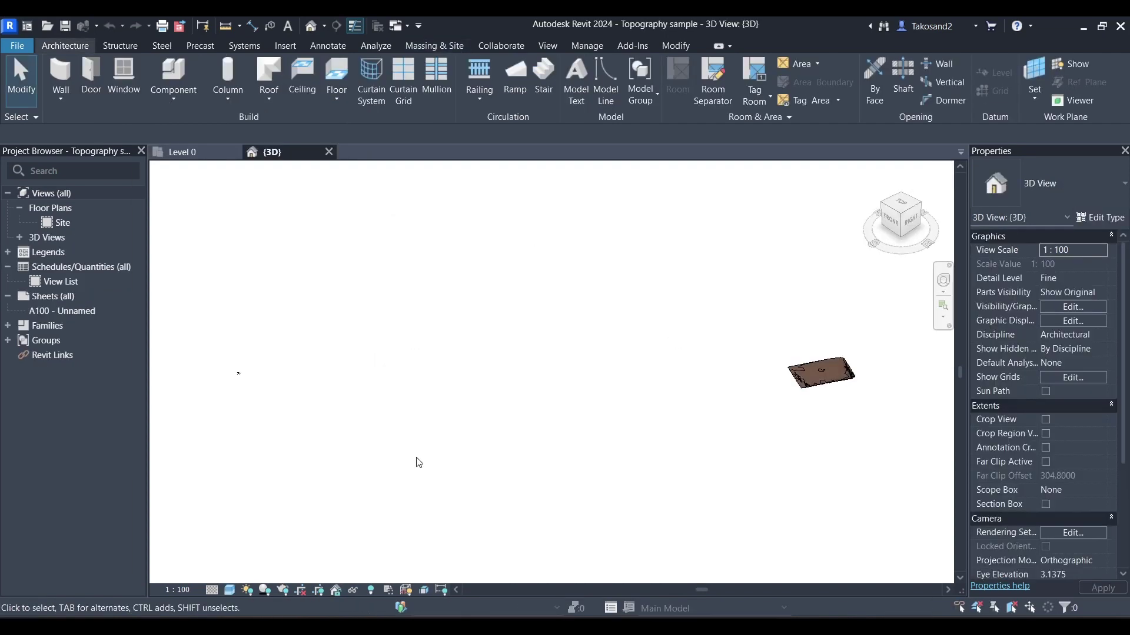
# Zoom to fit (ZF) and select the legacy topography surface of the sample terrain.
pyautogui.press('z')
pyautogui.press('f')
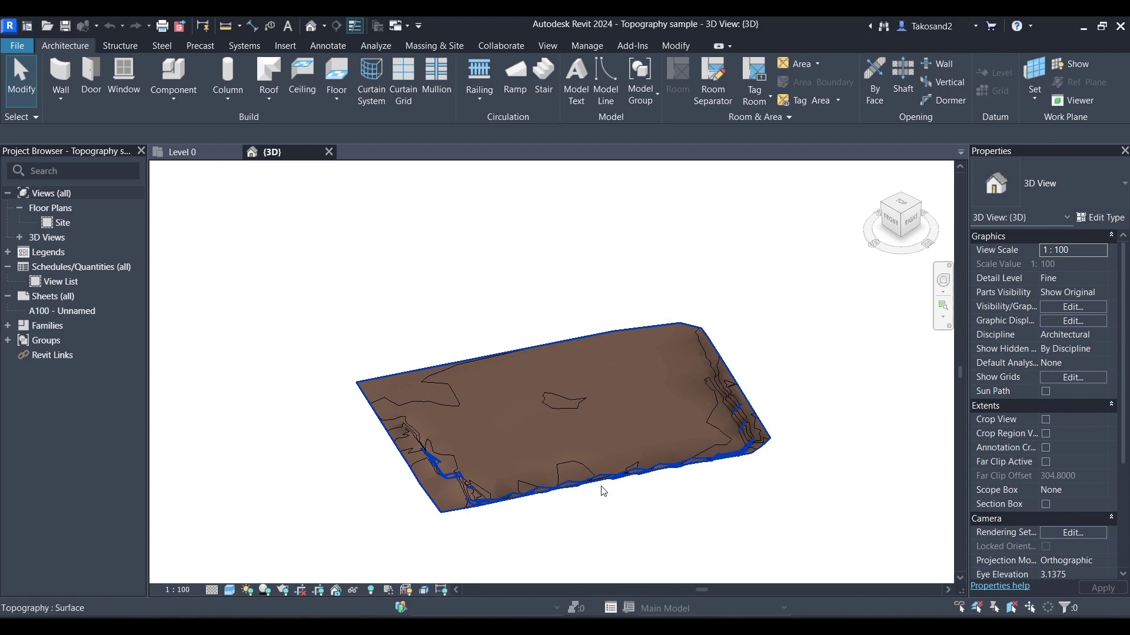
pyautogui.scroll(-1, 720, 351)
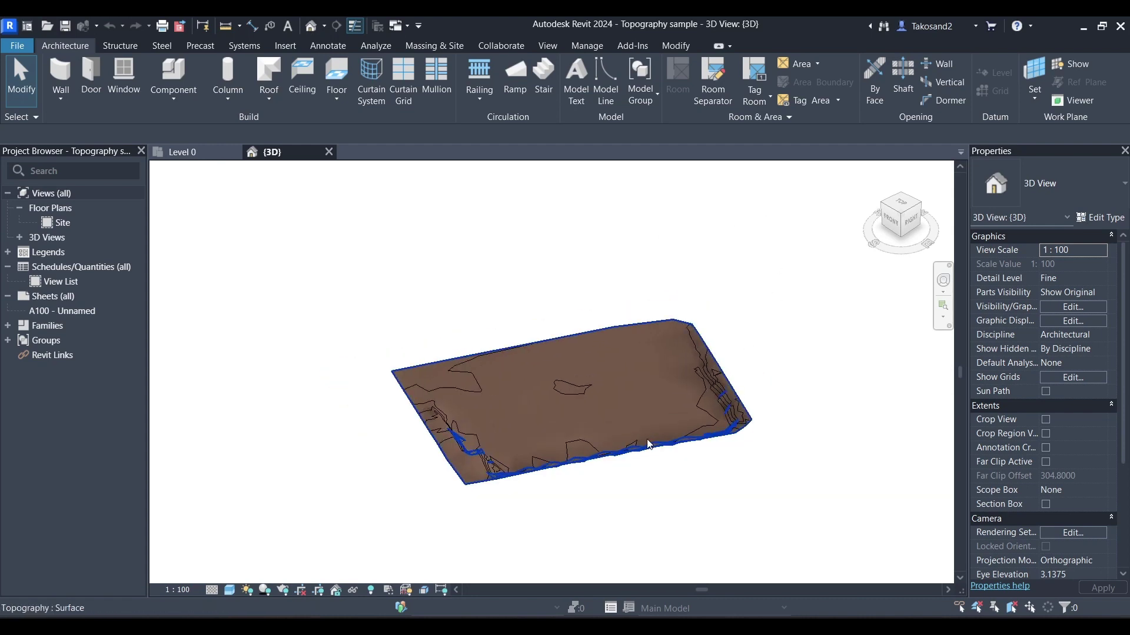
pyautogui.scroll(3, 627, 481)
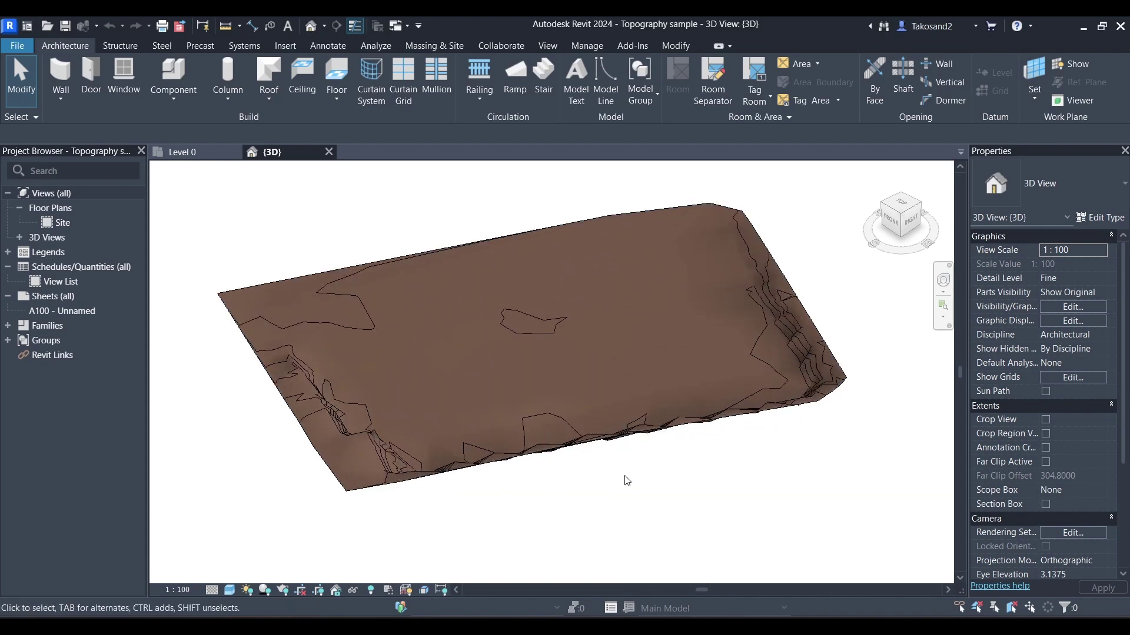
pyautogui.scroll(-1, 627, 481)
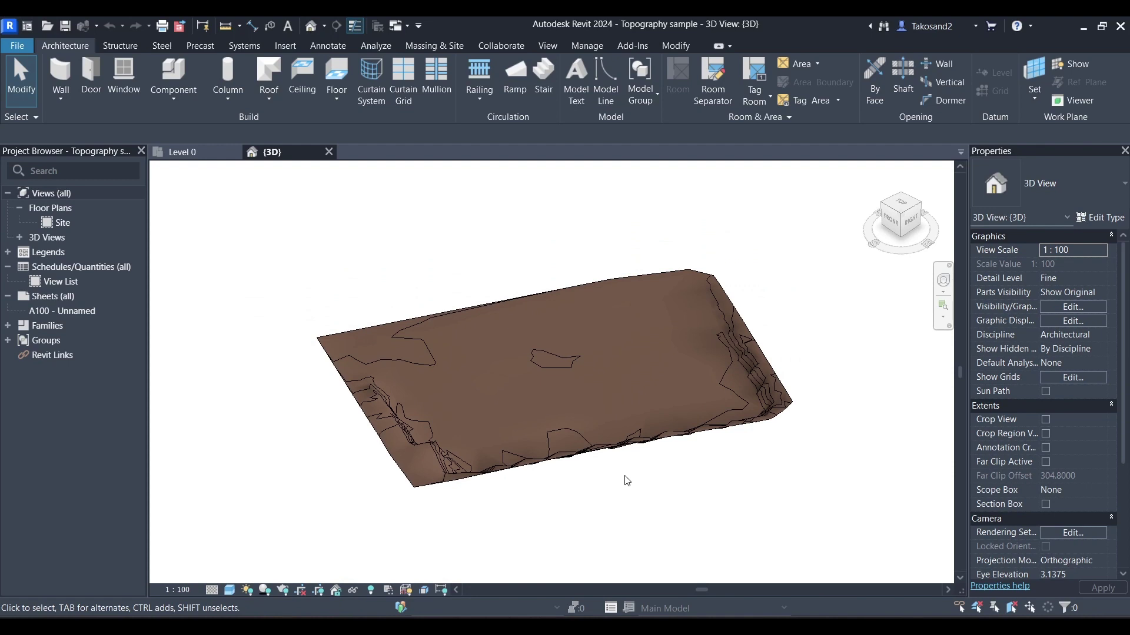
pyautogui.scroll(-1, 637, 373)
pyautogui.click(605, 288)
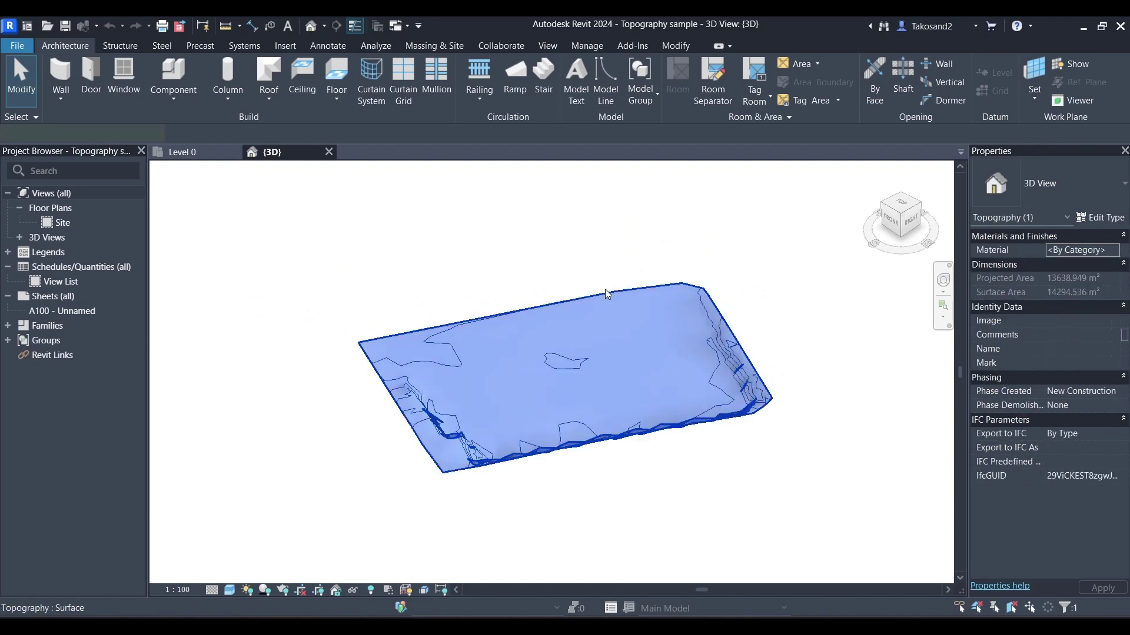
pyautogui.scroll(-1, 482, 350)
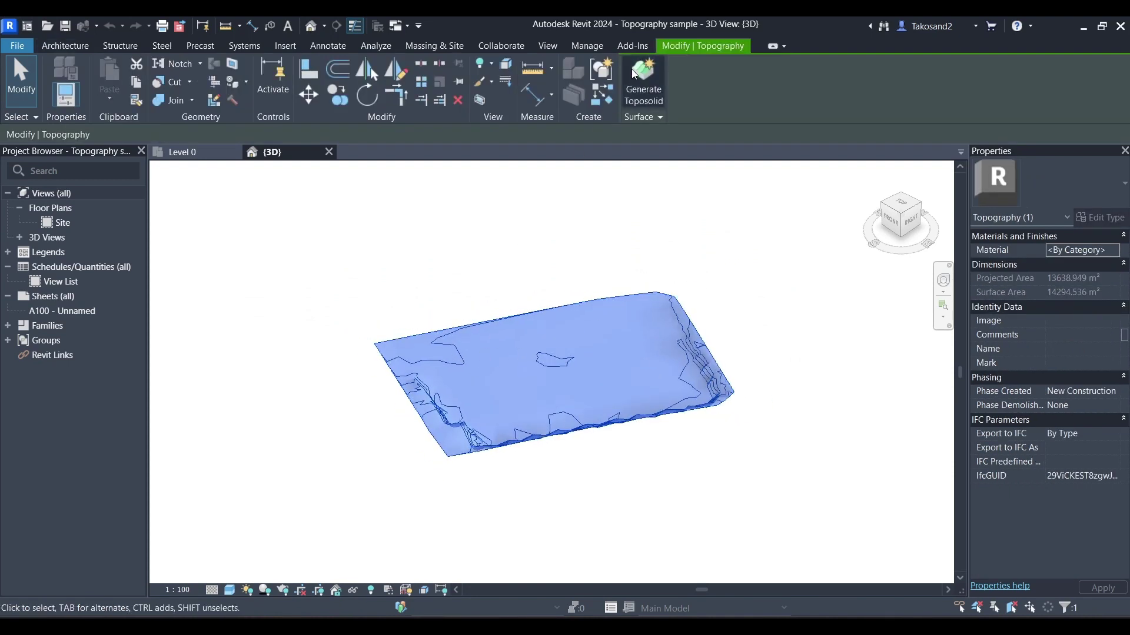
# Generate a toposolid from the surface with Base Level 0 and type Toposolid 1.
pyautogui.click(658, 116)
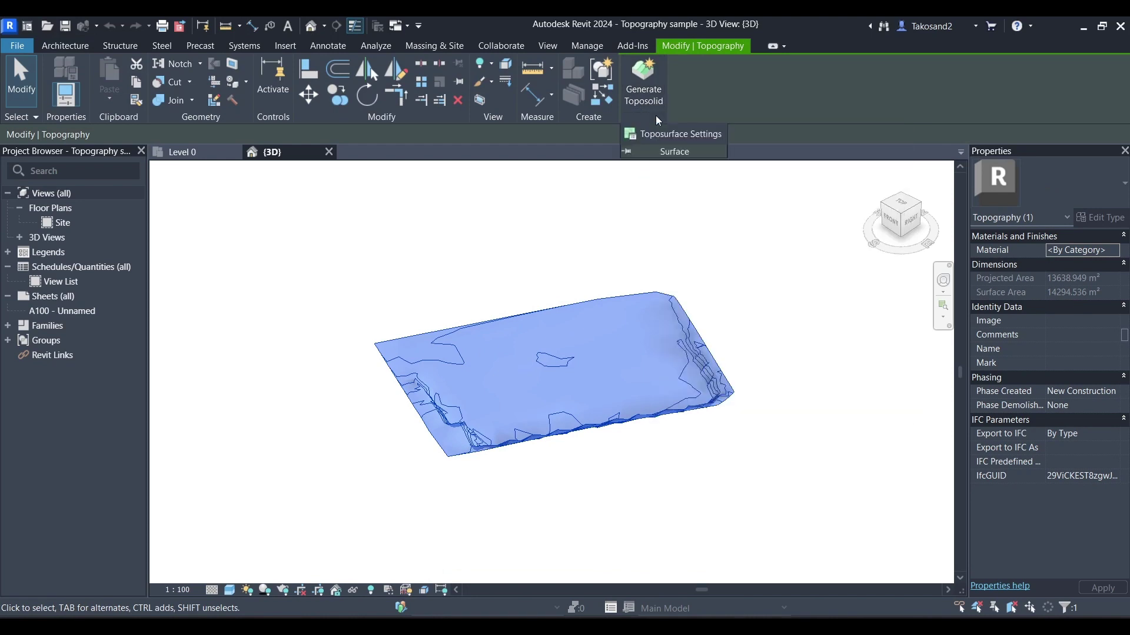
pyautogui.click(643, 88)
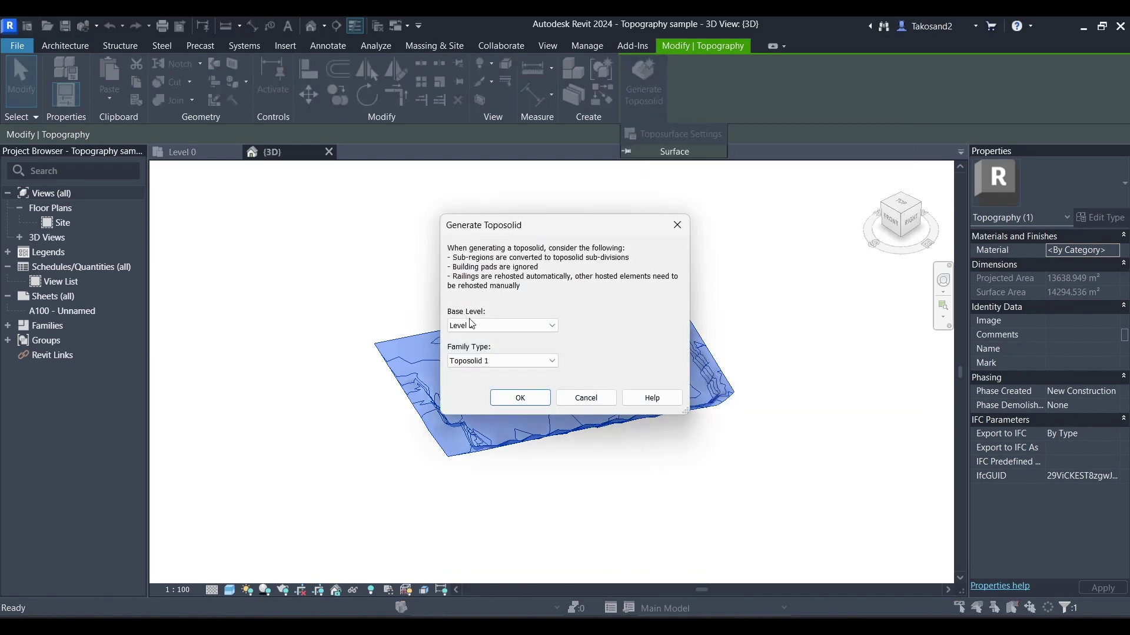
pyautogui.click(471, 323)
pyautogui.click(481, 323)
pyautogui.click(498, 362)
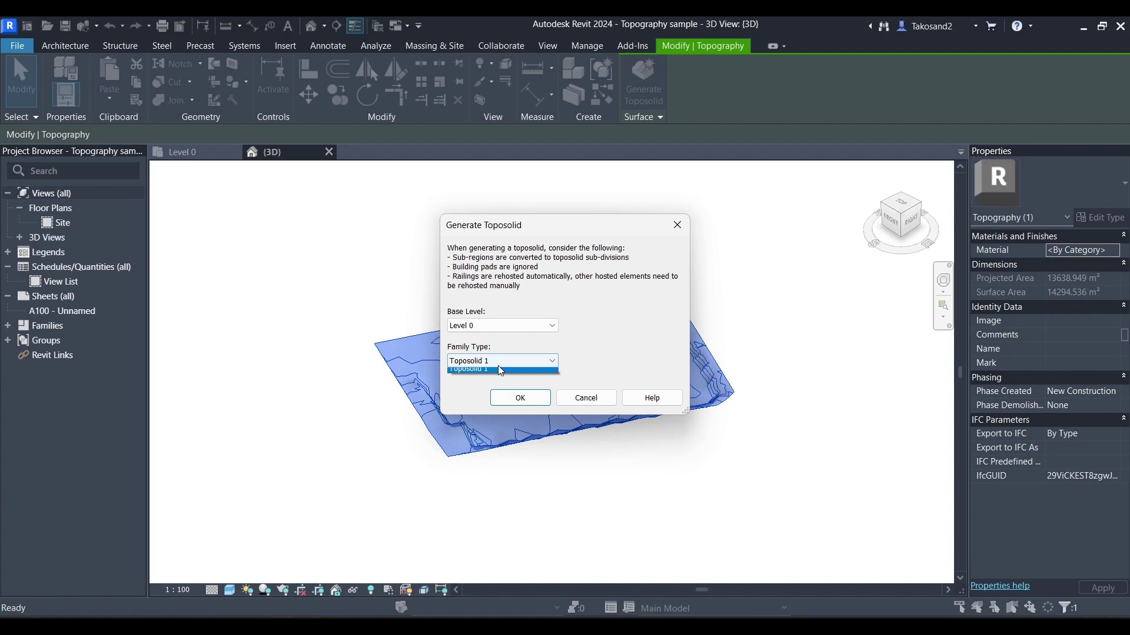
pyautogui.click(500, 370)
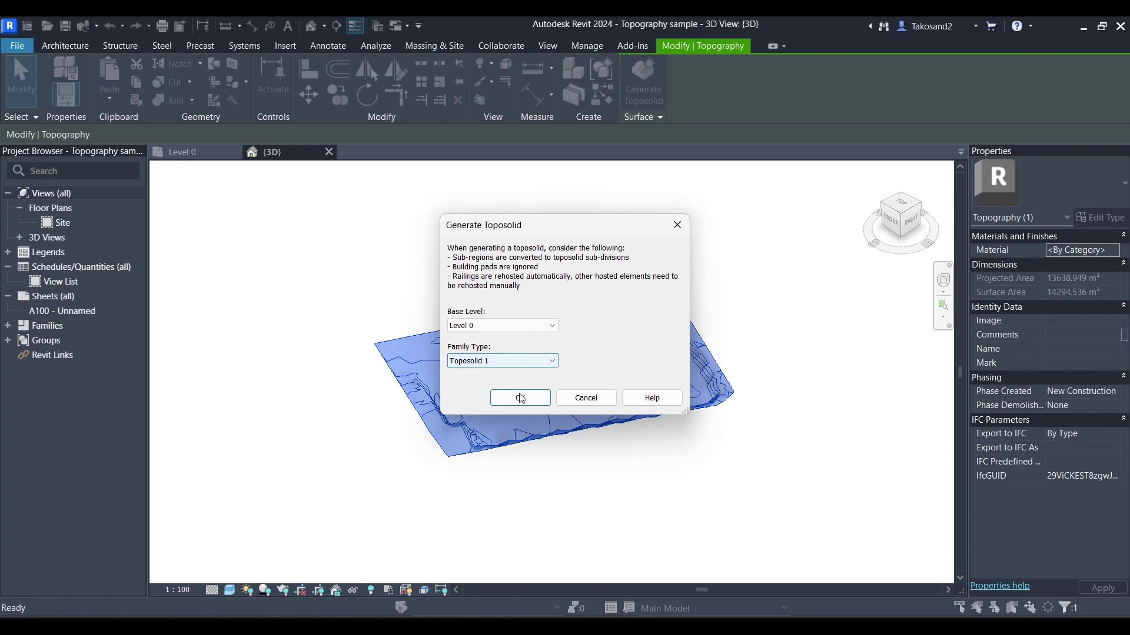
pyautogui.click(521, 399)
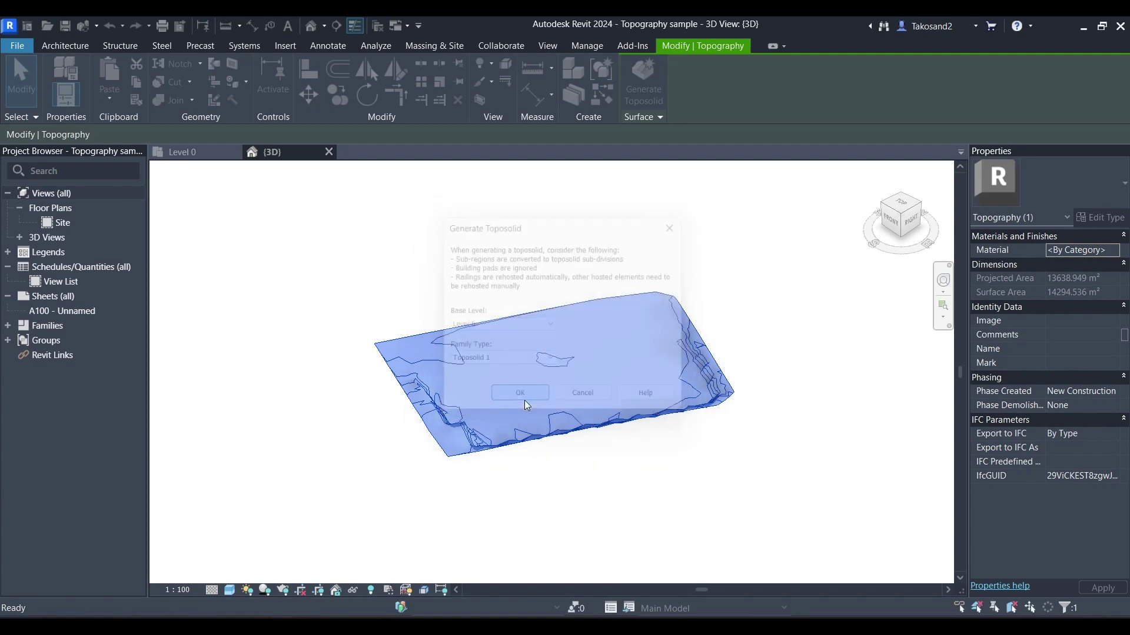
pyautogui.click(591, 462)
# Orbit and pan the view with the ViewCube to inspect the new slab's thickness.
pyautogui.scroll(5, 513, 451)
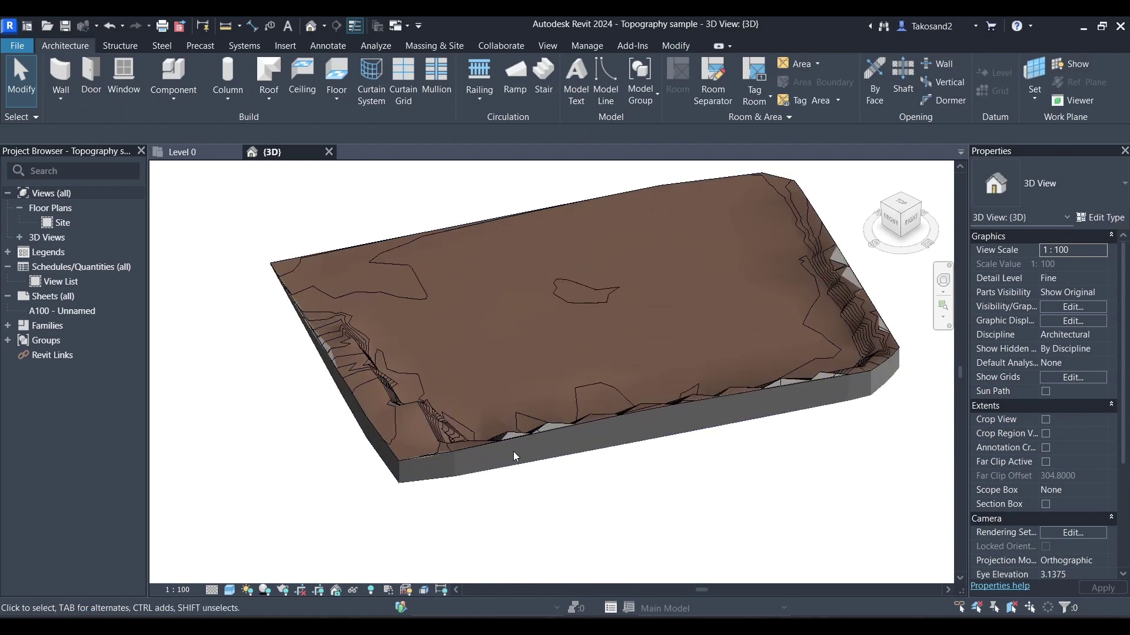
pyautogui.scroll(-5, 515, 456)
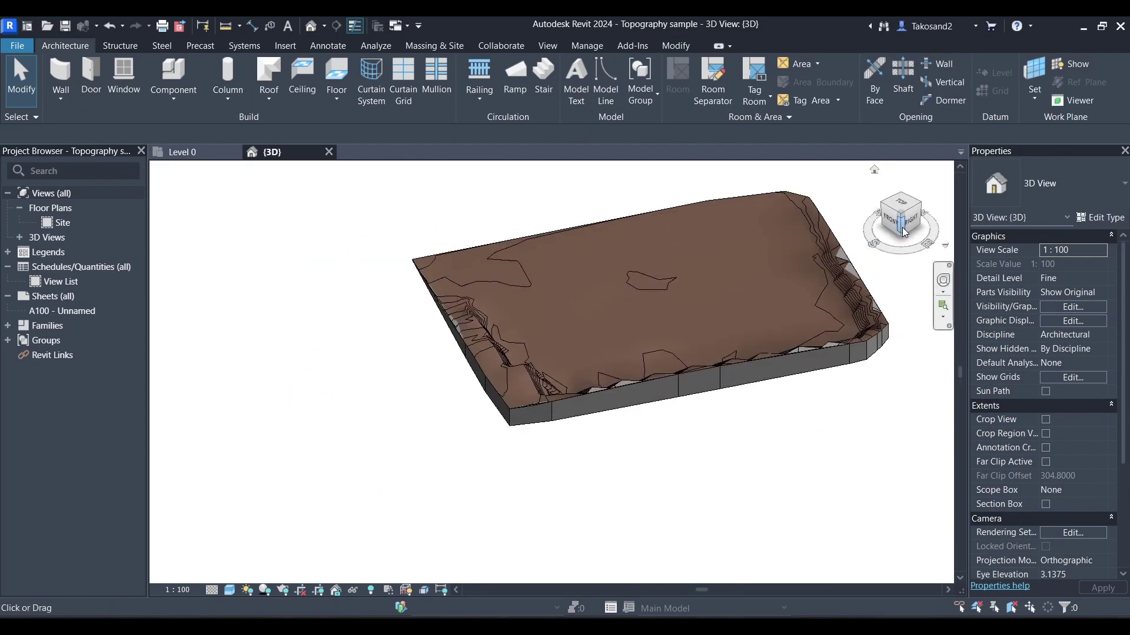
pyautogui.click(904, 218)
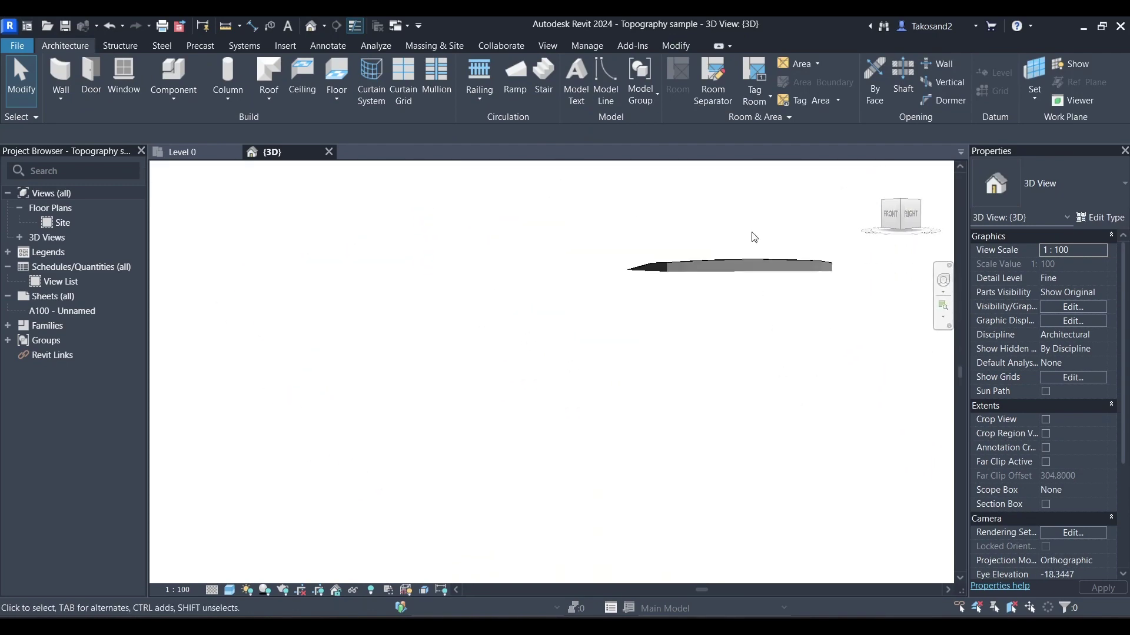
pyautogui.moveTo(774, 297); pyautogui.dragTo(773, 349, button='middle')
pyautogui.click(905, 213)
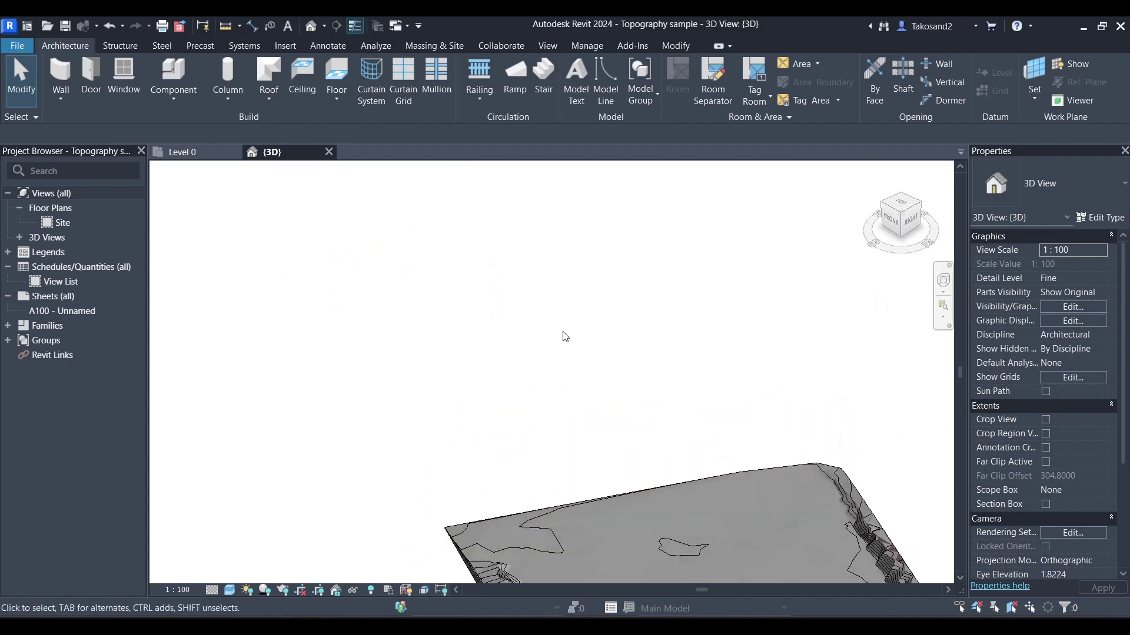
pyautogui.scroll(5, 613, 575)
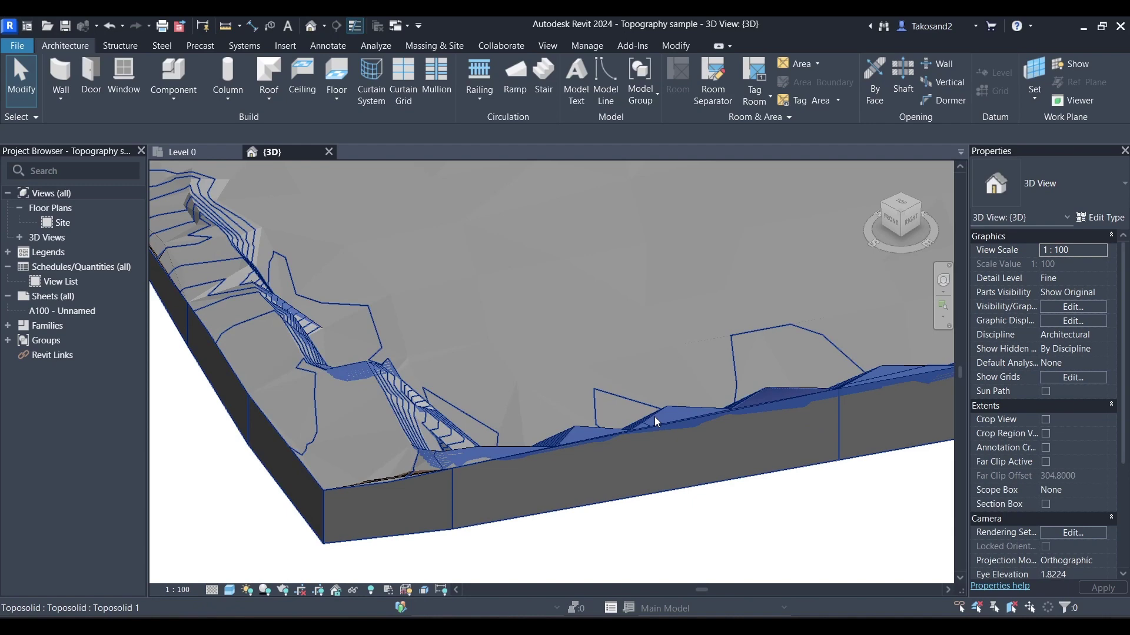
pyautogui.click(654, 417)
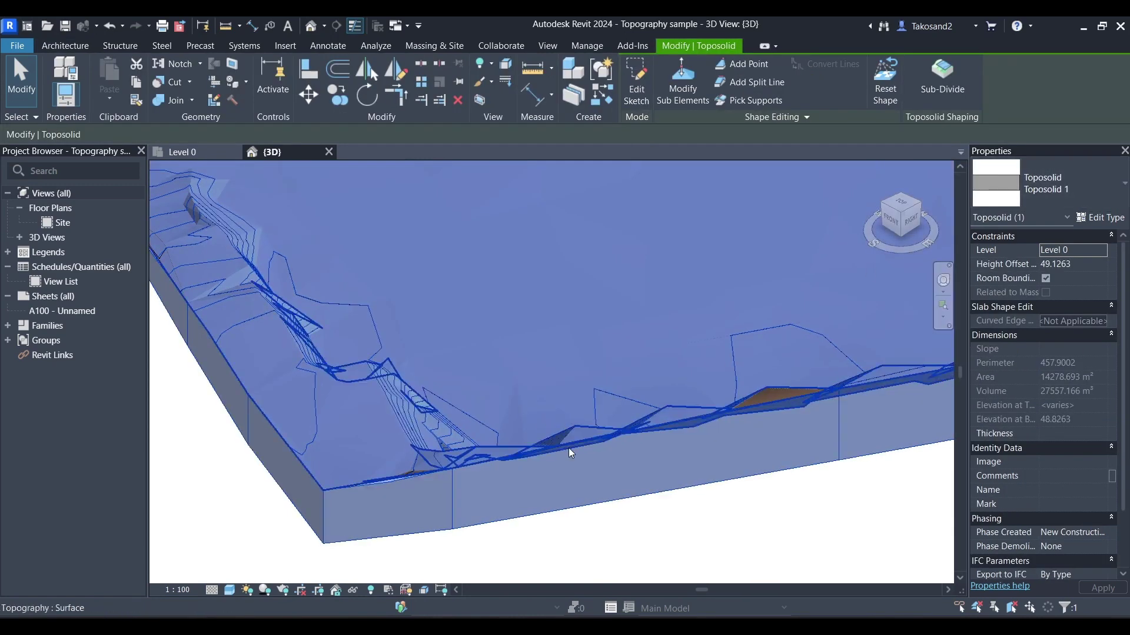
pyautogui.keyDown('shift'); pyautogui.moveTo(570, 449); pyautogui.dragTo(552, 482, button='middle'); pyautogui.keyUp('shift')
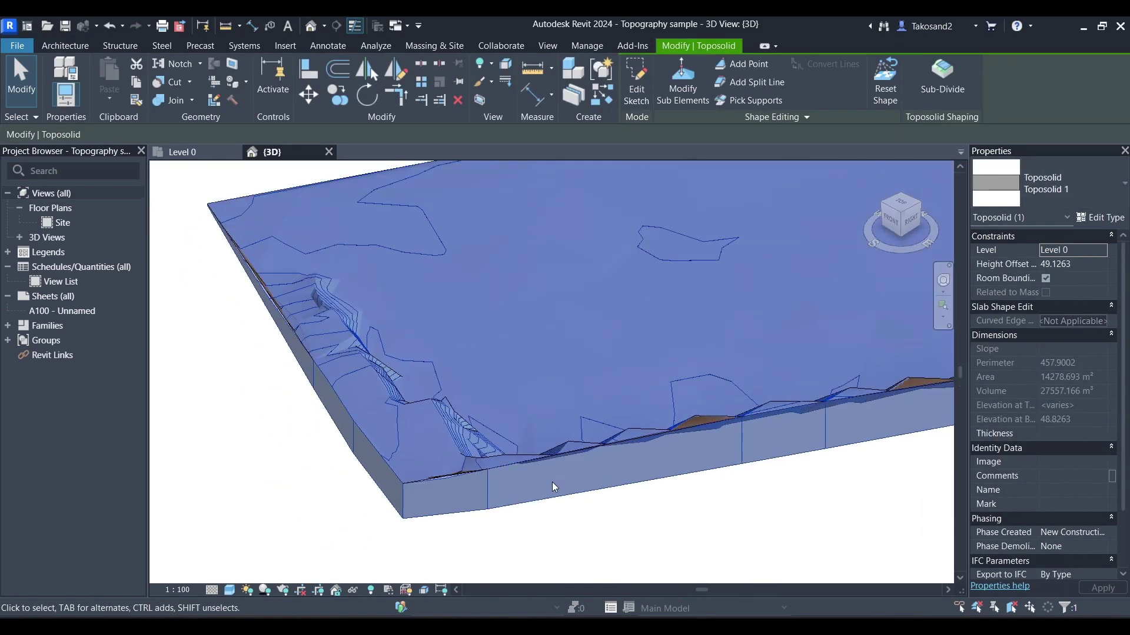
pyautogui.click(340, 449)
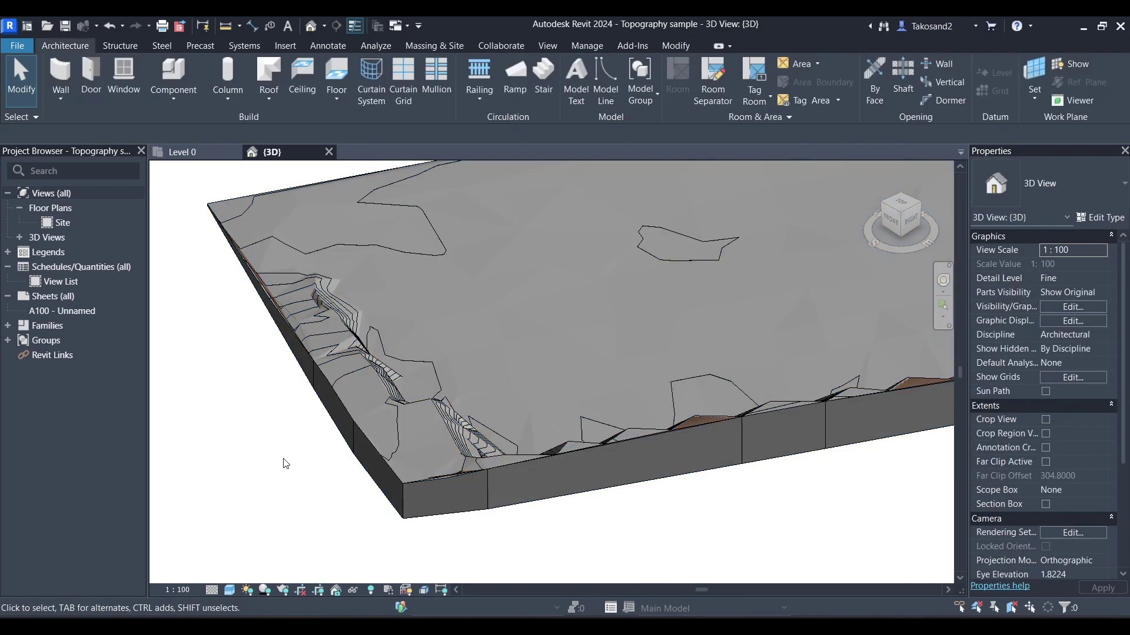
pyautogui.click(264, 269)
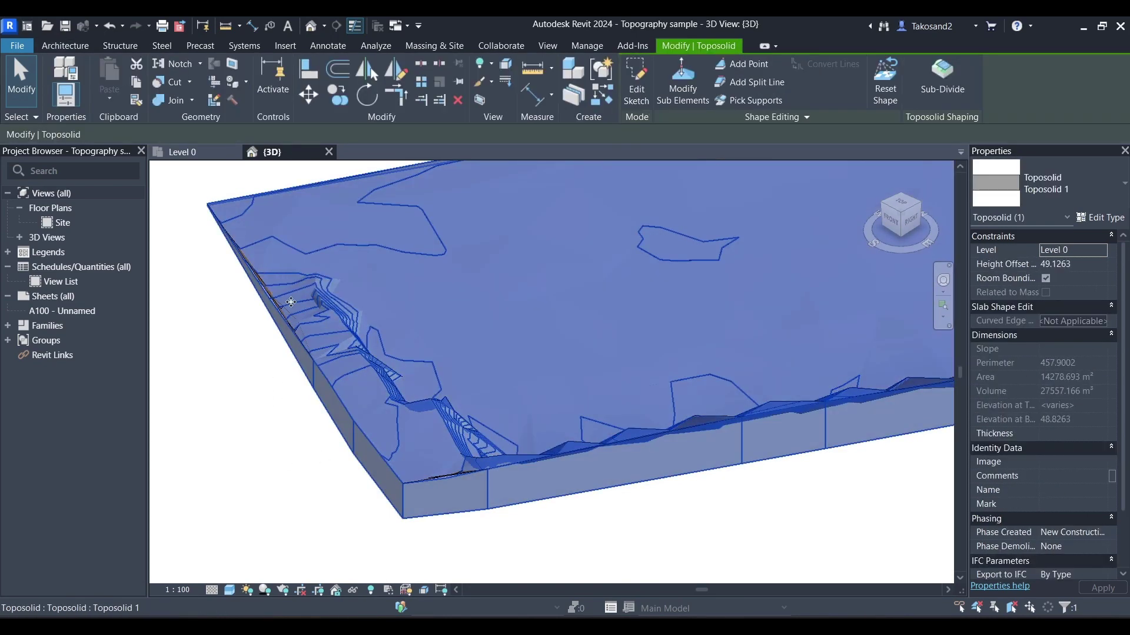
pyautogui.click(242, 318)
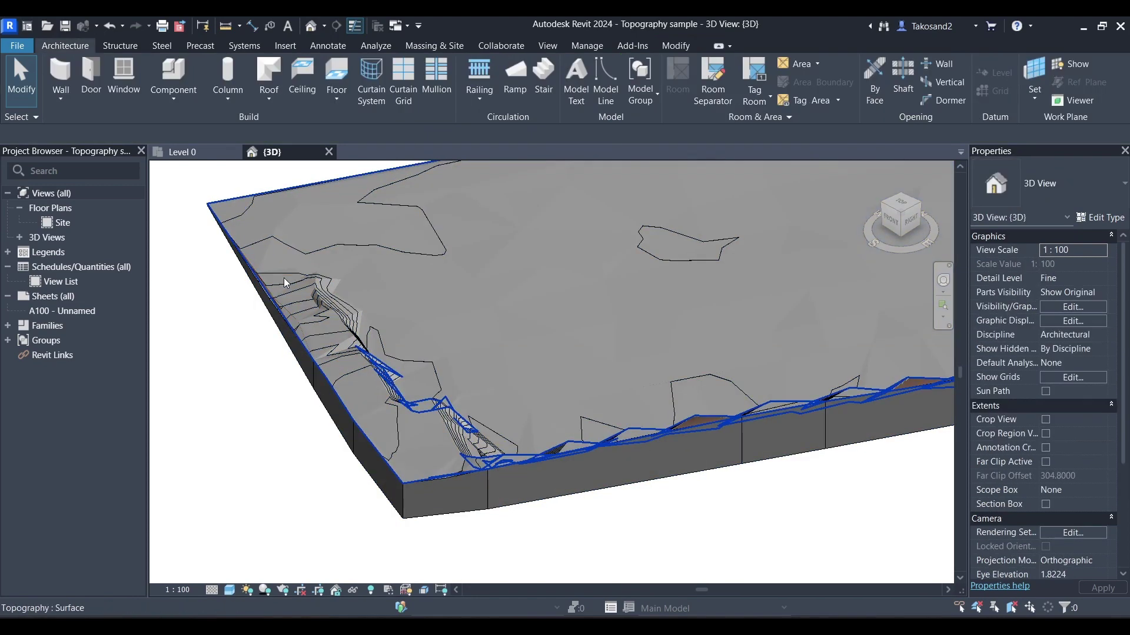
pyautogui.click(283, 277)
pyautogui.scroll(-3, 312, 323)
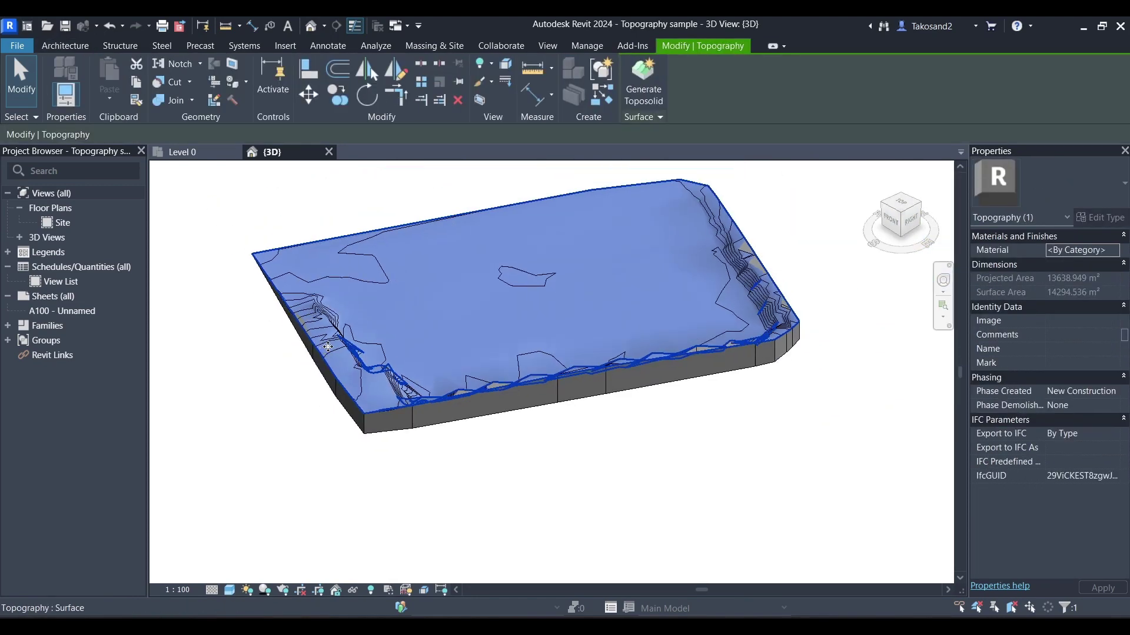
pyautogui.press('Escape')
pyautogui.scroll(-2, 683, 521)
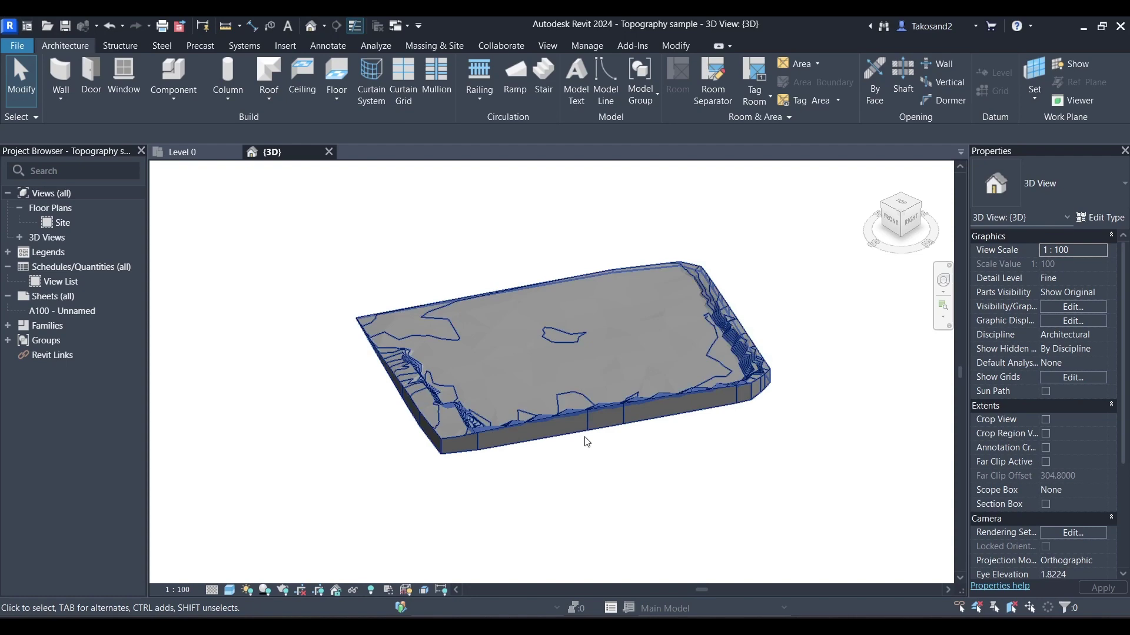
# Set the toposolid type's structure layer material to Earth, found by searching 'ear'.
pyautogui.click(578, 410)
pyautogui.scroll(2, 578, 411)
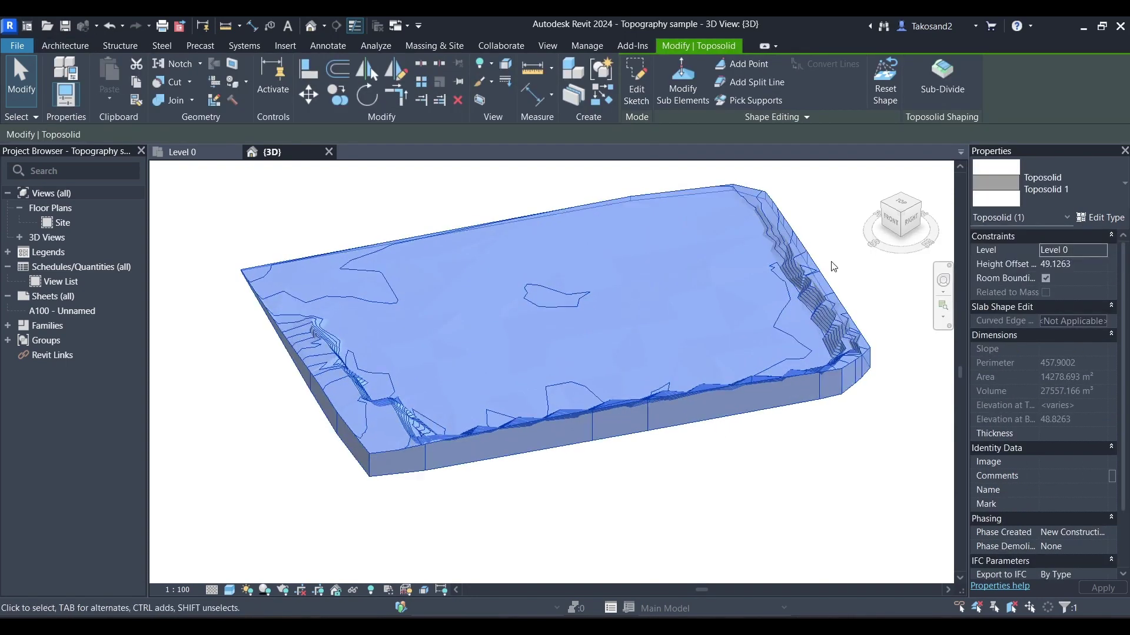
pyautogui.scroll(-1, 842, 422)
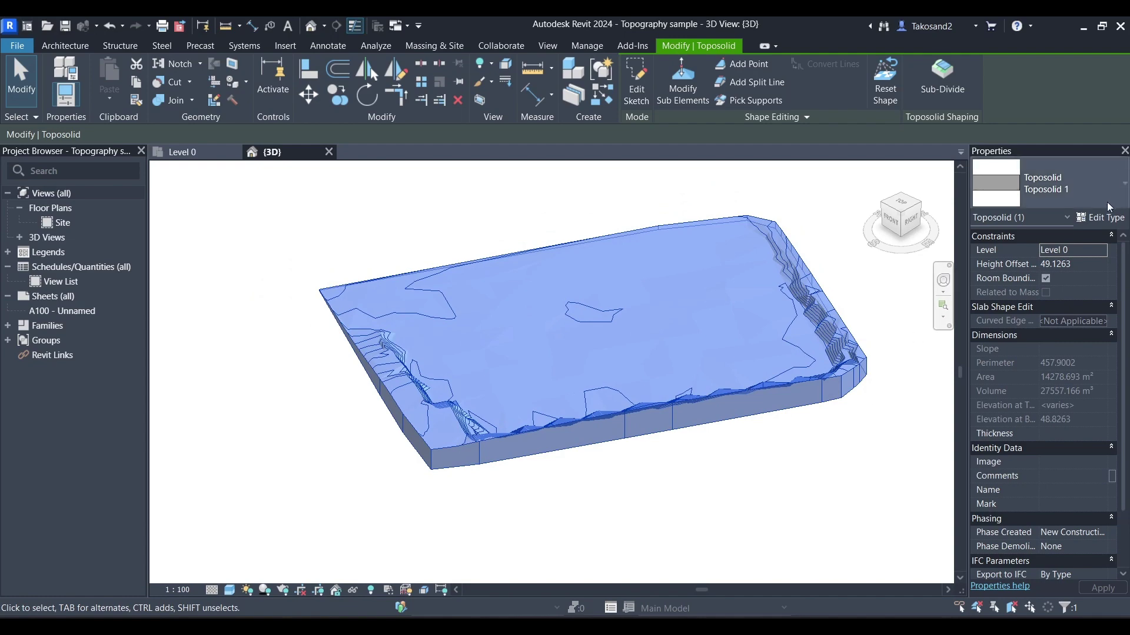
pyautogui.click(1092, 218)
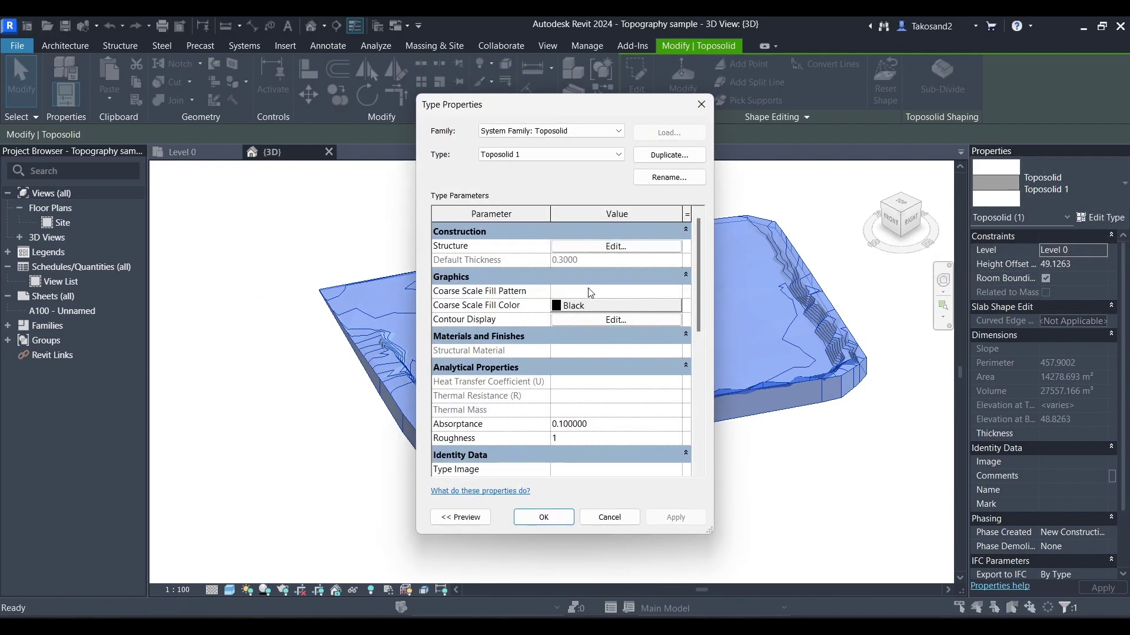
pyautogui.click(600, 246)
pyautogui.click(535, 257)
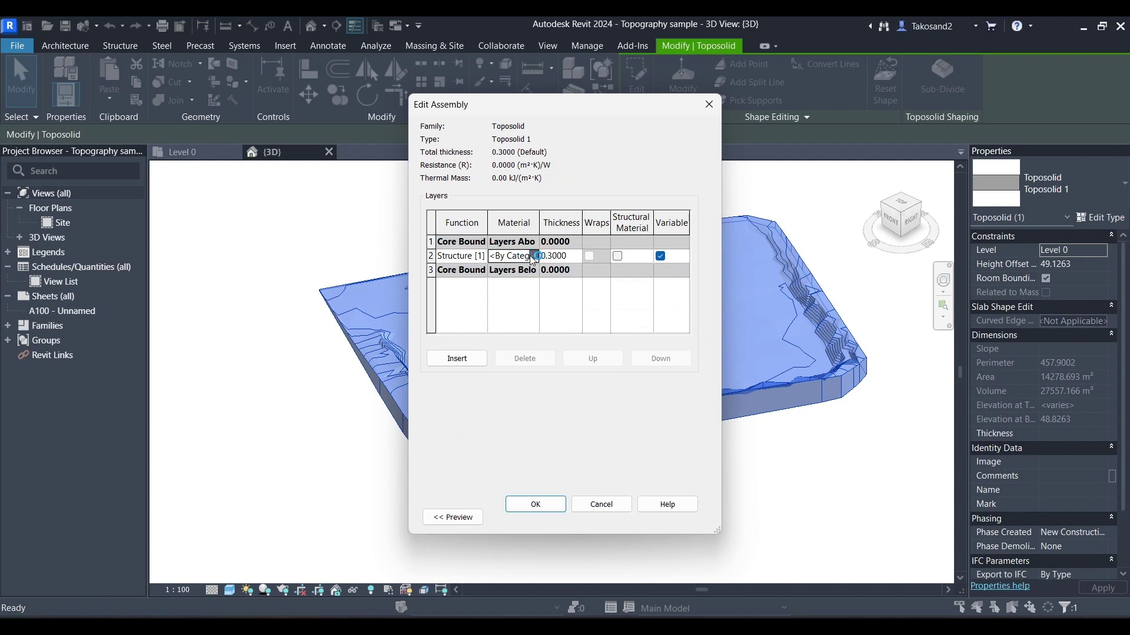
pyautogui.click(535, 256)
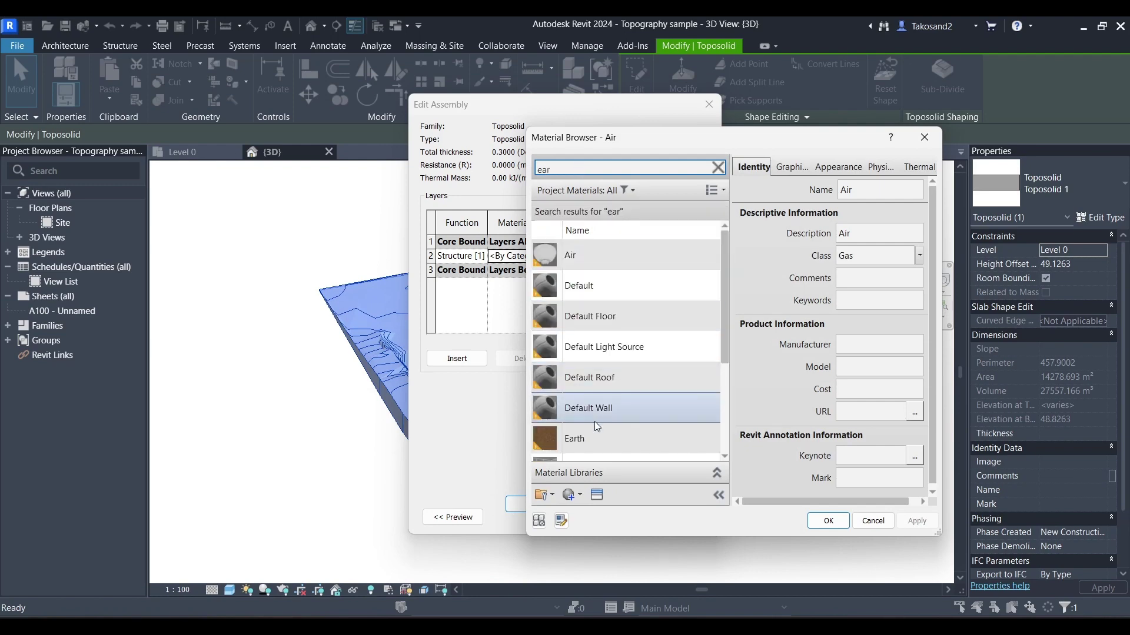
pyautogui.click(598, 438)
pyautogui.click(828, 520)
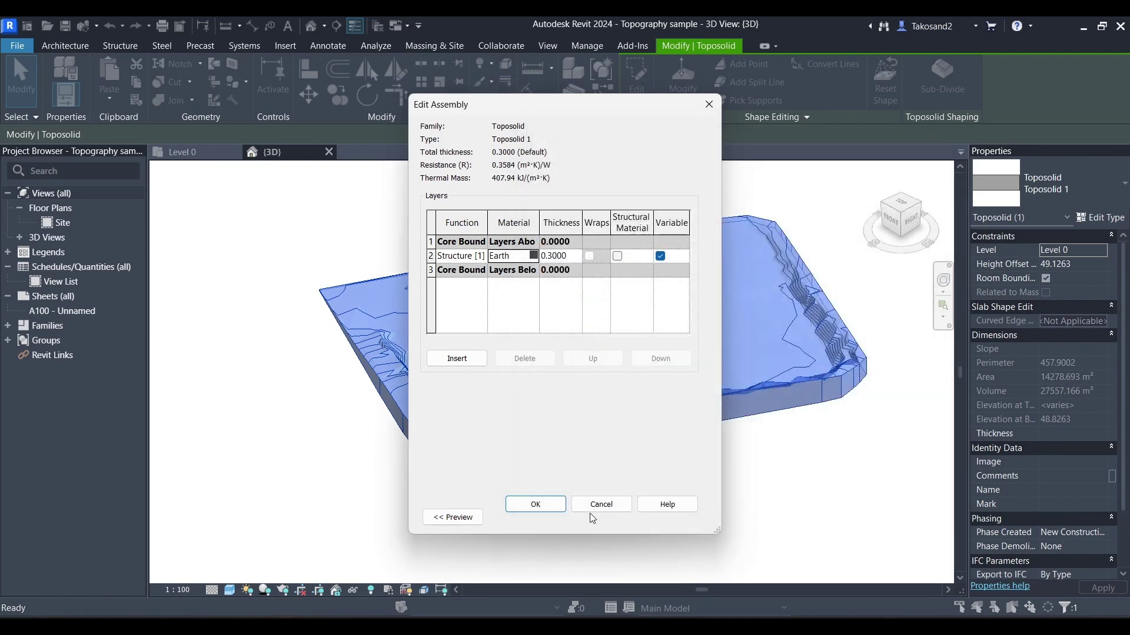
pyautogui.click(535, 506)
# Close Type Properties, then select and delete the Earth-shaded toposolid.
pyautogui.click(543, 518)
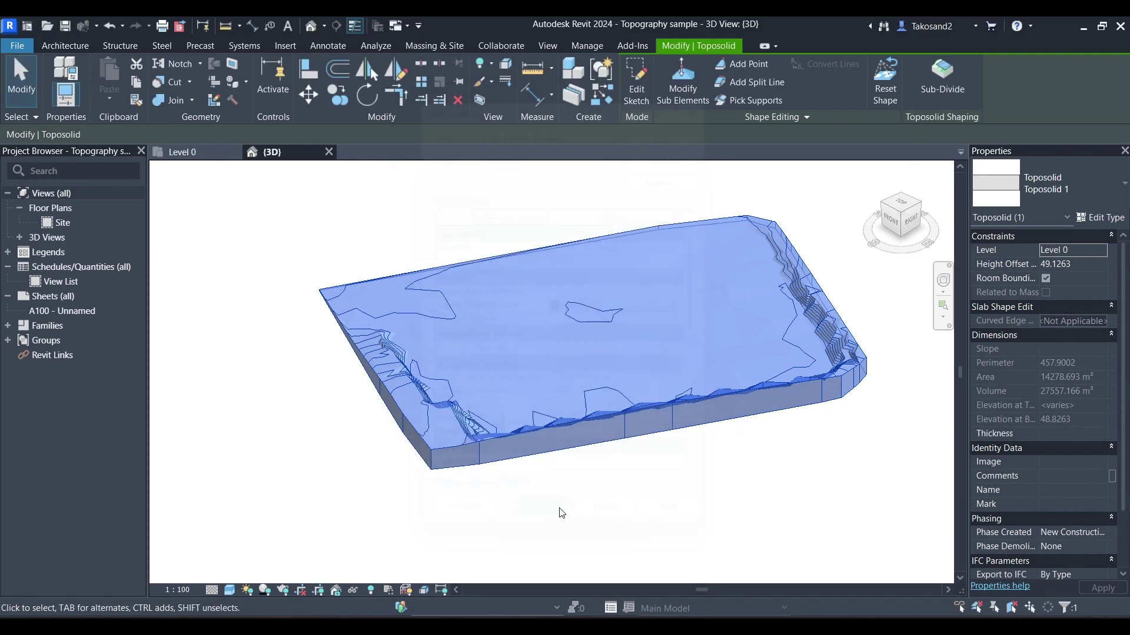
pyautogui.click(639, 492)
pyautogui.scroll(3, 496, 388)
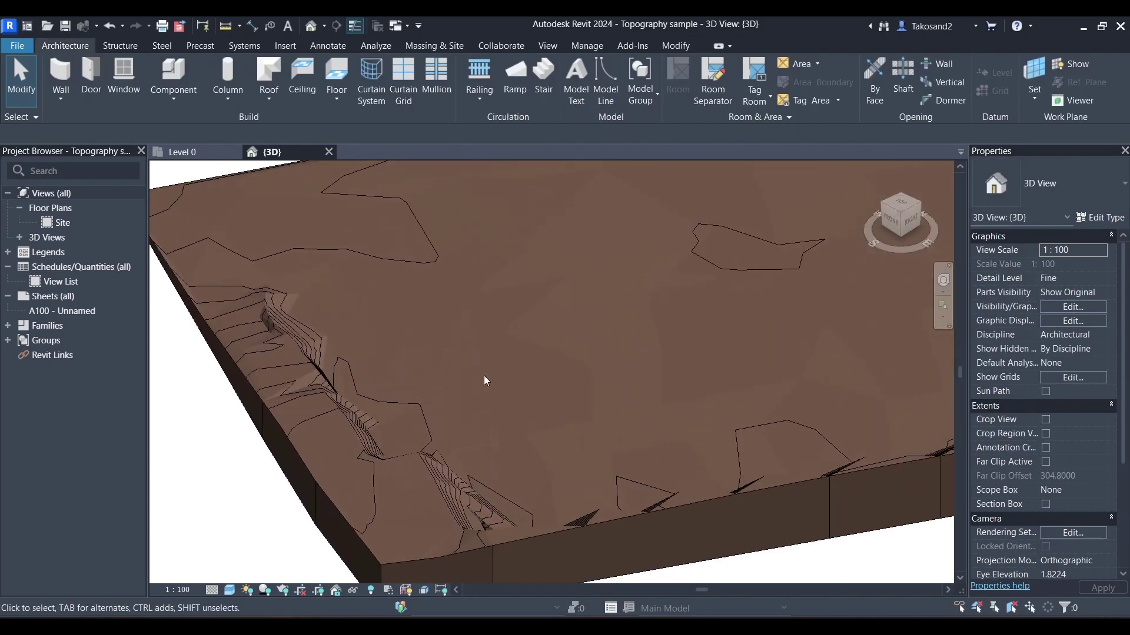
pyautogui.scroll(-5, 484, 376)
pyautogui.scroll(-2, 859, 348)
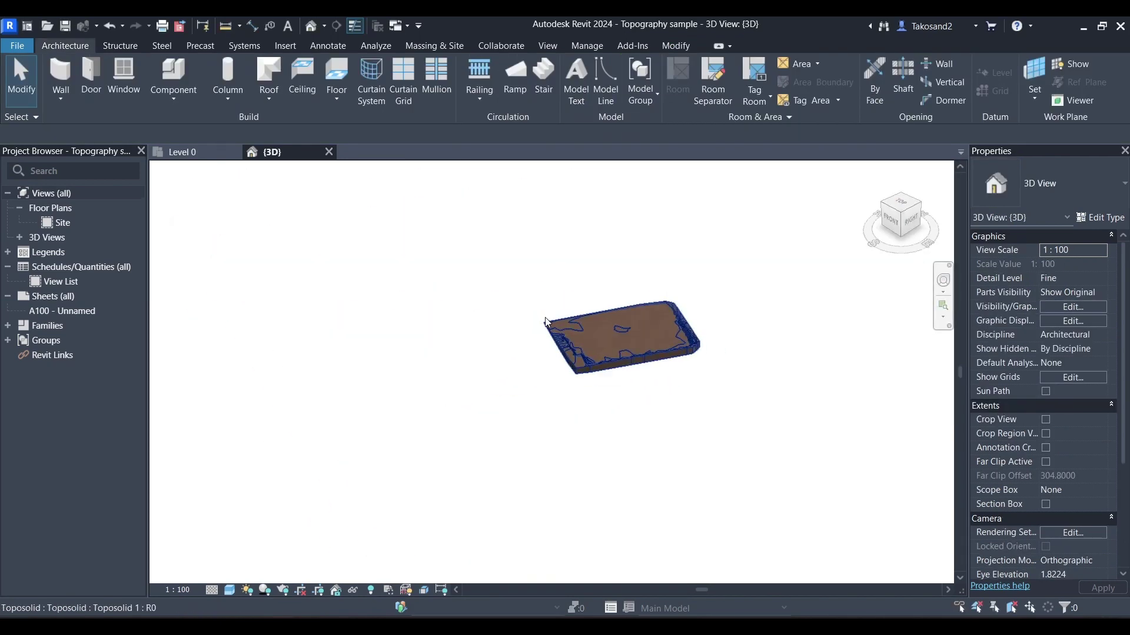
pyautogui.scroll(2, 607, 325)
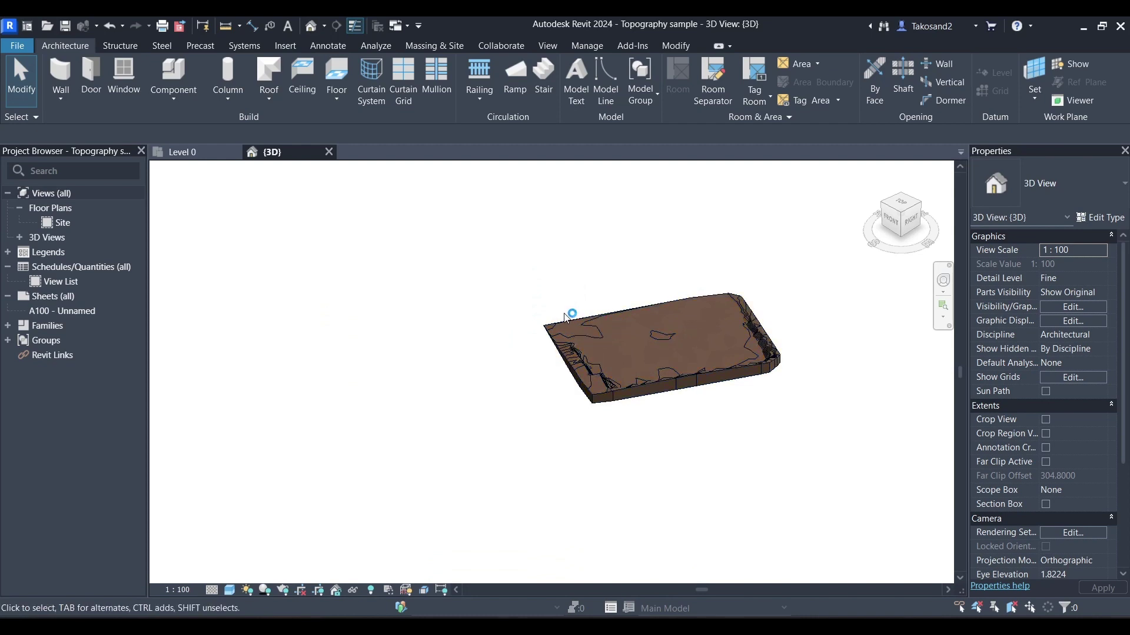
pyautogui.click(605, 308)
pyautogui.press('Delete')
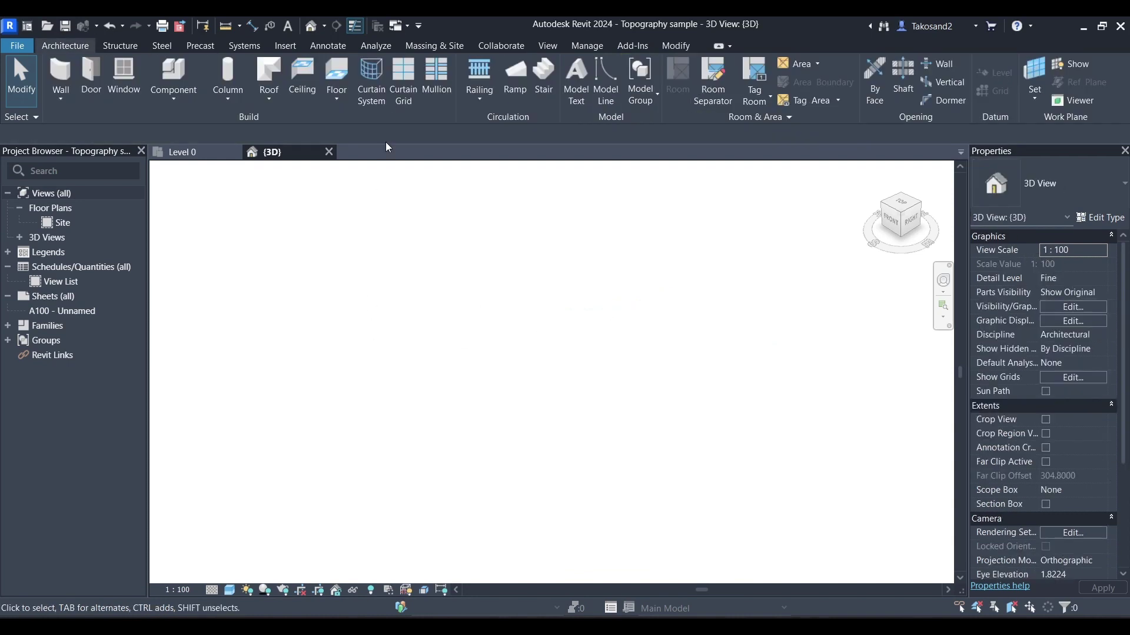
# Close the Topography sample project without saving changes.
pyautogui.click(329, 152)
pyautogui.click(584, 338)
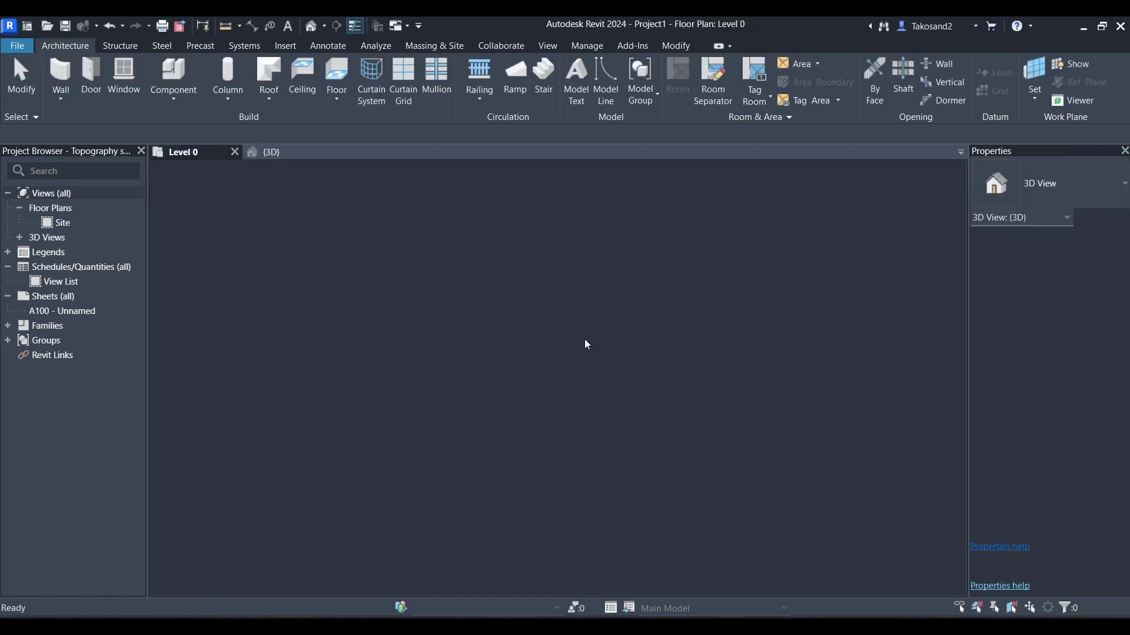
pyautogui.scroll(-2, 529, 308)
pyautogui.scroll(4, 533, 308)
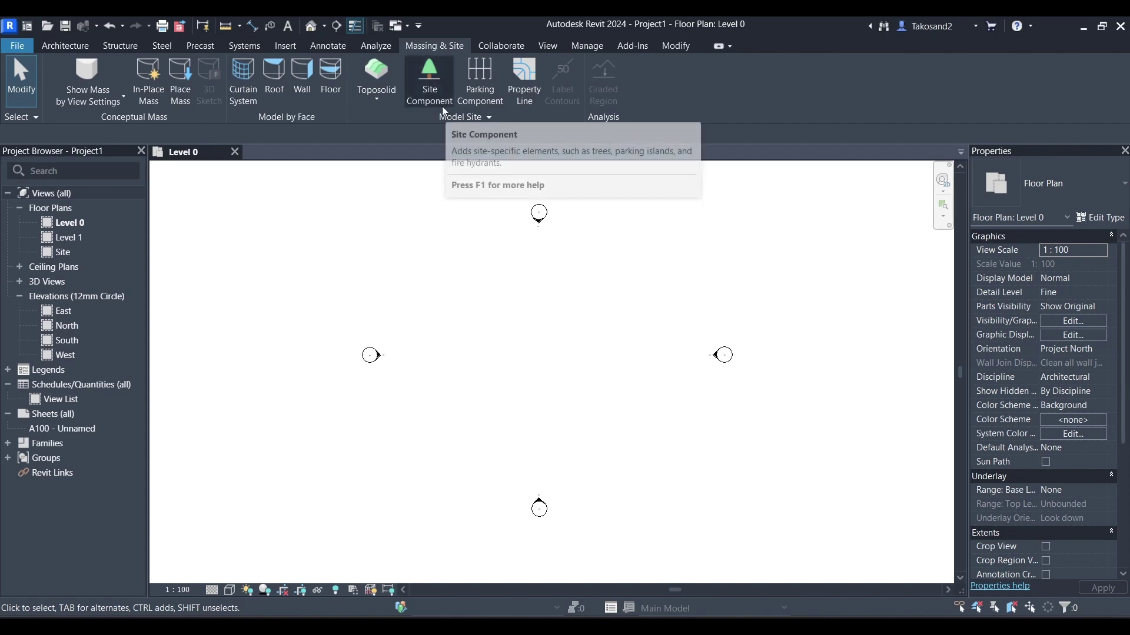
# Sketch a 43 × 22 rectangular toposolid boundary on Level 0 and finish the sketch.
pyautogui.click(381, 97)
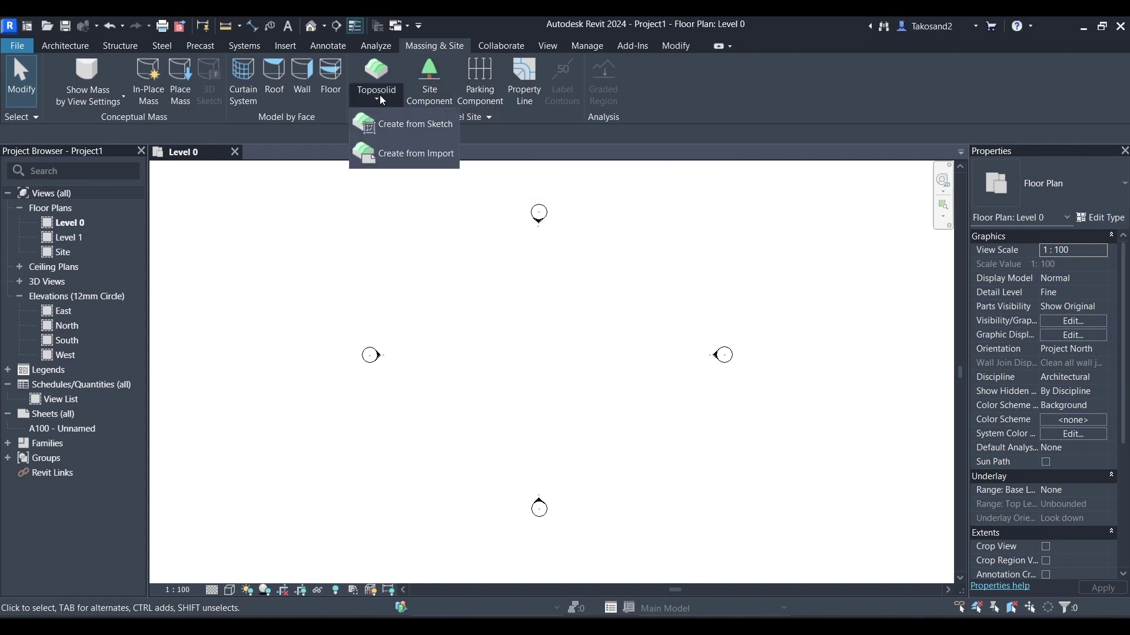
pyautogui.click(421, 123)
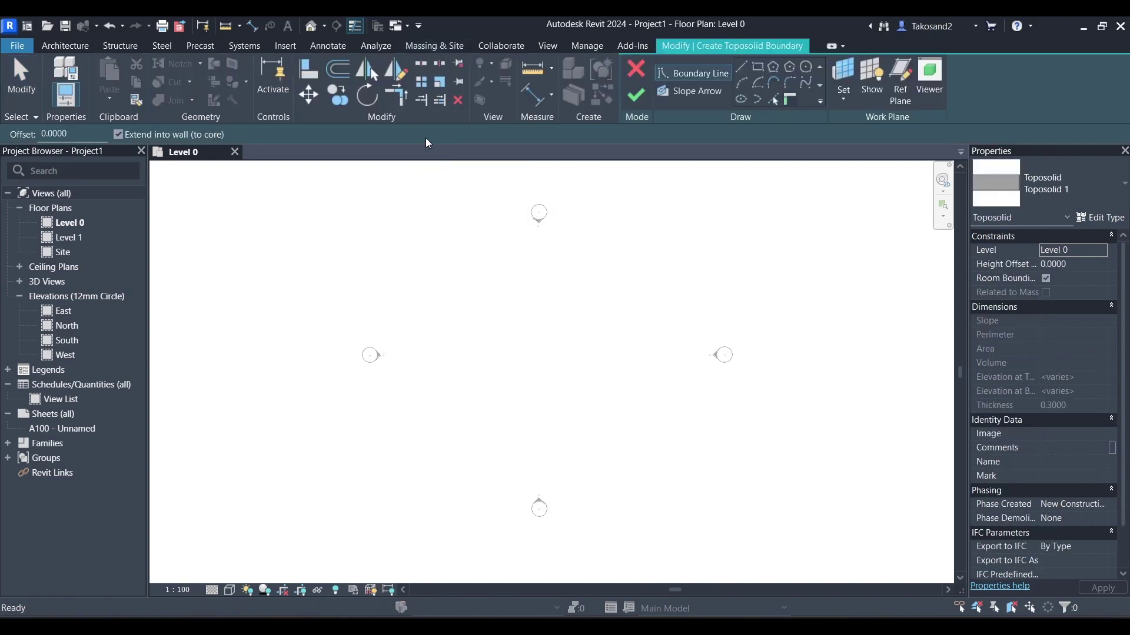
pyautogui.scroll(-1, 522, 232)
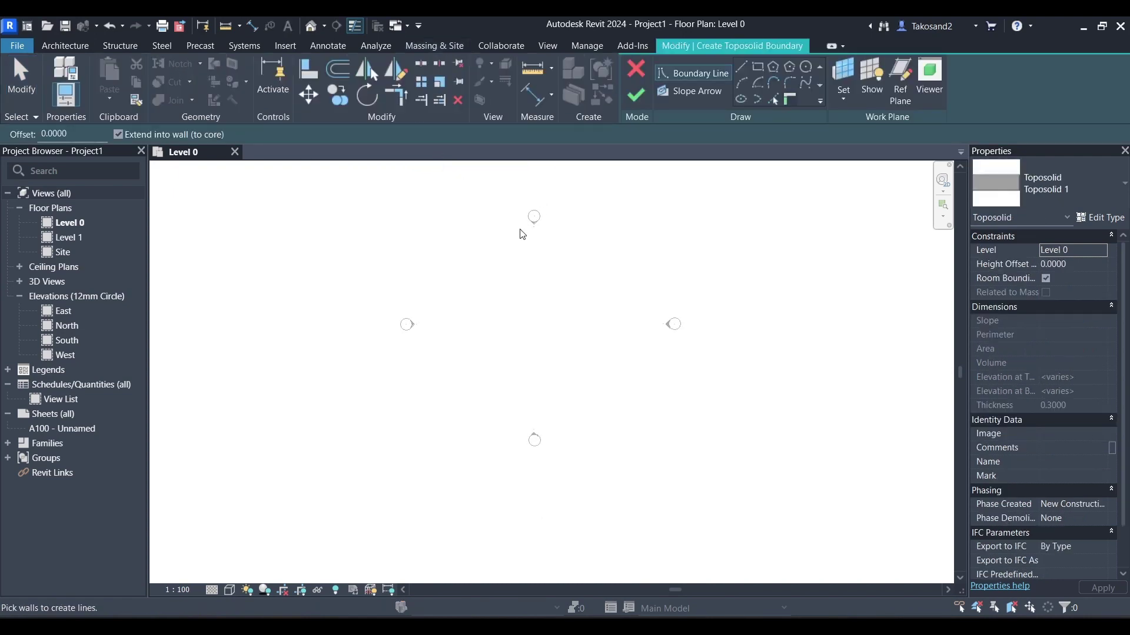
pyautogui.click(756, 71)
pyautogui.scroll(-2, 588, 374)
pyautogui.click(684, 267)
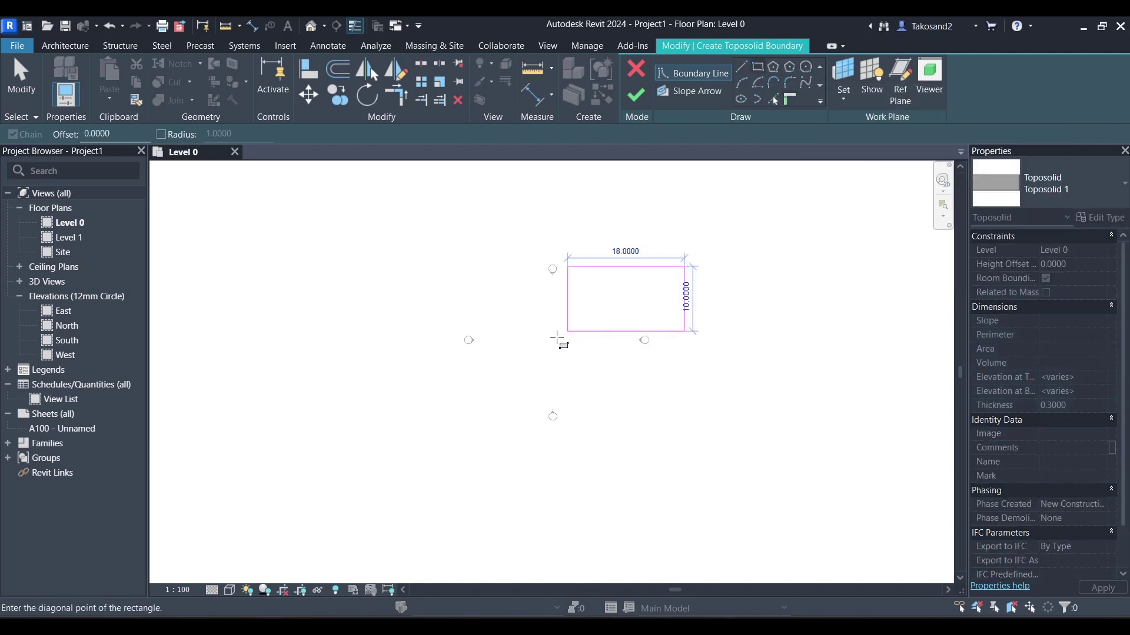
pyautogui.click(405, 411)
pyautogui.scroll(-1, 478, 431)
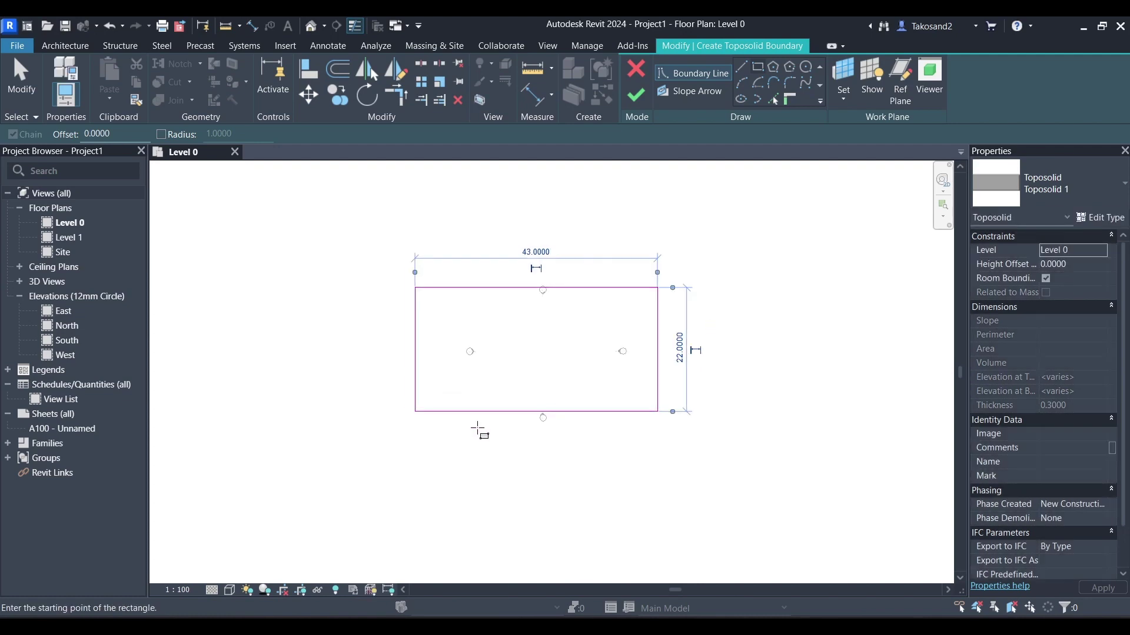
pyautogui.click(638, 97)
pyautogui.scroll(-1, 518, 323)
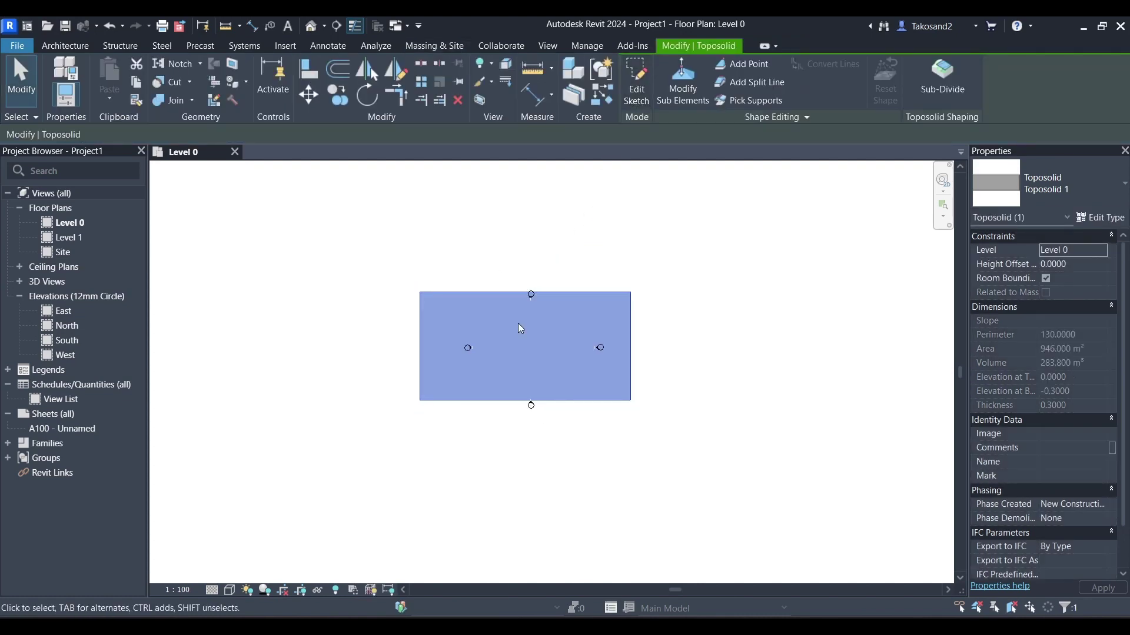
# Open the model's default 3D view.
pyautogui.click(583, 418)
pyautogui.scroll(1, 572, 433)
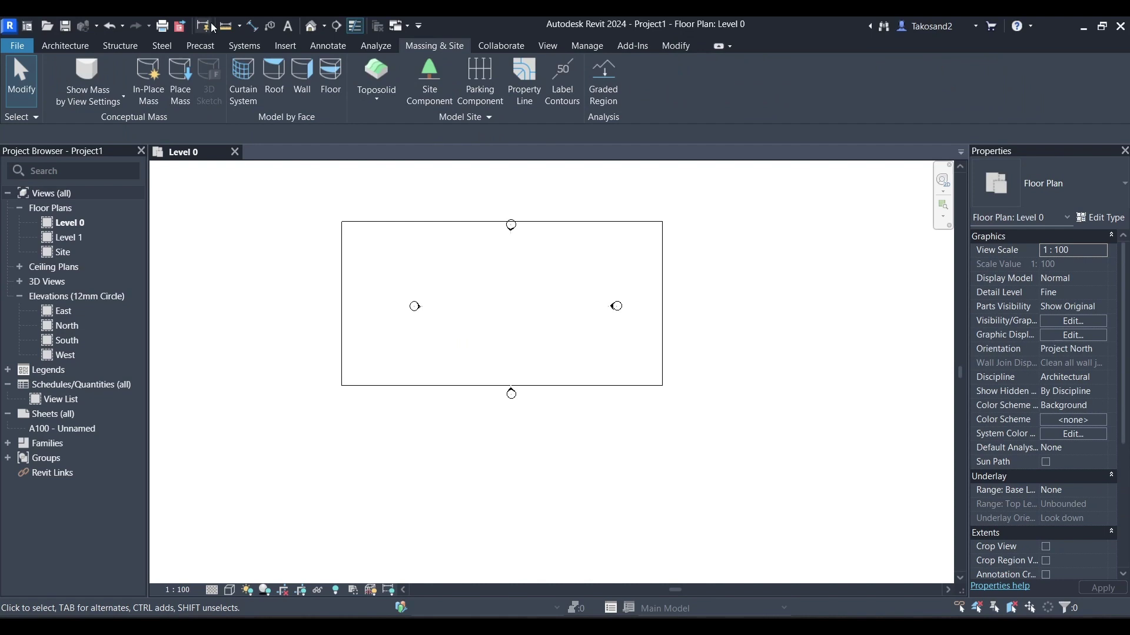
pyautogui.click(312, 25)
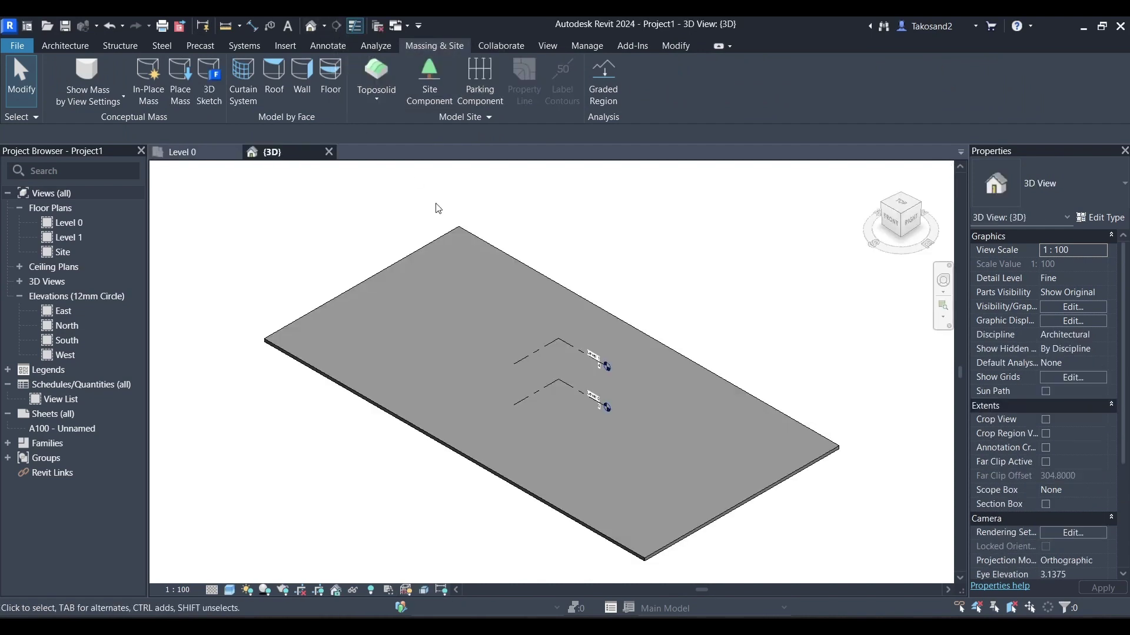
pyautogui.scroll(-1, 582, 433)
pyautogui.scroll(3, 580, 462)
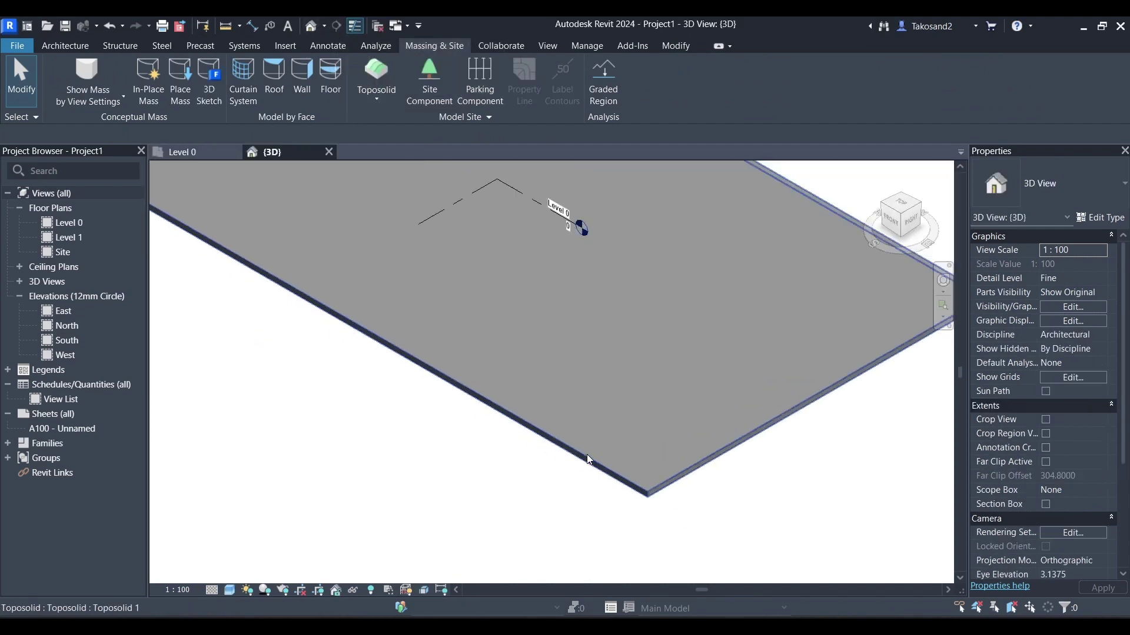
pyautogui.scroll(-4, 587, 454)
# Set the toposolid type's structure layer material to Earth.
pyautogui.click(545, 437)
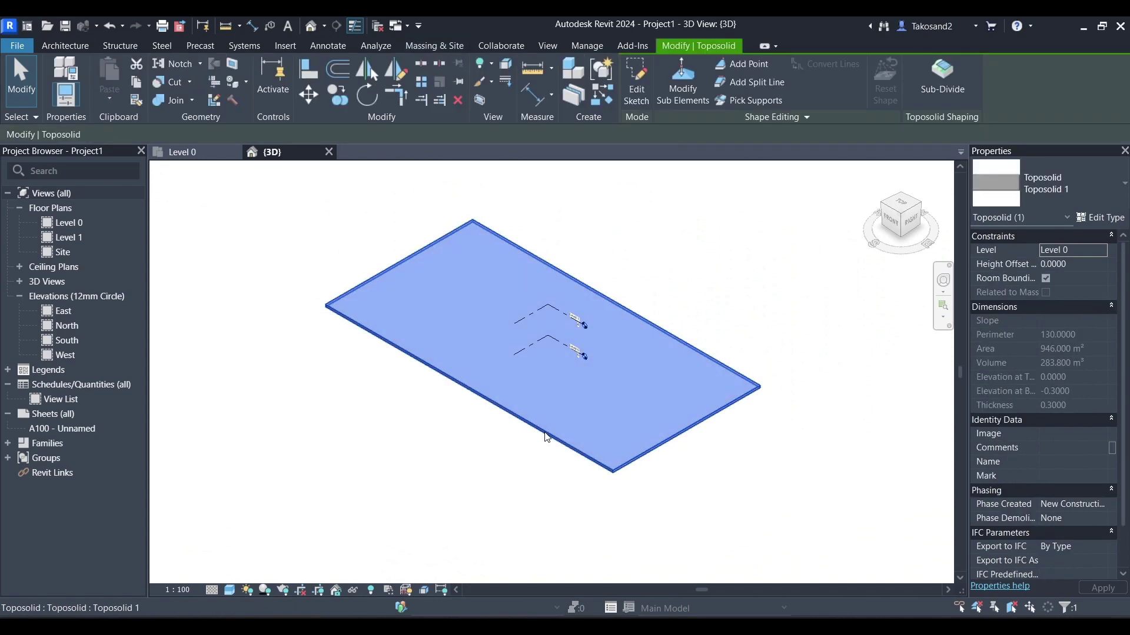
pyautogui.click(1098, 217)
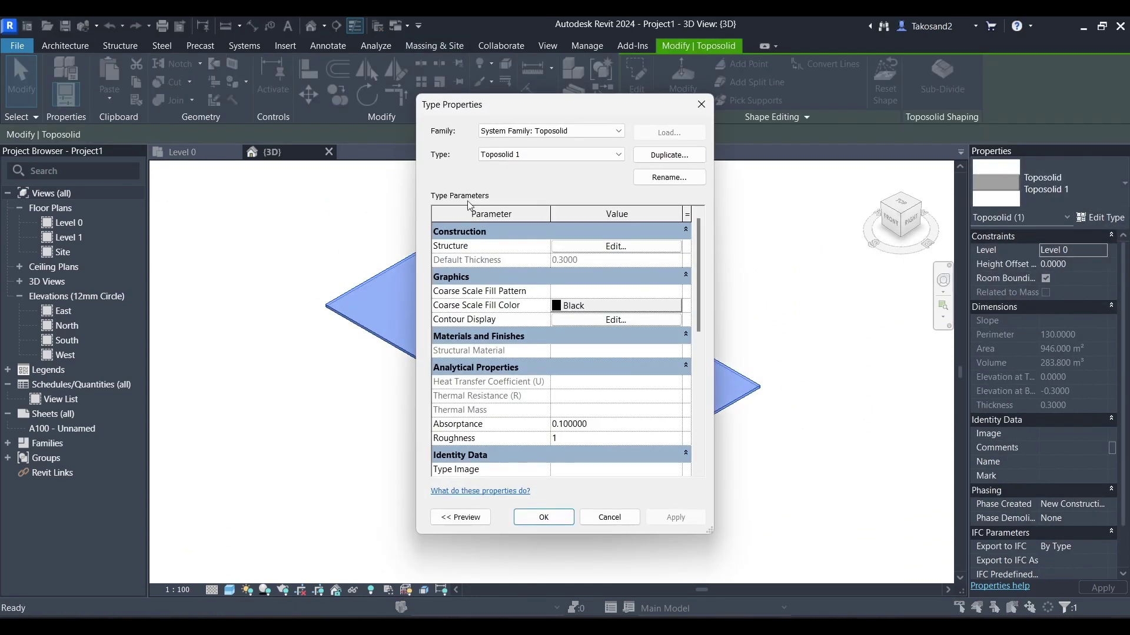
pyautogui.click(630, 246)
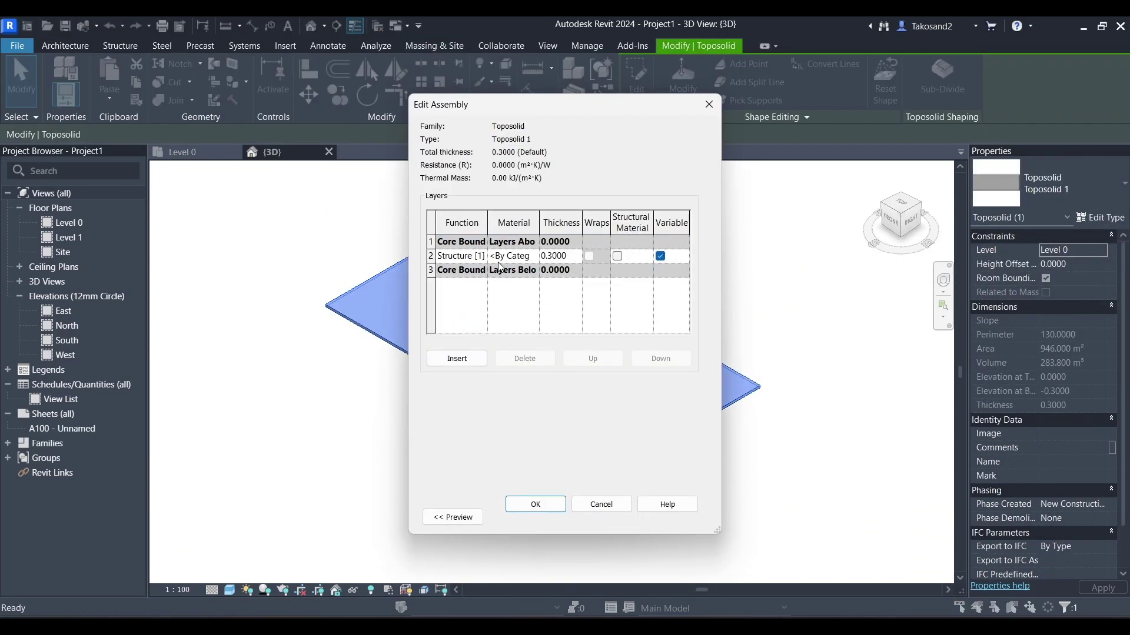
pyautogui.click(535, 256)
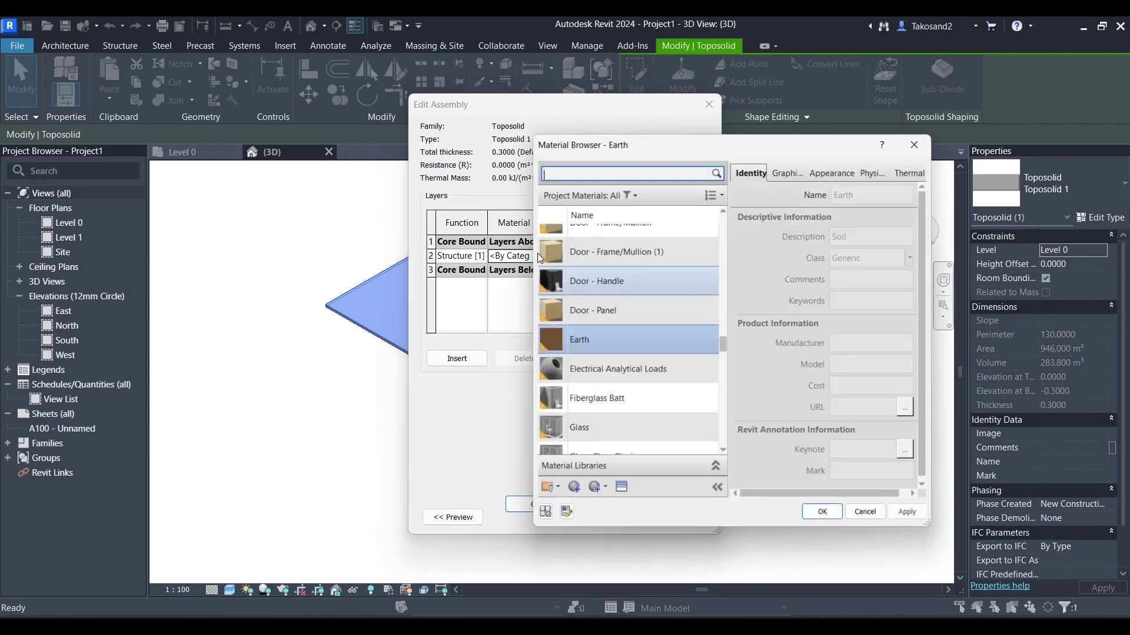
pyautogui.click(828, 520)
pyautogui.click(556, 504)
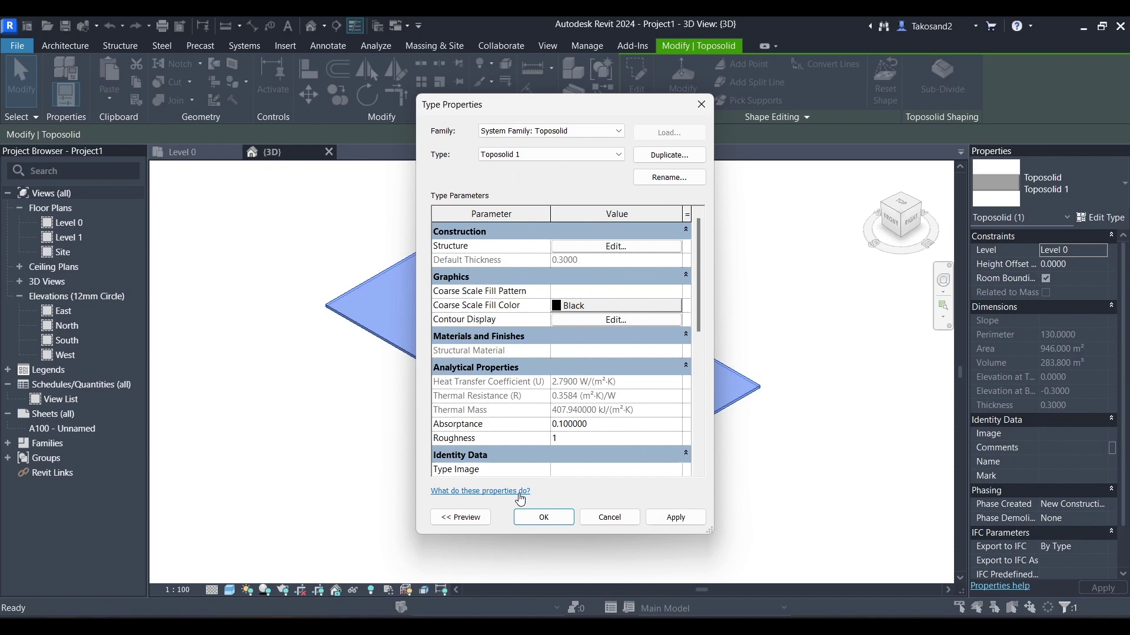
pyautogui.click(558, 513)
# Switch the 3D view's visual style to Realistic and select the toposolid.
pyautogui.scroll(5, 547, 447)
pyautogui.scroll(-4, 547, 448)
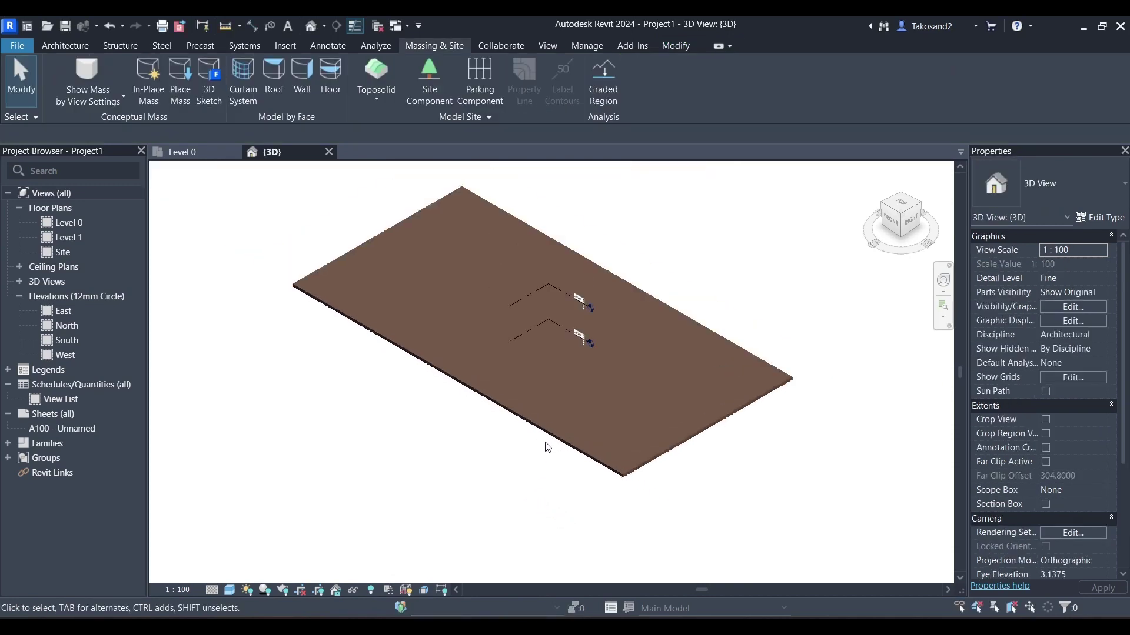
pyautogui.click(230, 591)
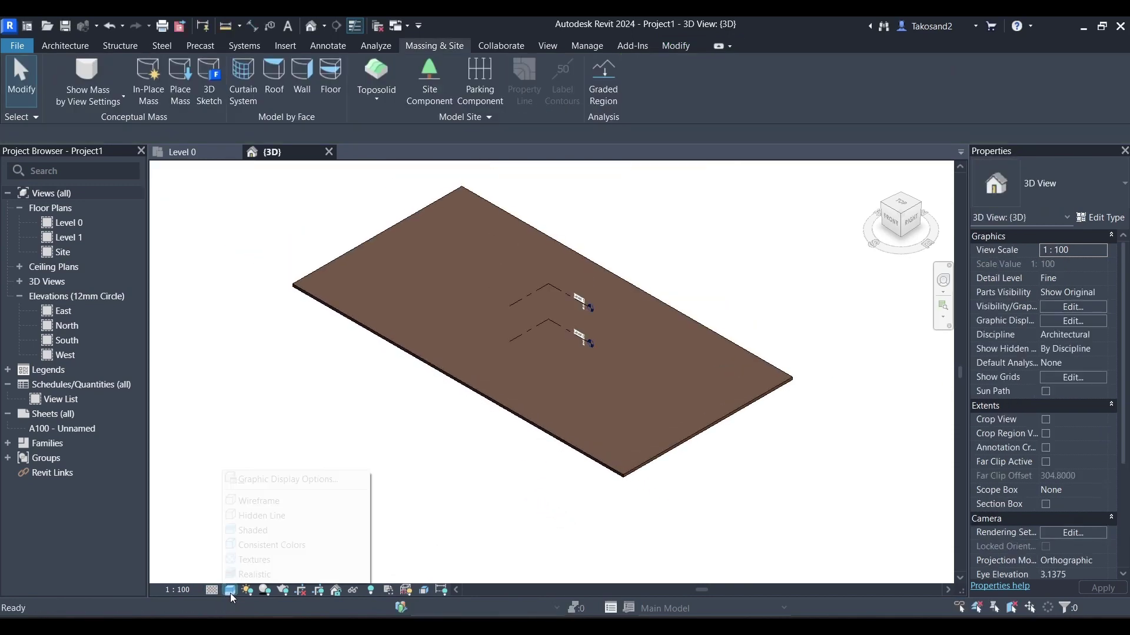
pyautogui.click(259, 573)
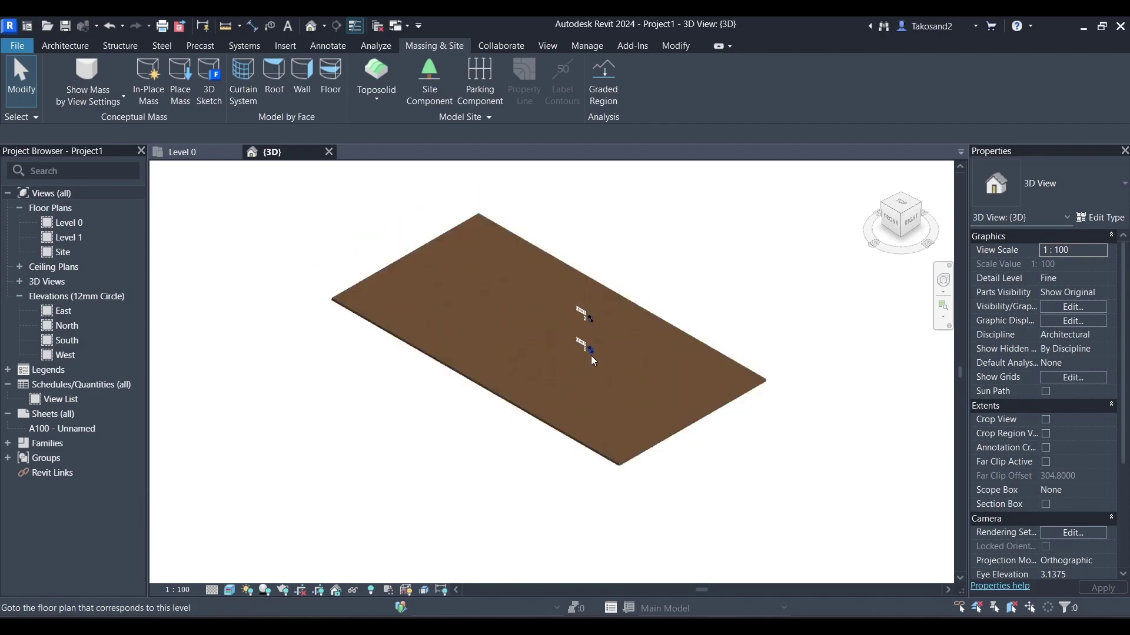
pyautogui.scroll(6, 591, 356)
pyautogui.scroll(-7, 592, 359)
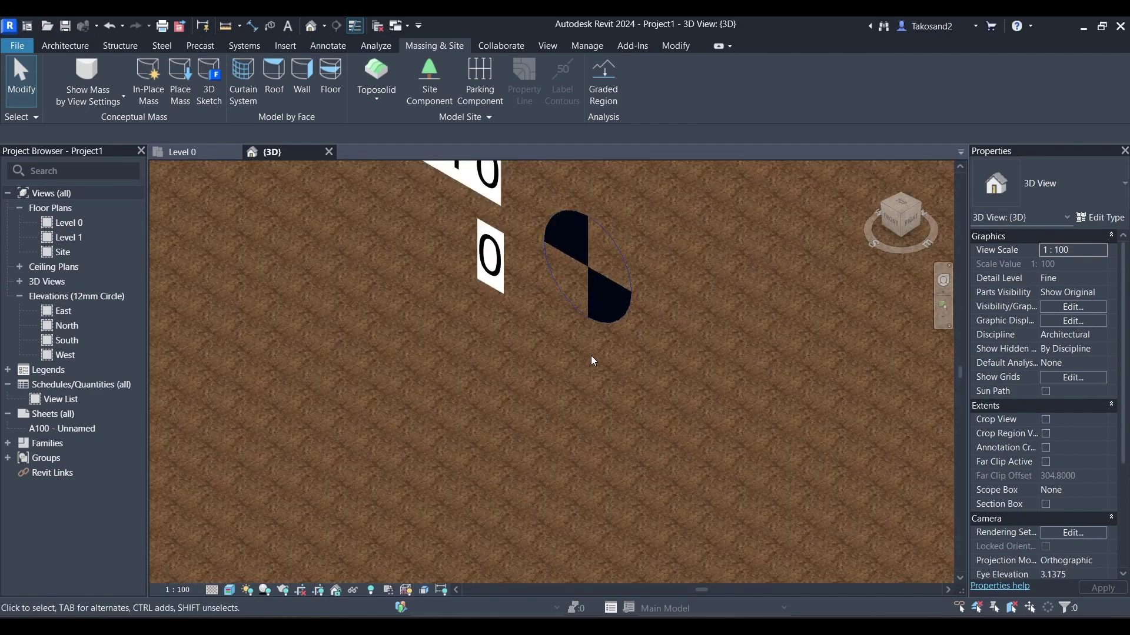
pyautogui.scroll(-2, 591, 354)
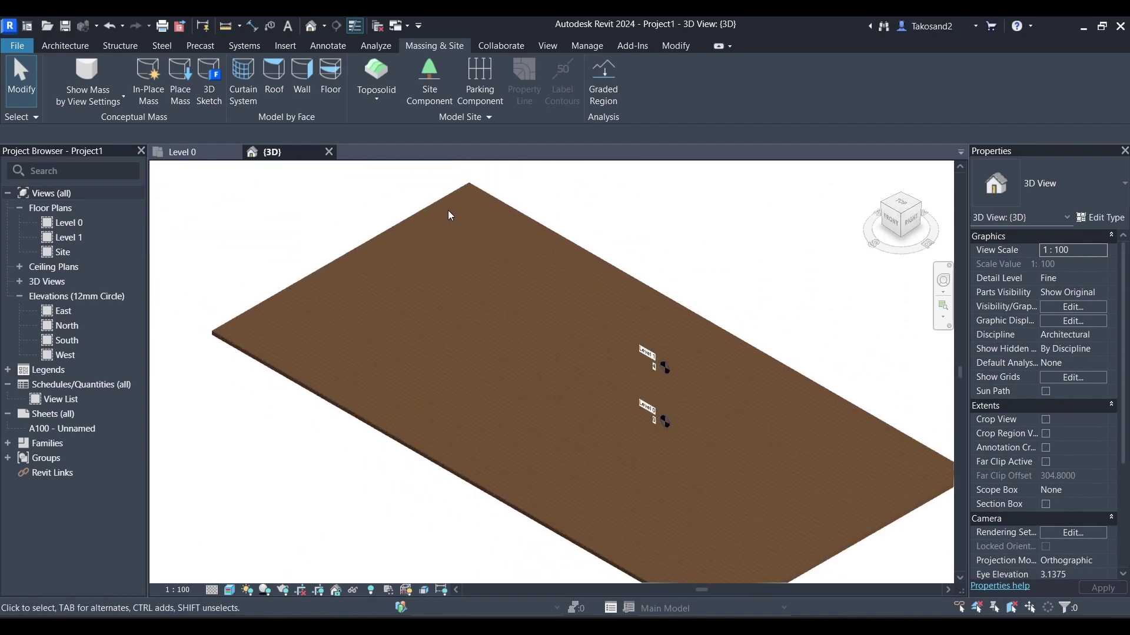
pyautogui.scroll(1, 451, 216)
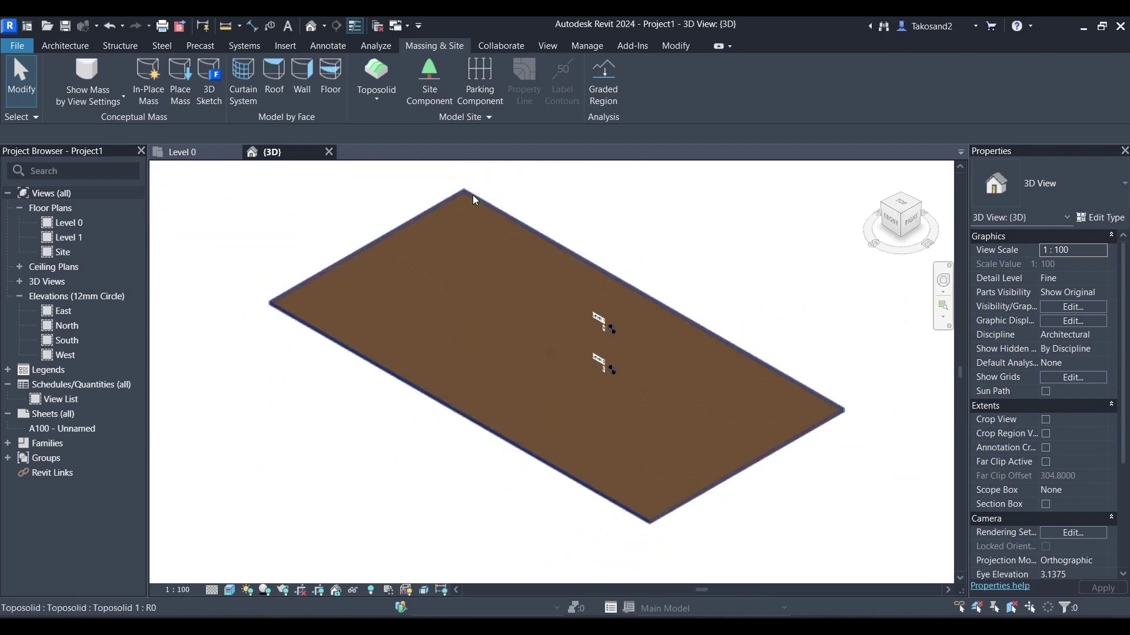
pyautogui.click(414, 219)
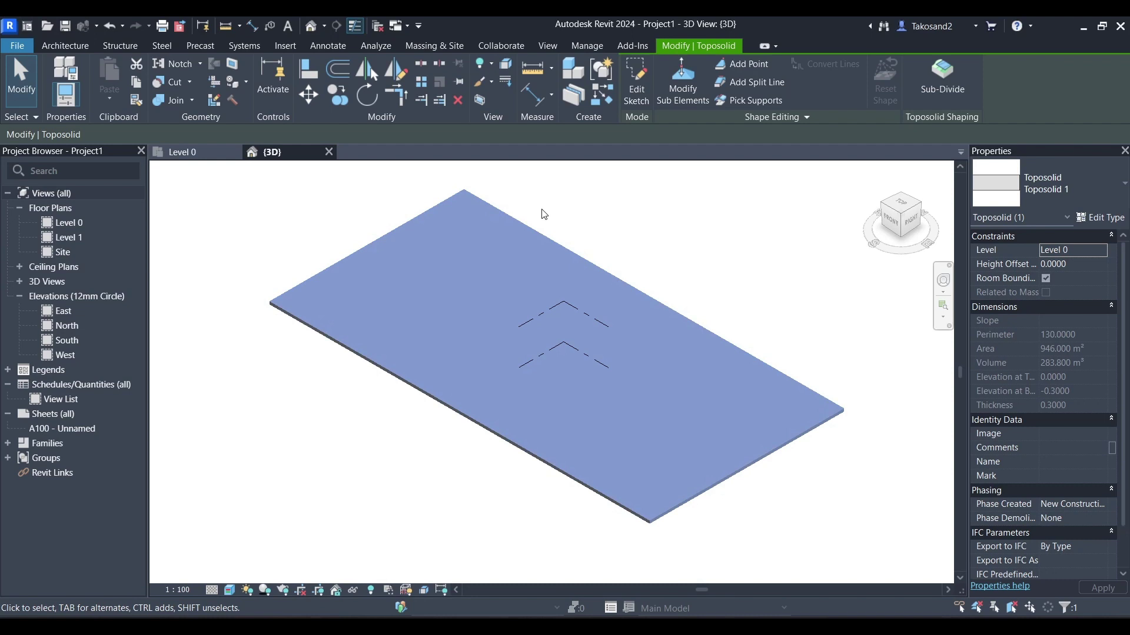
# In the toposolid's boundary sketch, draw a chain of tangent arcs around the top and left side.
pyautogui.click(637, 105)
pyautogui.scroll(-2, 493, 311)
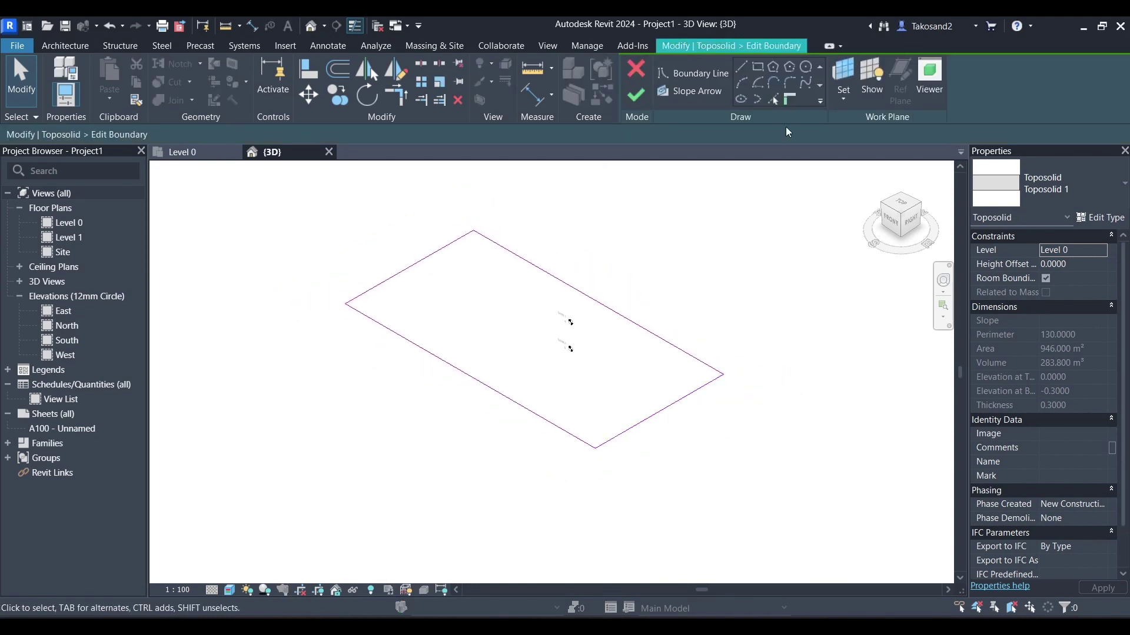
pyautogui.click(743, 66)
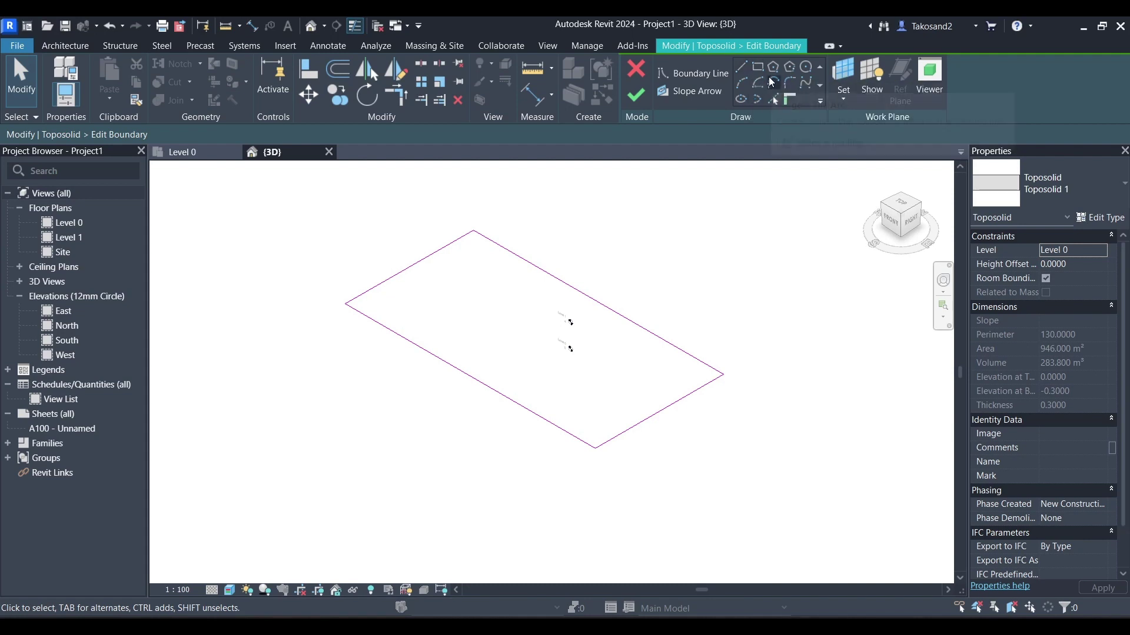
pyautogui.scroll(-1, 671, 296)
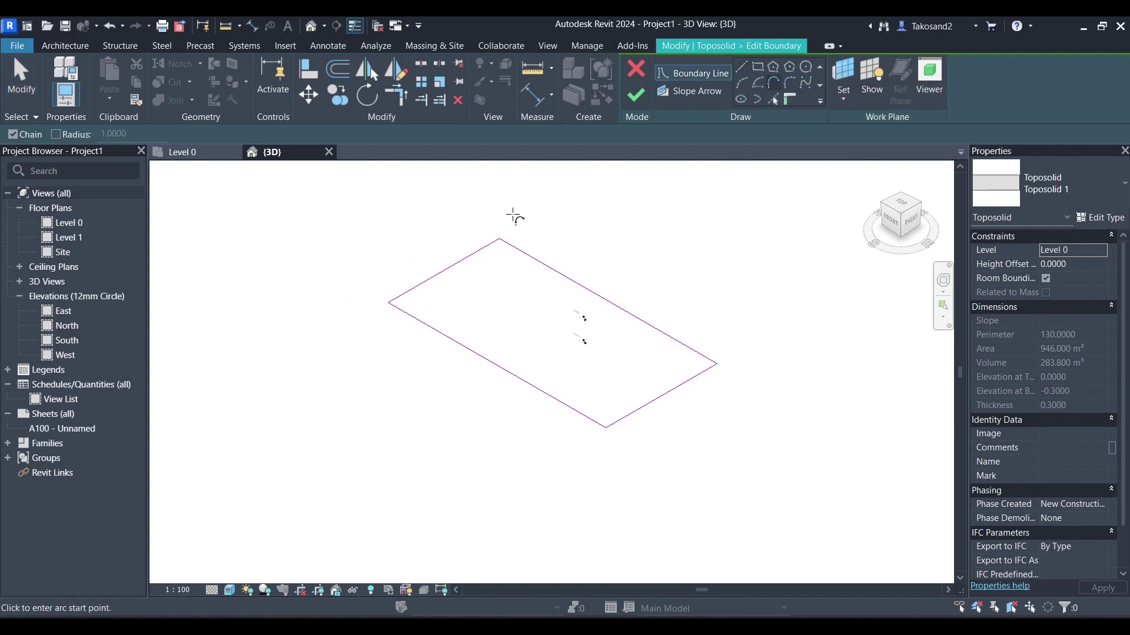
pyautogui.click(499, 239)
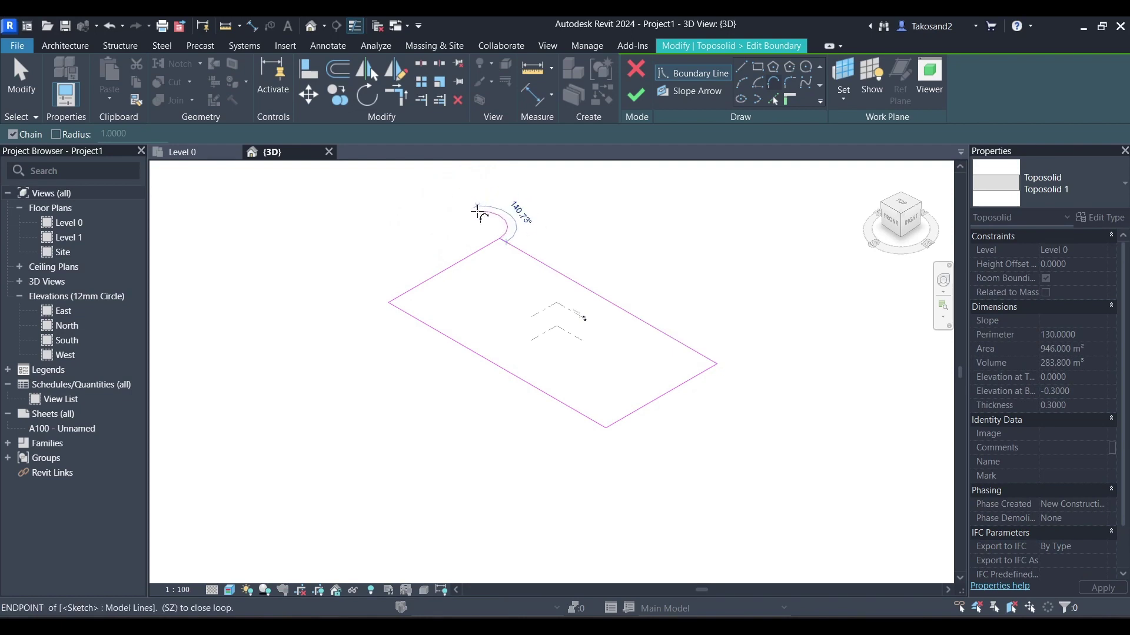
pyautogui.click(415, 236)
pyautogui.click(344, 263)
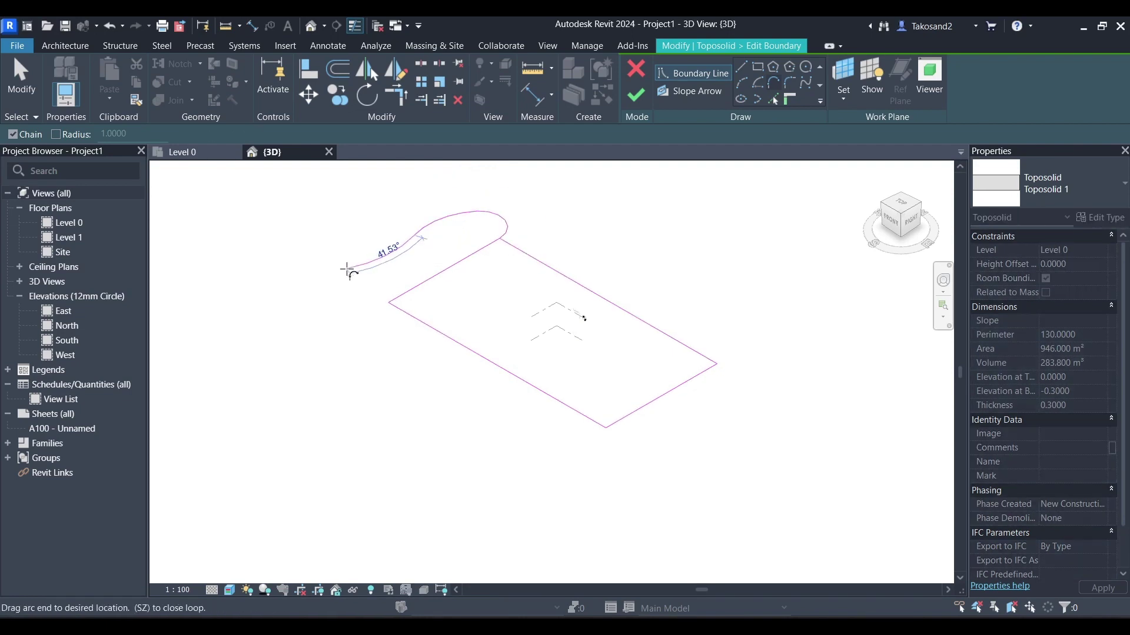
pyautogui.click(308, 301)
pyautogui.click(419, 389)
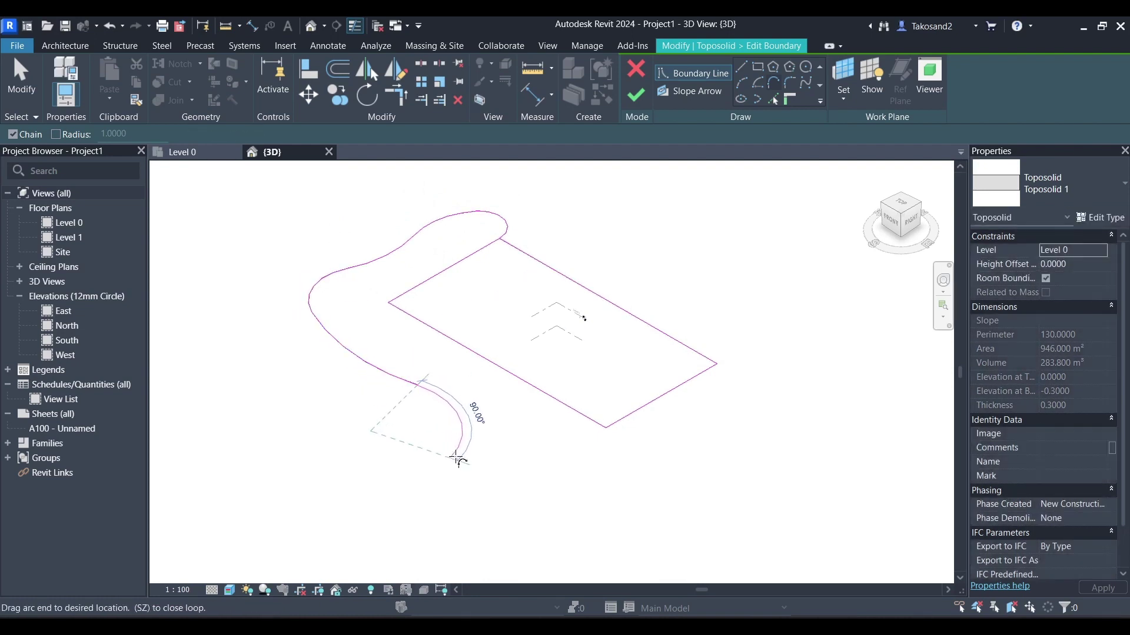
pyautogui.click(464, 458)
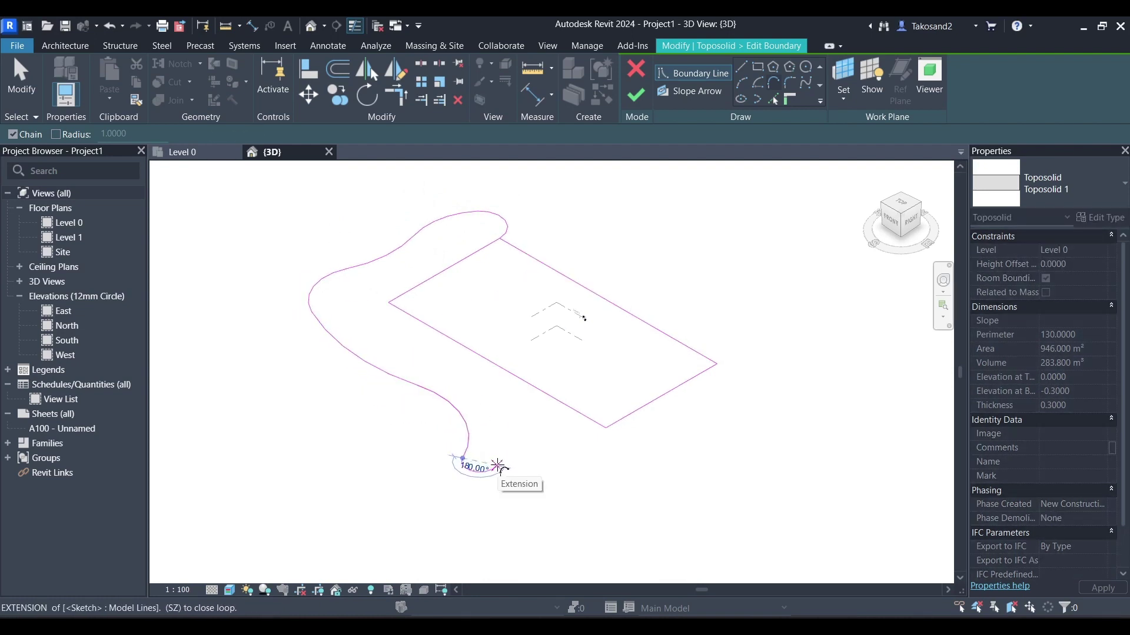
pyautogui.press('Escape')
# Draw straight boundary lines along the bottom and up the right side.
pyautogui.click(741, 68)
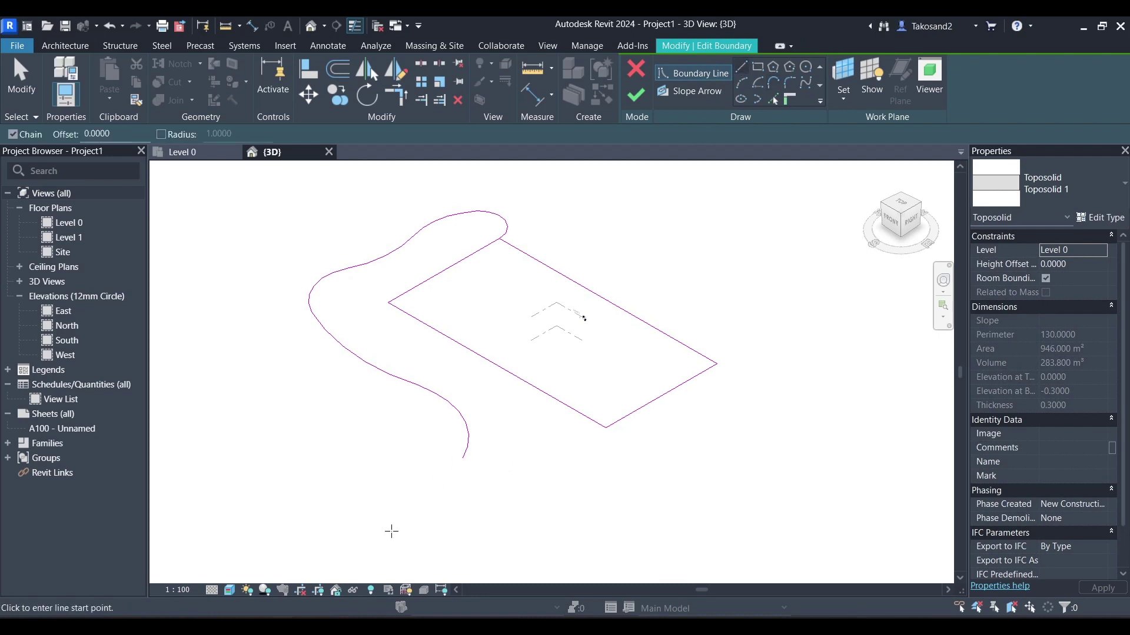
pyautogui.click(463, 457)
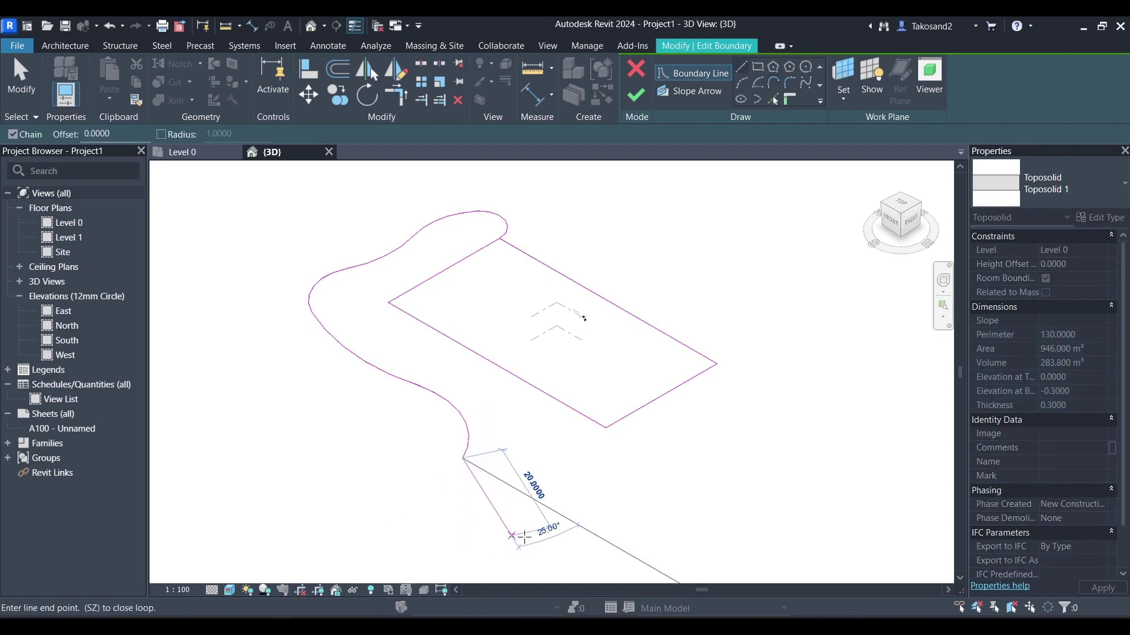
pyautogui.click(542, 531)
pyautogui.click(649, 525)
pyautogui.click(759, 487)
pyautogui.click(777, 426)
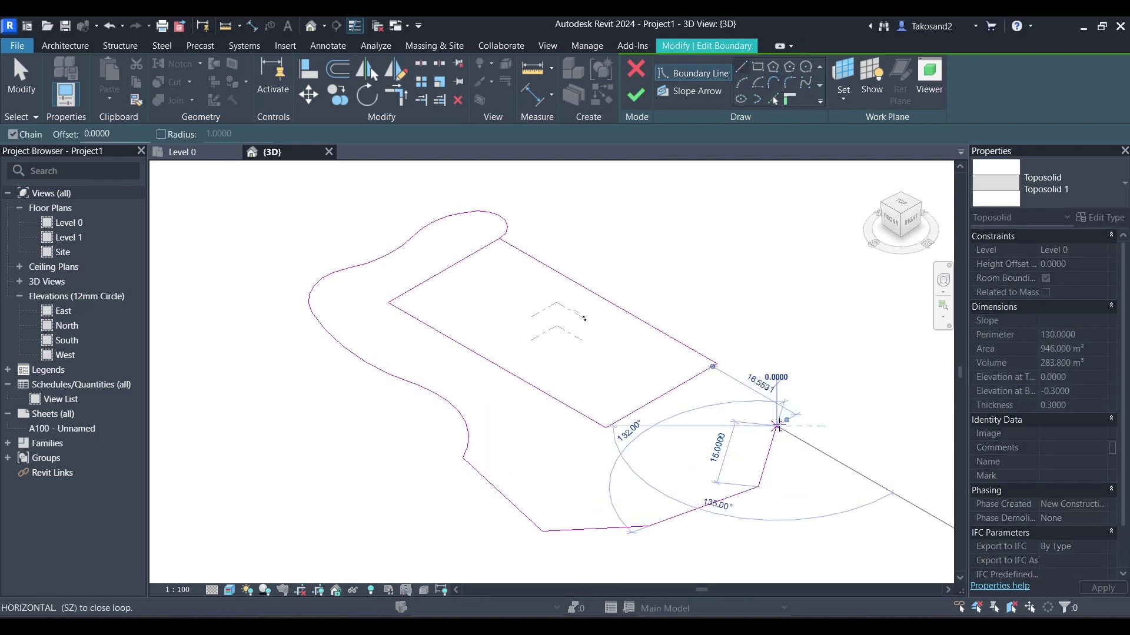
pyautogui.click(777, 352)
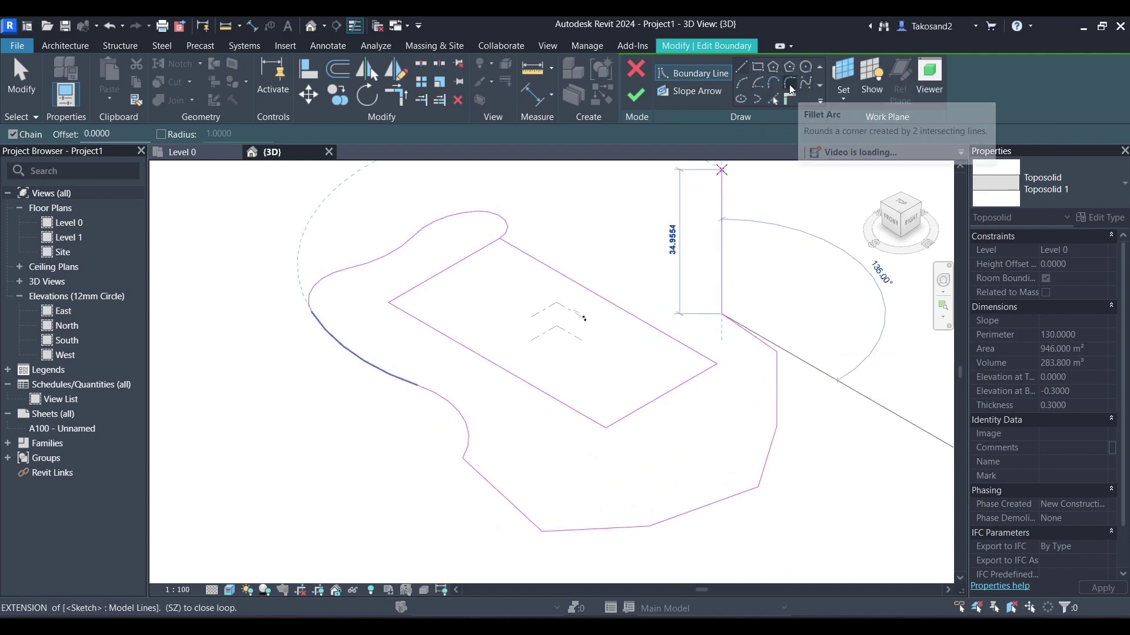
pyautogui.click(774, 84)
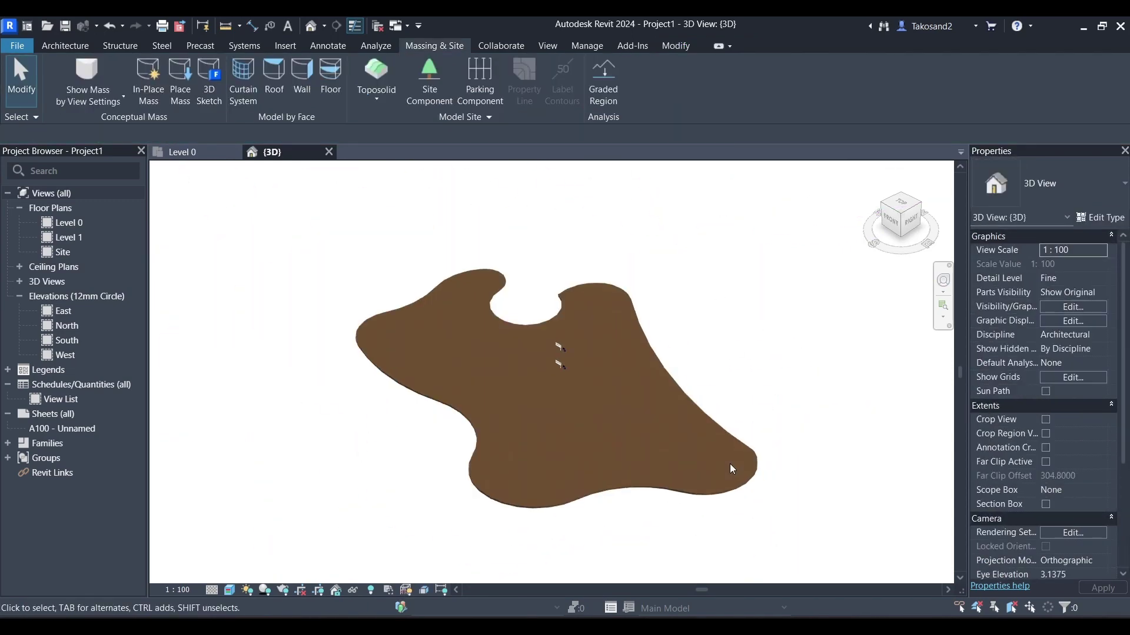
# Select the reshaped toposolid to review its 3200.109 m² area and 960.032 m³ volume.
pyautogui.click(699, 408)
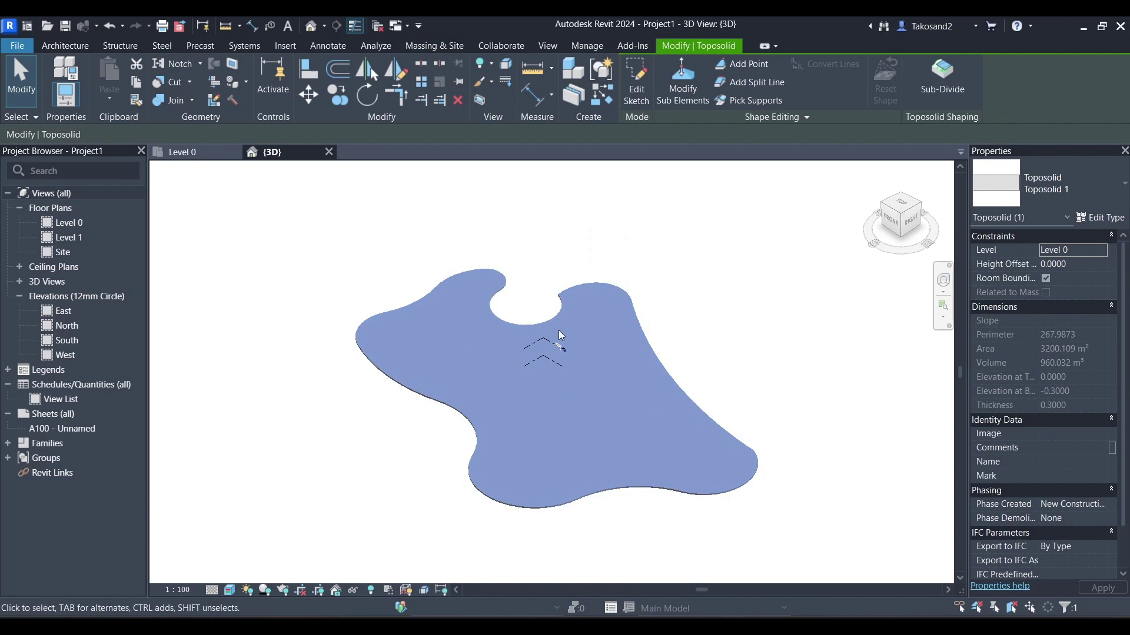
pyautogui.press('Left')
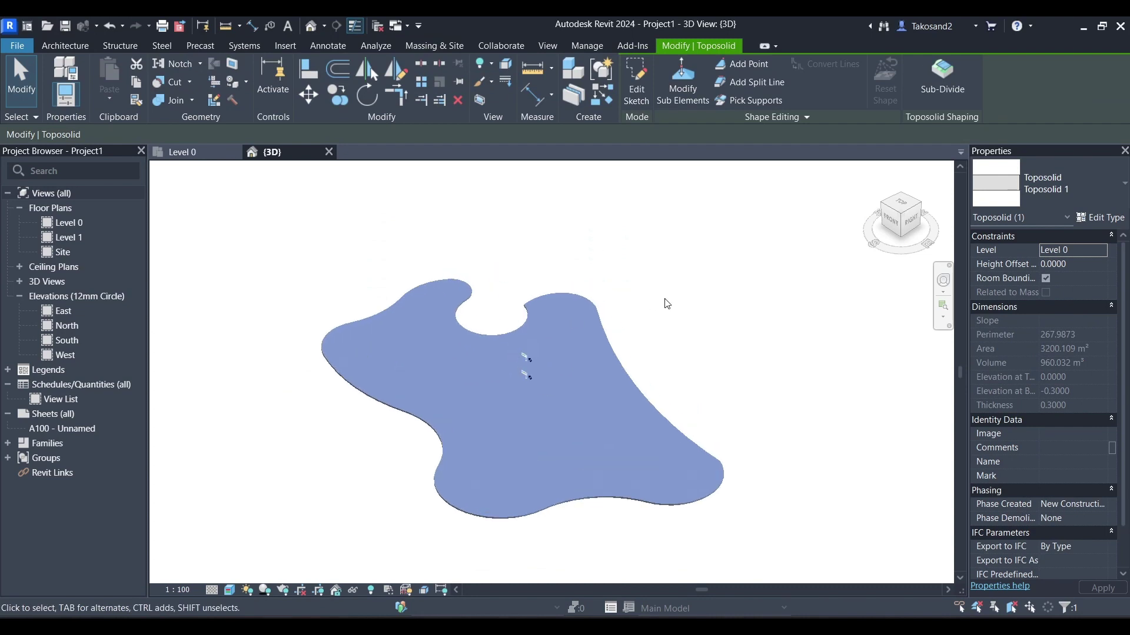
pyautogui.press('Escape')
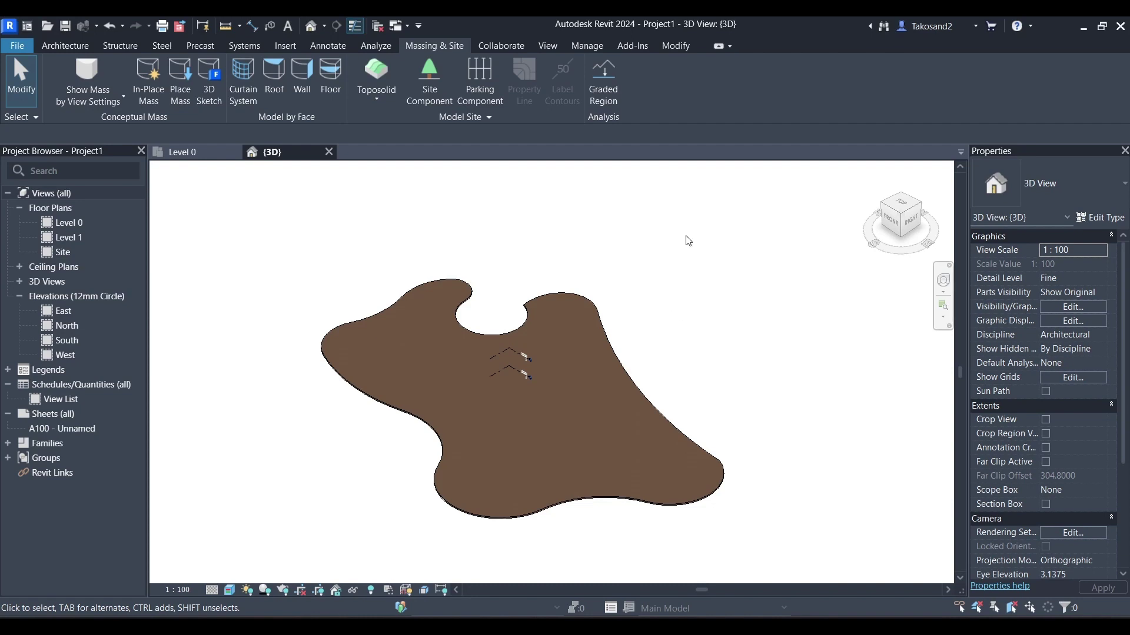
# Enter Modify Sub Elements on the toposolid and raise the boundary point beside the notch.
pyautogui.scroll(-1, 688, 241)
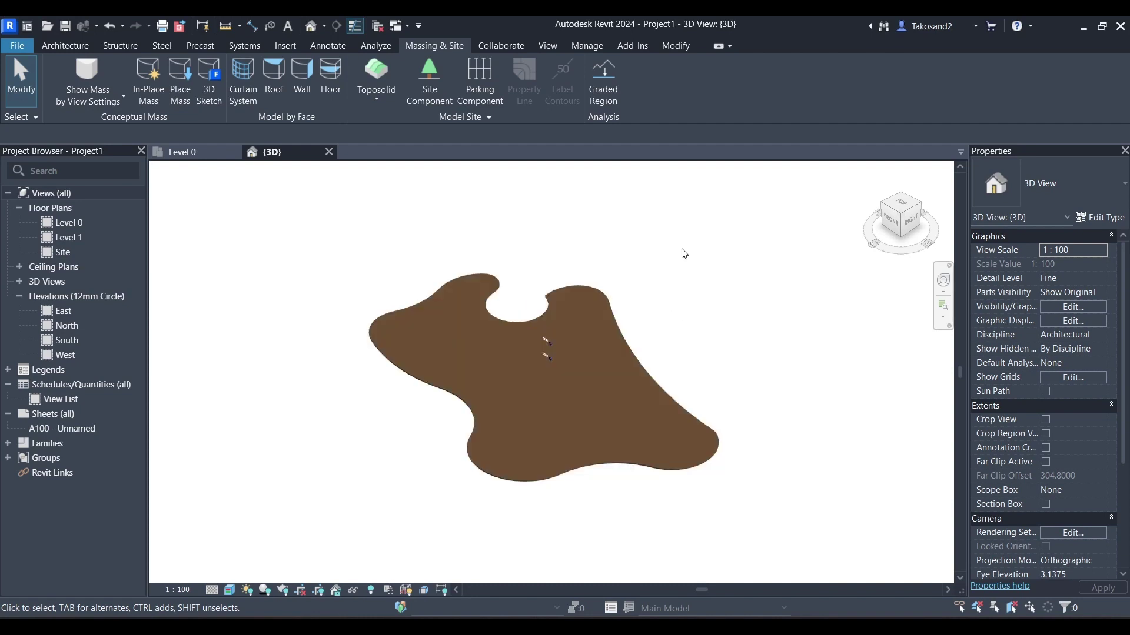
pyautogui.click(568, 298)
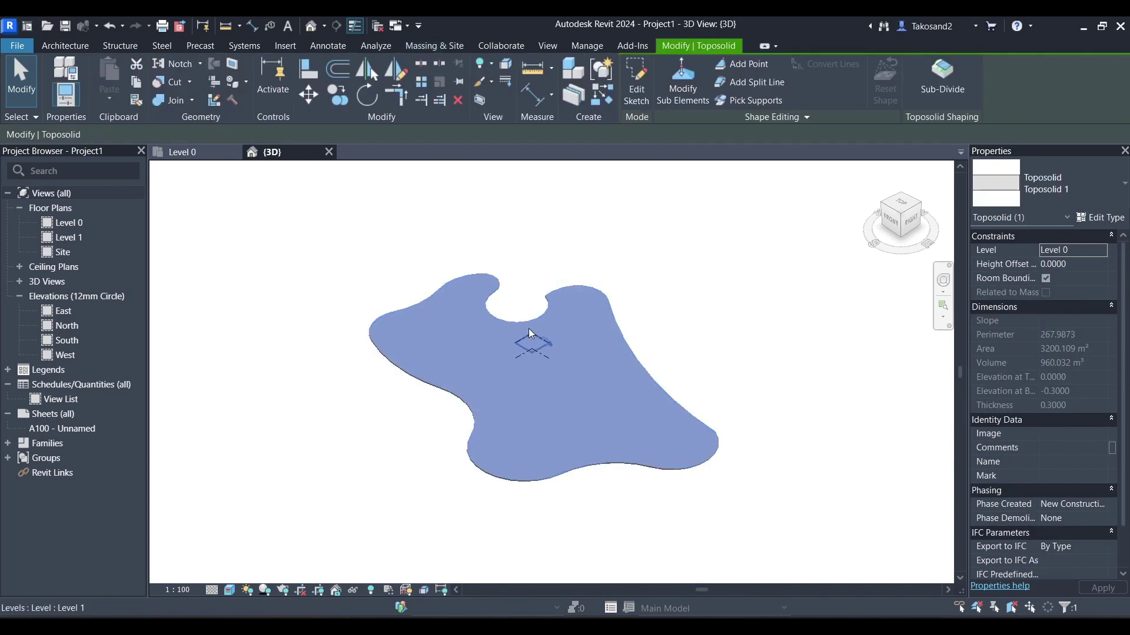
pyautogui.click(688, 91)
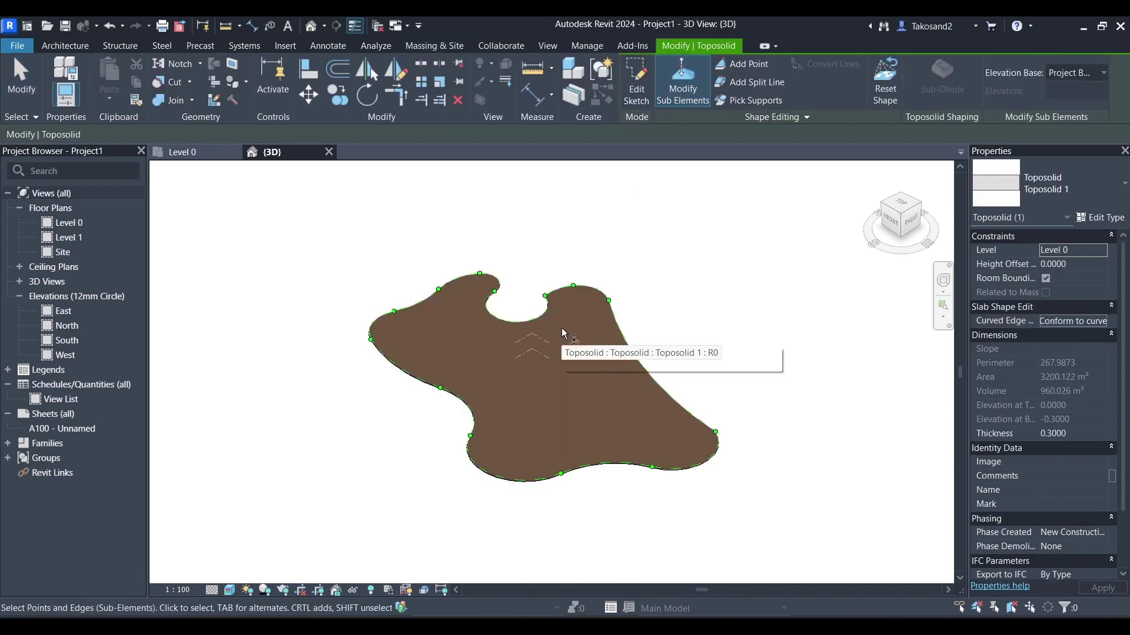
pyautogui.scroll(2, 414, 319)
pyautogui.scroll(3, 579, 316)
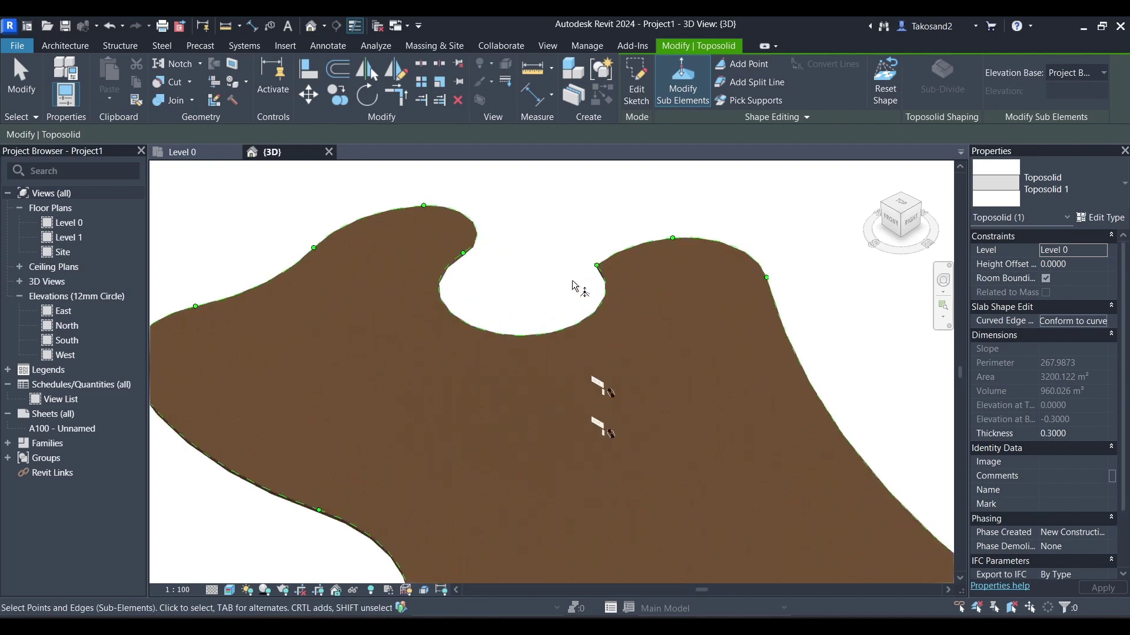
pyautogui.moveTo(598, 267); pyautogui.dragTo(591, 239)
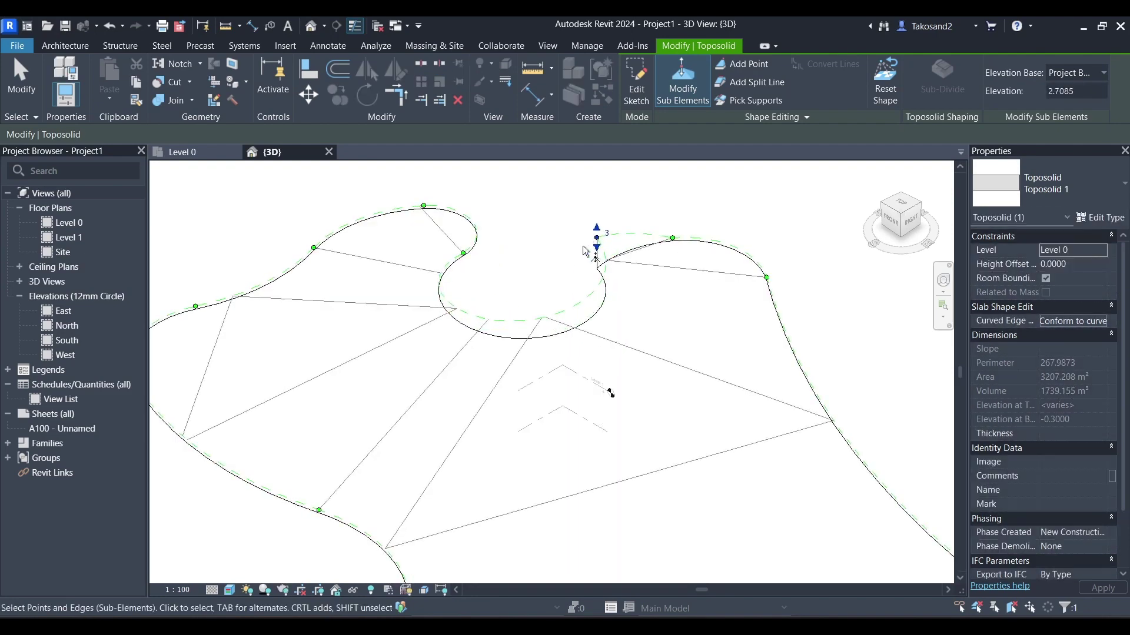
pyautogui.scroll(-3, 588, 242)
pyautogui.click(579, 261)
# Raise the lower-left boundary point to 5 and the left-edge point to elevation 8.
pyautogui.scroll(-2, 579, 260)
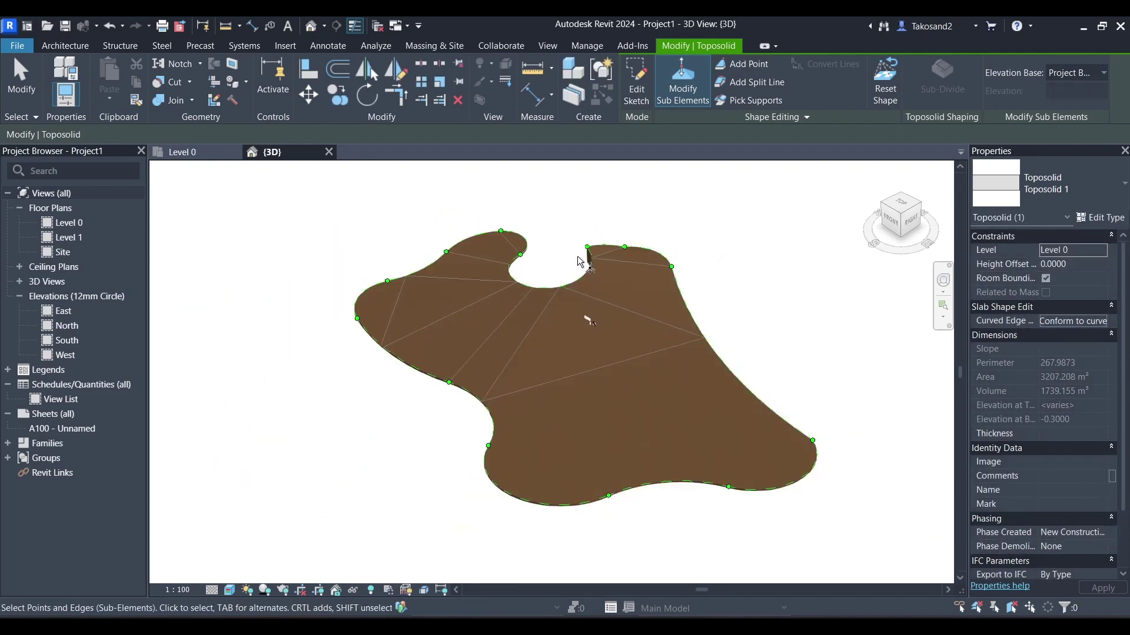
pyautogui.click(488, 447)
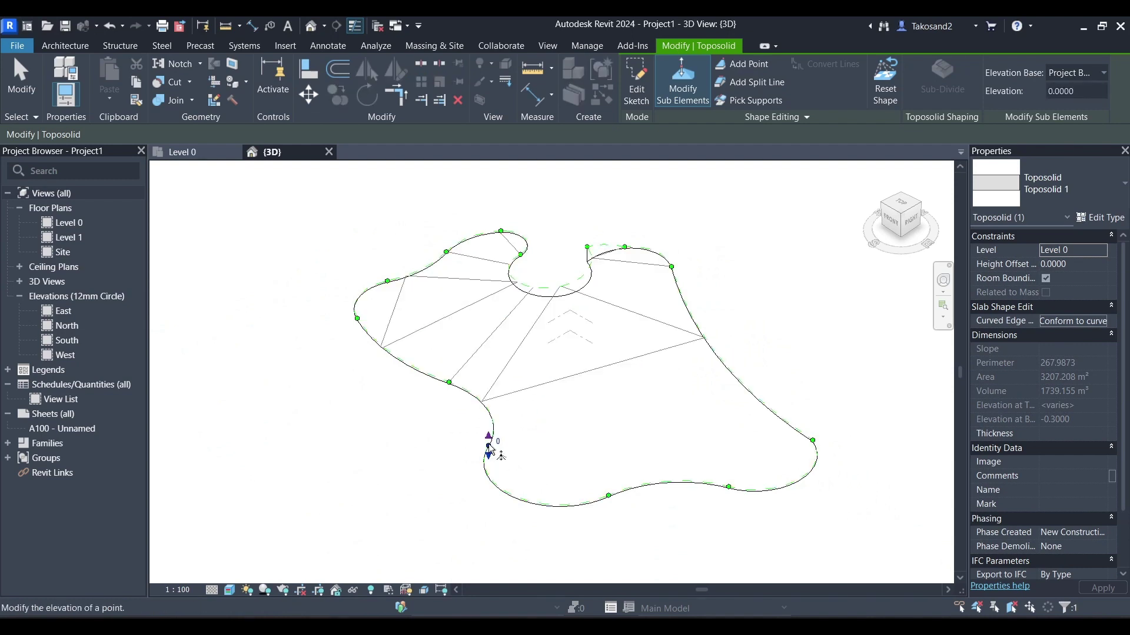
pyautogui.moveTo(491, 448); pyautogui.dragTo(488, 422)
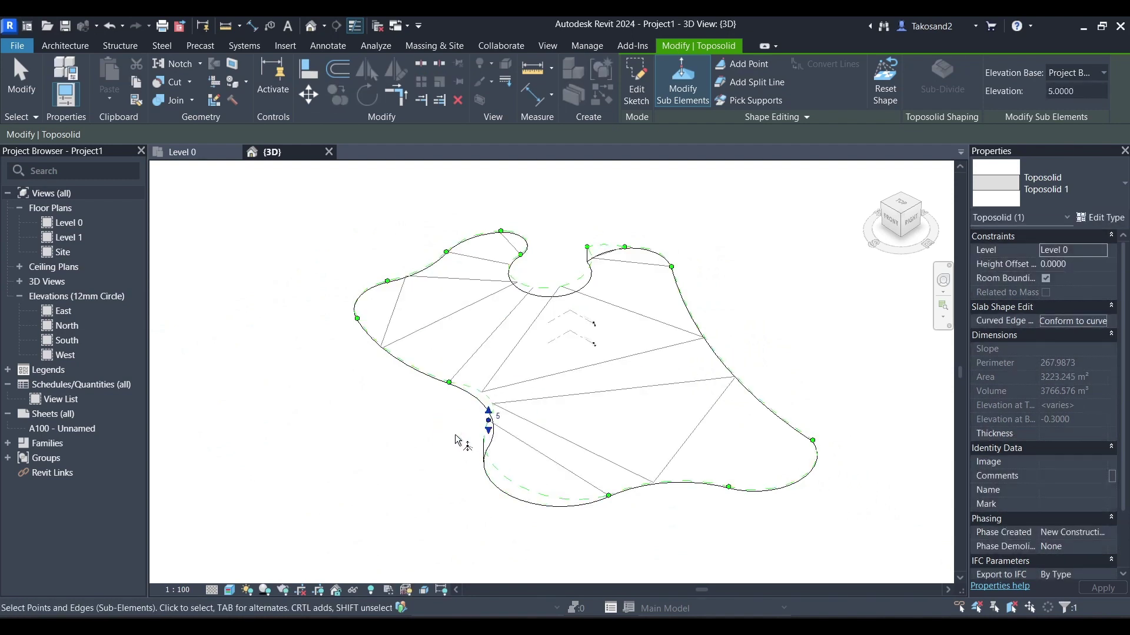
pyautogui.press('Escape')
pyautogui.click(357, 318)
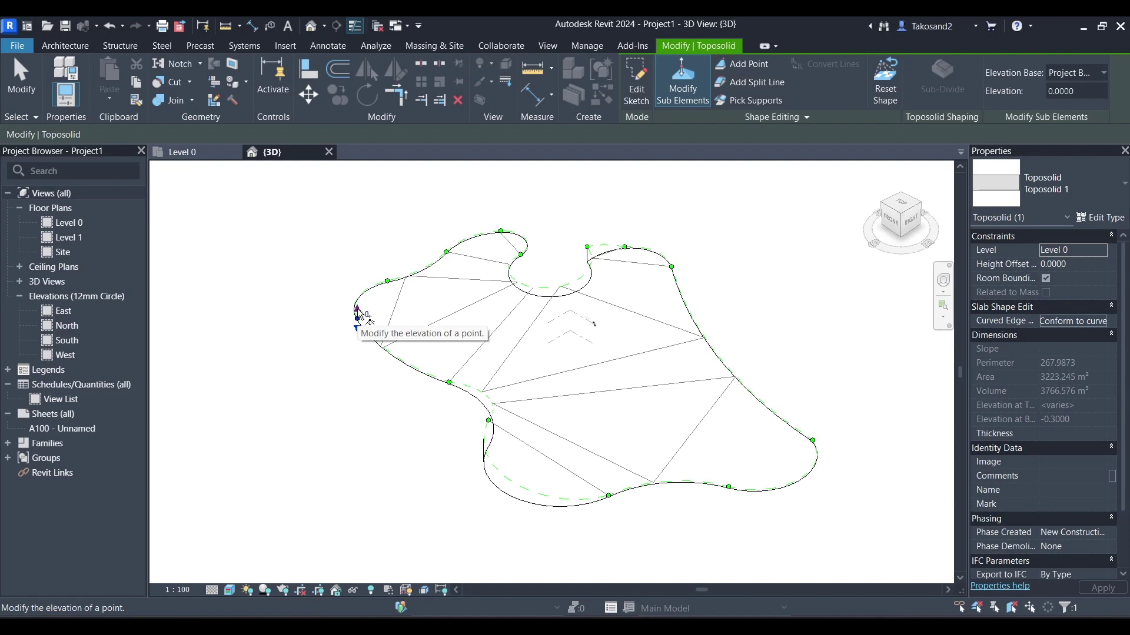
pyautogui.moveTo(358, 310); pyautogui.dragTo(362, 299)
pyautogui.press('Escape')
pyautogui.click(356, 312)
pyautogui.scroll(3, 360, 300)
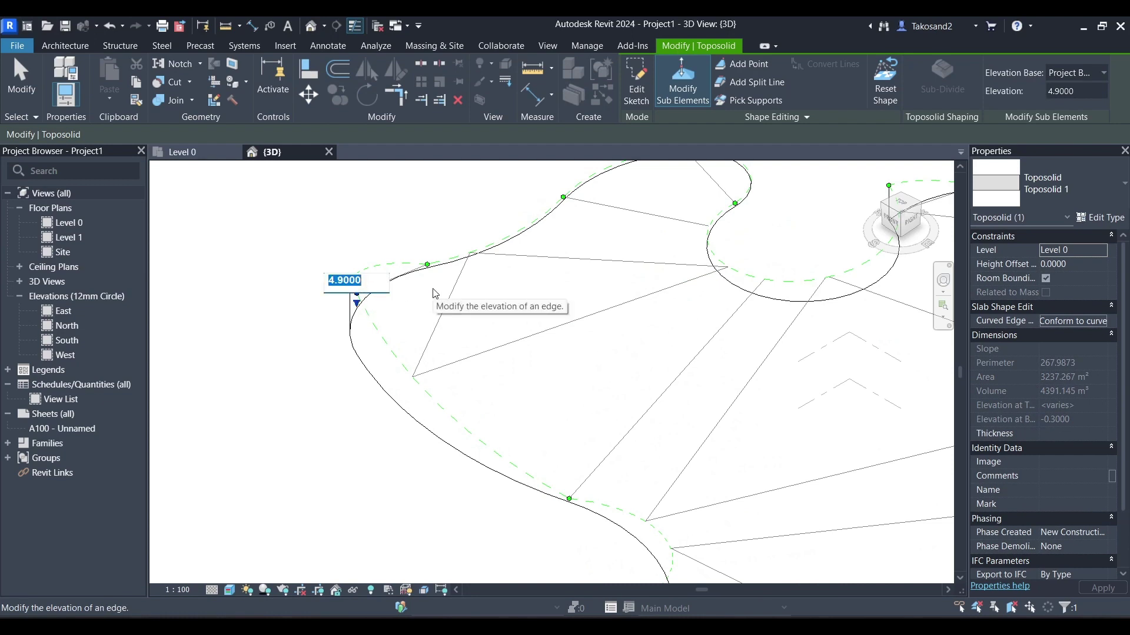
pyautogui.write('8')
pyautogui.press('Return')
pyautogui.press('Escape')
# Set the right-edge point to elevation 8 and the bottom-edge point to 11.
pyautogui.scroll(-5, 285, 371)
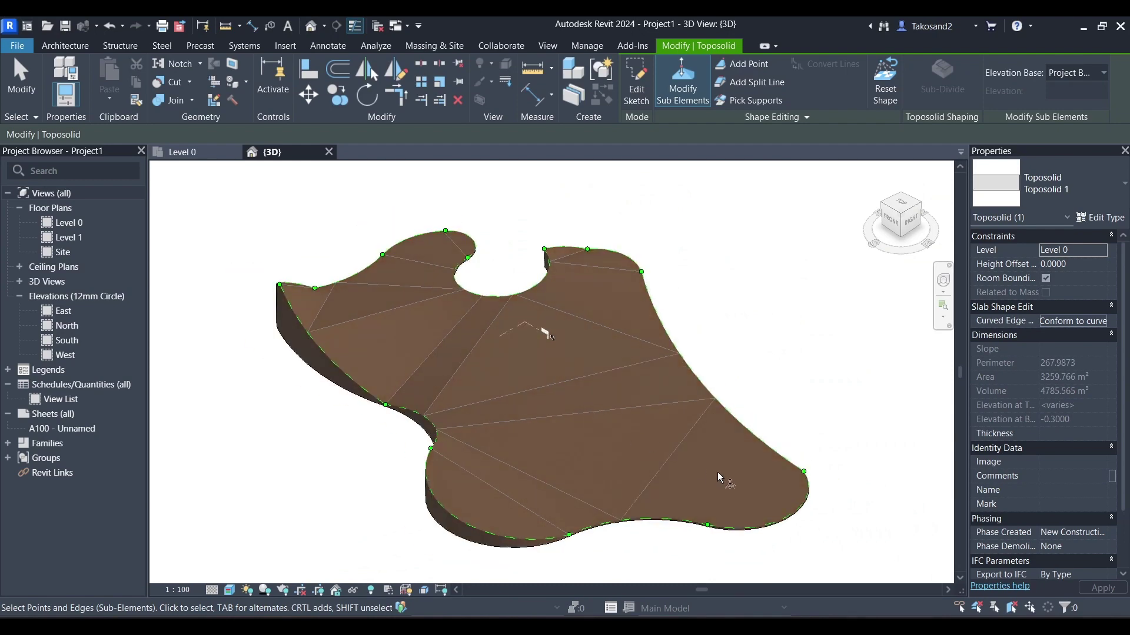
pyautogui.click(803, 472)
pyautogui.click(805, 464)
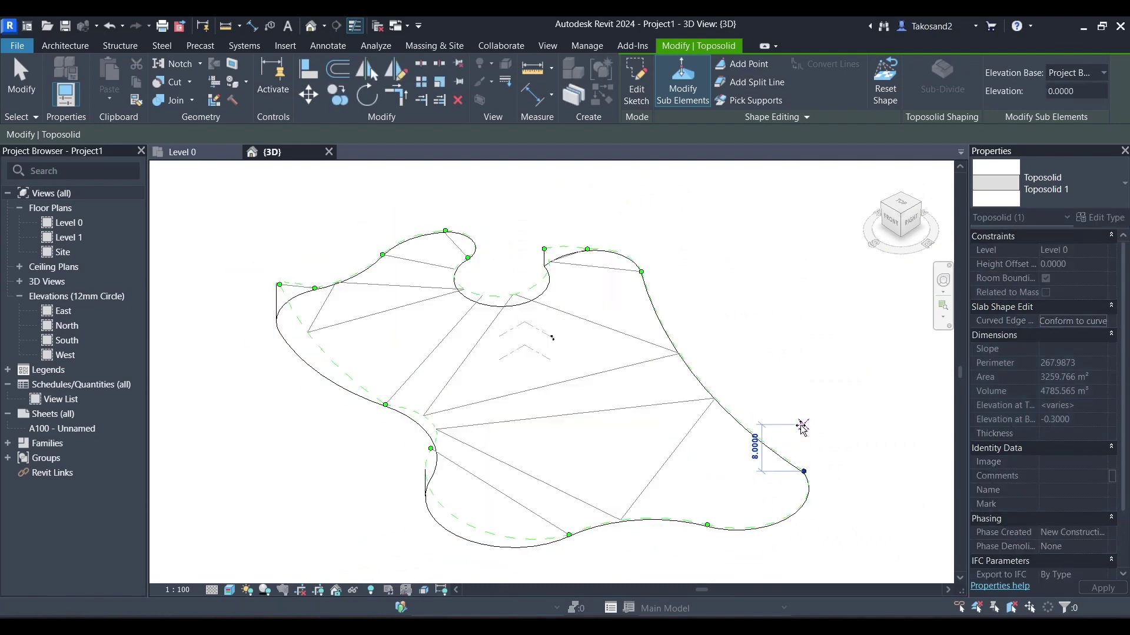
pyautogui.write('8')
pyautogui.press('Return')
pyautogui.press('Escape')
pyautogui.scroll(-2, 772, 473)
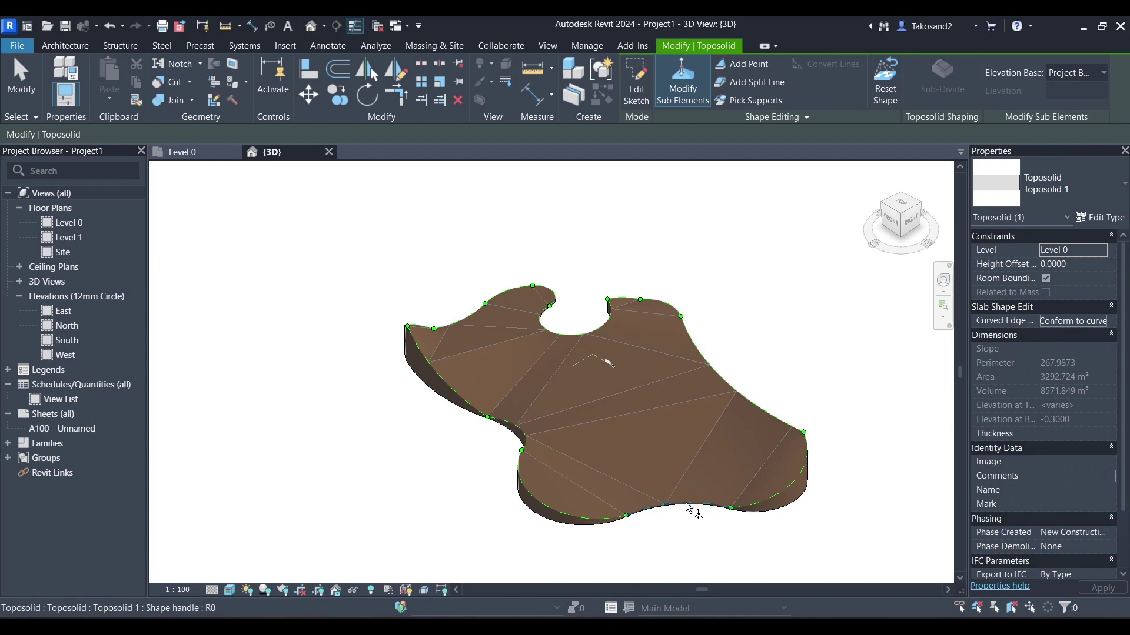
pyautogui.click(627, 517)
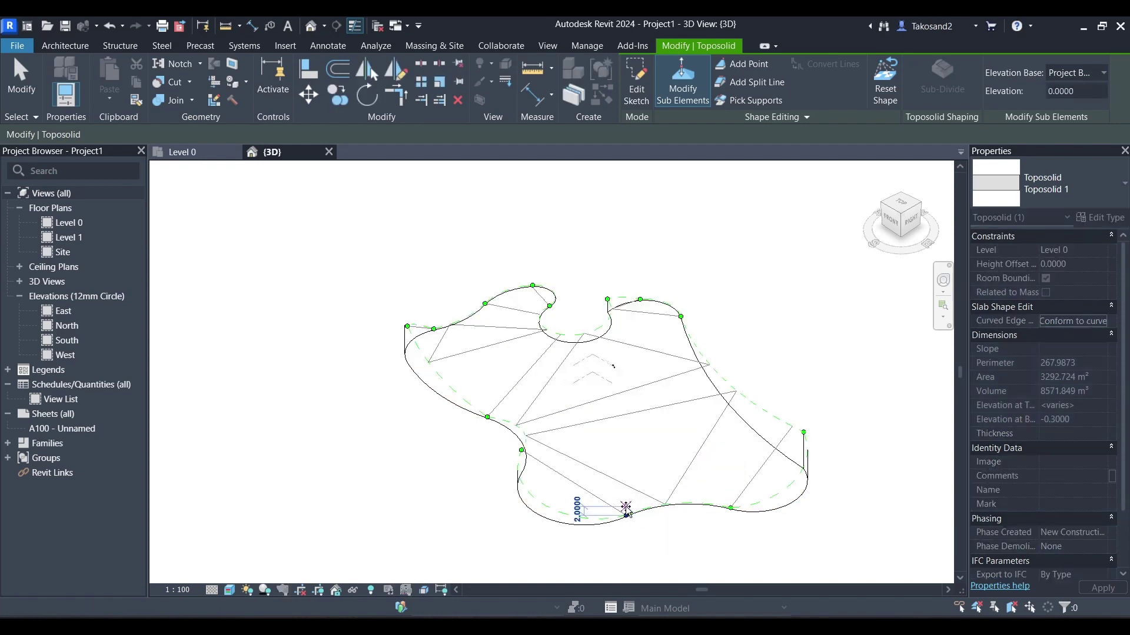
pyautogui.press('Return')
pyautogui.press('Escape')
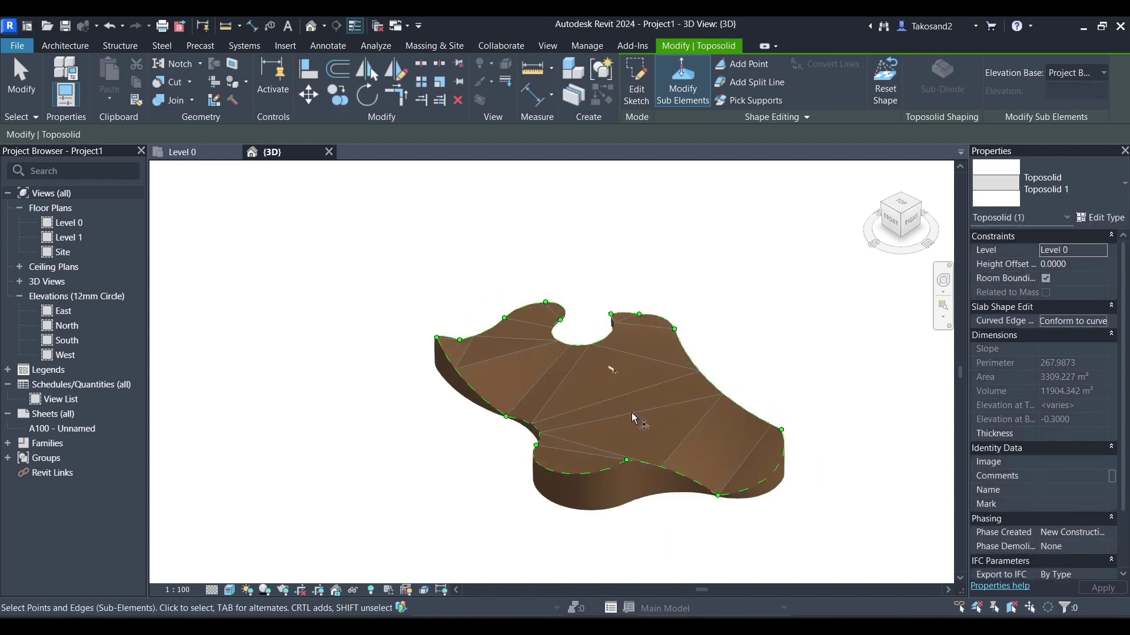
pyautogui.scroll(2, 630, 412)
pyautogui.moveTo(630, 412); pyautogui.dragTo(542, 377, button='middle')
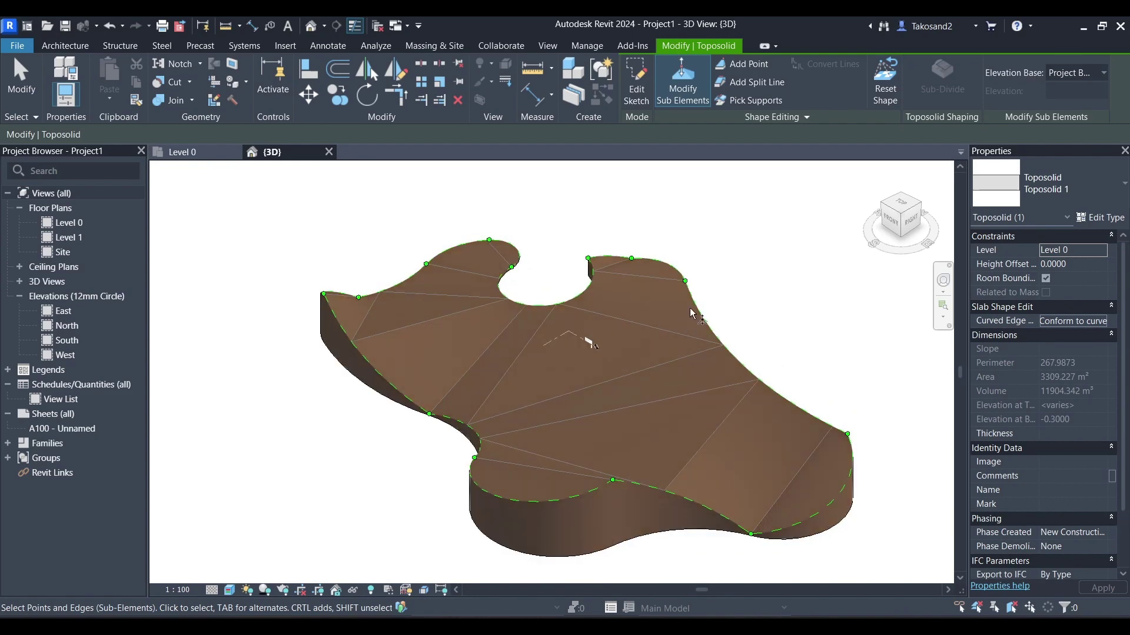
pyautogui.scroll(2, 773, 321)
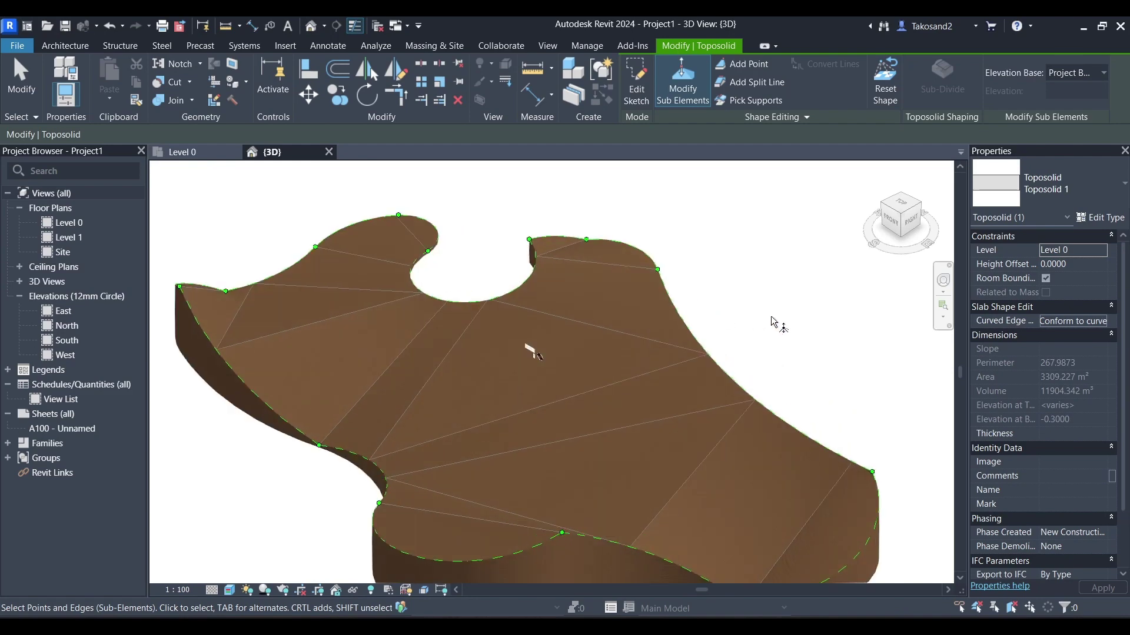
# Add four shape points on the toposolid's top surface, offset from the surface.
pyautogui.click(742, 64)
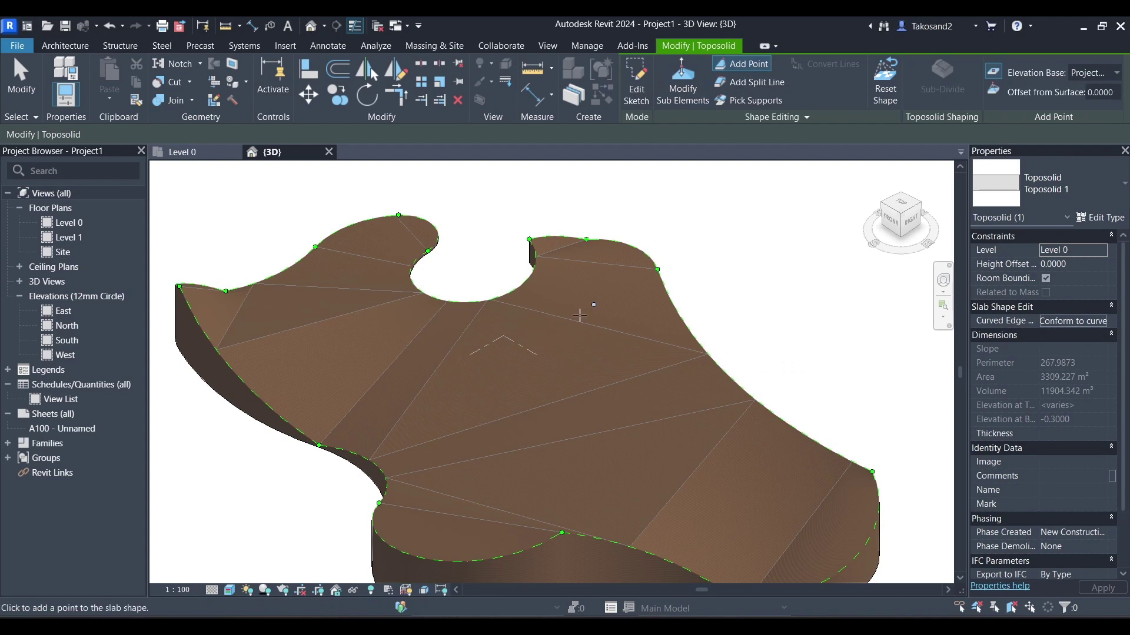
pyautogui.scroll(-1, 533, 344)
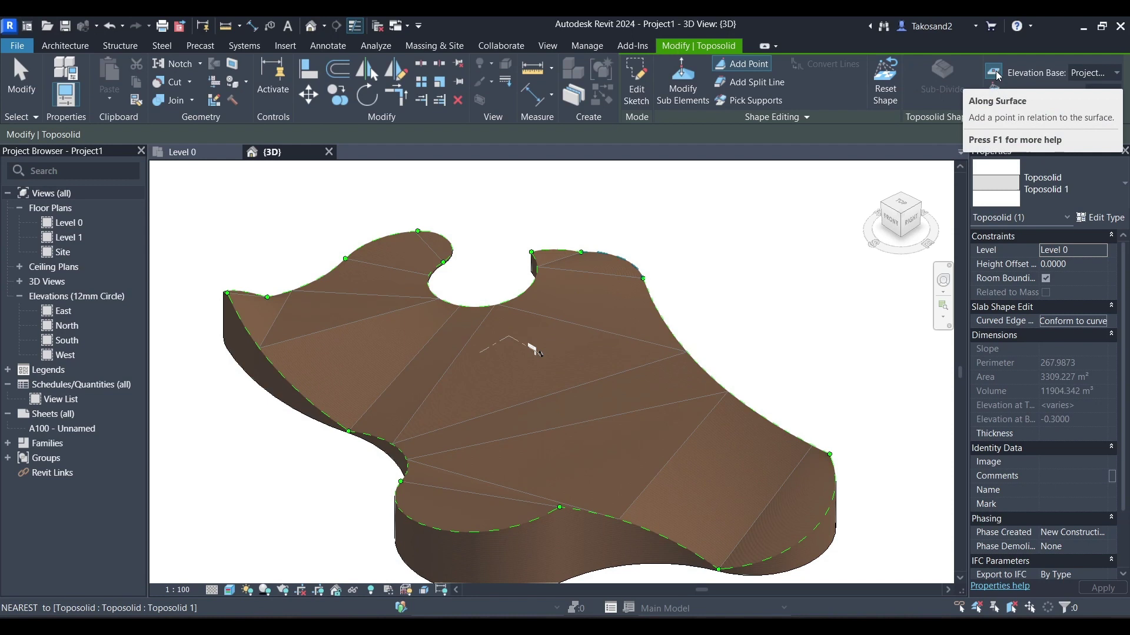
pyautogui.click(1090, 72)
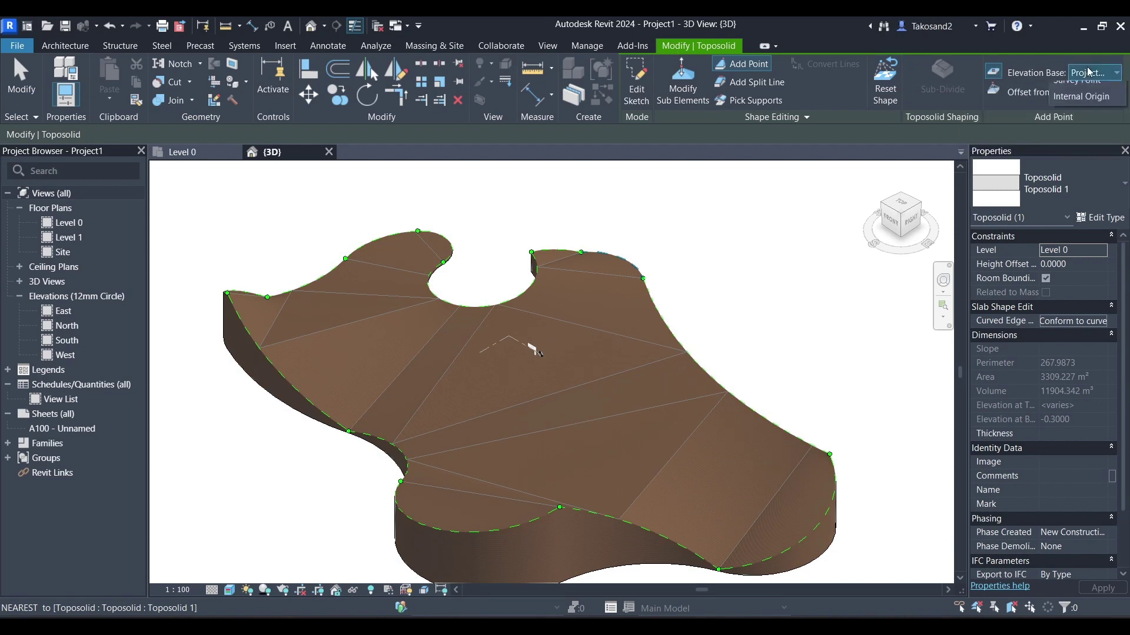
pyautogui.click(1106, 107)
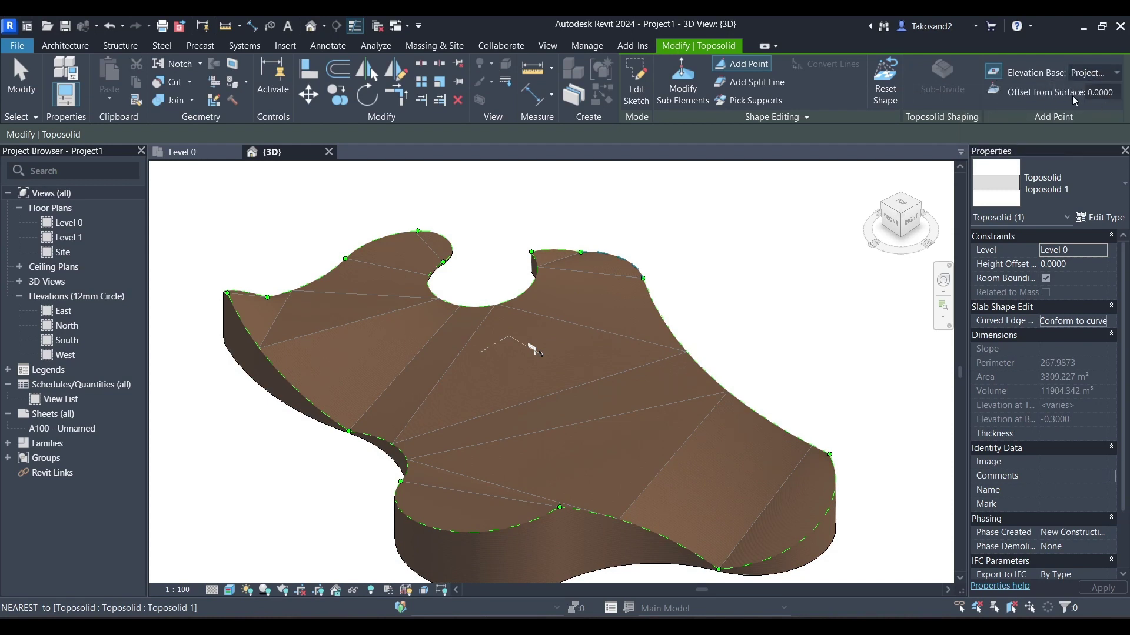
pyautogui.click(993, 93)
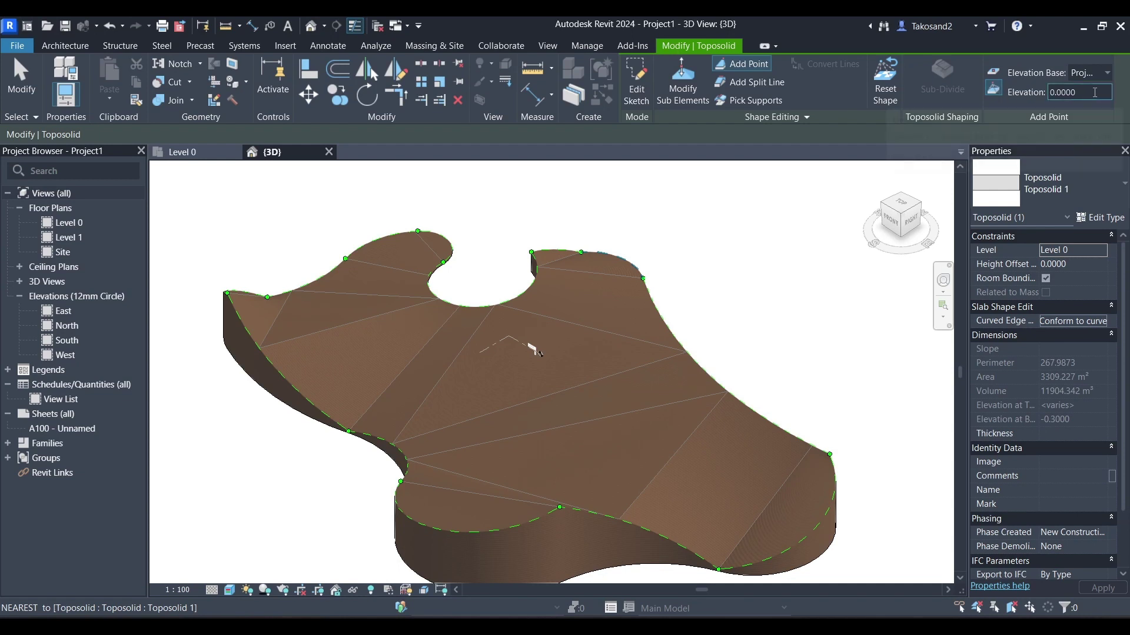
pyautogui.click(993, 71)
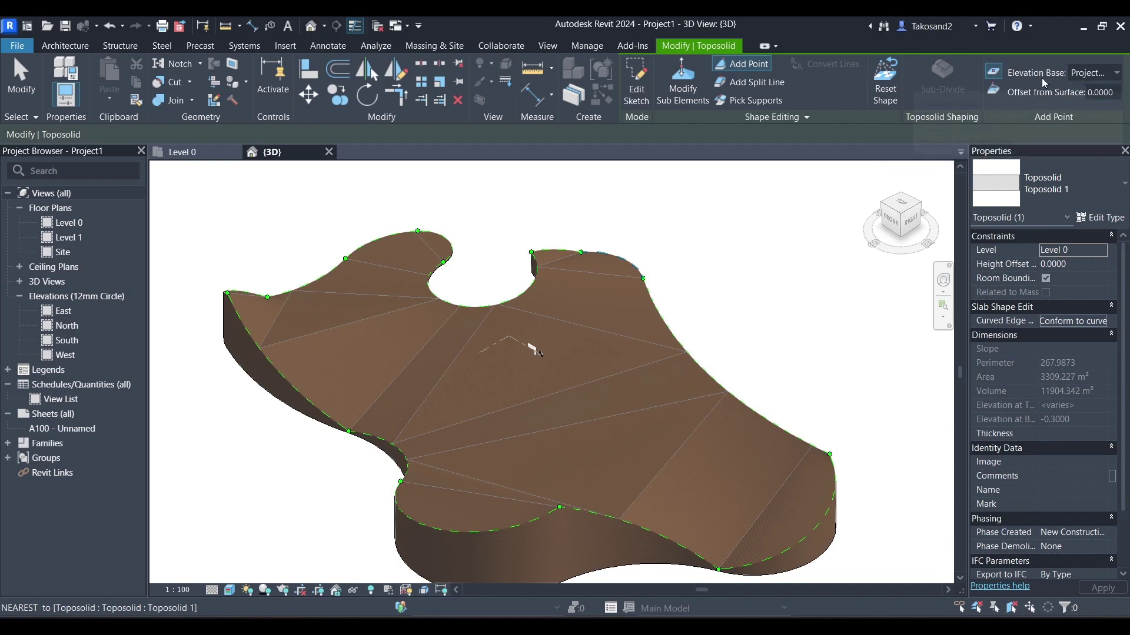
pyautogui.click(1095, 93)
pyautogui.click(594, 302)
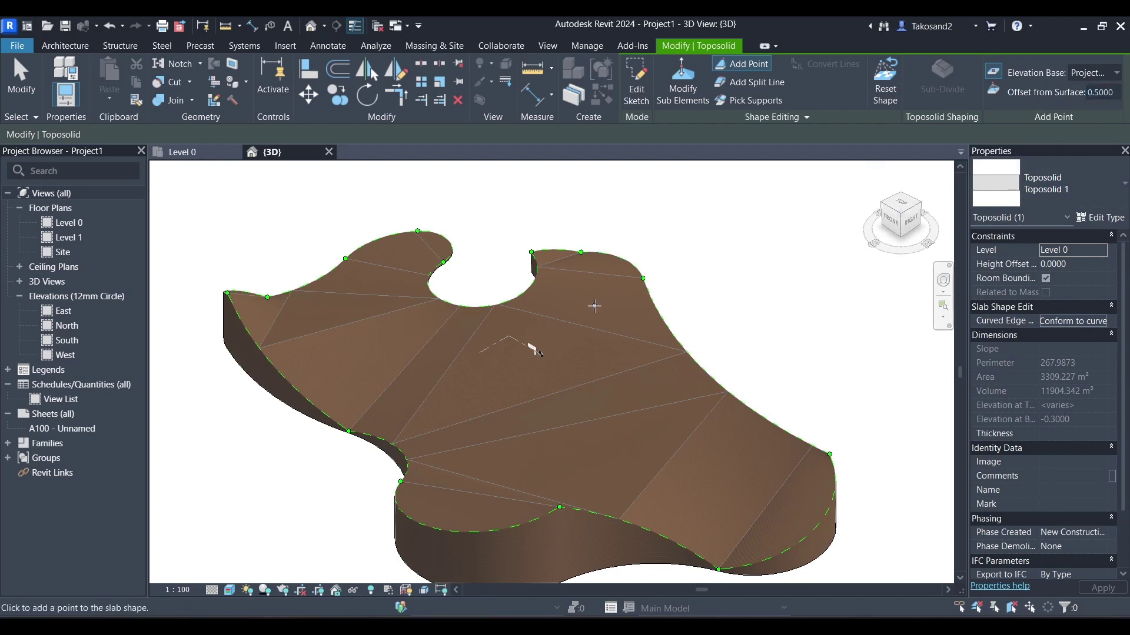
pyautogui.click(561, 332)
pyautogui.click(481, 354)
pyautogui.click(375, 330)
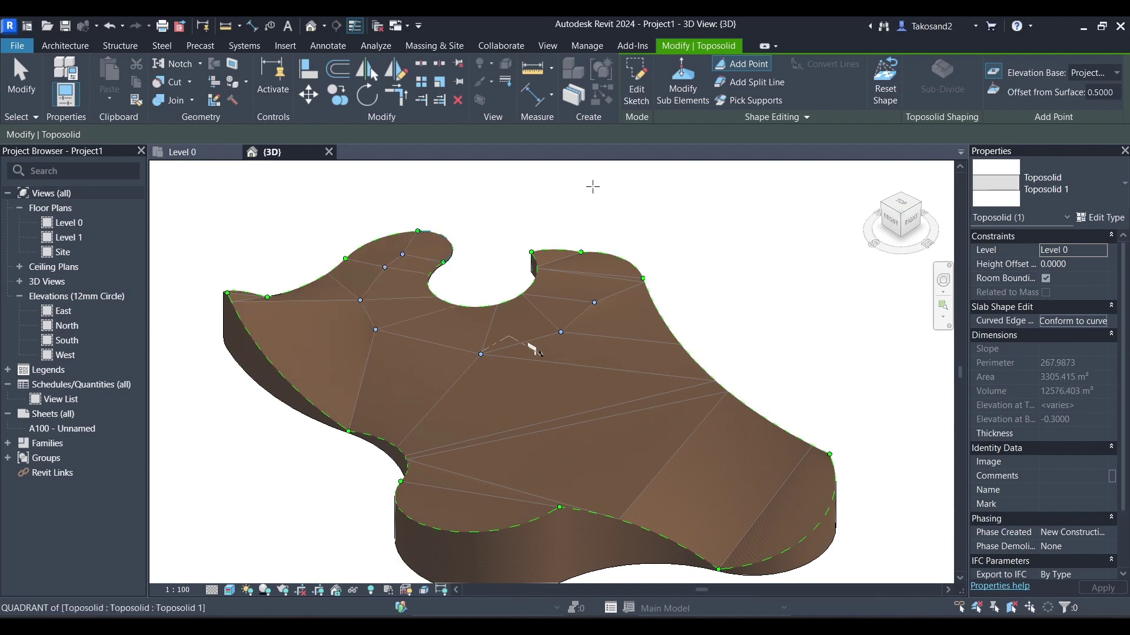
# Switch new points to absolute elevation 0.5 and add five points across the surface.
pyautogui.click(993, 90)
pyautogui.click(1089, 95)
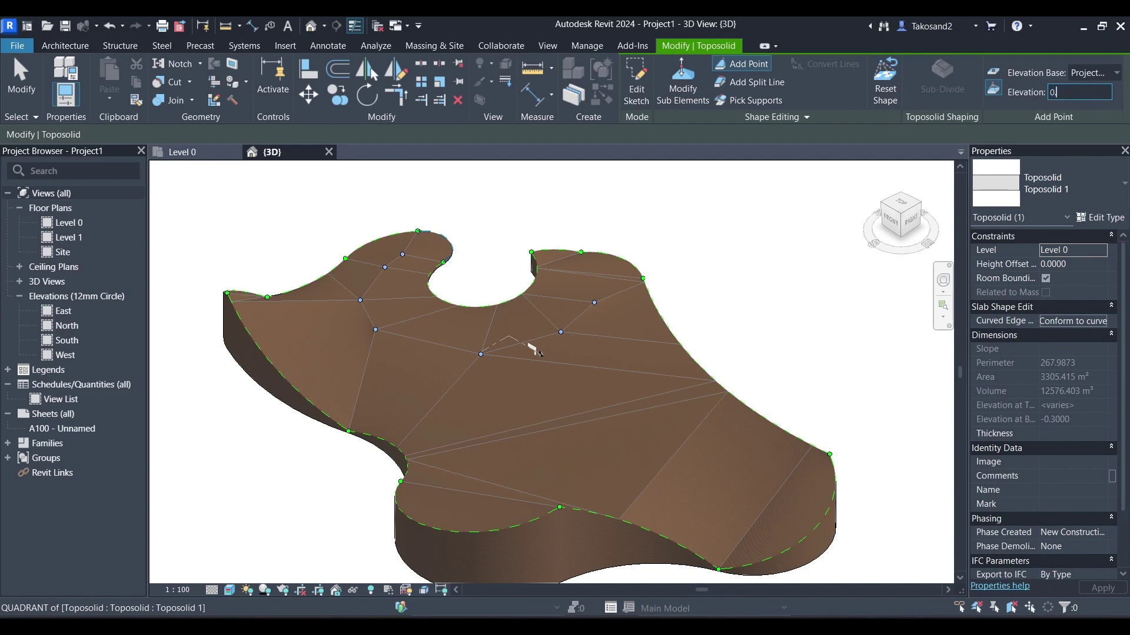
pyautogui.press('Return')
pyautogui.scroll(-2, 721, 204)
pyautogui.click(642, 377)
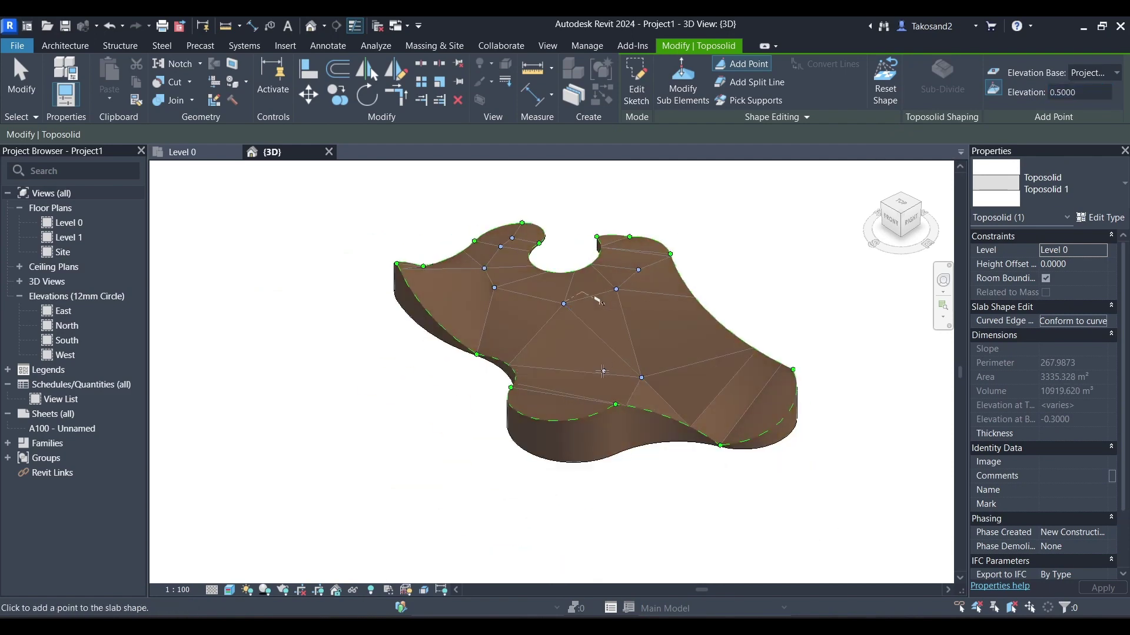
pyautogui.click(538, 344)
pyautogui.click(489, 312)
pyautogui.scroll(3, 710, 332)
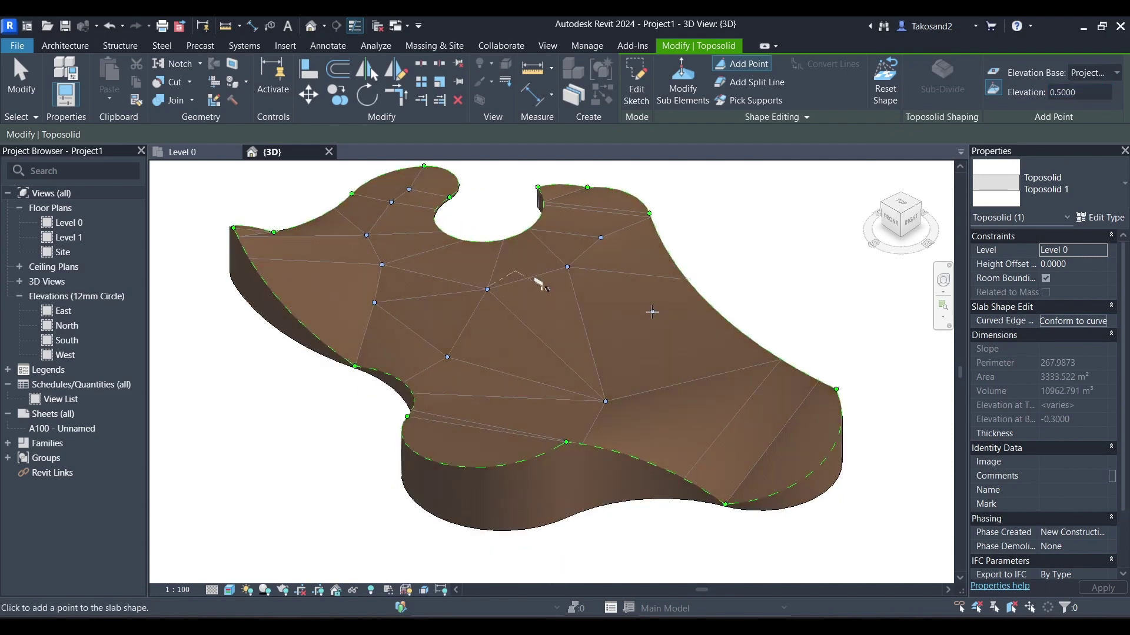
pyautogui.click(673, 329)
pyautogui.click(606, 268)
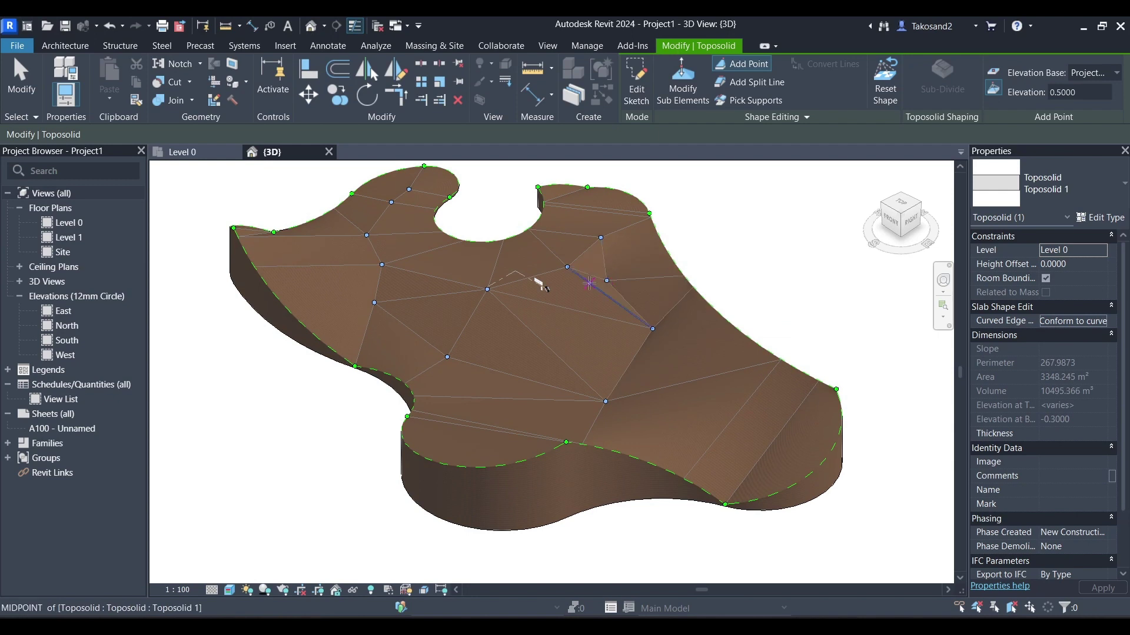
# Add more 0.5-elevation points near the centre, notch and top edge, then place and undo a front-edge point.
pyautogui.click(460, 265)
pyautogui.click(403, 237)
pyautogui.click(420, 181)
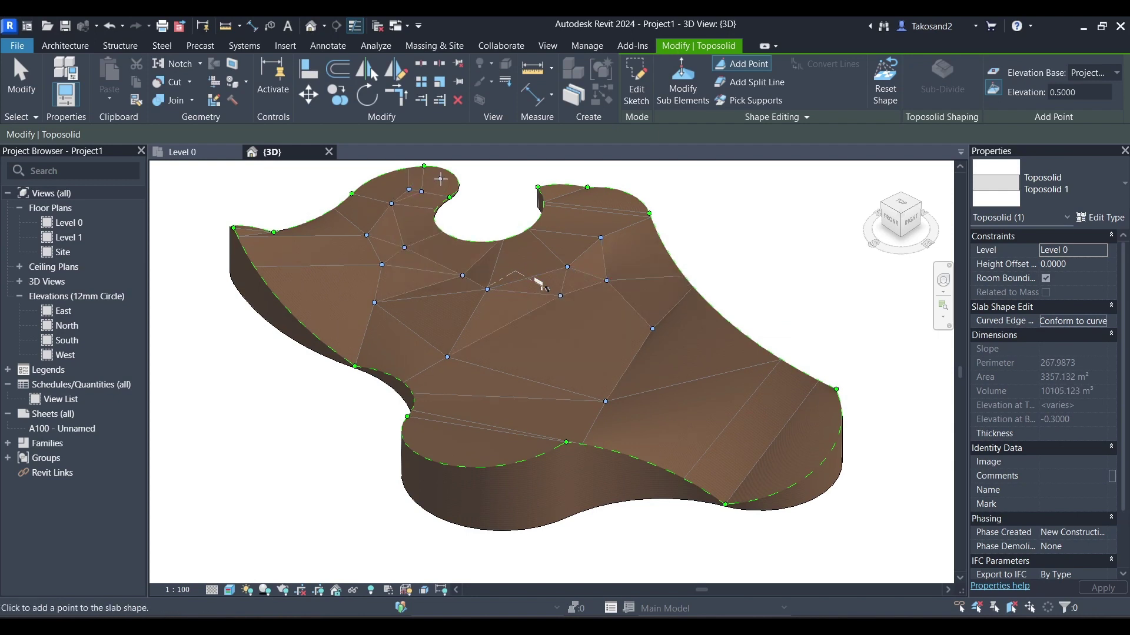
pyautogui.click(441, 179)
pyautogui.scroll(-1, 690, 384)
pyautogui.click(586, 429)
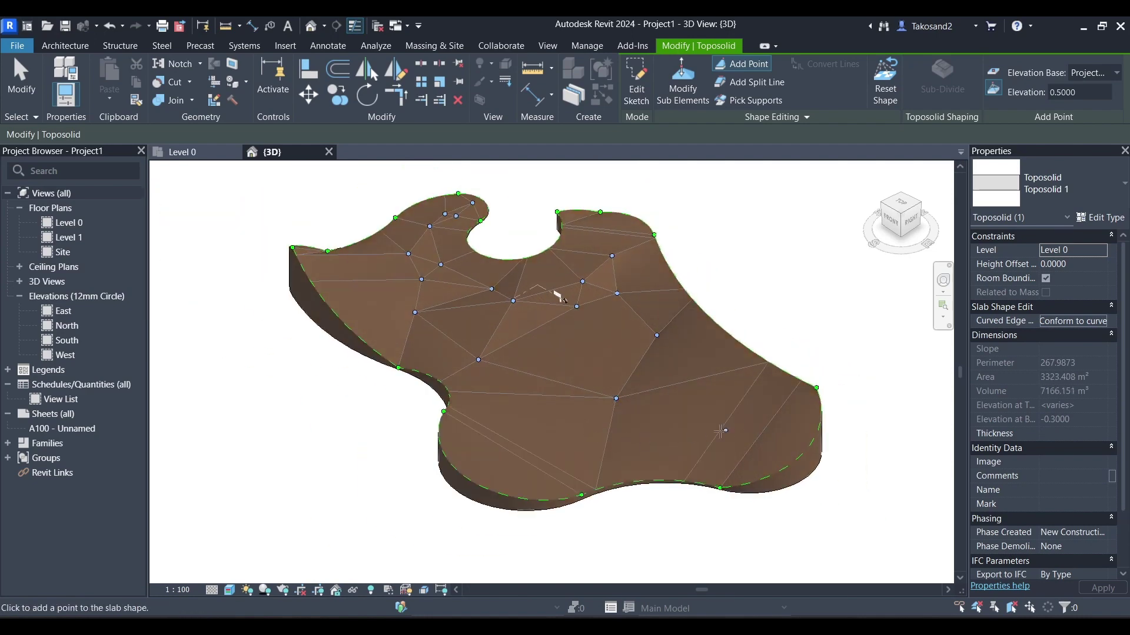
pyautogui.hotkey('ctrl', 'z')
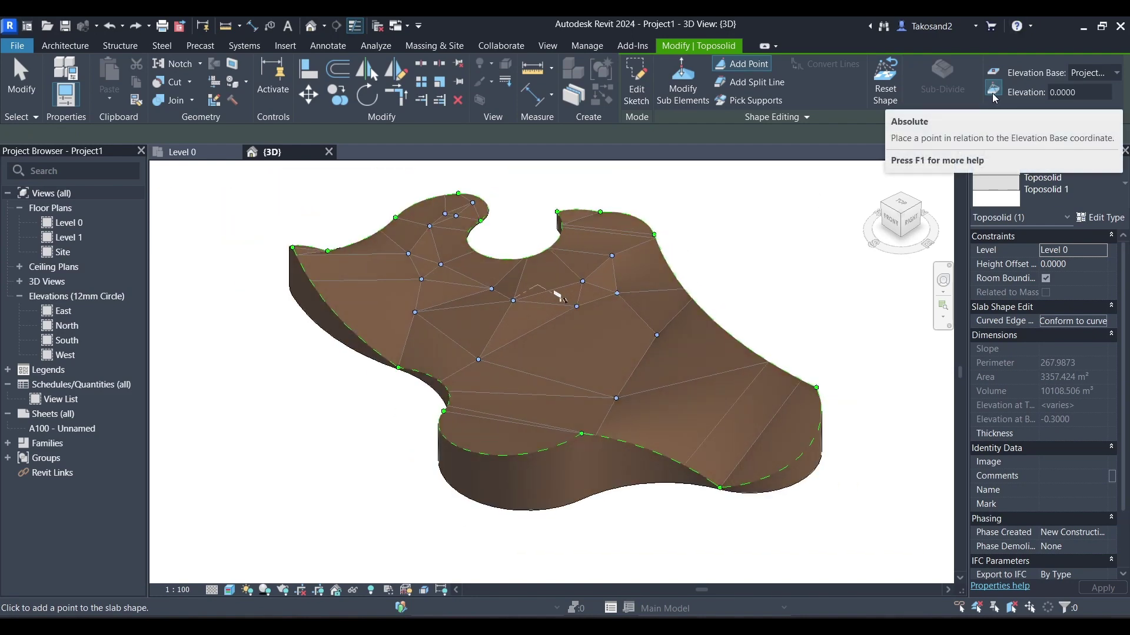
# Apply Reset Shape, undo it to restore the sculpted surface, and reselect the toposolid.
pyautogui.click(881, 92)
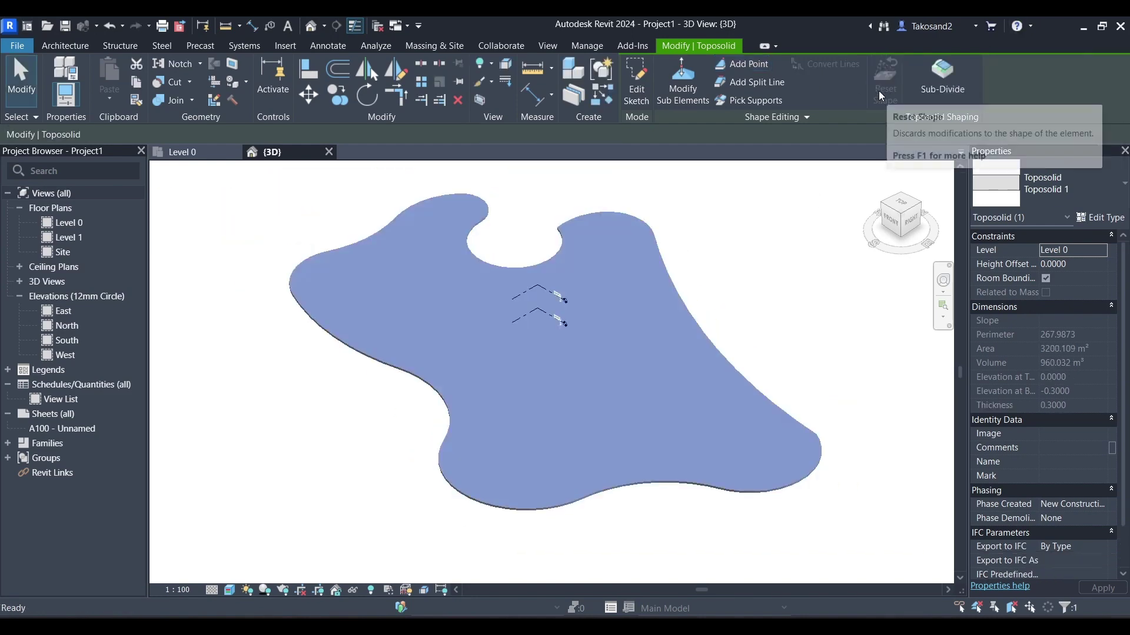
pyautogui.hotkey('ctrl', 'z')
pyautogui.press('Escape')
pyautogui.scroll(-2, 690, 272)
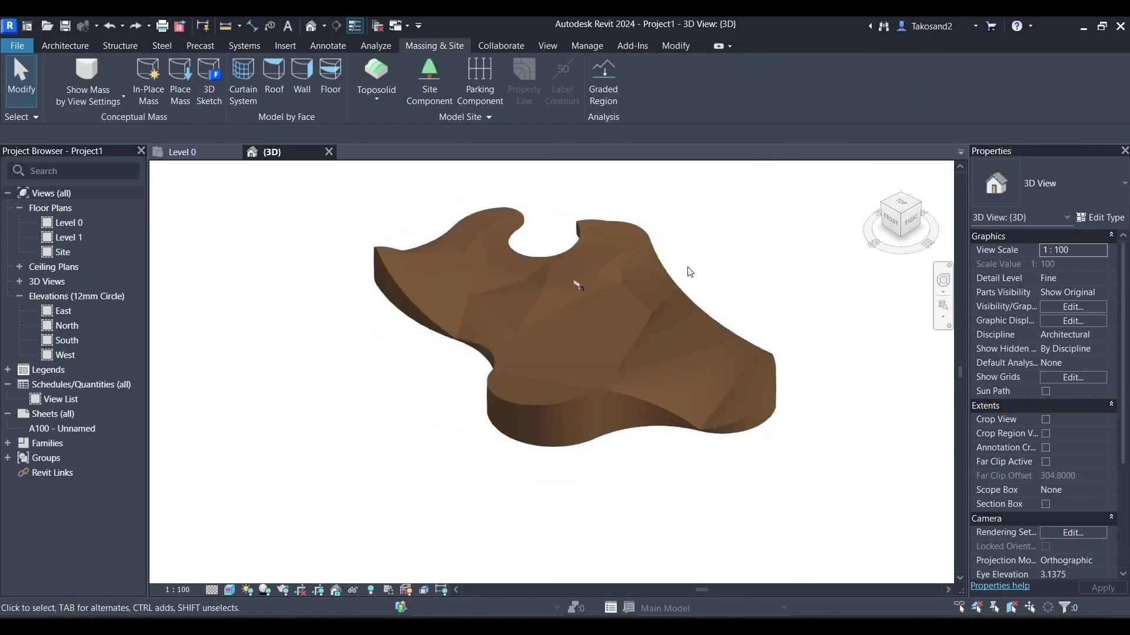
pyautogui.scroll(3, 552, 342)
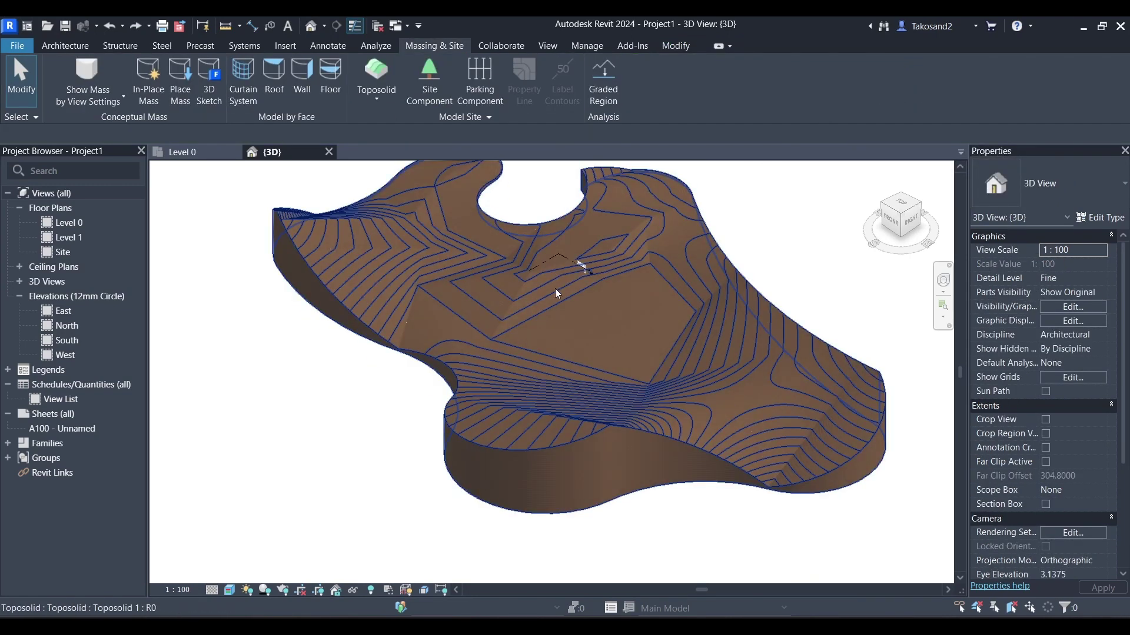
pyautogui.click(637, 435)
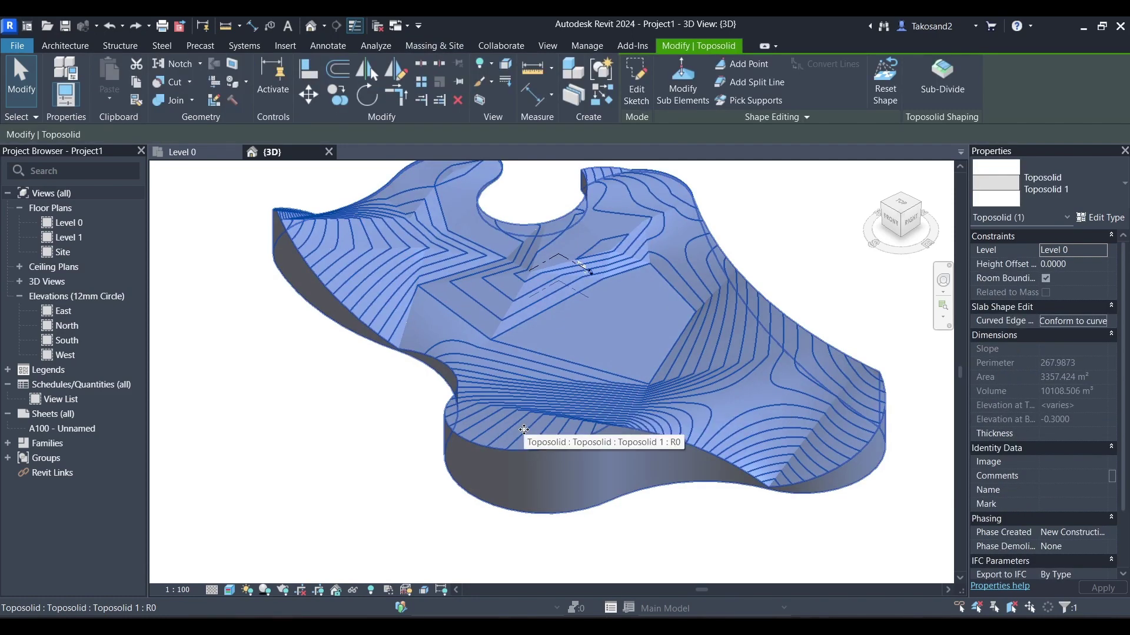
pyautogui.scroll(-2, 524, 430)
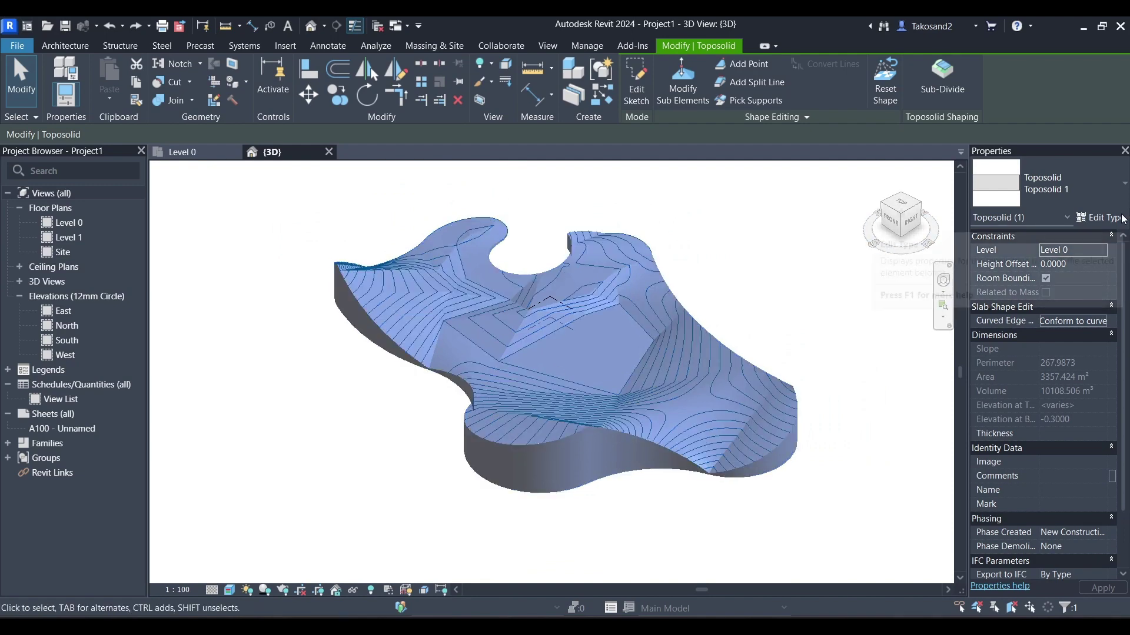
# Uncheck Primary and Secondary Contours in the toposolid type's Contour Display and apply.
pyautogui.click(1098, 217)
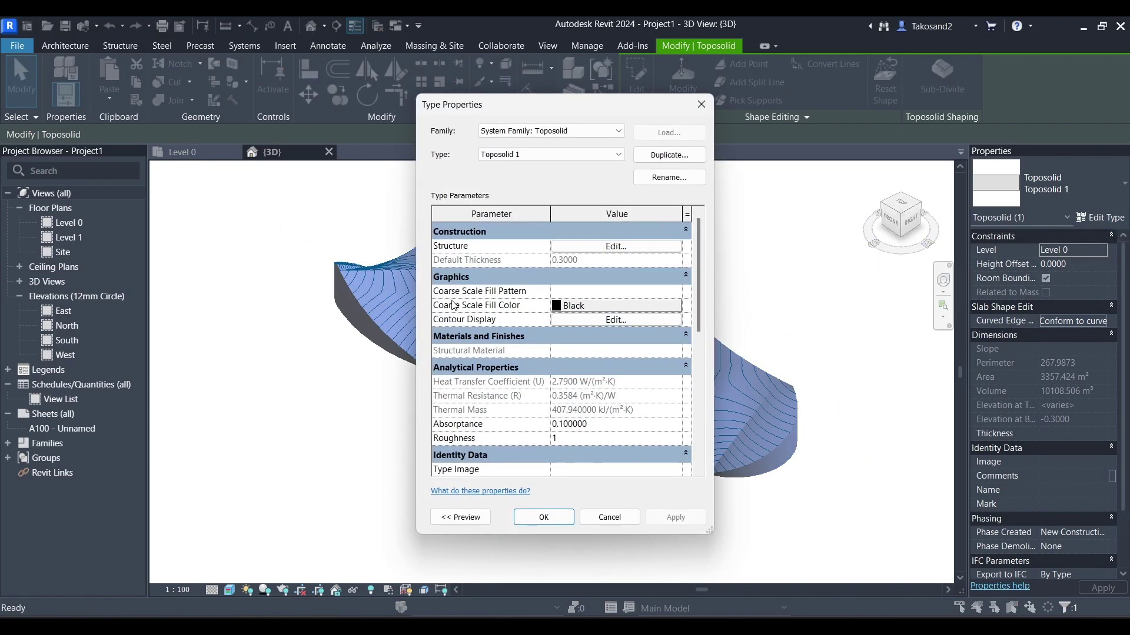
pyautogui.click(580, 320)
pyautogui.moveTo(611, 221); pyautogui.dragTo(899, 294)
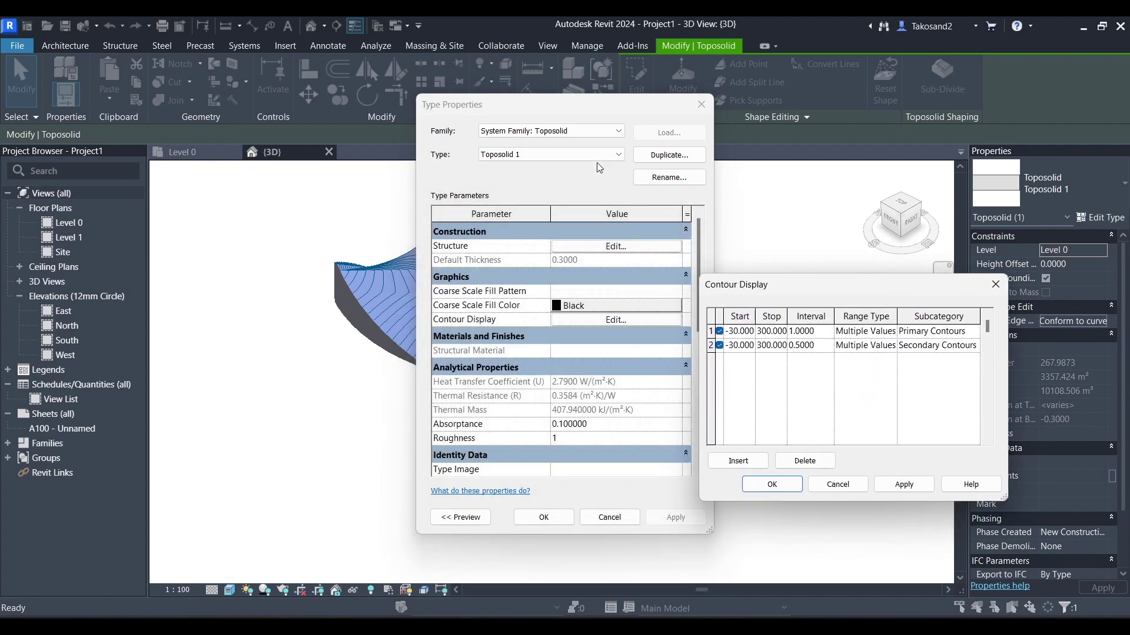
pyautogui.click(720, 346)
pyautogui.click(720, 333)
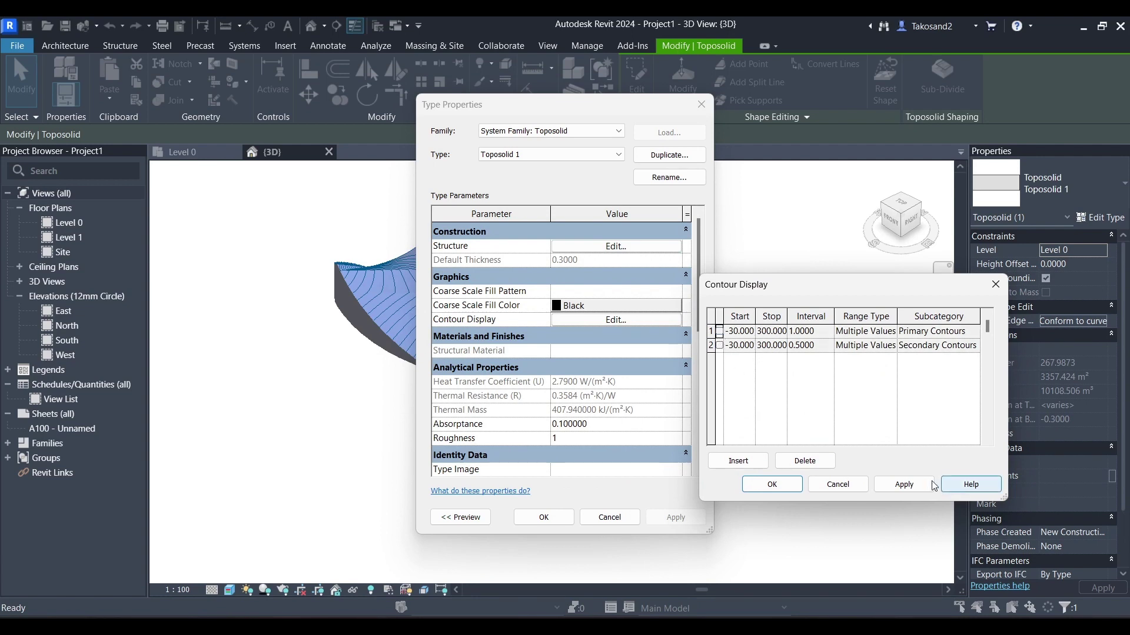
pyautogui.click(778, 489)
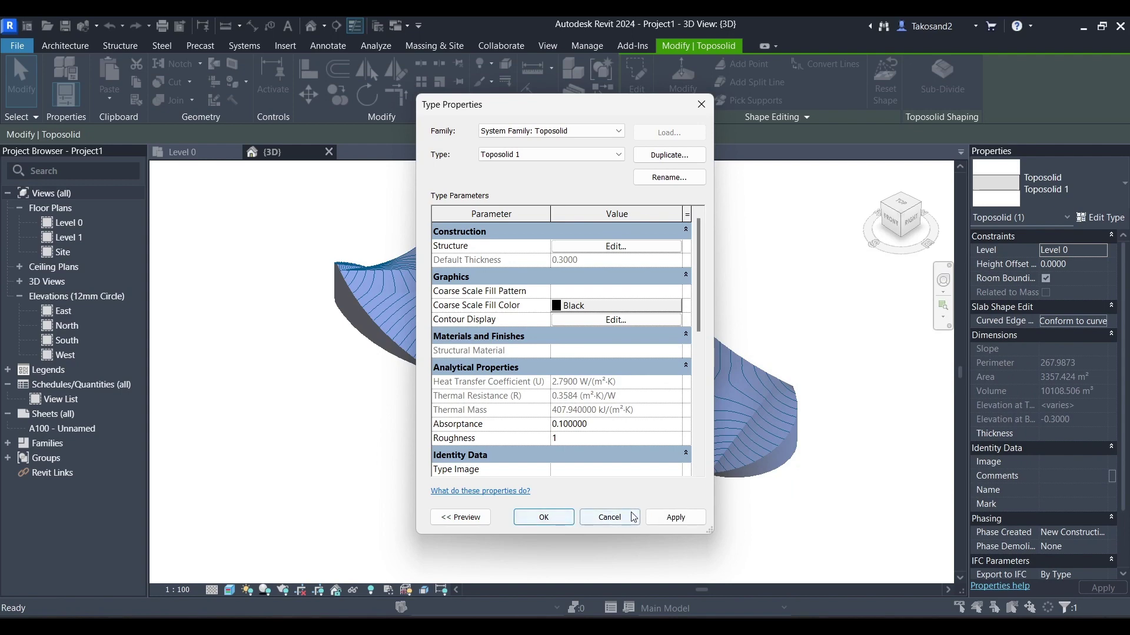
pyautogui.click(656, 517)
pyautogui.click(518, 523)
pyautogui.scroll(-3, 753, 362)
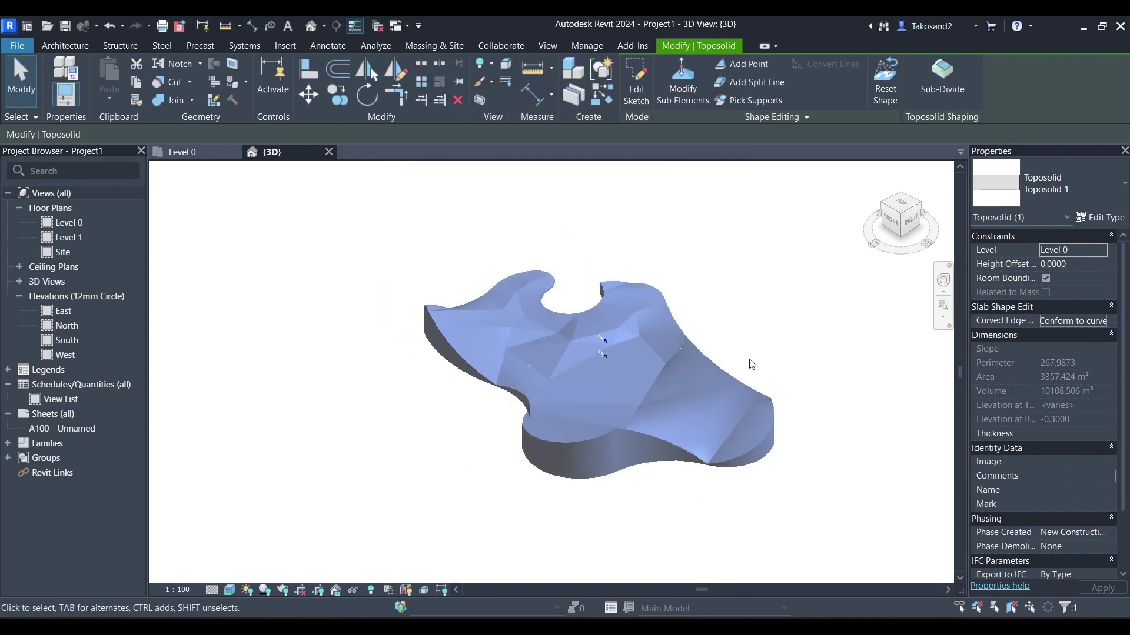
# Insert a third Secondary Contours row (-30 to 3000, interval 1.0) in the toposolid type's Contour Display.
pyautogui.press('Escape')
pyautogui.scroll(6, 641, 397)
pyautogui.scroll(-5, 525, 298)
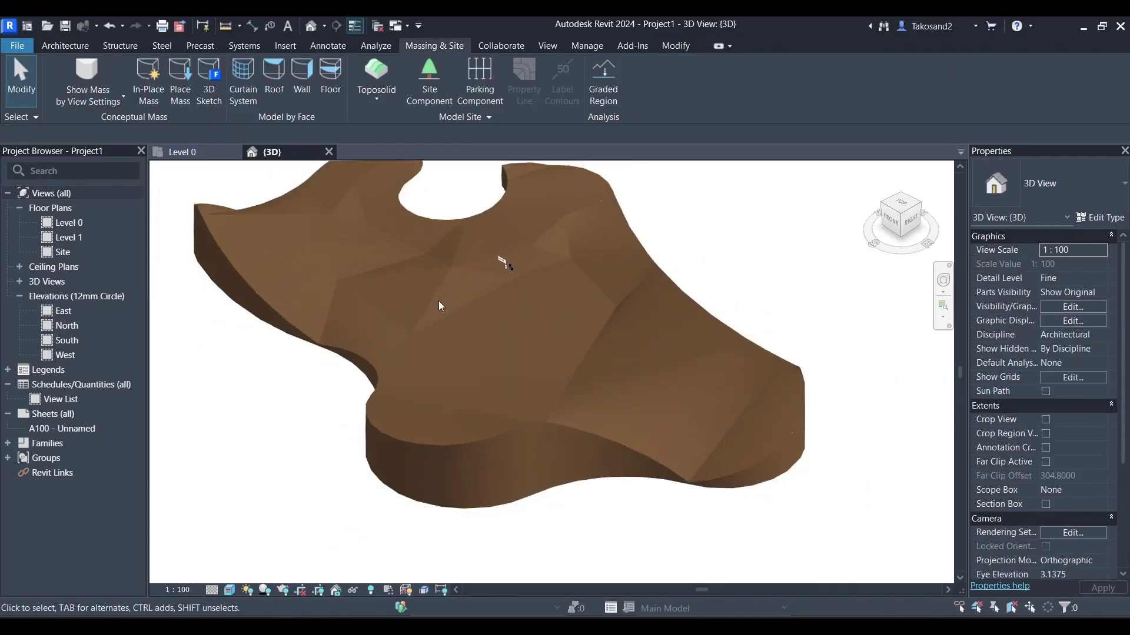
pyautogui.scroll(8, 341, 269)
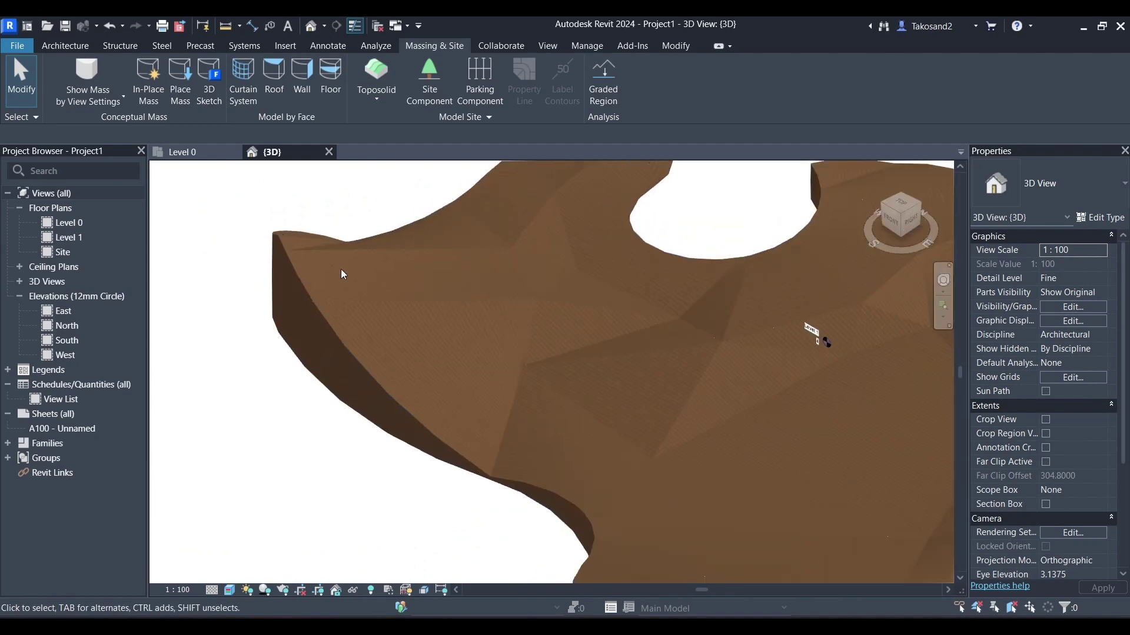
pyautogui.scroll(-6, 341, 269)
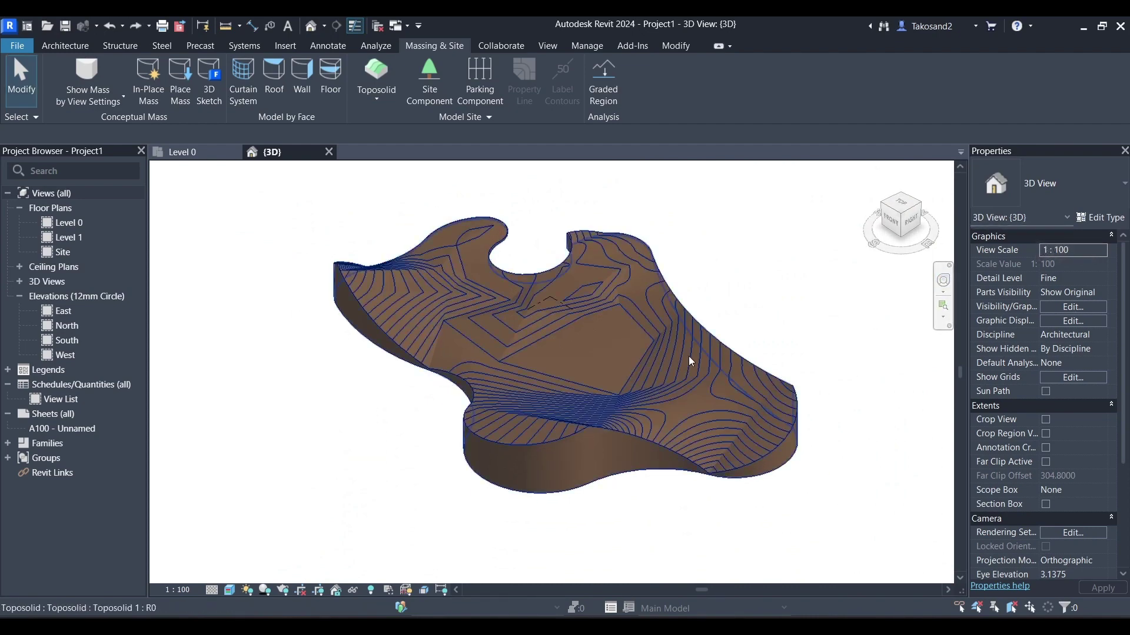
pyautogui.scroll(2, 546, 319)
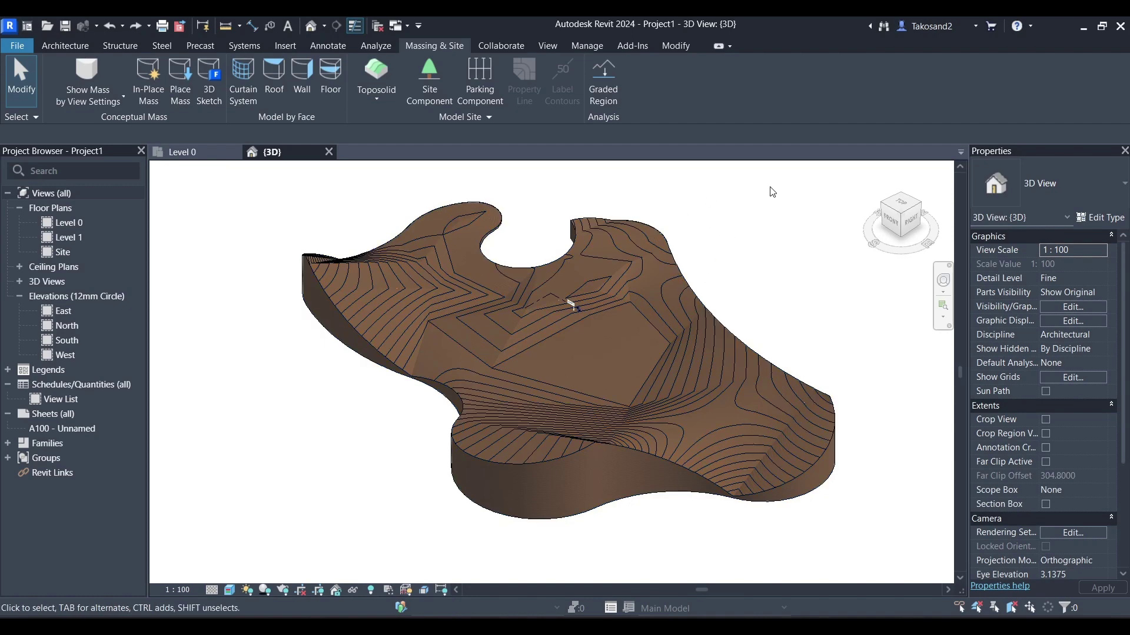
pyautogui.doubleClick(510, 298)
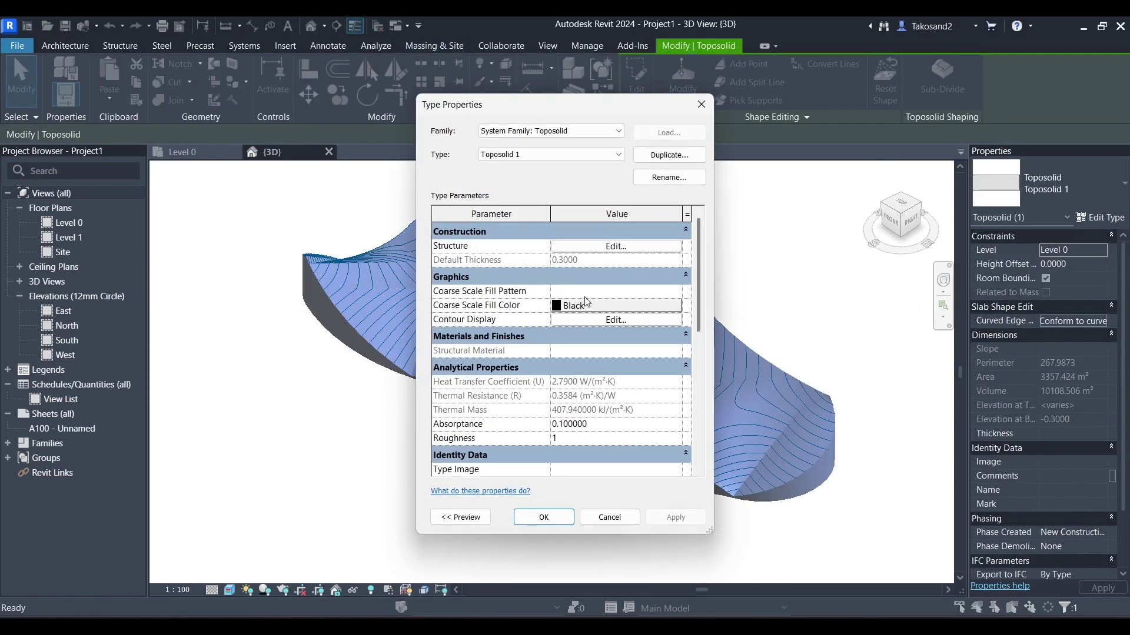
pyautogui.click(616, 320)
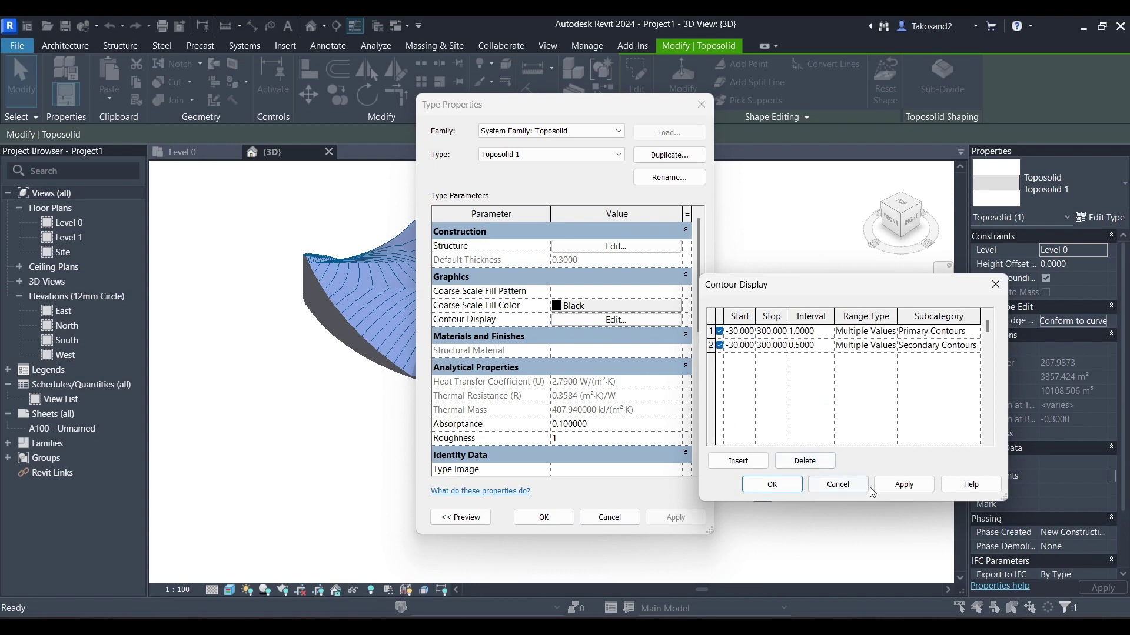
pyautogui.click(729, 467)
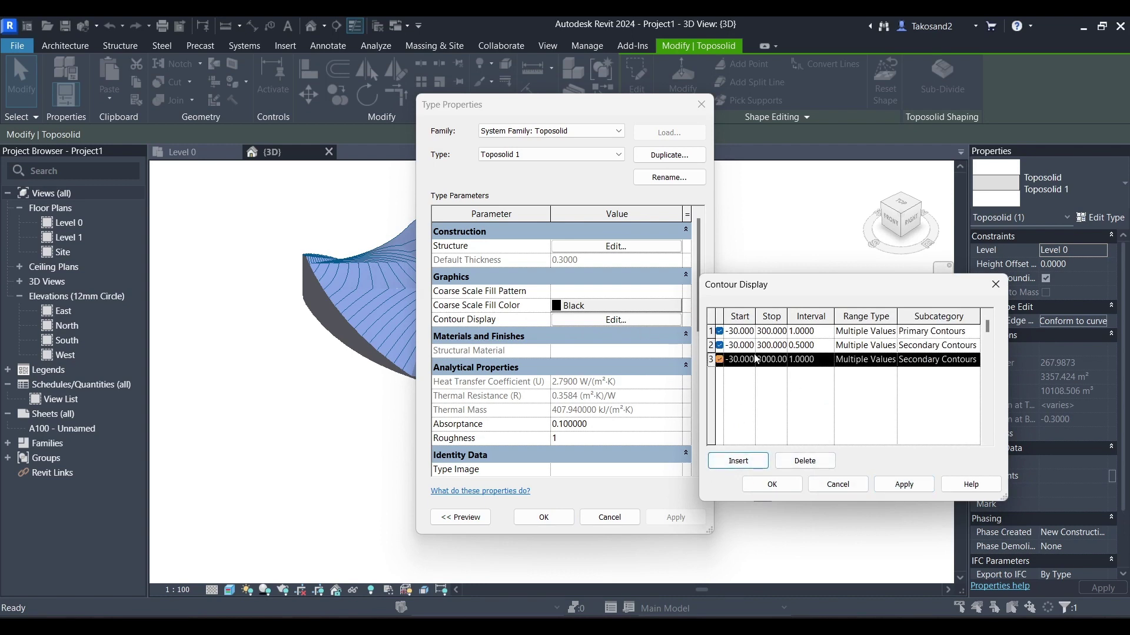
pyautogui.click(916, 361)
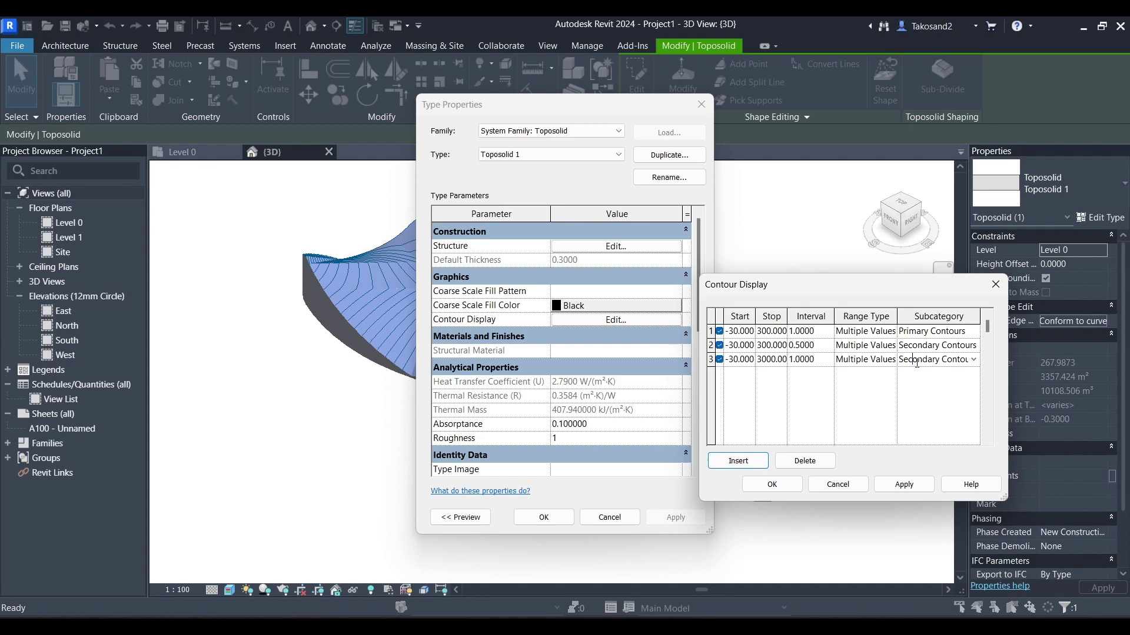
pyautogui.click(974, 361)
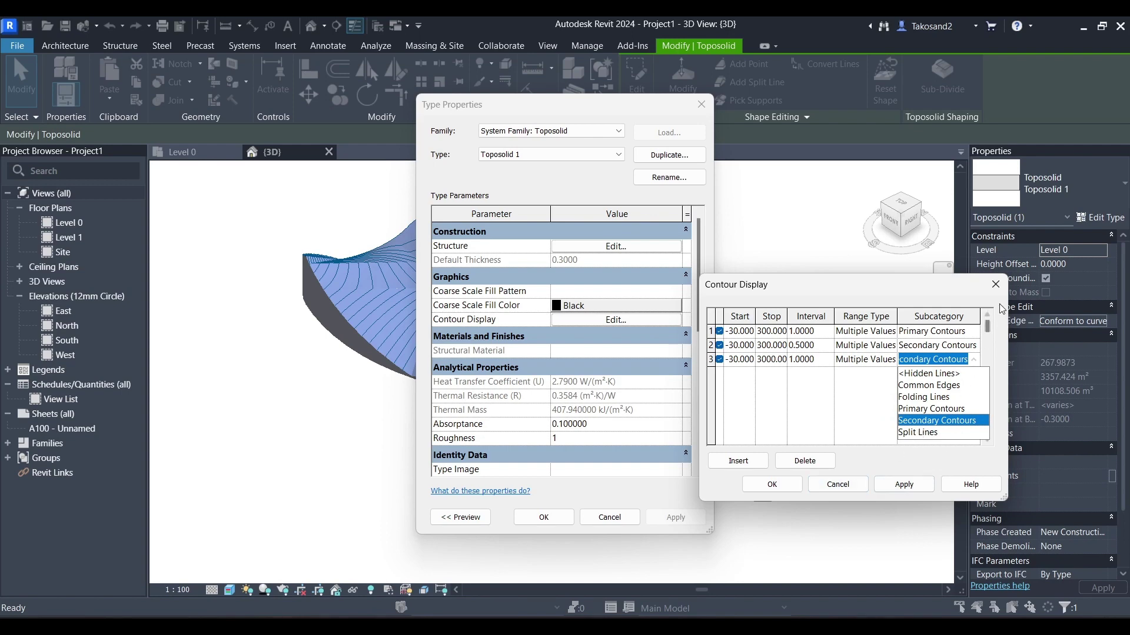
pyautogui.click(995, 284)
pyautogui.click(702, 100)
pyautogui.scroll(5, 611, 226)
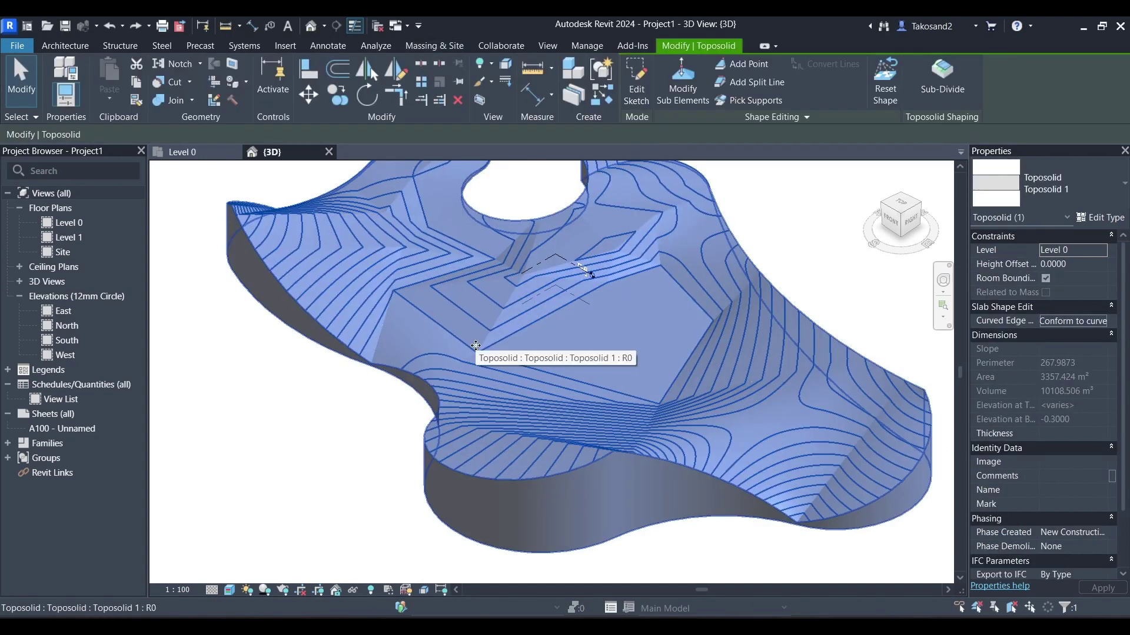
# Draw three split lines across the toposolid's top surface between vertices, edges and new points.
pyautogui.scroll(-2, 475, 346)
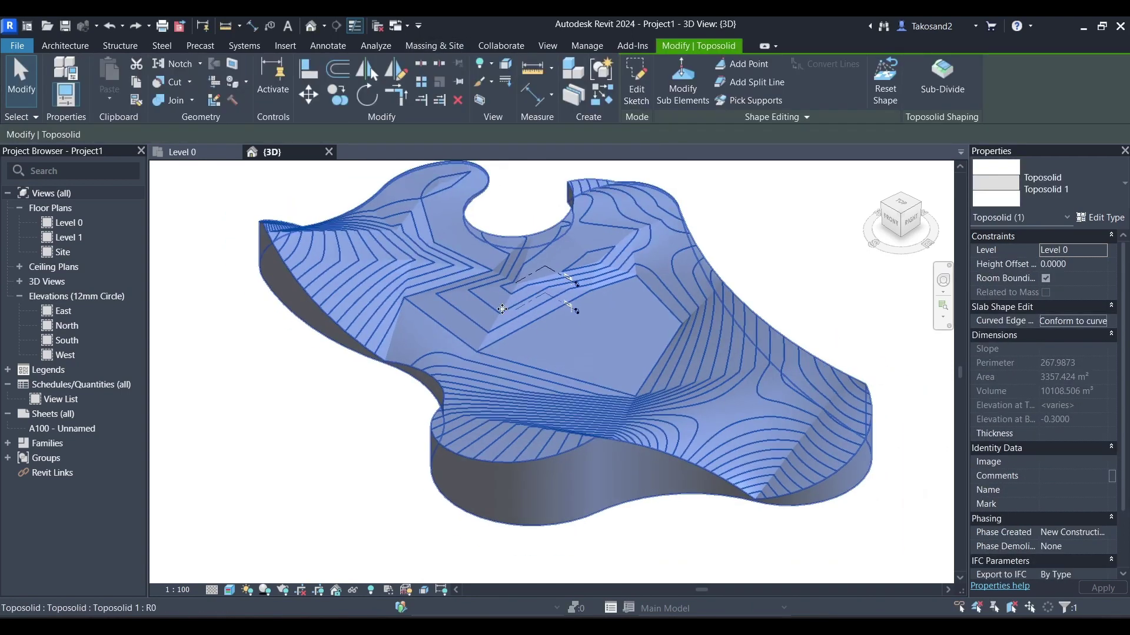
pyautogui.click(752, 83)
pyautogui.scroll(4, 647, 276)
pyautogui.click(652, 280)
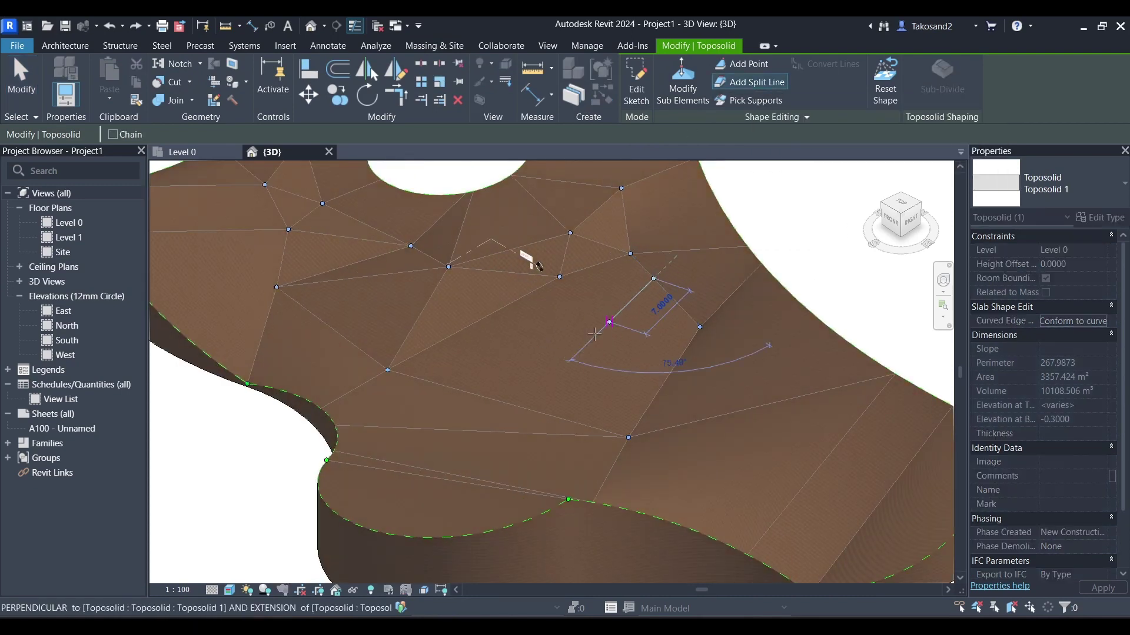
pyautogui.click(483, 397)
pyautogui.scroll(-2, 677, 327)
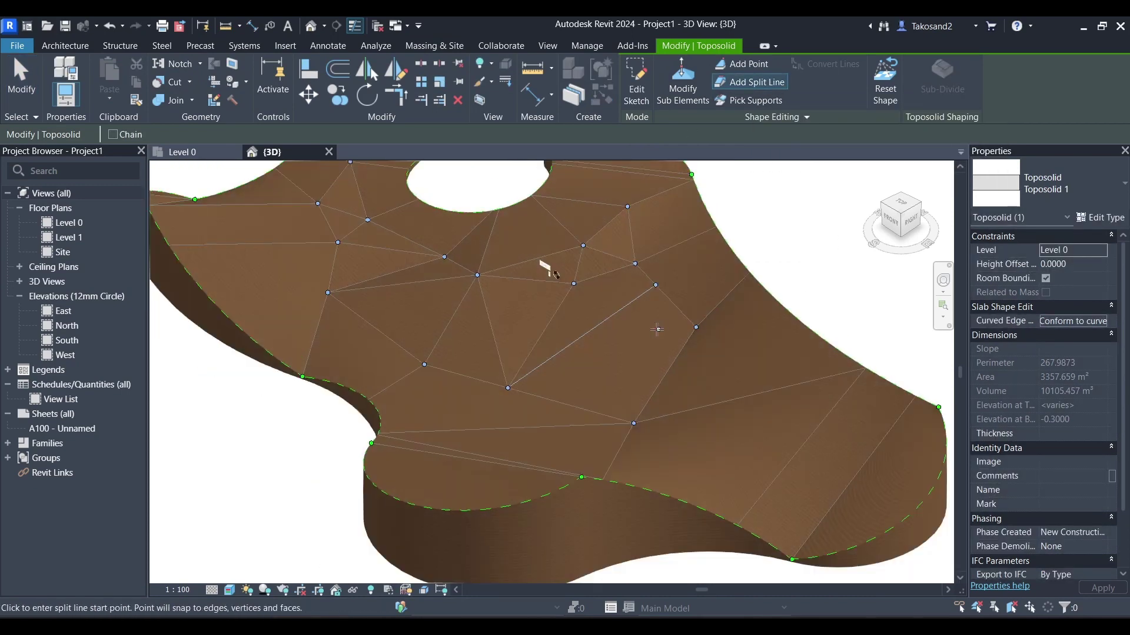
pyautogui.click(374, 254)
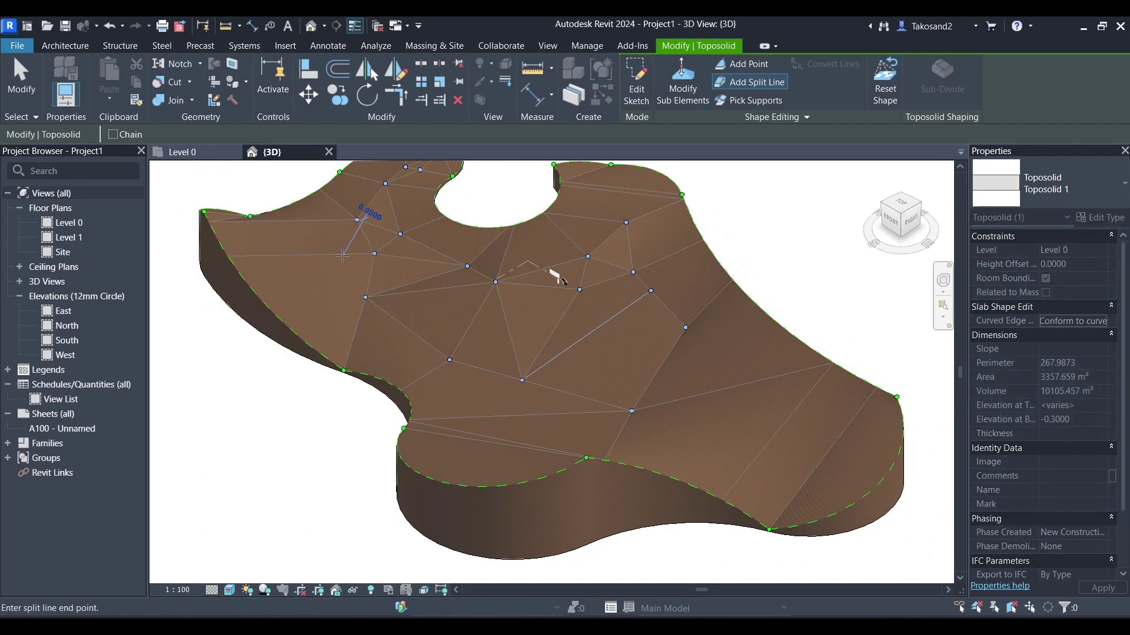
pyautogui.click(329, 310)
pyautogui.scroll(2, 268, 309)
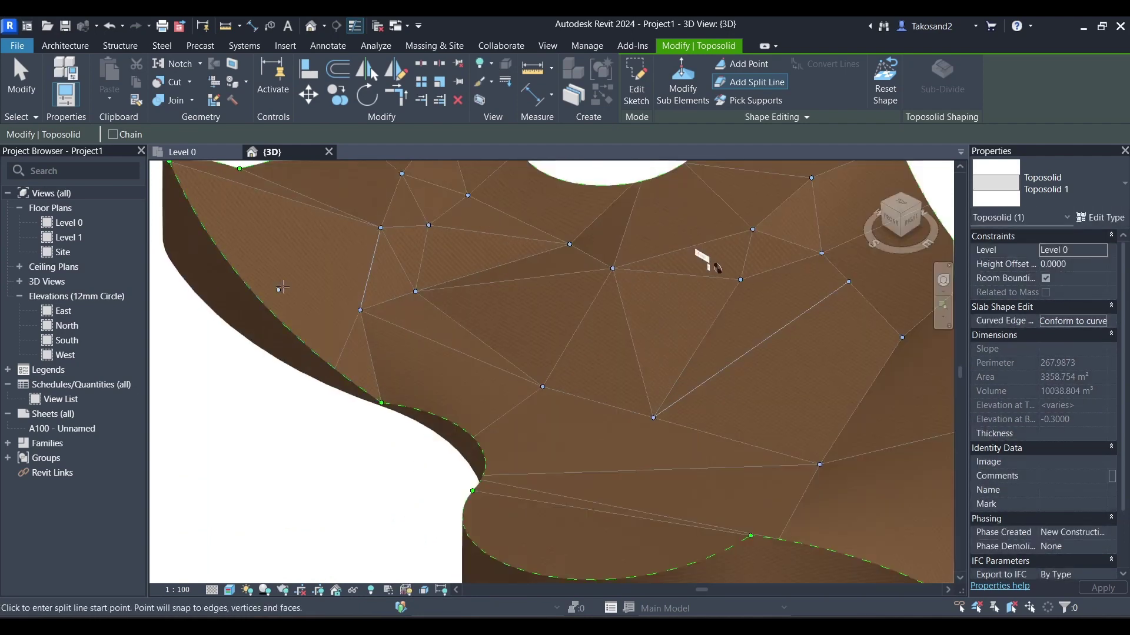
pyautogui.click(380, 228)
pyautogui.click(299, 255)
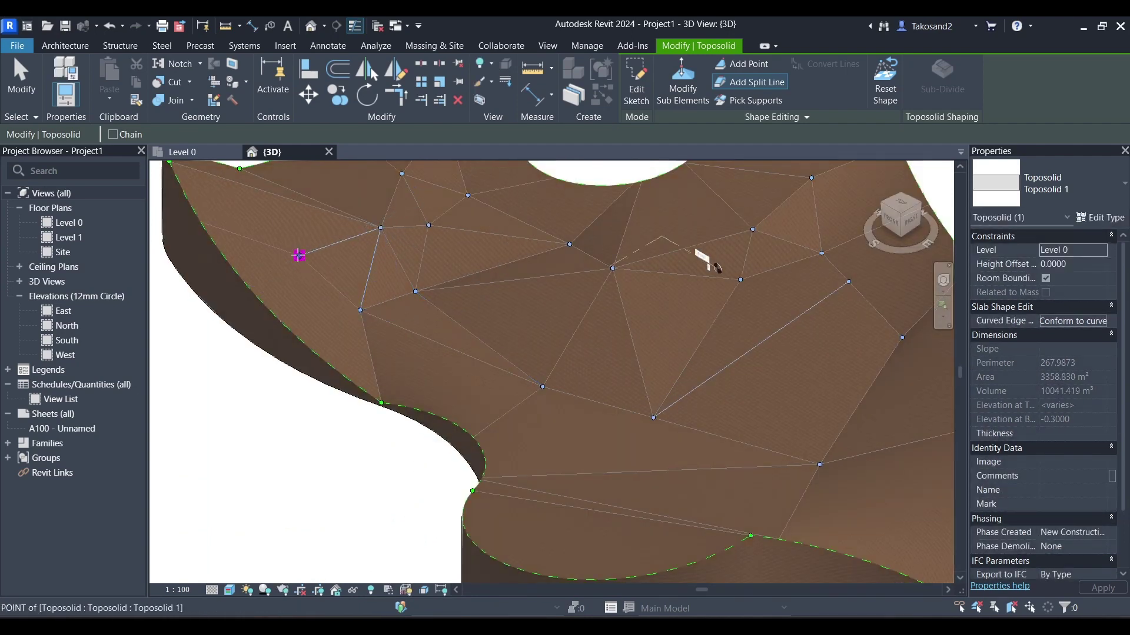
pyautogui.scroll(-5, 455, 297)
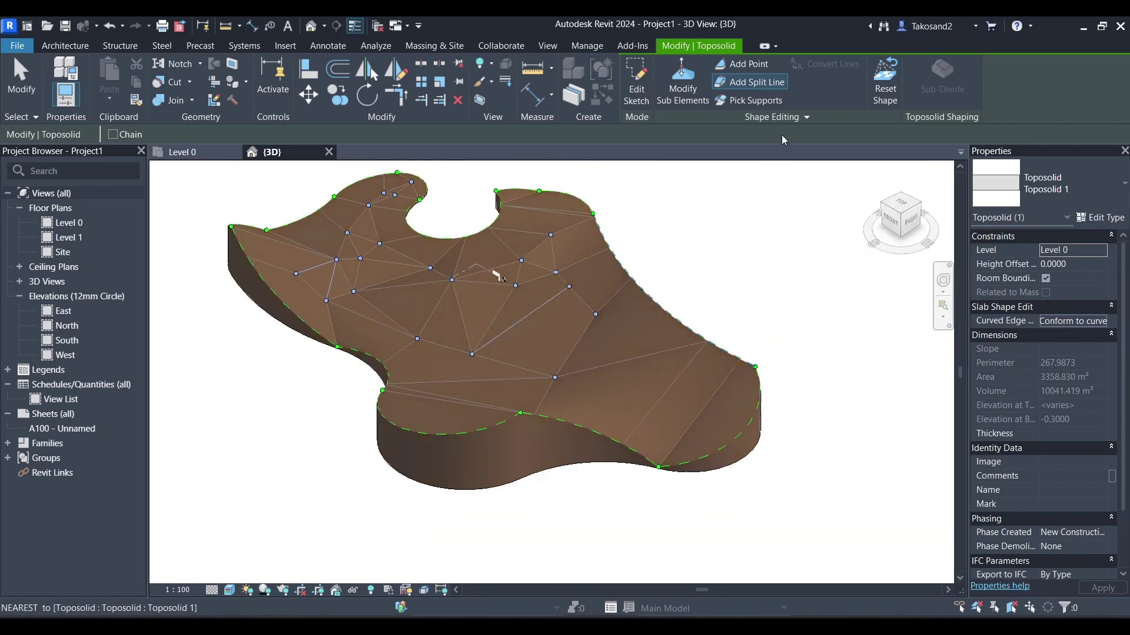
pyautogui.press('Escape')
pyautogui.press('Escape')
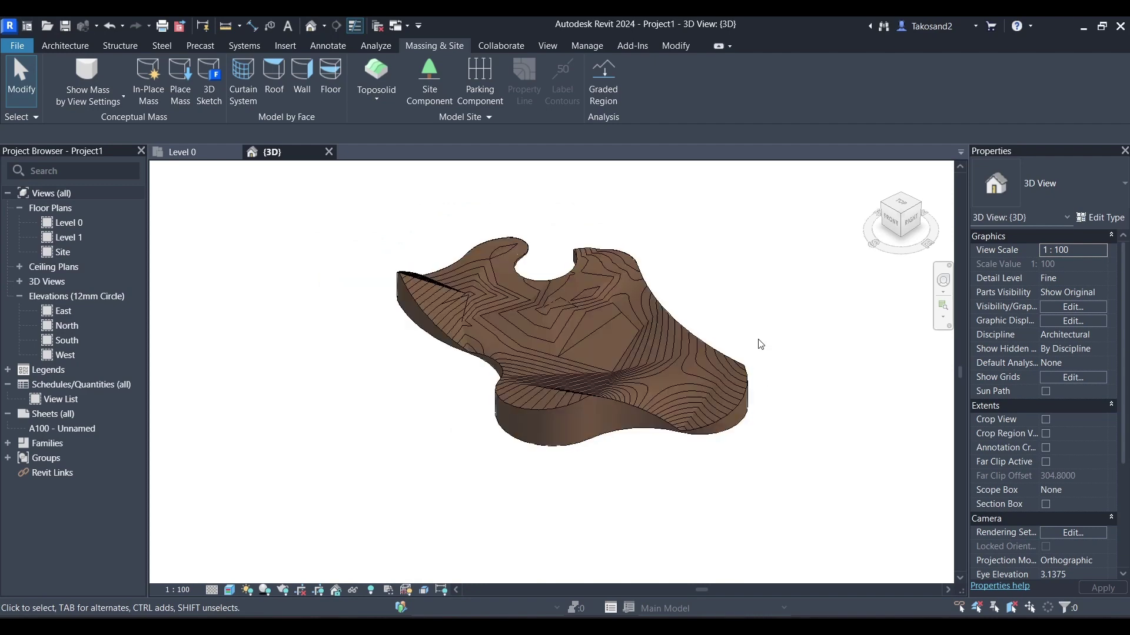
# Turn on Preview Points for the toposolid in the Shape Editing panel, then deselect it.
pyautogui.click(694, 318)
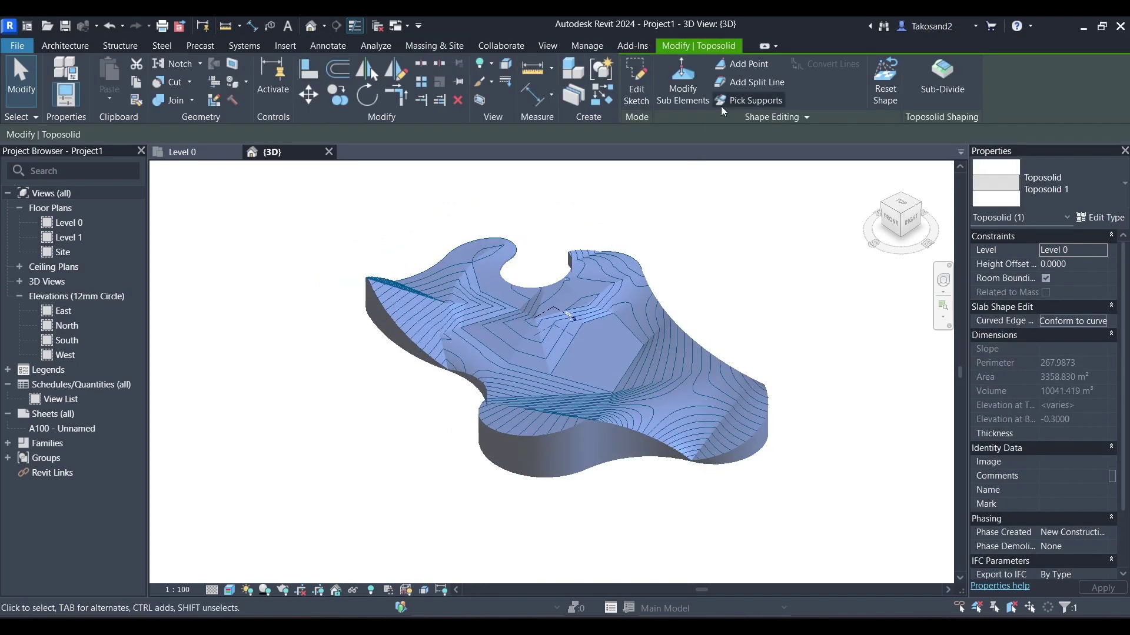
pyautogui.scroll(6, 508, 371)
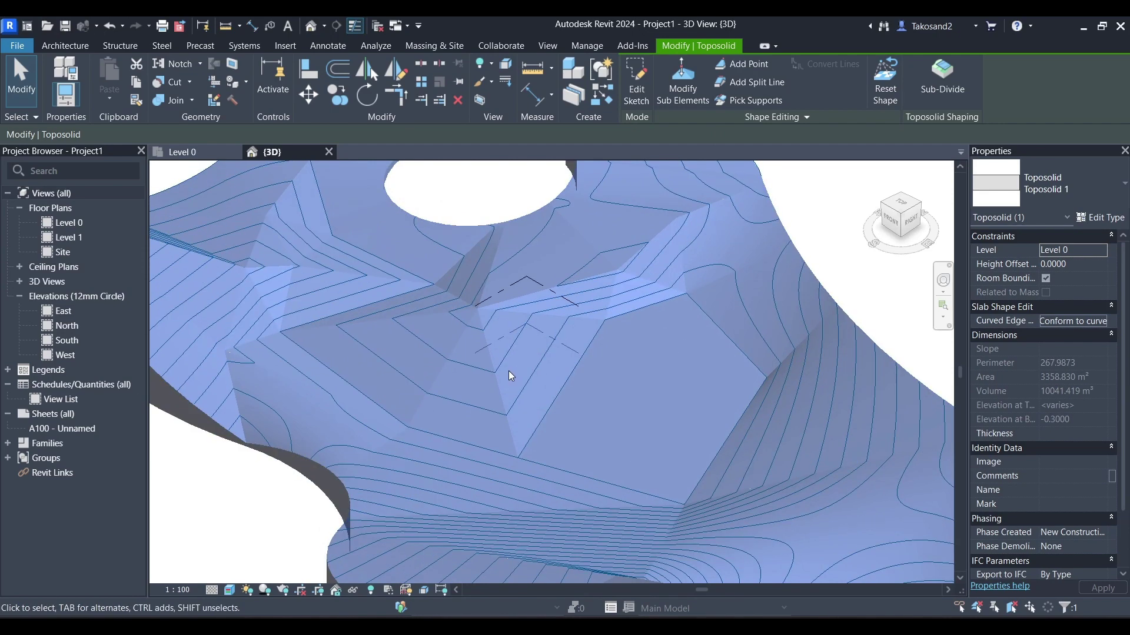
pyautogui.scroll(-6, 508, 371)
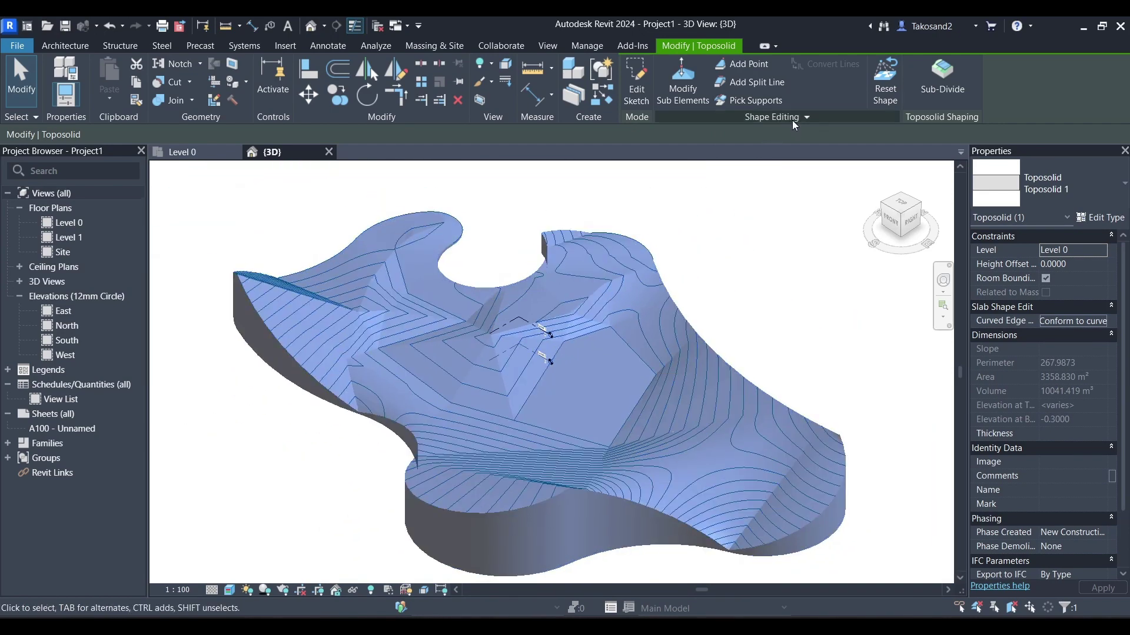
pyautogui.click(796, 119)
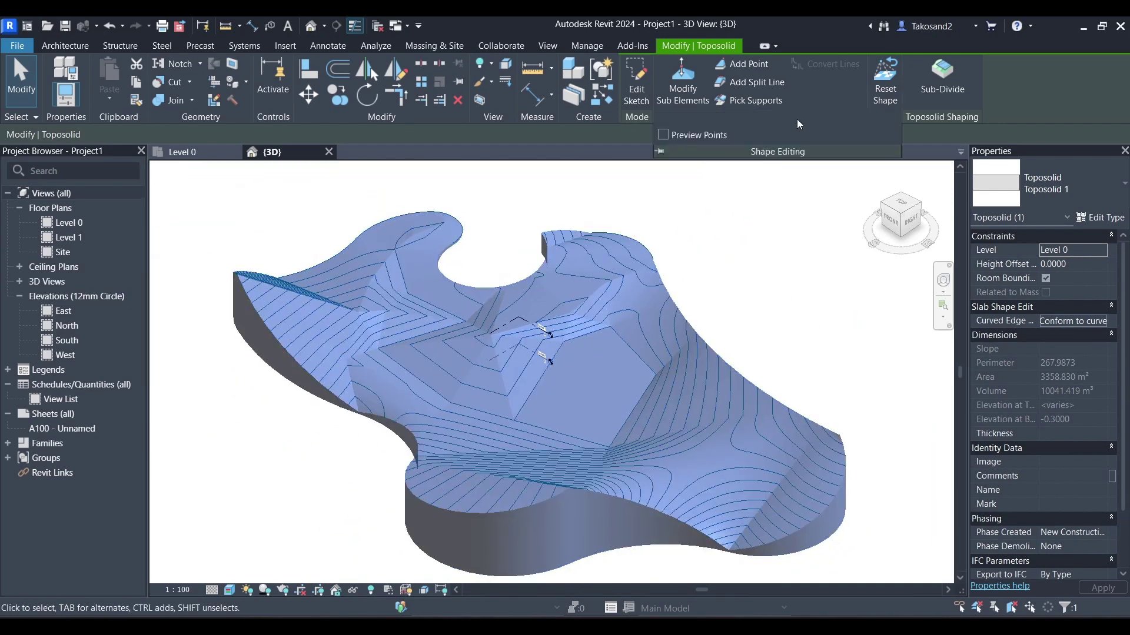
pyautogui.click(663, 135)
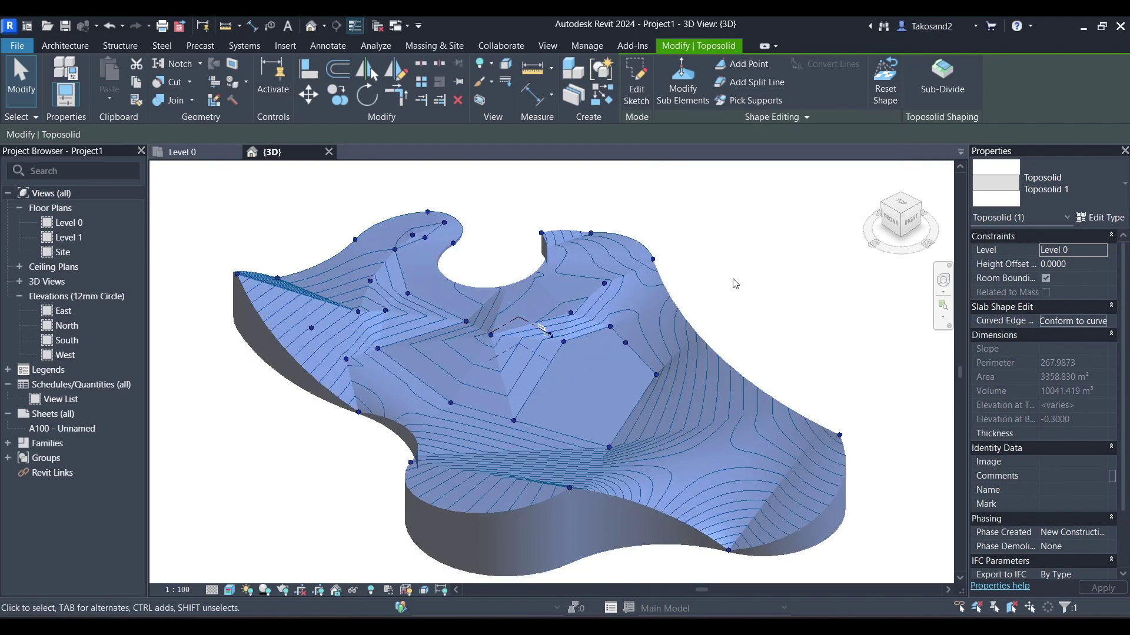
pyautogui.scroll(4, 552, 382)
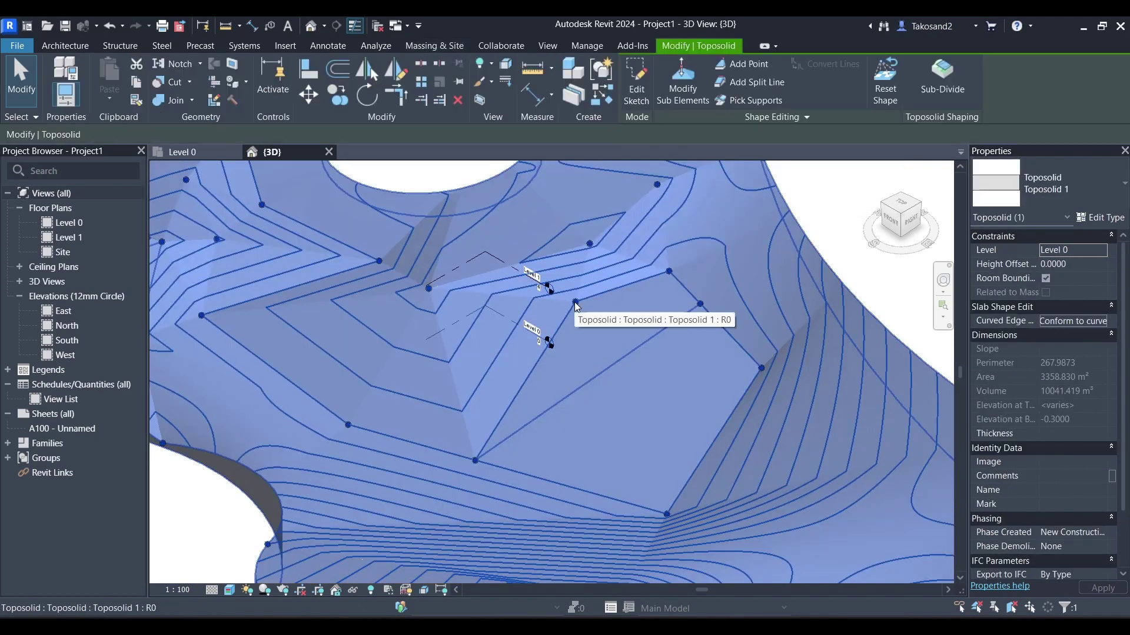
pyautogui.scroll(-2, 574, 302)
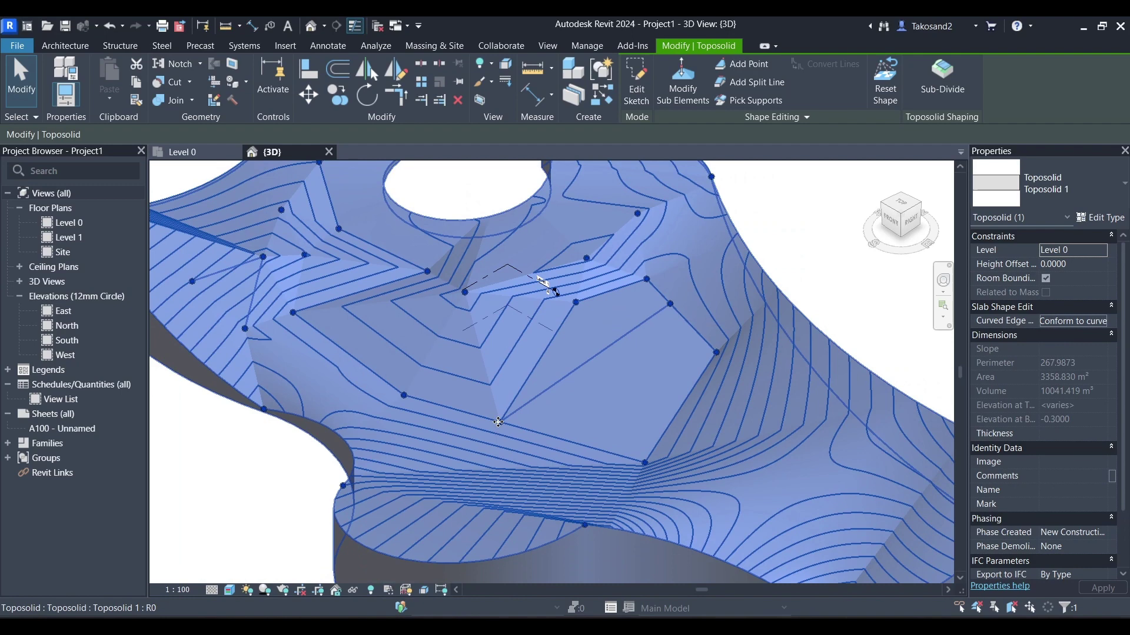
pyautogui.scroll(-5, 498, 422)
pyautogui.click(347, 430)
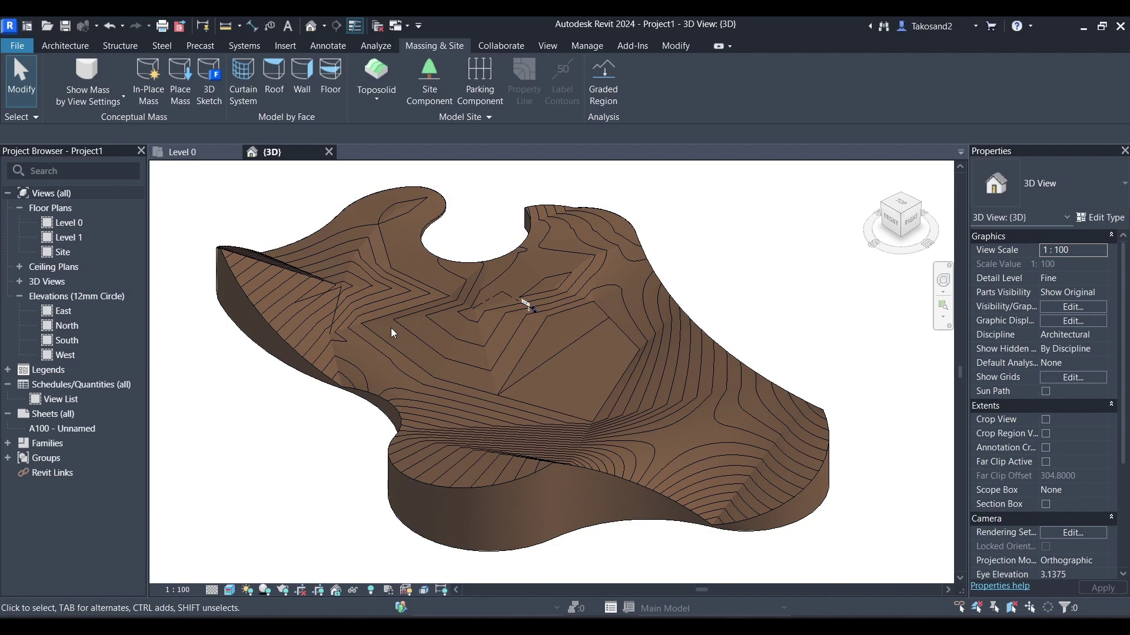
# In Modify Sub Elements, lower a shape point near the level markers to elevation 2.5877.
pyautogui.click(343, 352)
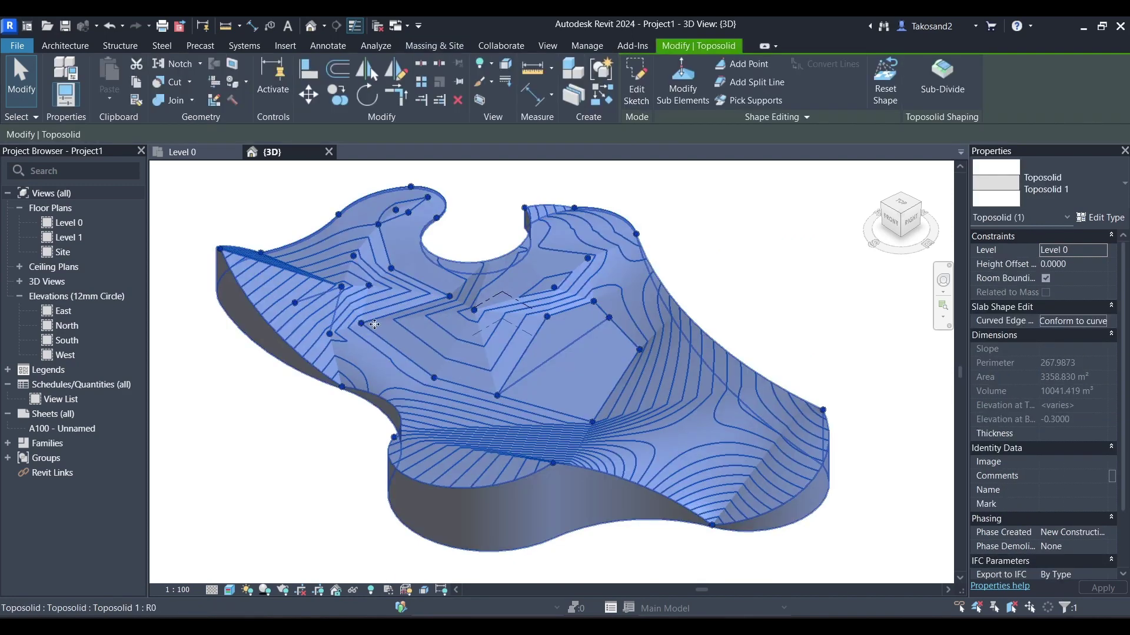
pyautogui.click(671, 98)
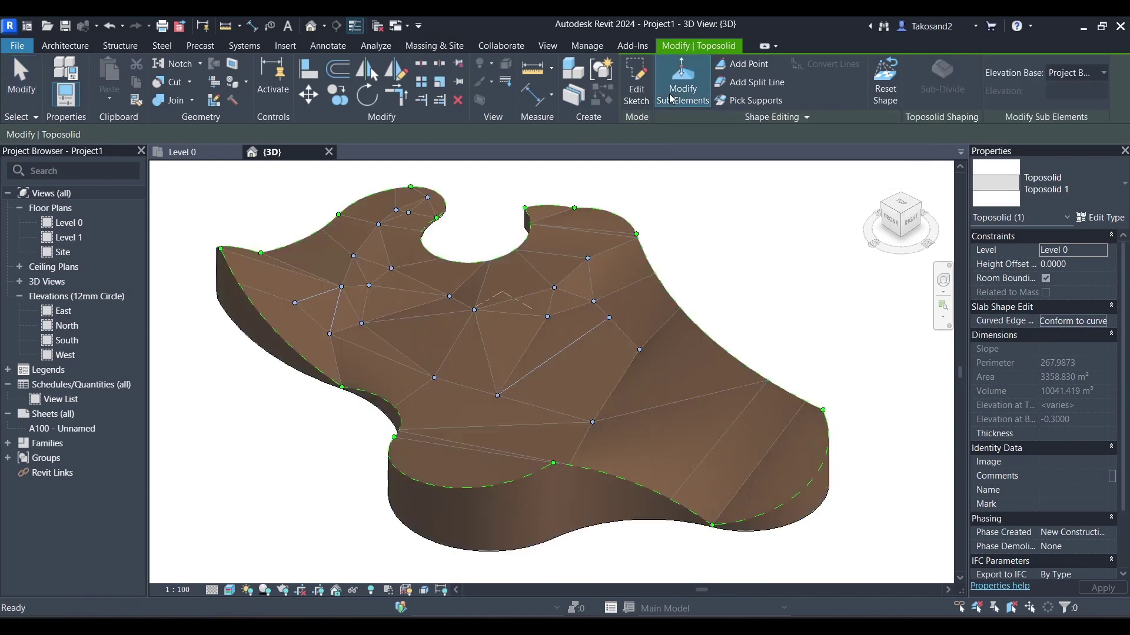
pyautogui.scroll(5, 506, 307)
pyautogui.click(559, 255)
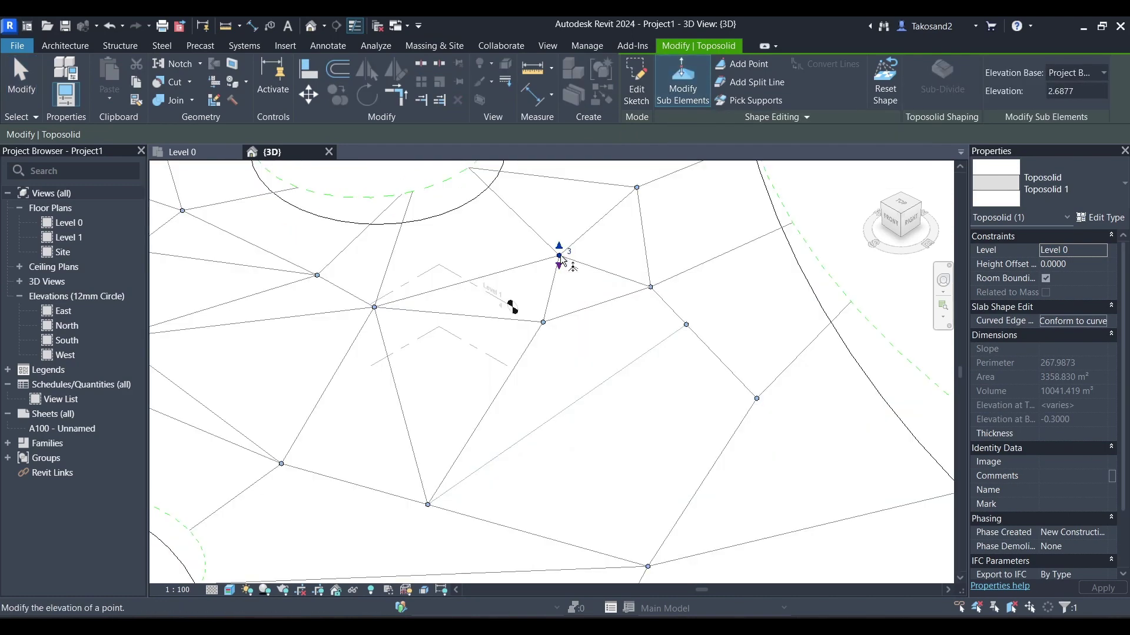
pyautogui.scroll(4, 564, 203)
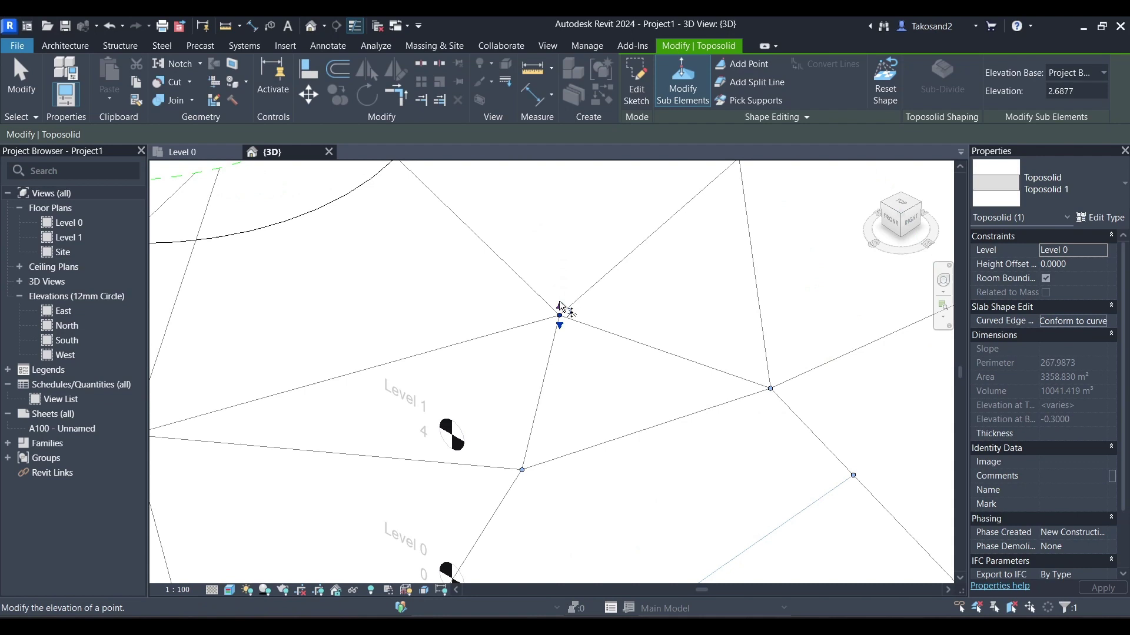
pyautogui.moveTo(564, 307)
pyautogui.mouseDown()
pyautogui.moveTo(562, 283)
pyautogui.moveTo(563, 321)
pyautogui.mouseUp()
pyautogui.scroll(-3, 500, 289)
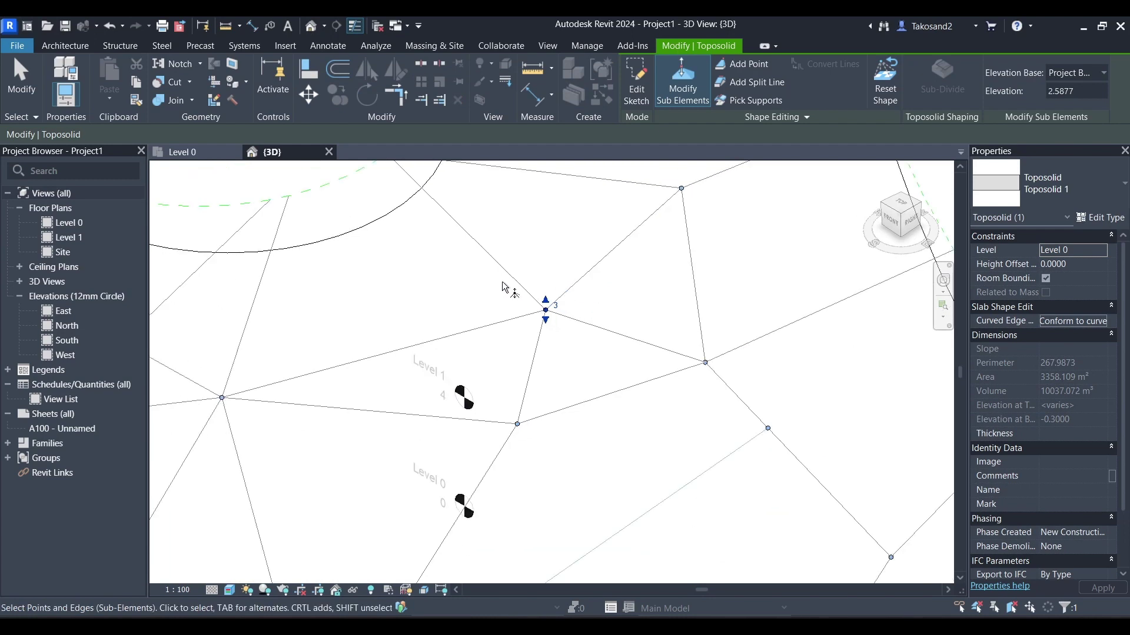
# Move that shape point to a new position in the mesh and exit point editing.
pyautogui.click(311, 101)
pyautogui.scroll(2, 538, 305)
pyautogui.click(534, 303)
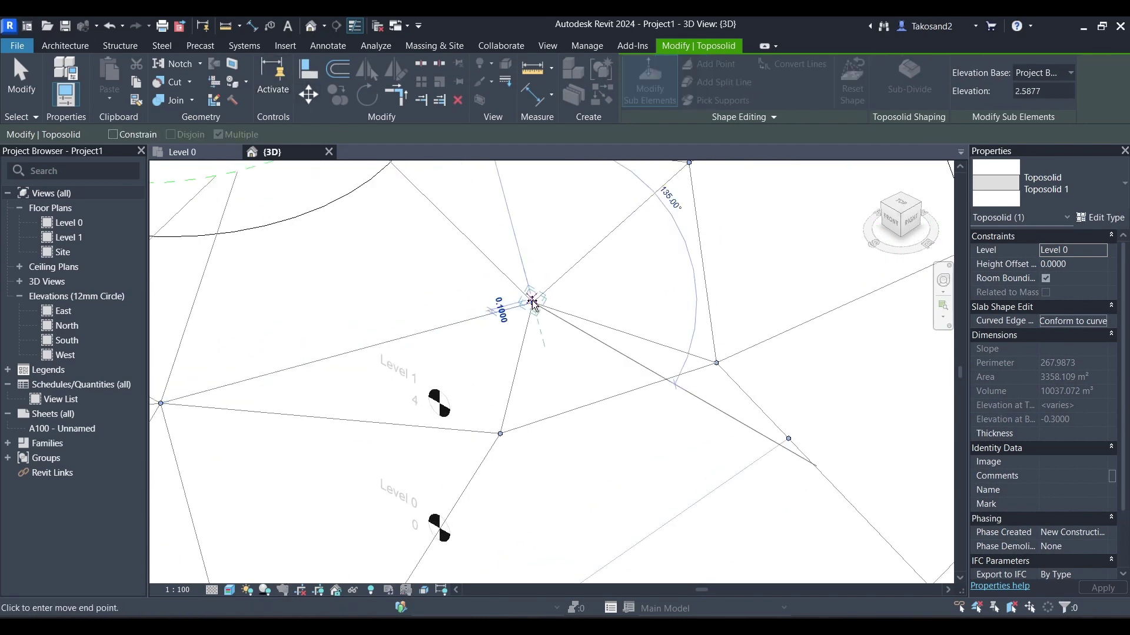
pyautogui.click(659, 307)
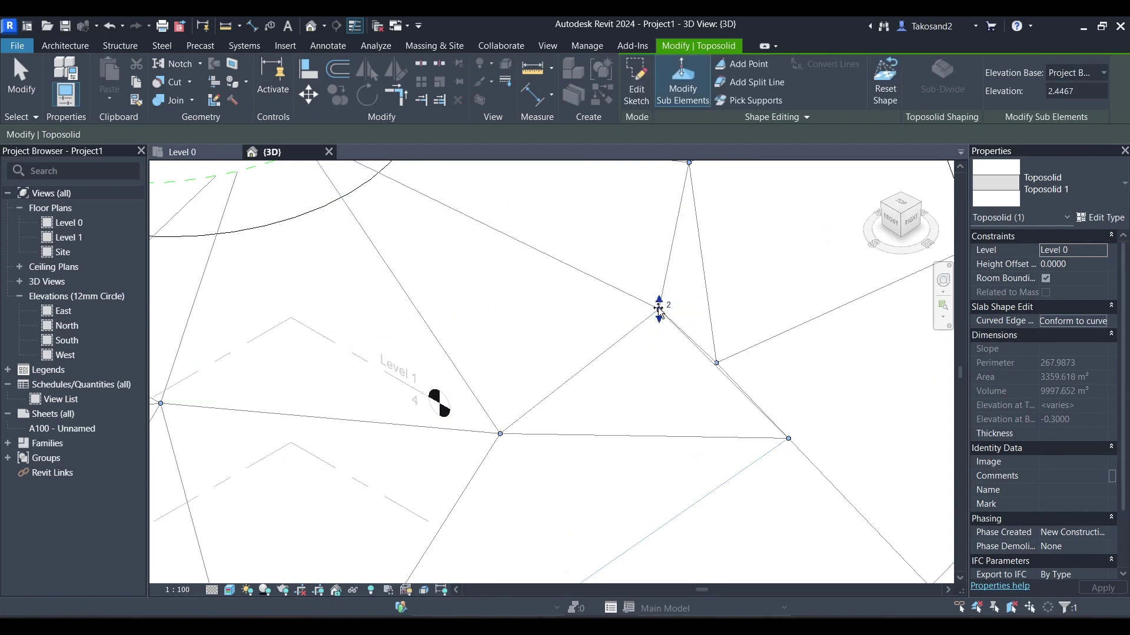
pyautogui.scroll(-6, 494, 278)
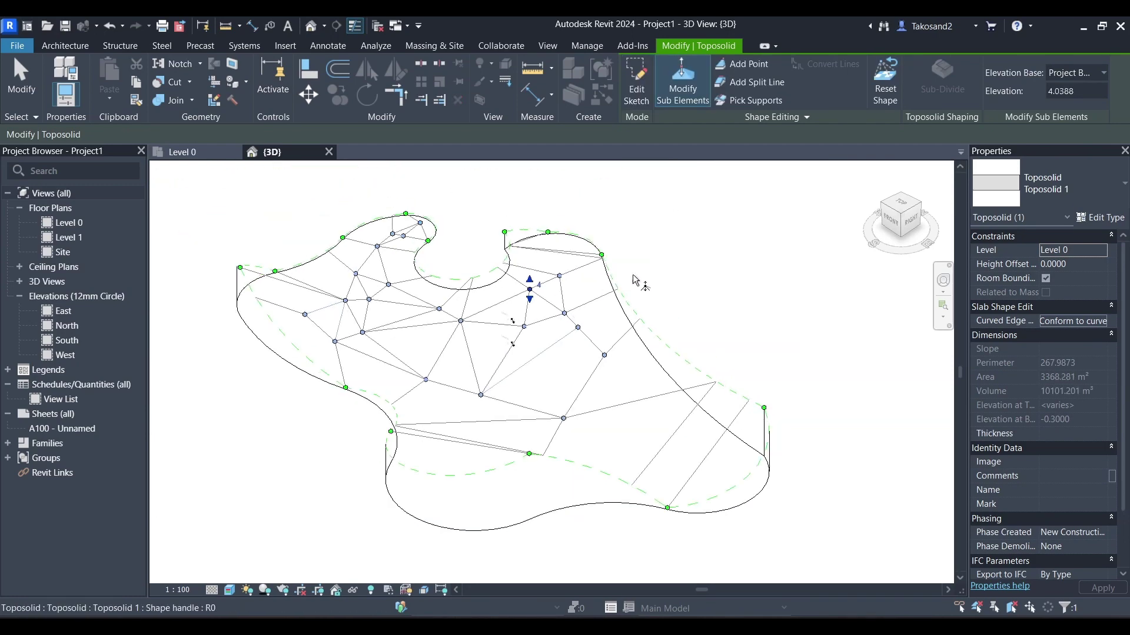
pyautogui.click(676, 248)
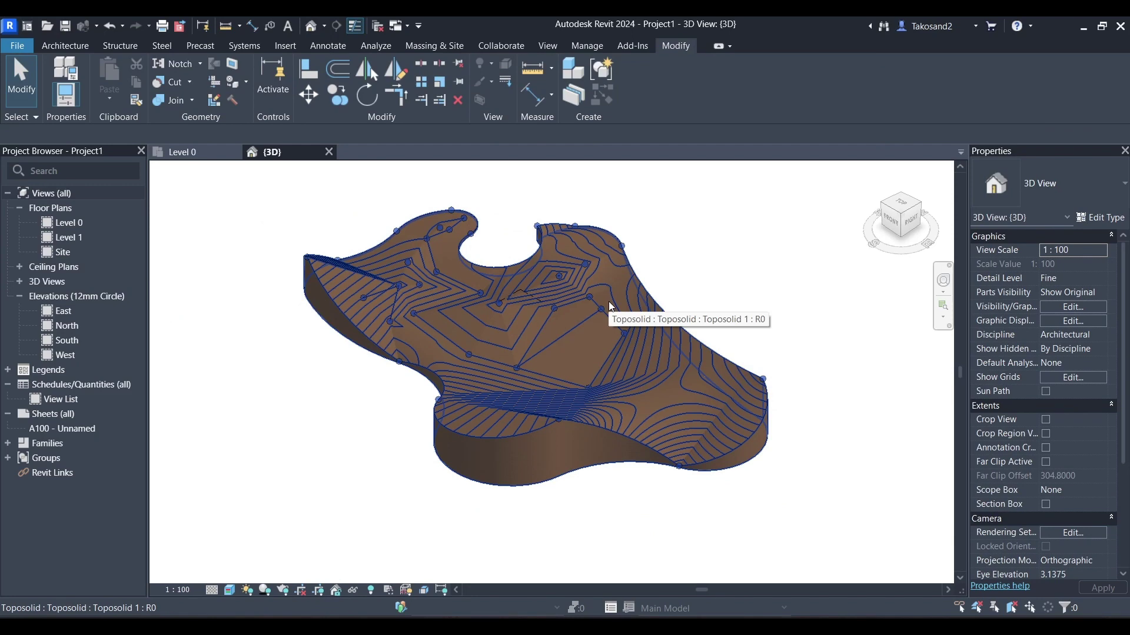
# Uncheck Preview Points so the toposolid's shape points are hidden, then reselect the toposolid.
pyautogui.keyDown('shift'); pyautogui.moveTo(608, 301); pyautogui.dragTo(664, 330, button='middle'); pyautogui.keyUp('shift')
pyautogui.click(666, 328)
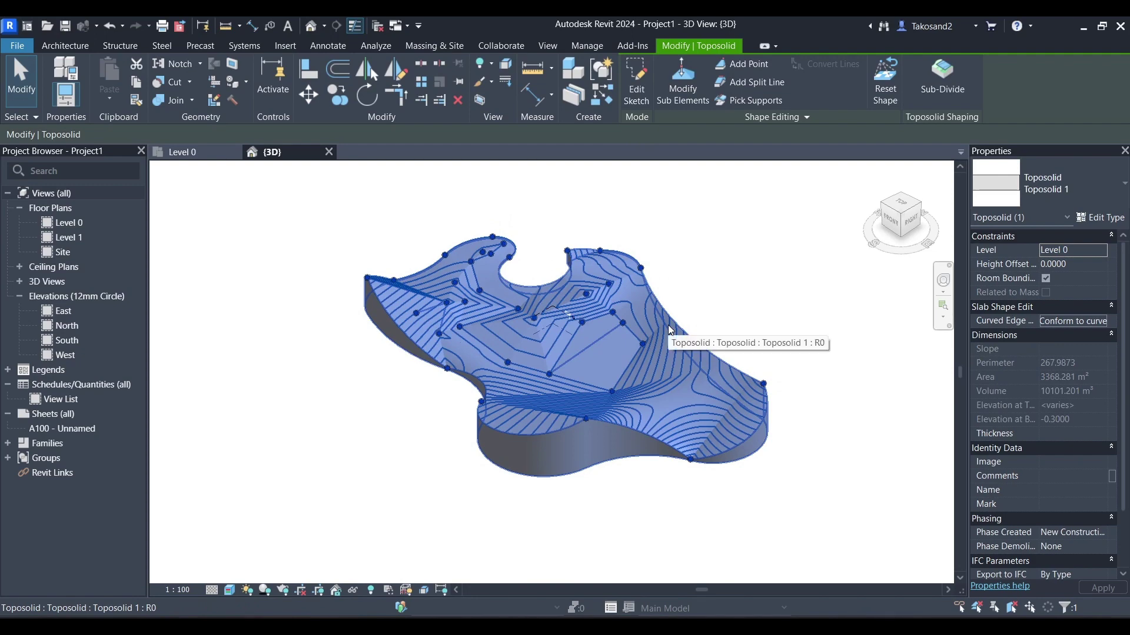
pyautogui.click(753, 117)
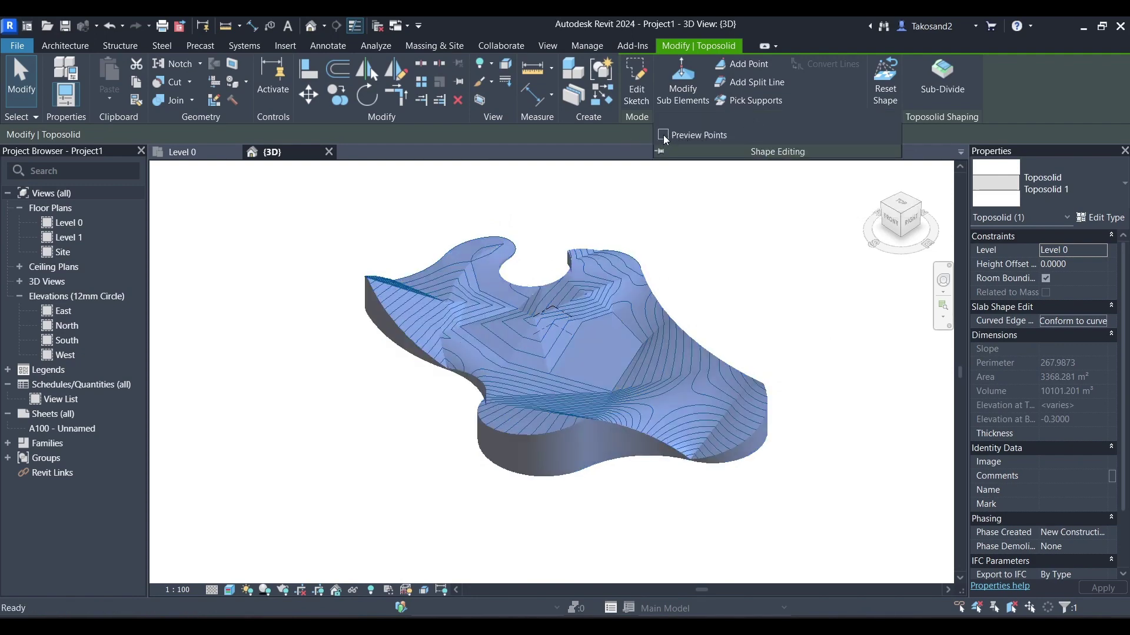
pyautogui.press('Escape')
pyautogui.scroll(3, 576, 369)
pyautogui.scroll(-2, 575, 377)
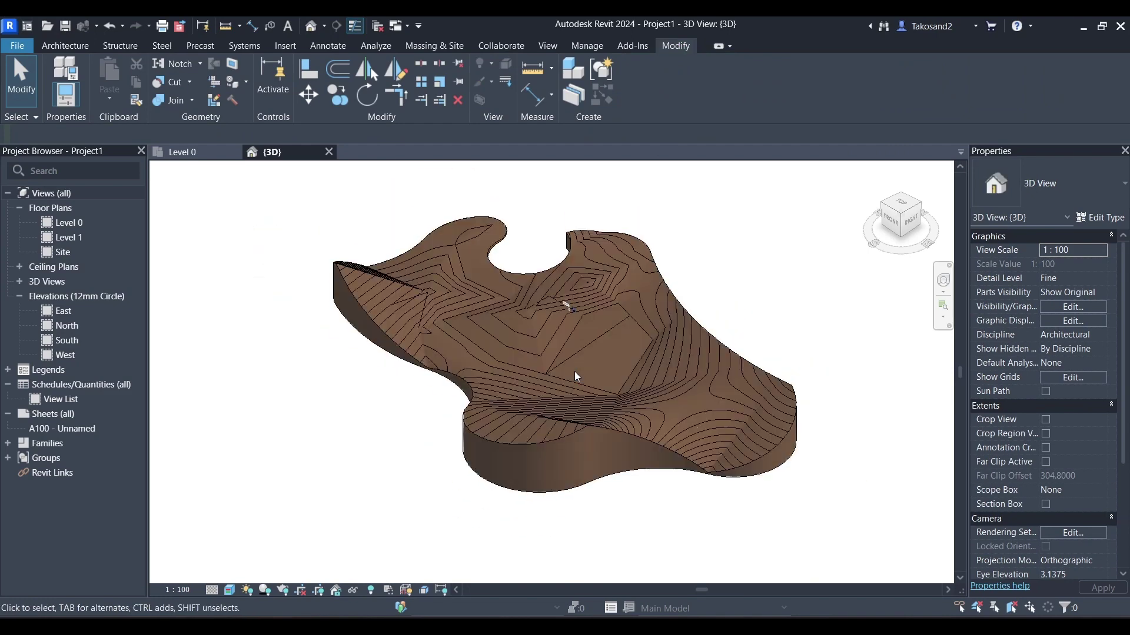
pyautogui.scroll(1, 575, 377)
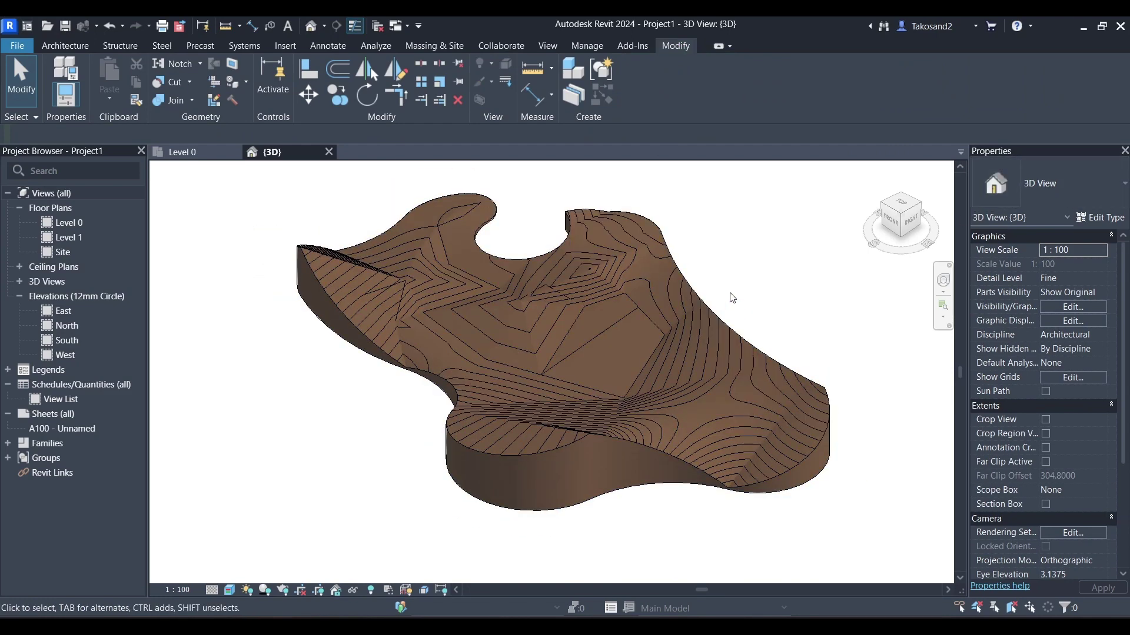
pyautogui.click(694, 293)
# Uncheck both primary and secondary contour rows in Toposolid 1's Contour Display type settings.
pyautogui.click(1087, 219)
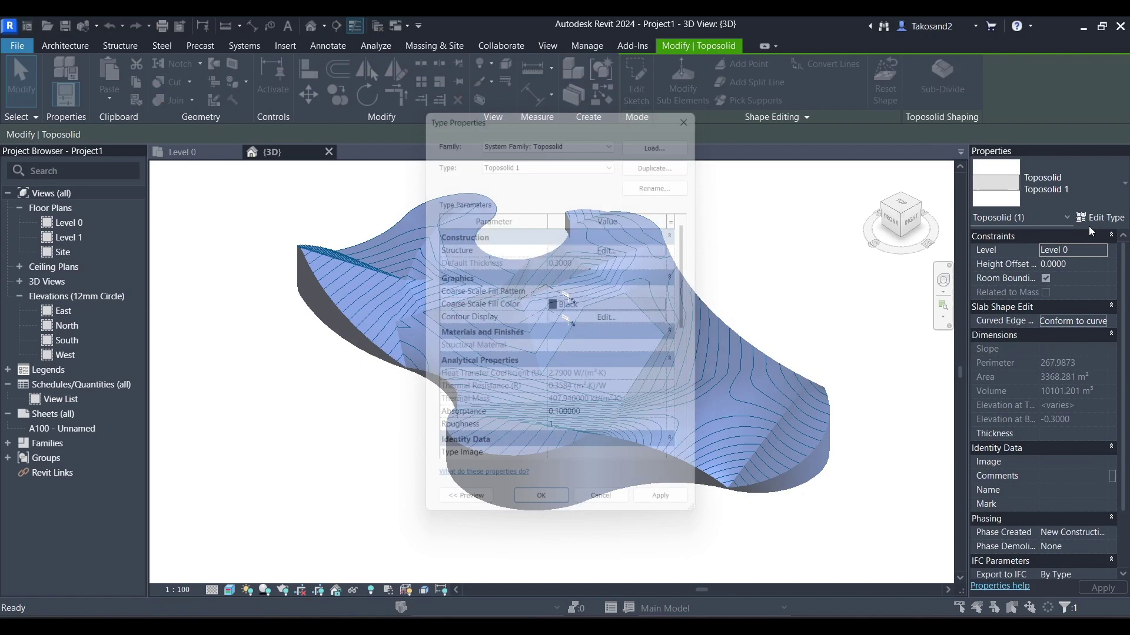
pyautogui.click(571, 319)
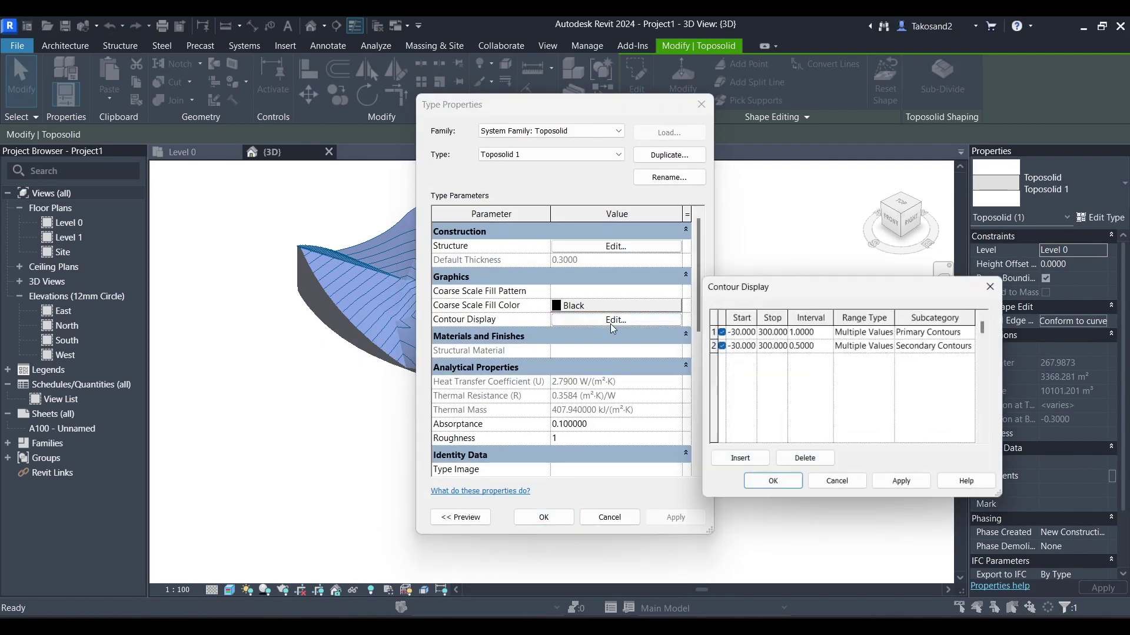
pyautogui.click(723, 349)
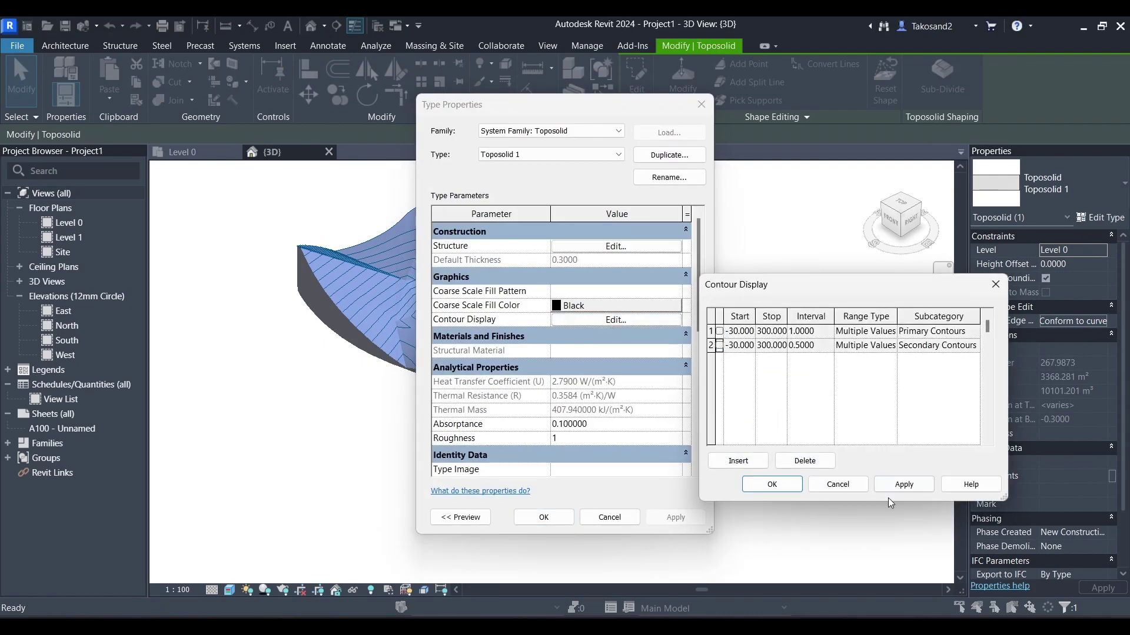
pyautogui.click(904, 485)
pyautogui.click(776, 484)
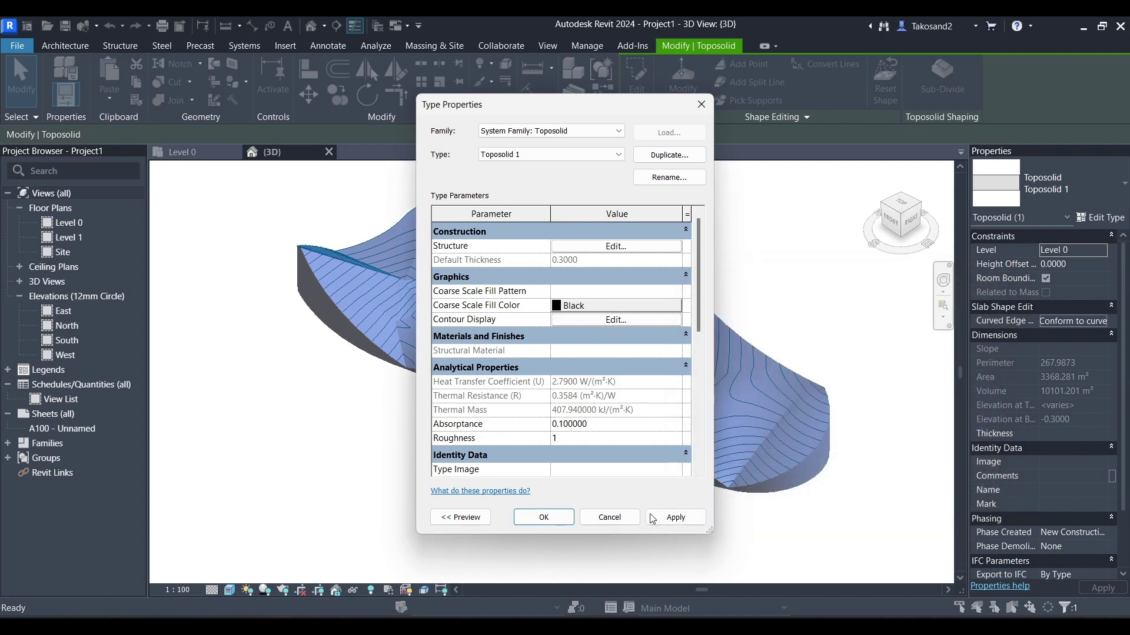
pyautogui.click(528, 521)
pyautogui.click(828, 301)
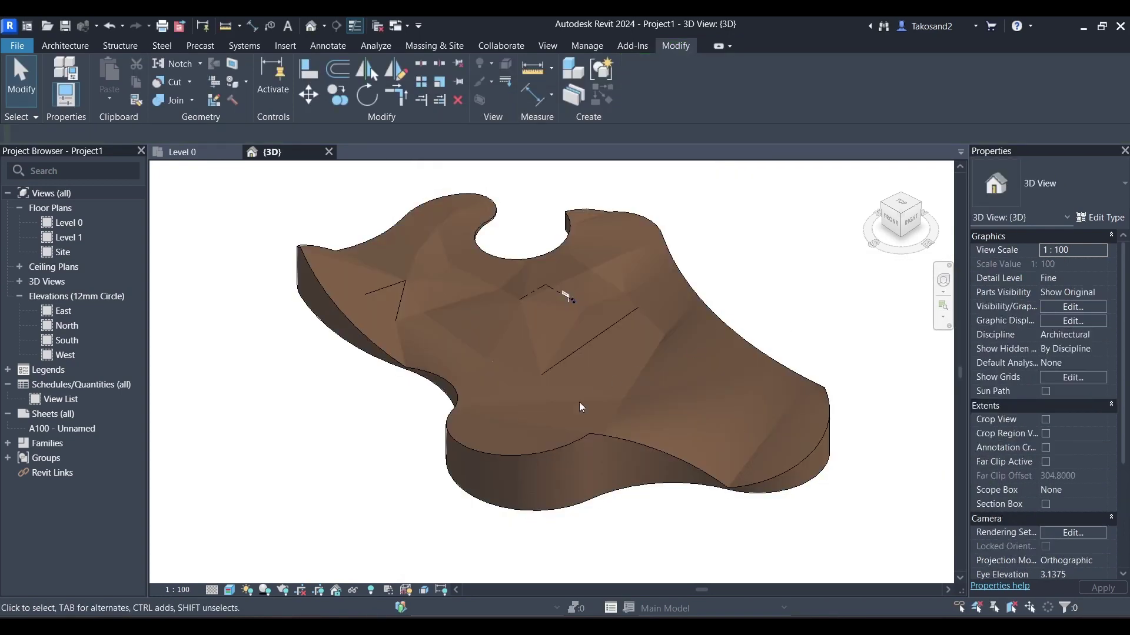
pyautogui.scroll(5, 530, 352)
pyautogui.scroll(-6, 530, 352)
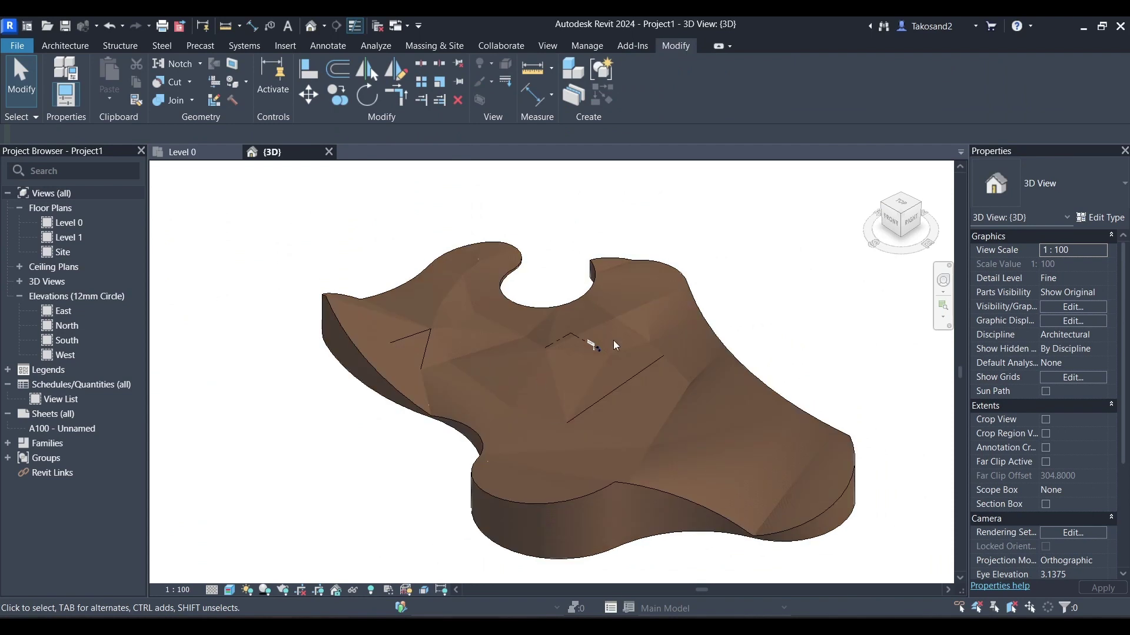
pyautogui.click(597, 293)
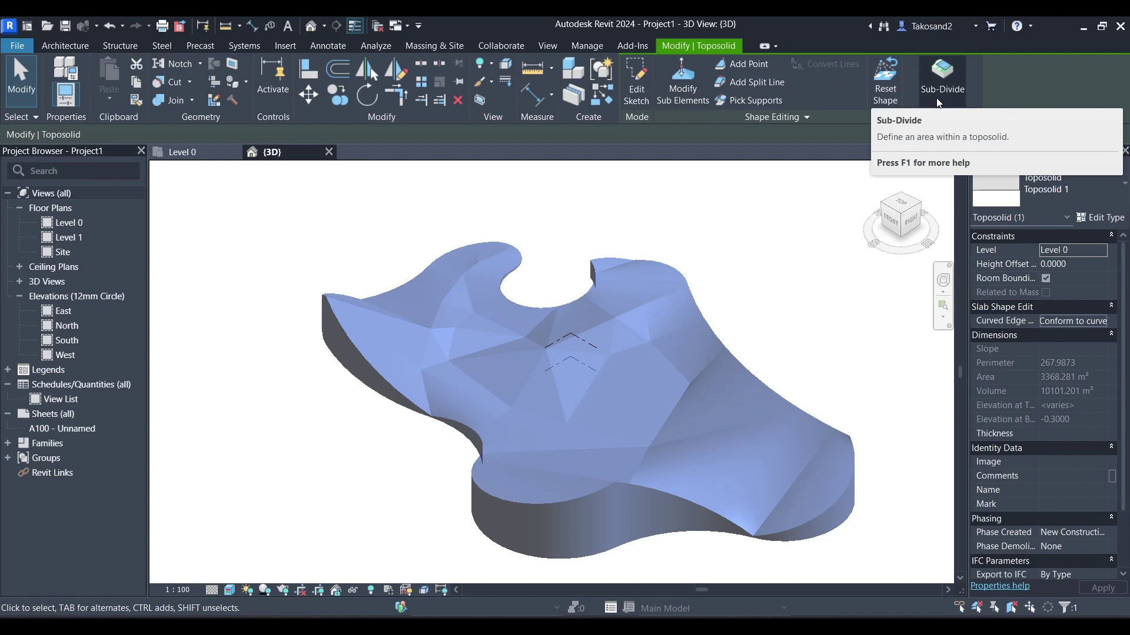
# Start a sub-division boundary sketch and switch to a top view of the toposolid.
pyautogui.click(937, 97)
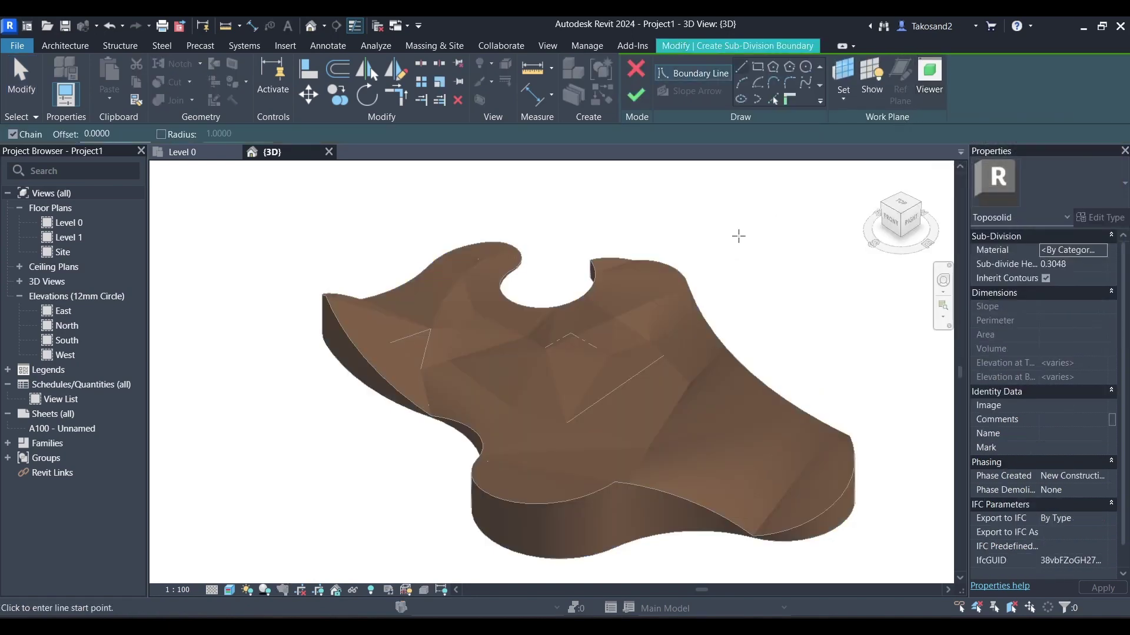
pyautogui.scroll(1, 647, 335)
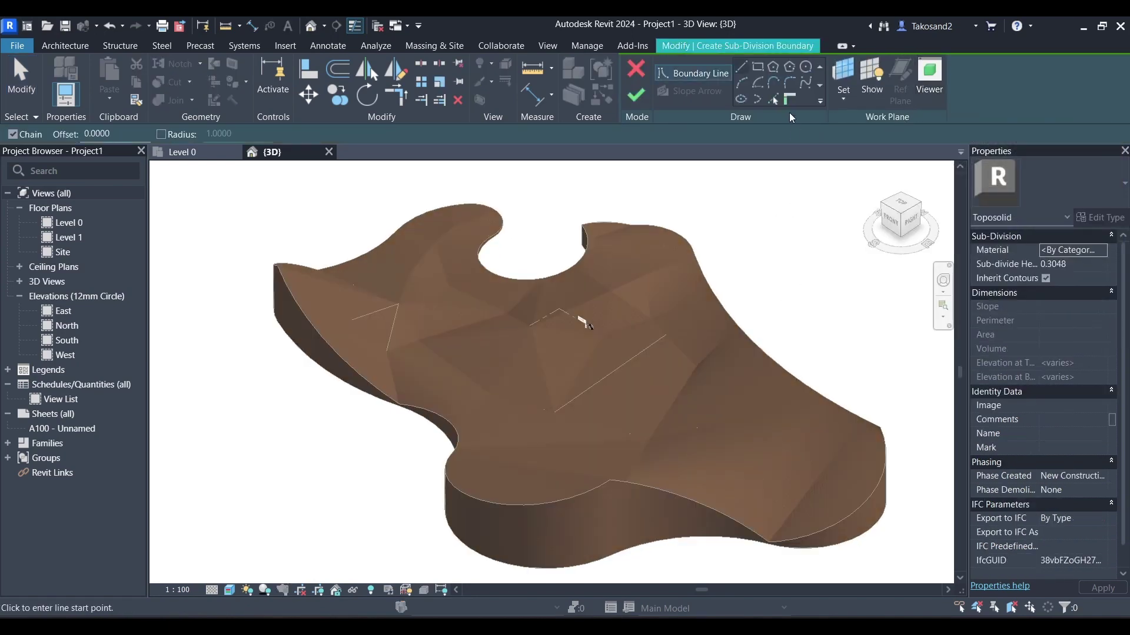
pyautogui.scroll(3, 547, 359)
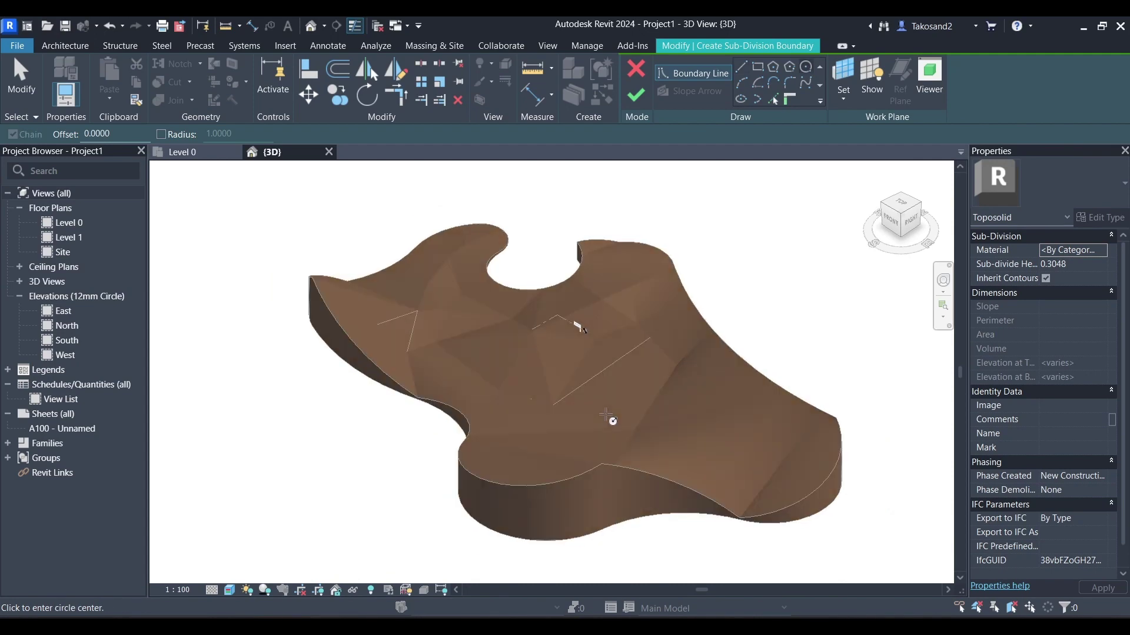
pyautogui.scroll(-2, 578, 429)
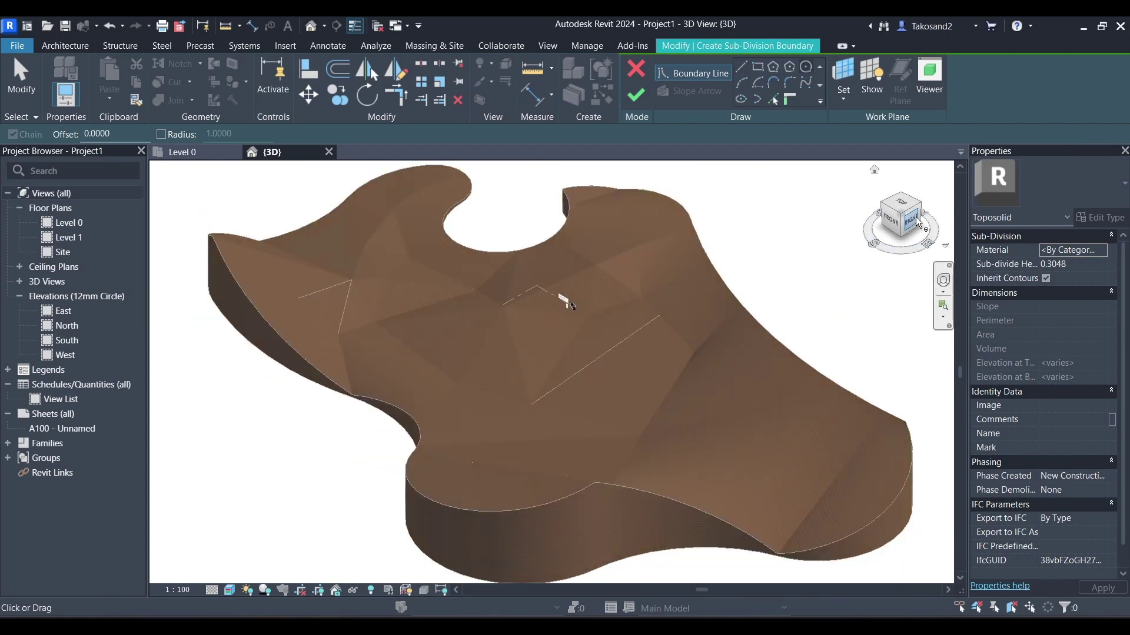
pyautogui.click(900, 203)
pyautogui.scroll(3, 405, 247)
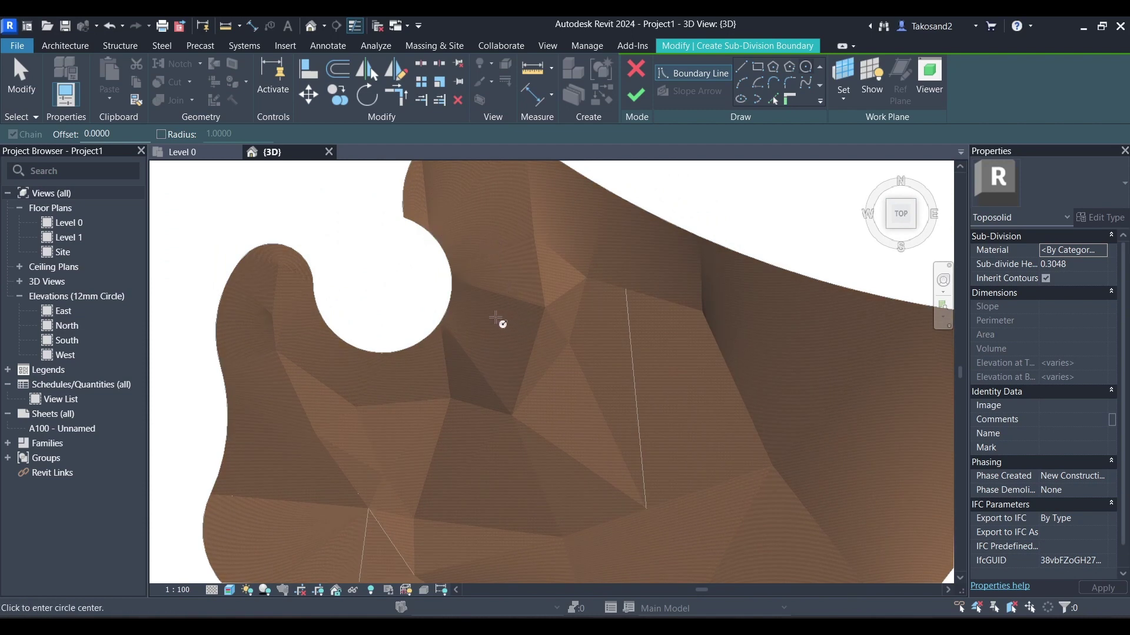
pyautogui.scroll(-3, 496, 319)
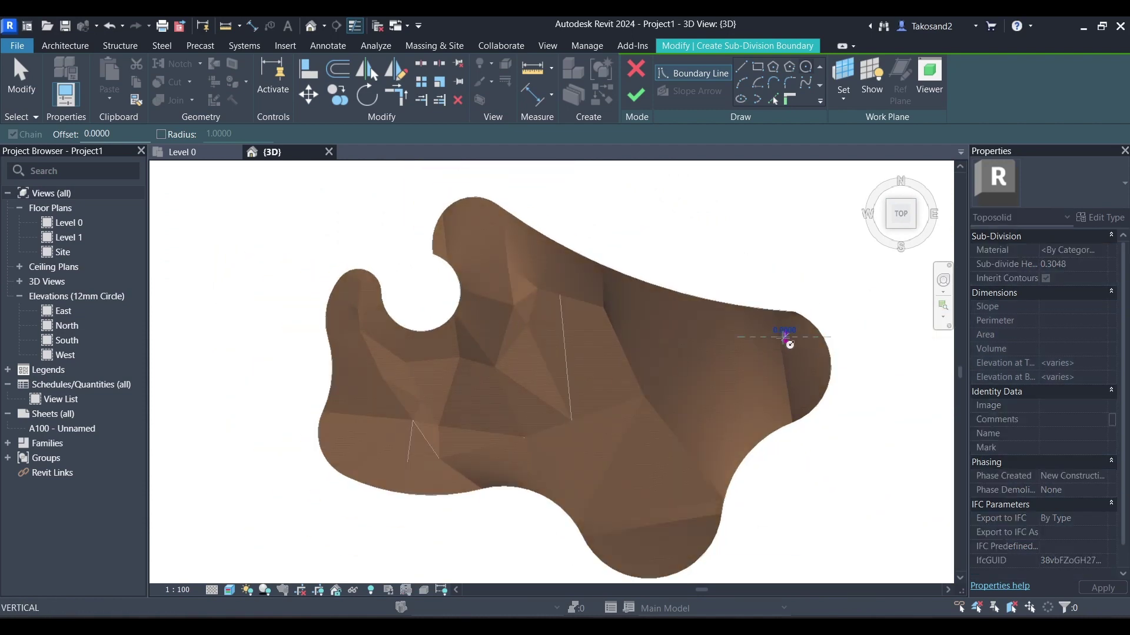
pyautogui.click(785, 337)
pyautogui.scroll(-1, 774, 353)
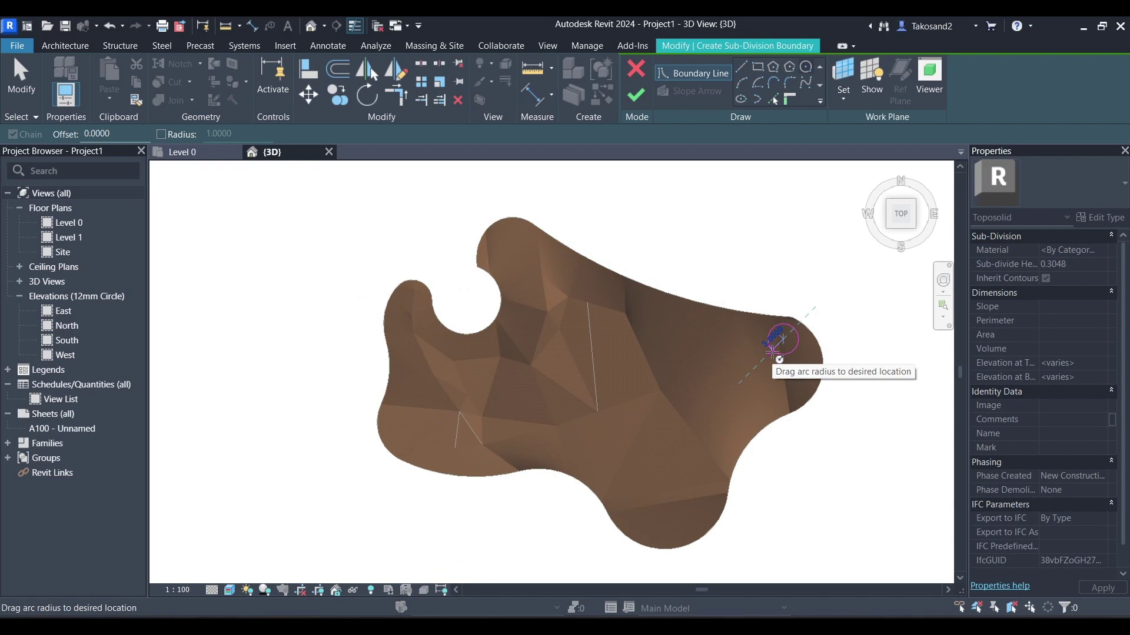
pyautogui.press('Escape')
pyautogui.scroll(-1, 656, 487)
pyautogui.scroll(1, 687, 522)
pyautogui.scroll(4, 688, 522)
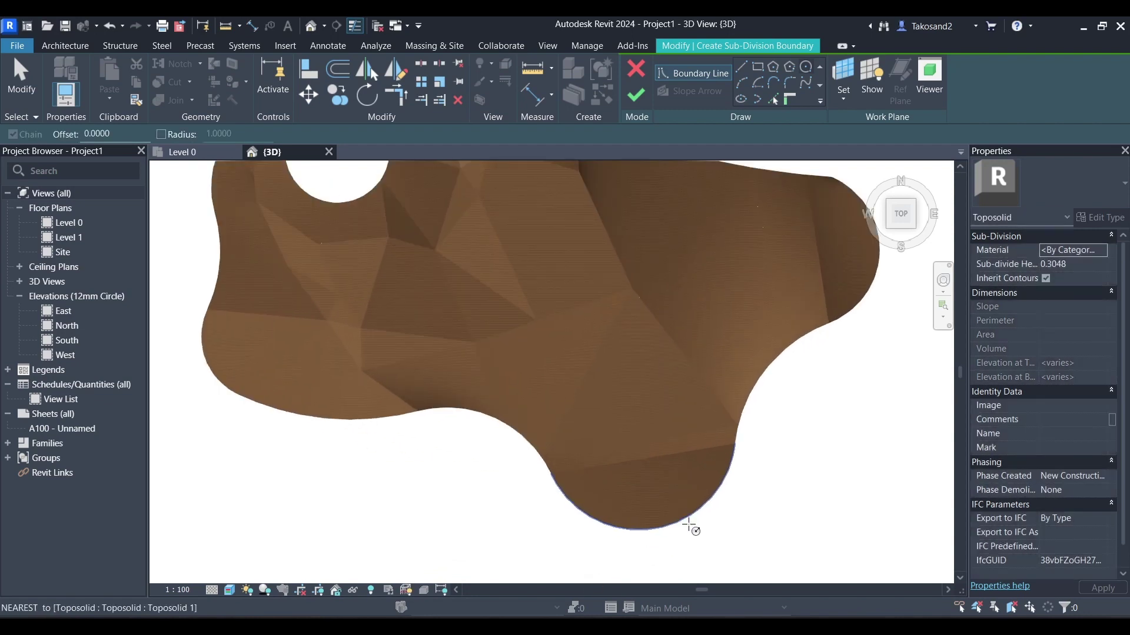
# Draw the sub-division circle and nudge it with arrow keys into the lower rounded lobe.
pyautogui.click(668, 360)
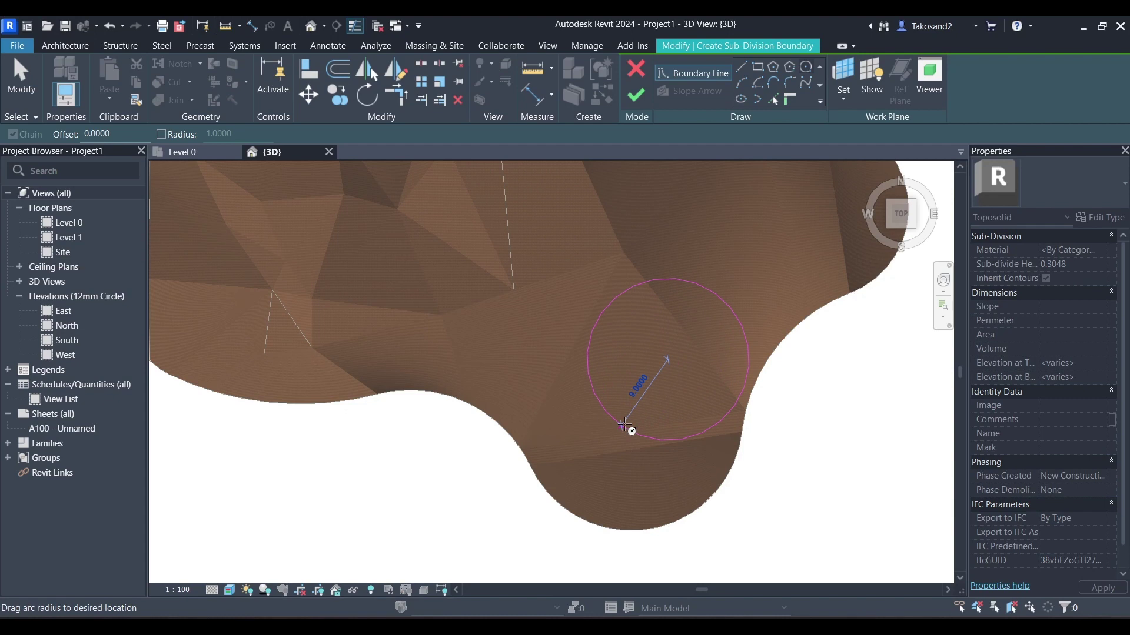
pyautogui.click(625, 425)
pyautogui.press('Escape')
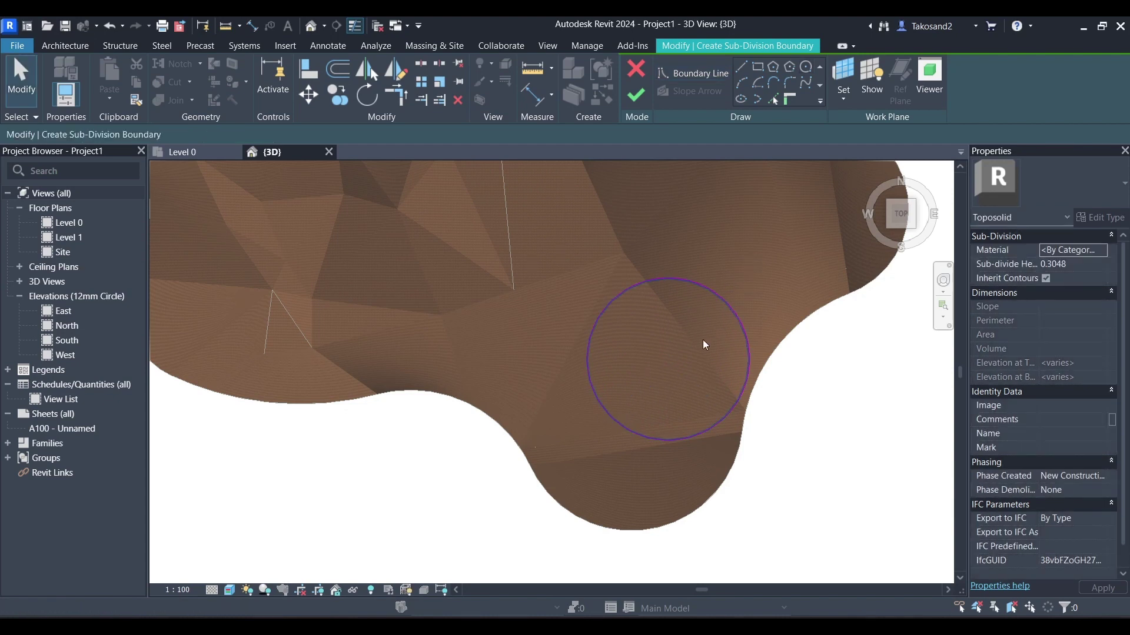
pyautogui.press('Left')
pyautogui.press('Left')
pyautogui.press('Left')
pyautogui.press('Left')
pyautogui.press('Left')
pyautogui.press('Left')
pyautogui.press('Left')
pyautogui.press('Left')
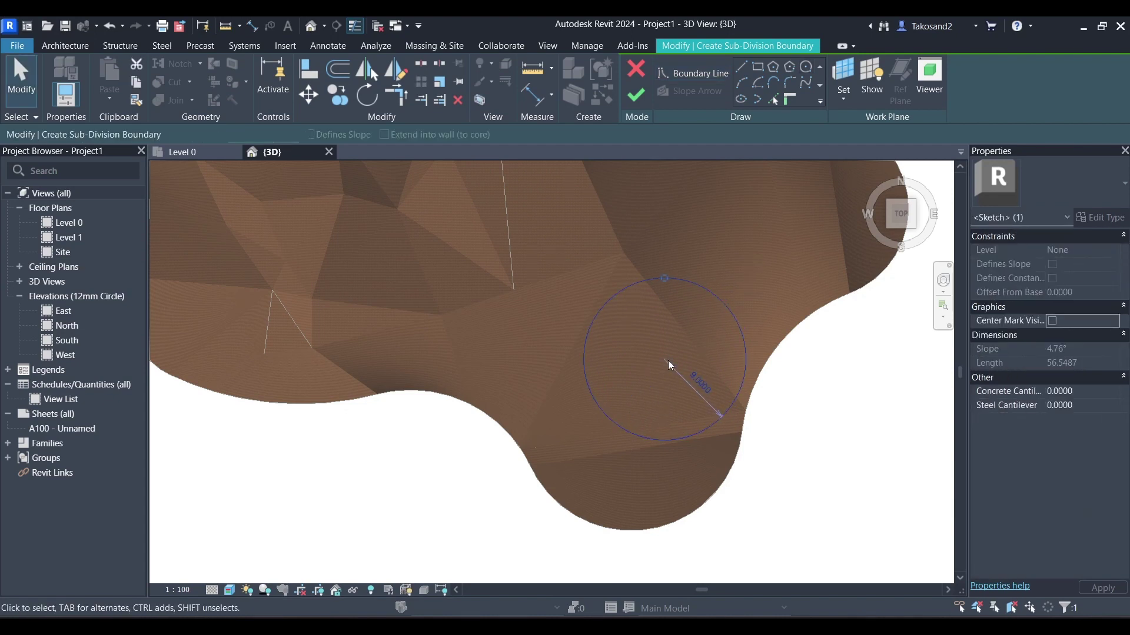
pyautogui.press('Down')
pyautogui.press('Down')
pyautogui.press('Down')
pyautogui.press('Down')
pyautogui.press('Down')
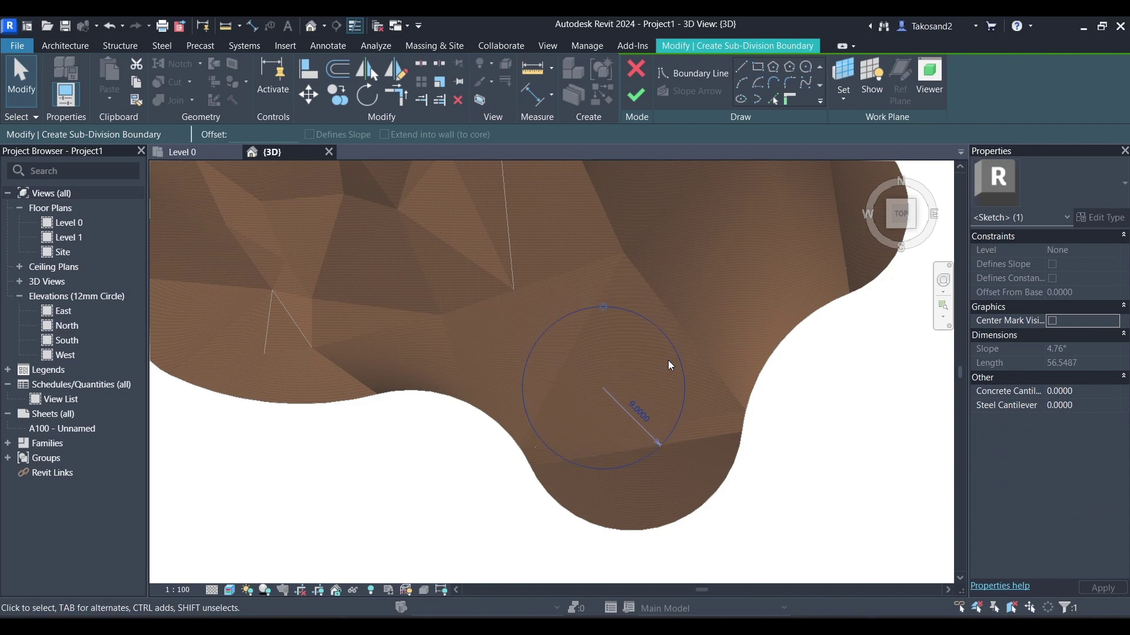
pyautogui.press('Right')
pyautogui.press('Right')
pyautogui.press('Right')
pyautogui.press('Down')
pyautogui.press('Down')
pyautogui.press('Right')
# Finish the circular sub-division sketch and select the new sub-division in a tilted 3D view.
pyautogui.click(637, 94)
pyautogui.click(789, 487)
pyautogui.scroll(-4, 586, 424)
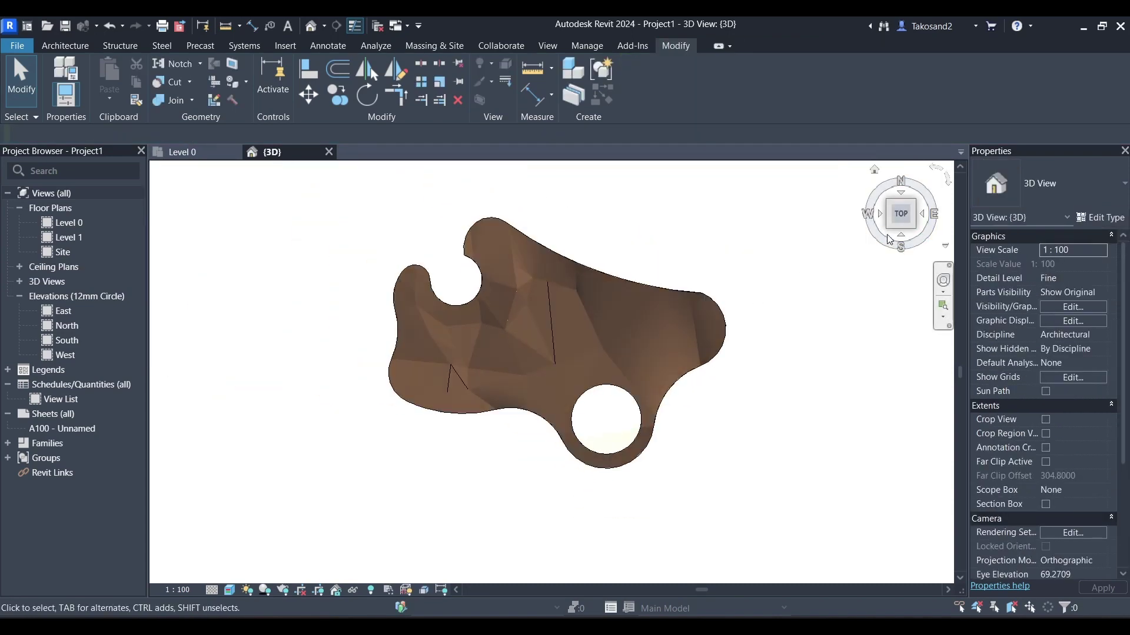
pyautogui.keyDown('shift'); pyautogui.moveTo(602, 415); pyautogui.dragTo(526, 353, button='middle'); pyautogui.keyUp('shift')
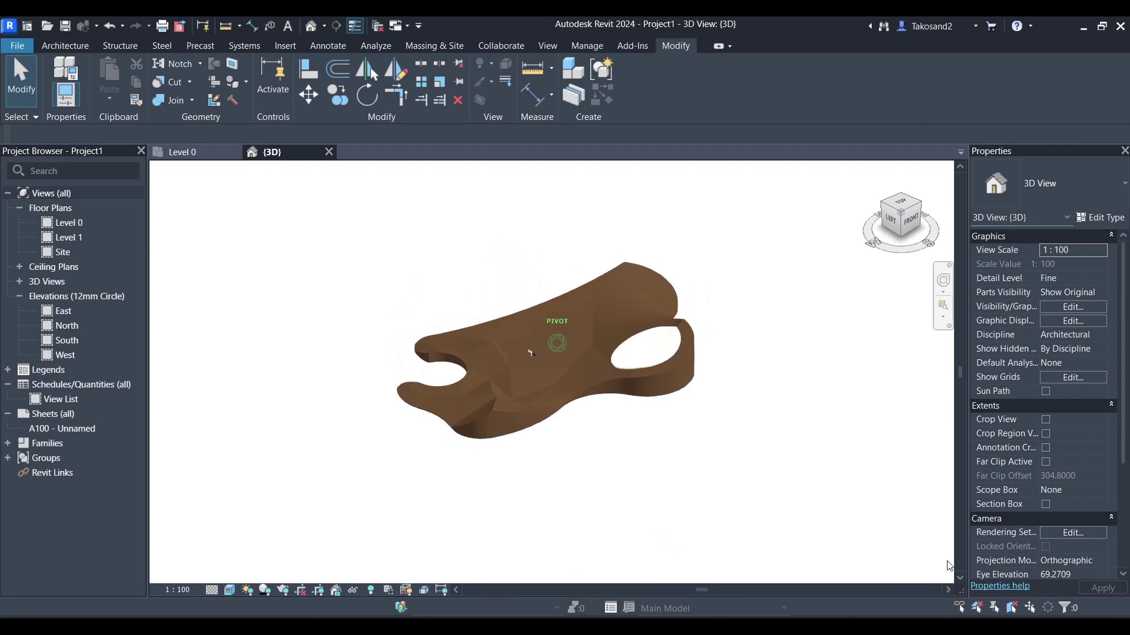
pyautogui.scroll(5, 684, 380)
pyautogui.click(619, 313)
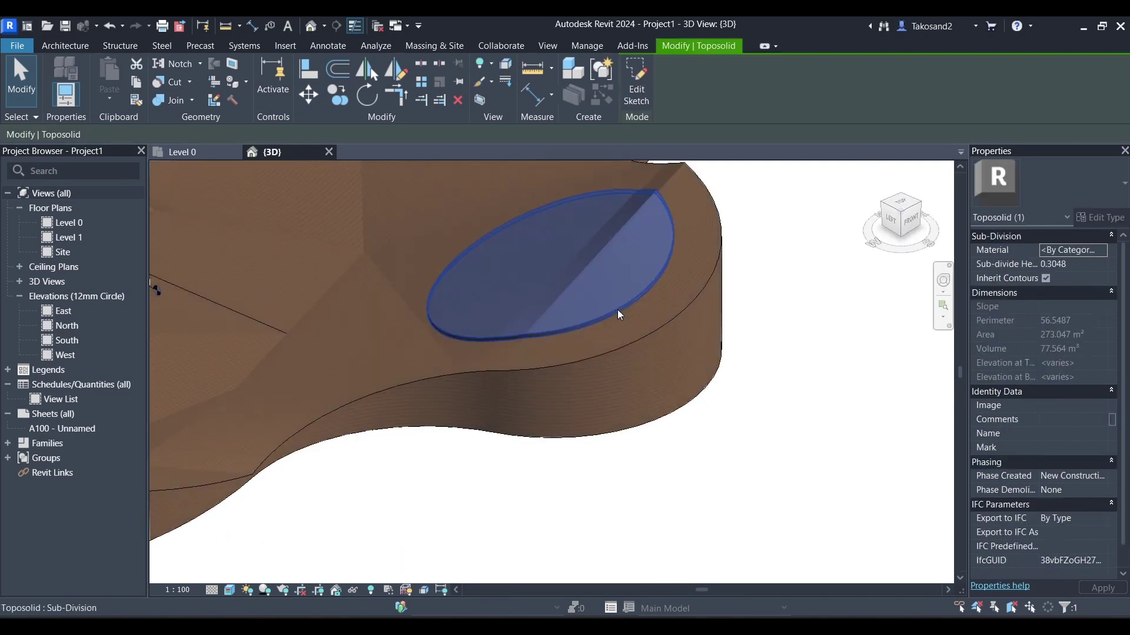
pyautogui.scroll(-2, 633, 323)
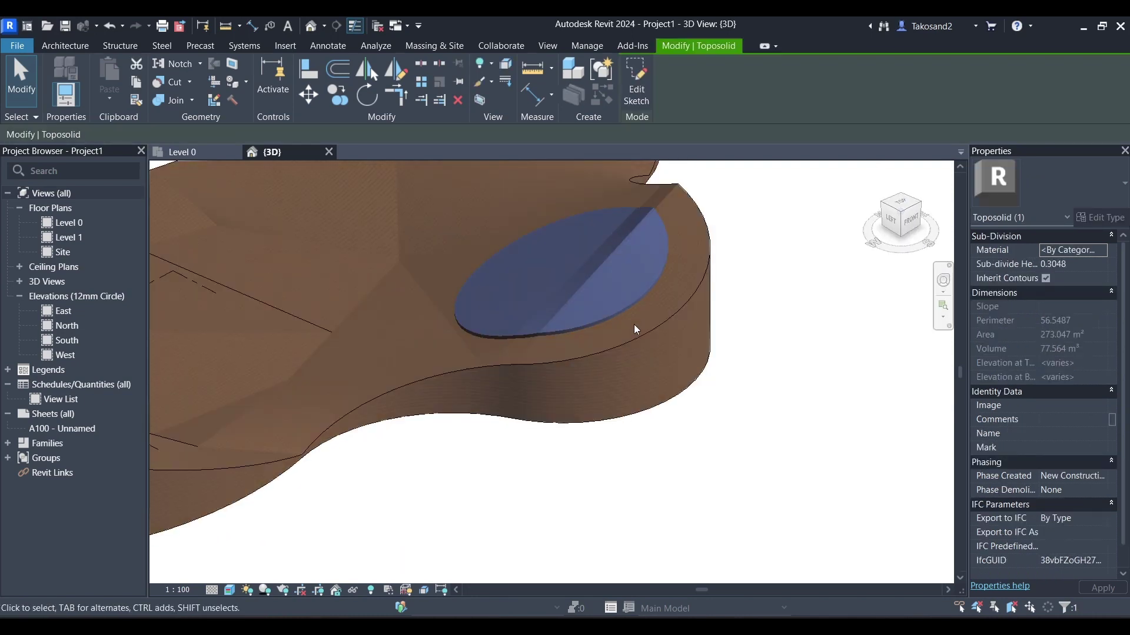
# Assign the Sand material to the sub-division through the Material Browser.
pyautogui.click(1077, 249)
pyautogui.click(1103, 251)
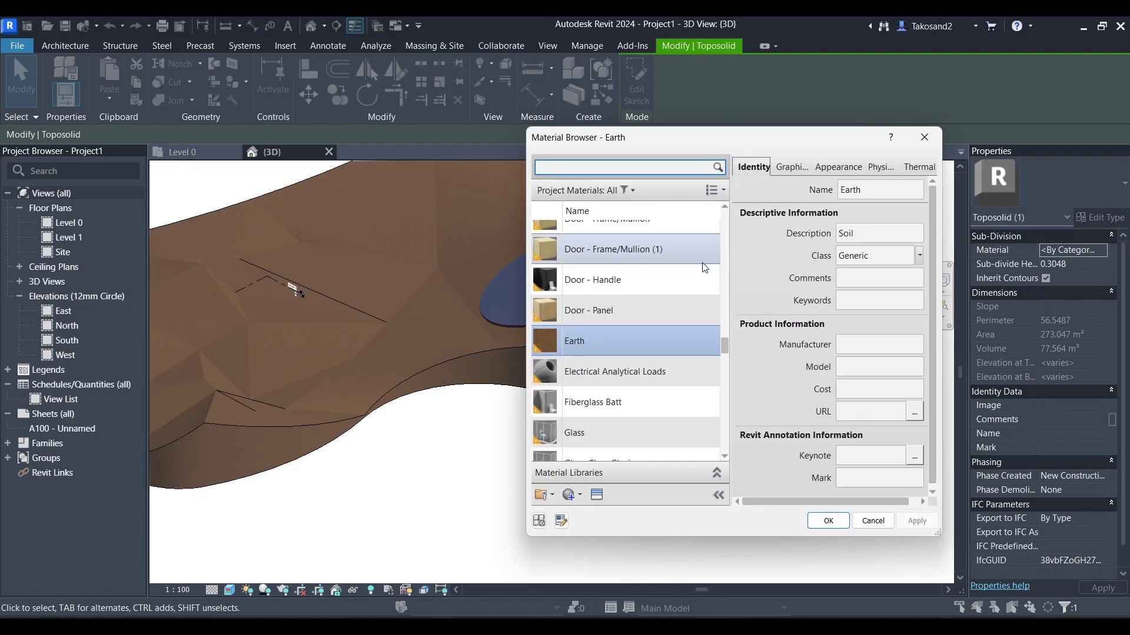
pyautogui.scroll(-4, 644, 313)
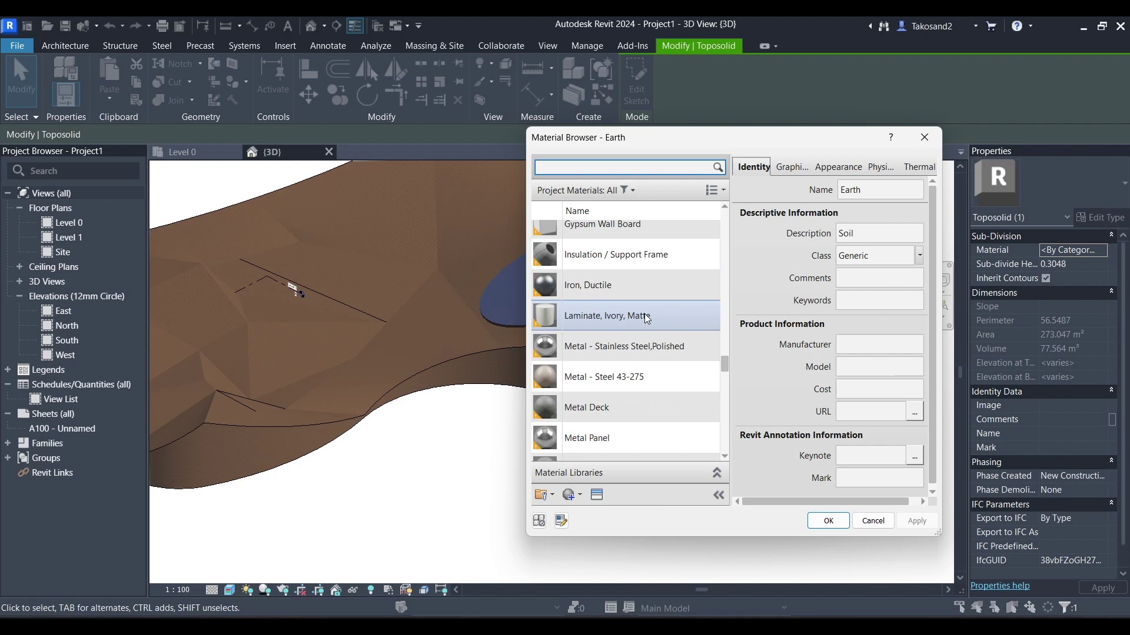
pyautogui.scroll(-2, 645, 313)
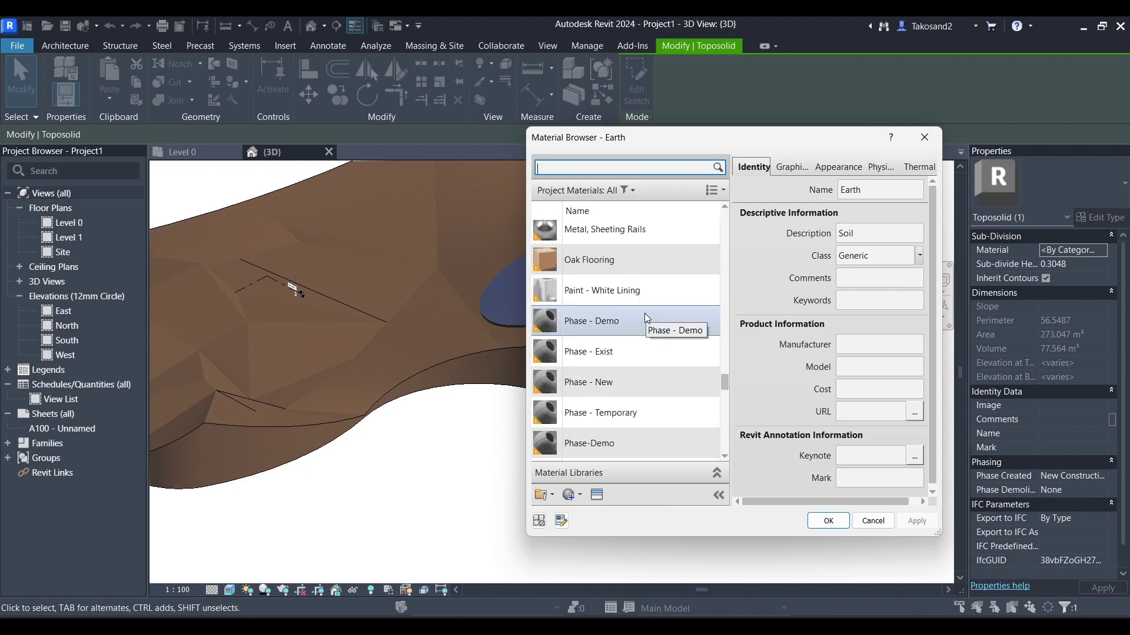
pyautogui.scroll(-2, 644, 313)
pyautogui.scroll(-3, 645, 313)
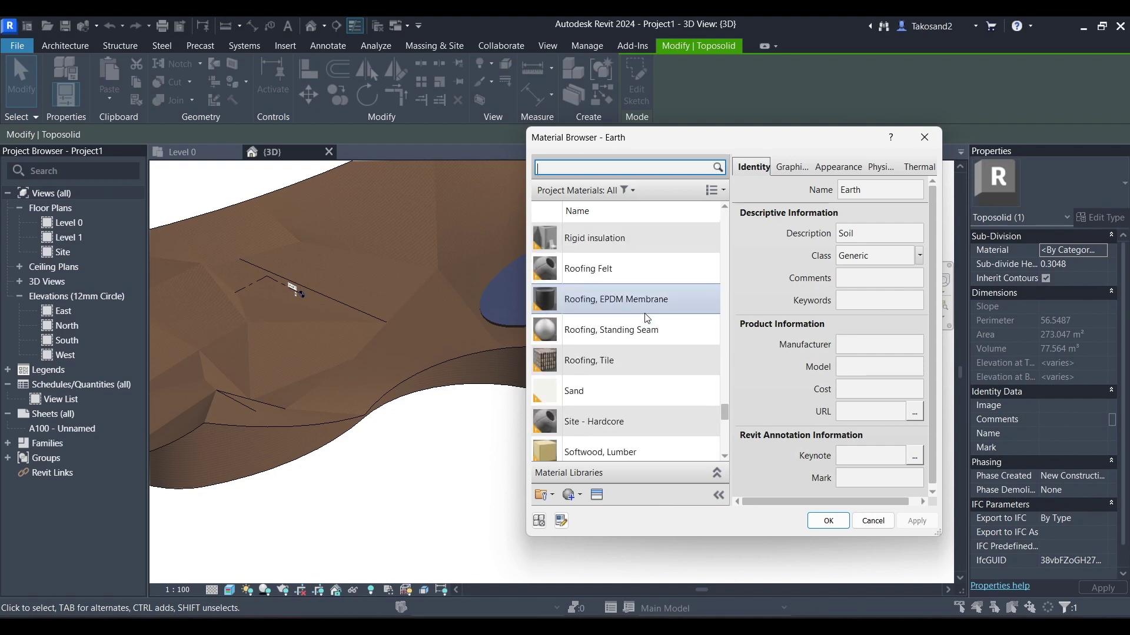
pyautogui.scroll(-1, 647, 317)
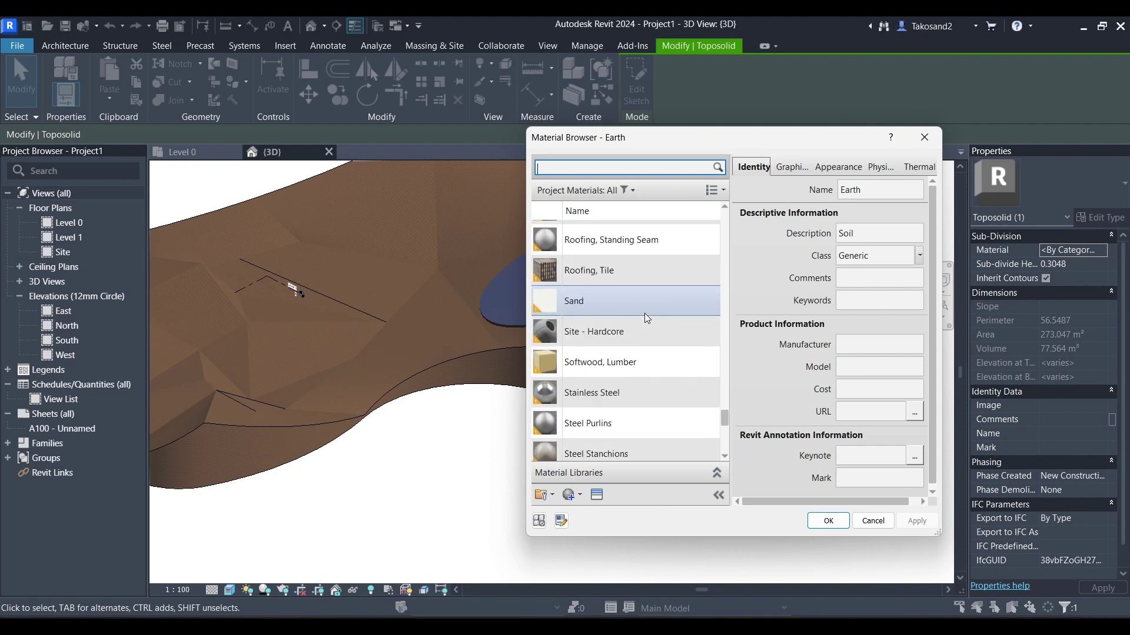
pyautogui.click(618, 362)
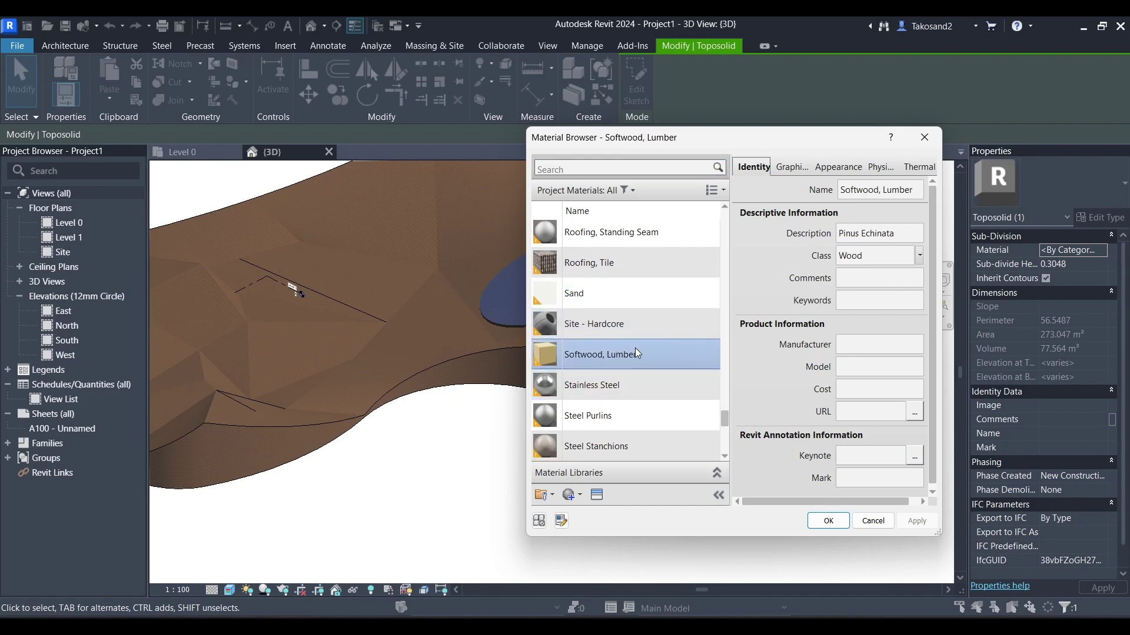
pyautogui.click(629, 294)
pyautogui.click(828, 521)
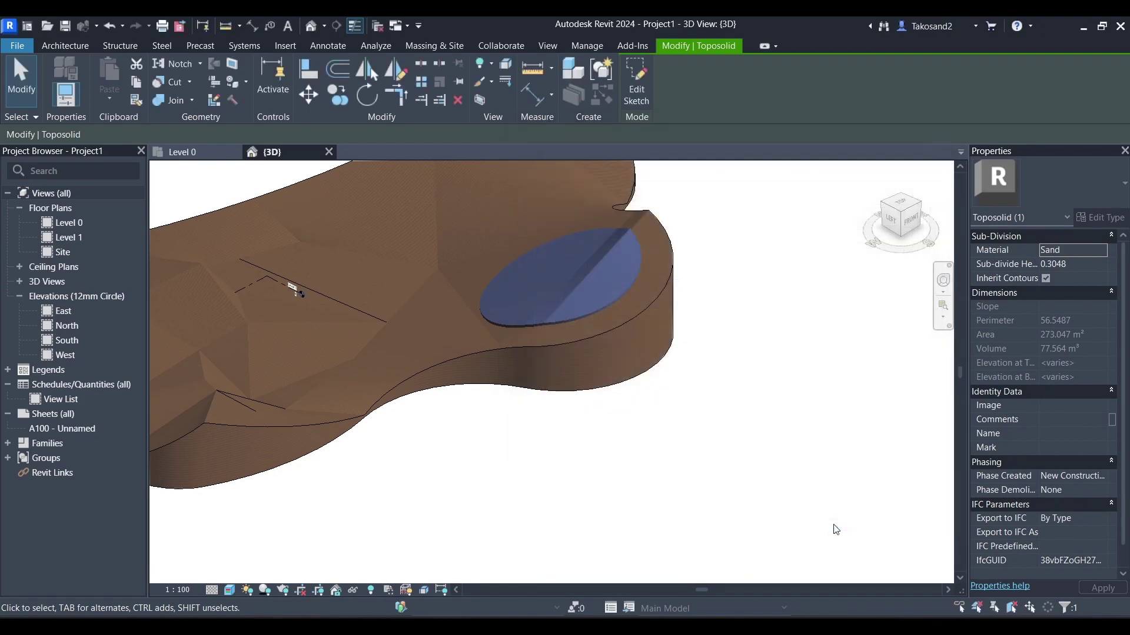
pyautogui.click(789, 512)
pyautogui.scroll(5, 599, 307)
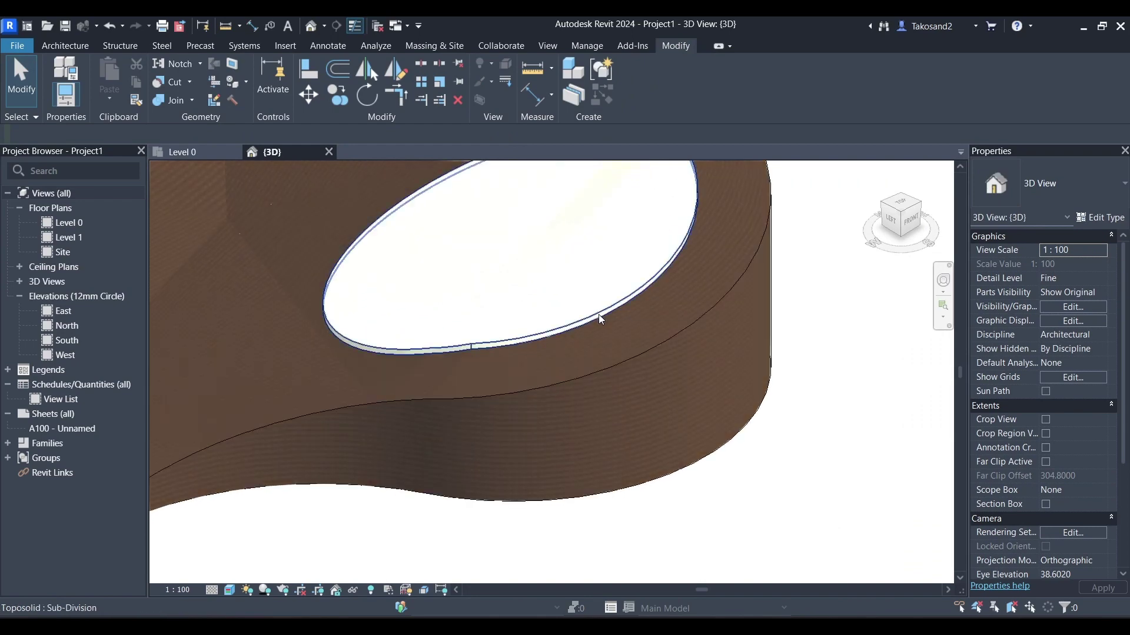
pyautogui.click(598, 314)
pyautogui.scroll(-3, 628, 326)
pyautogui.click(737, 389)
pyautogui.scroll(-4, 779, 449)
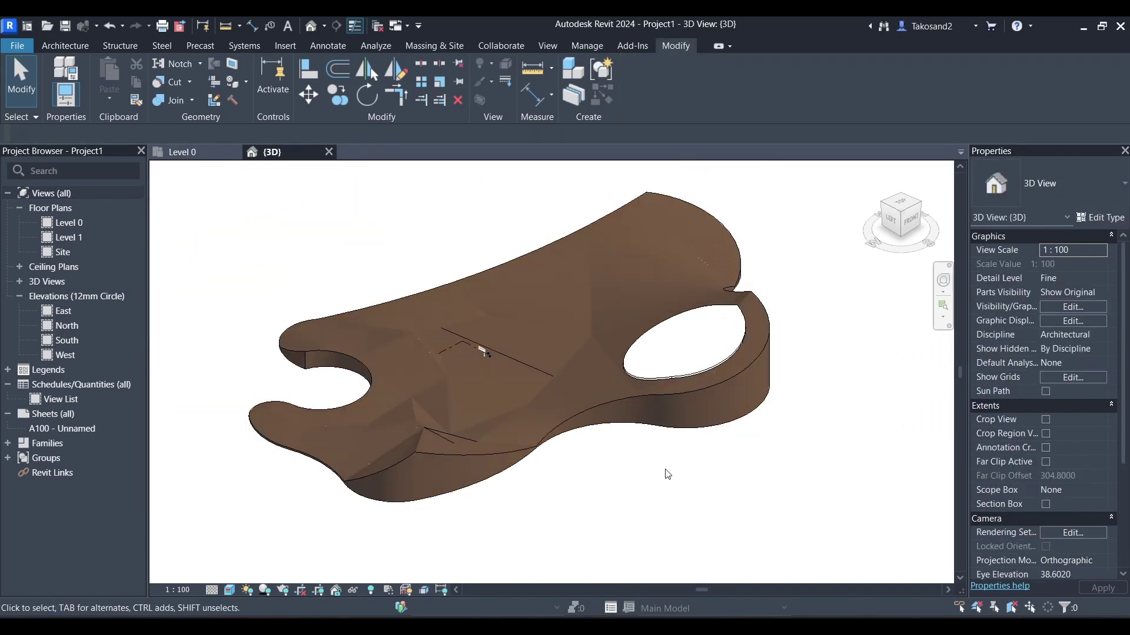
pyautogui.scroll(2, 696, 402)
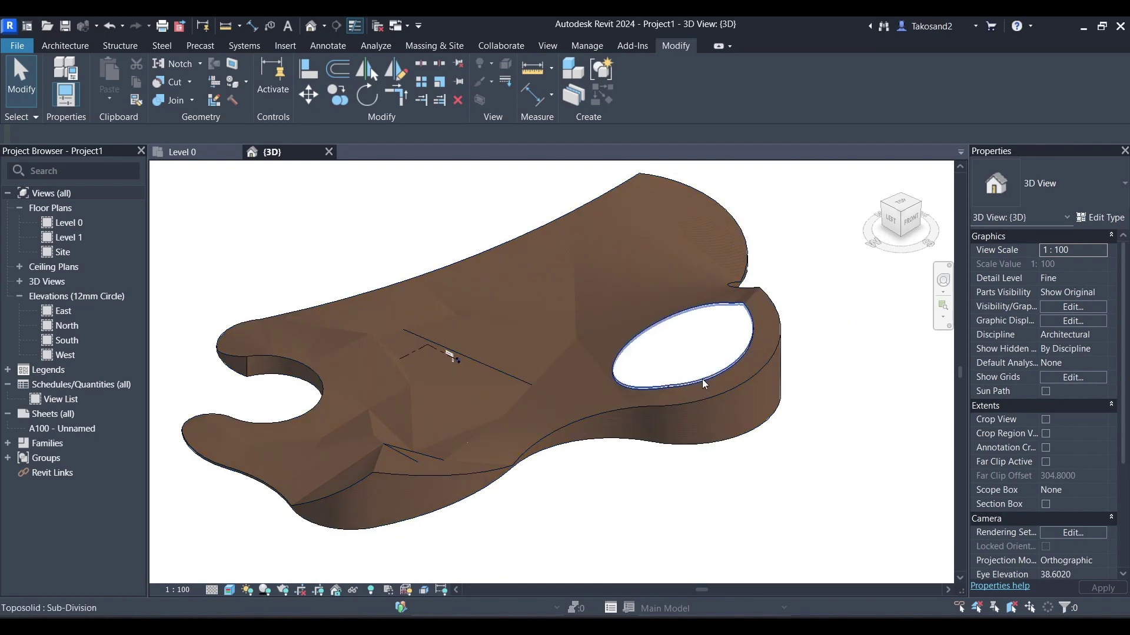
pyautogui.scroll(-2, 752, 445)
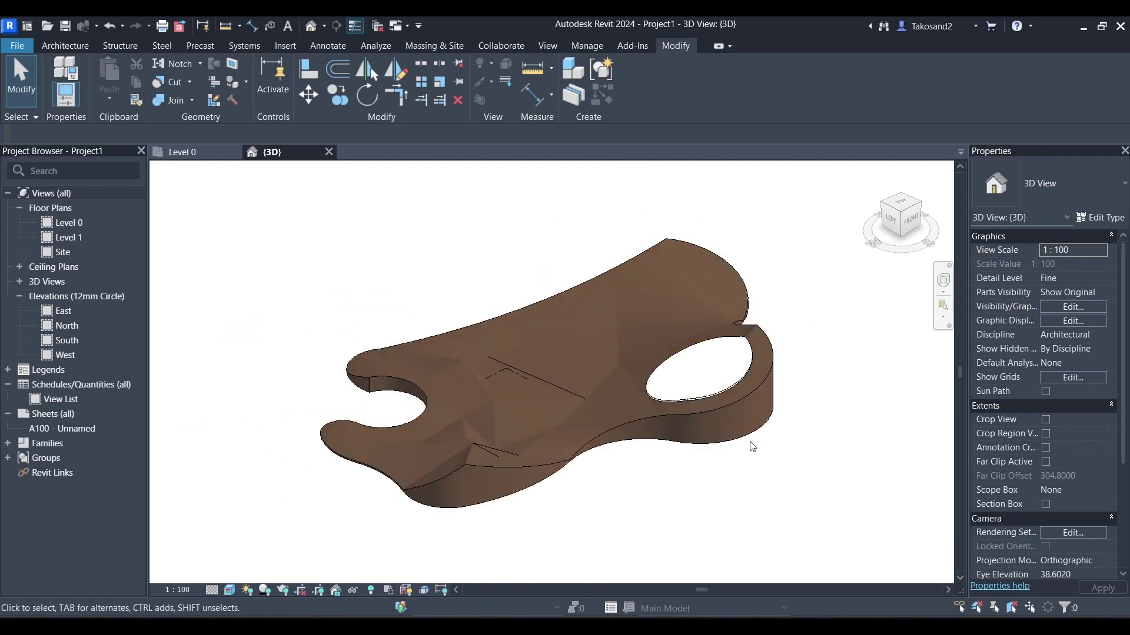
pyautogui.moveTo(901, 215)
pyautogui.mouseDown()
pyautogui.moveTo(918, 271)
pyautogui.moveTo(172, 254)
pyautogui.moveTo(284, 249)
pyautogui.moveTo(413, 299)
pyautogui.moveTo(470, 300)
pyautogui.moveTo(453, 246)
pyautogui.moveTo(321, 246)
pyautogui.mouseUp()
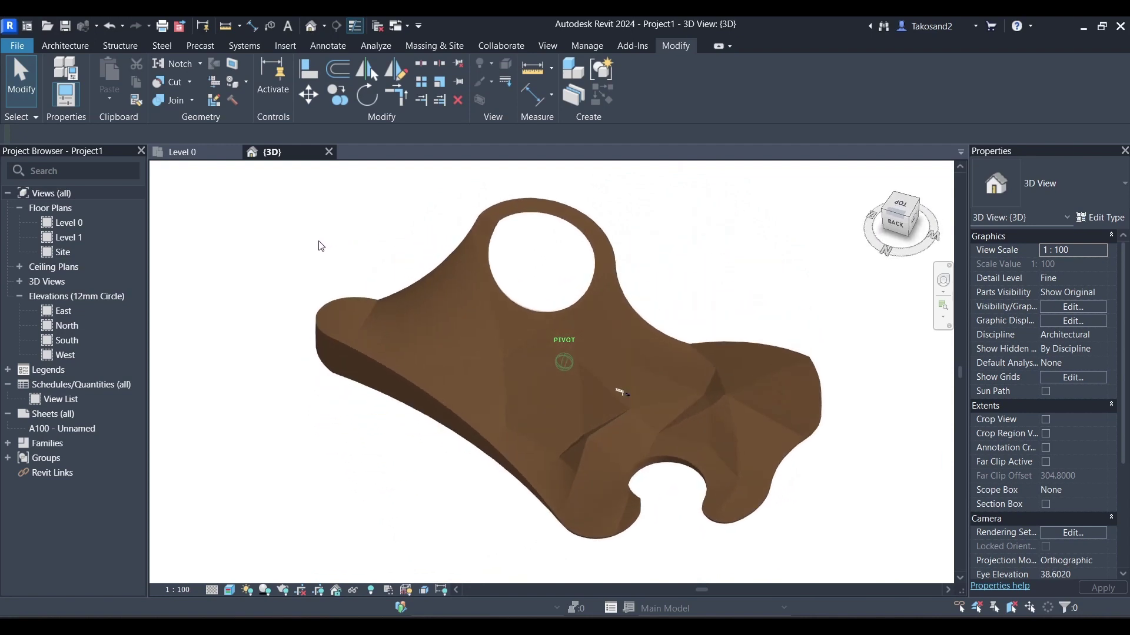
pyautogui.keyDown('shift'); pyautogui.moveTo(320, 246); pyautogui.dragTo(330, 267, button='middle'); pyautogui.keyUp('shift')
pyautogui.scroll(3, 427, 310)
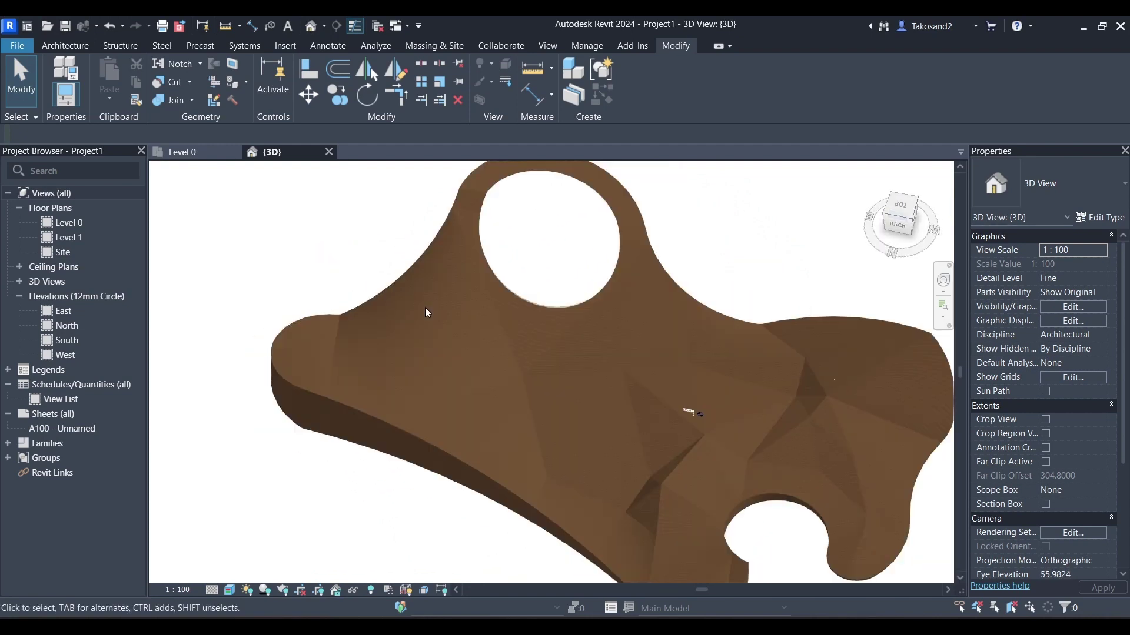
pyautogui.scroll(-2, 424, 307)
pyautogui.scroll(-1, 376, 321)
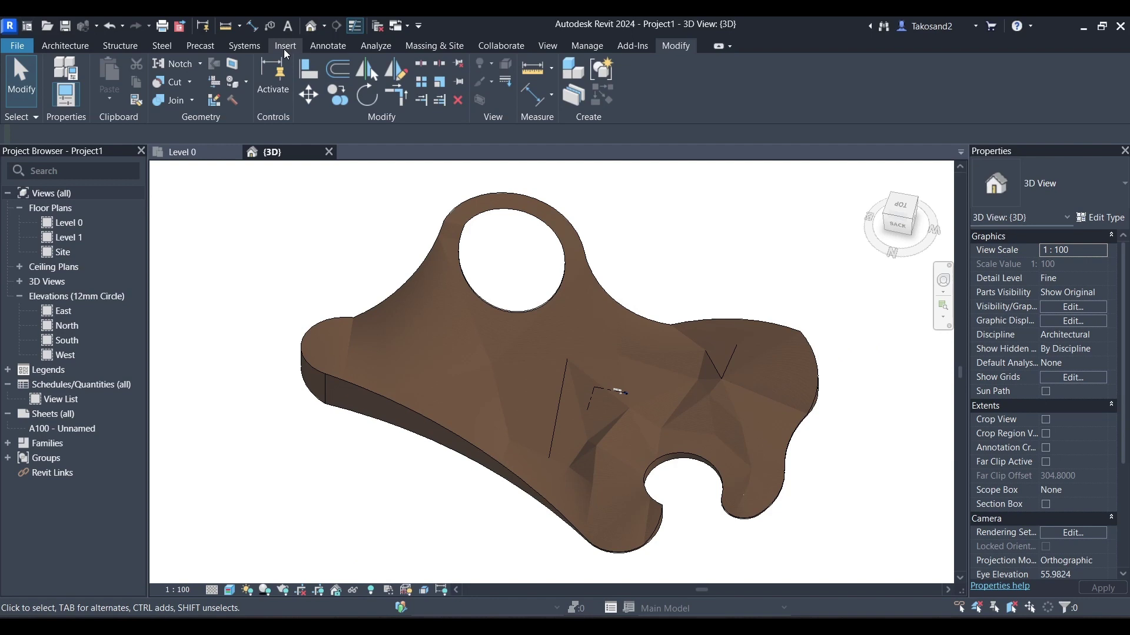
# Sketch a circle of radius 6.0 in the toposolid's Split/Sub-divide mode.
pyautogui.click(384, 293)
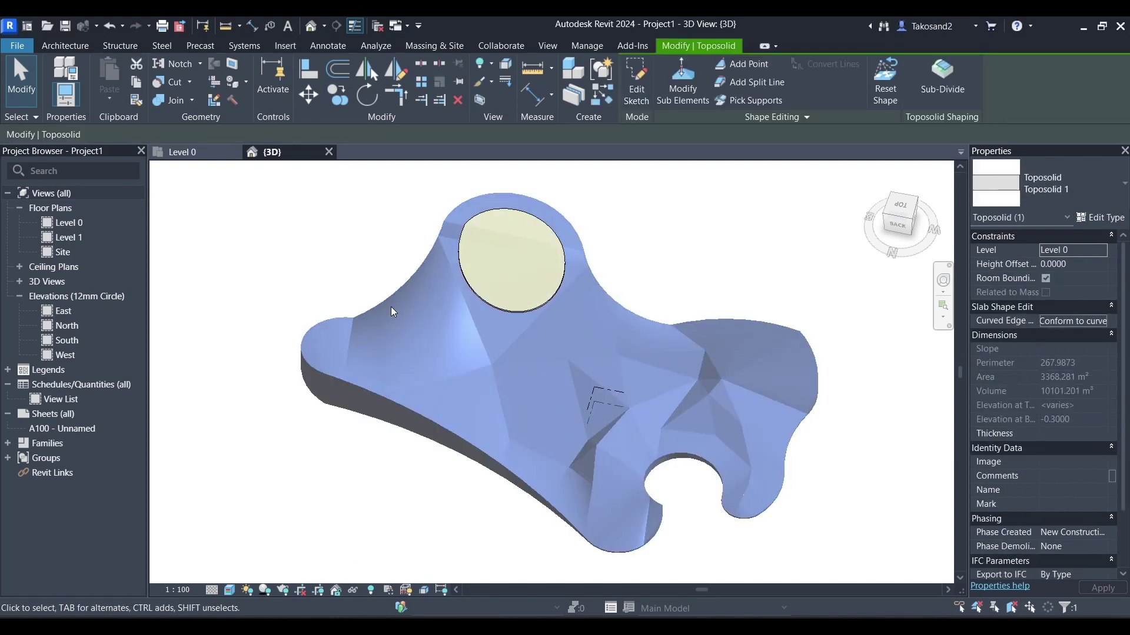
pyautogui.click(425, 66)
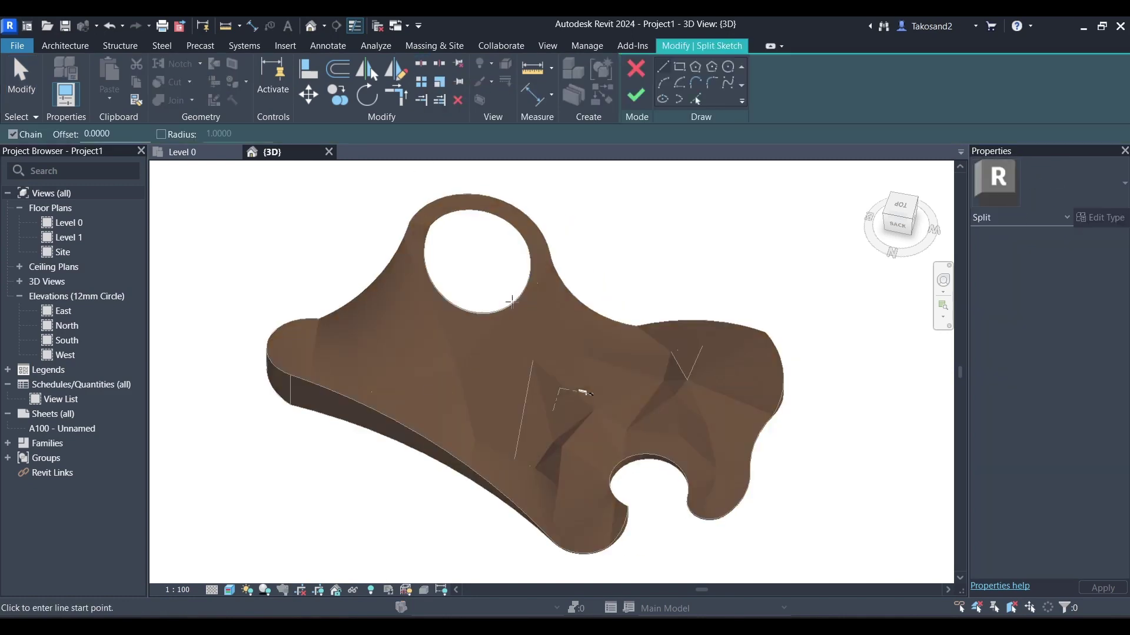
pyautogui.scroll(1, 551, 207)
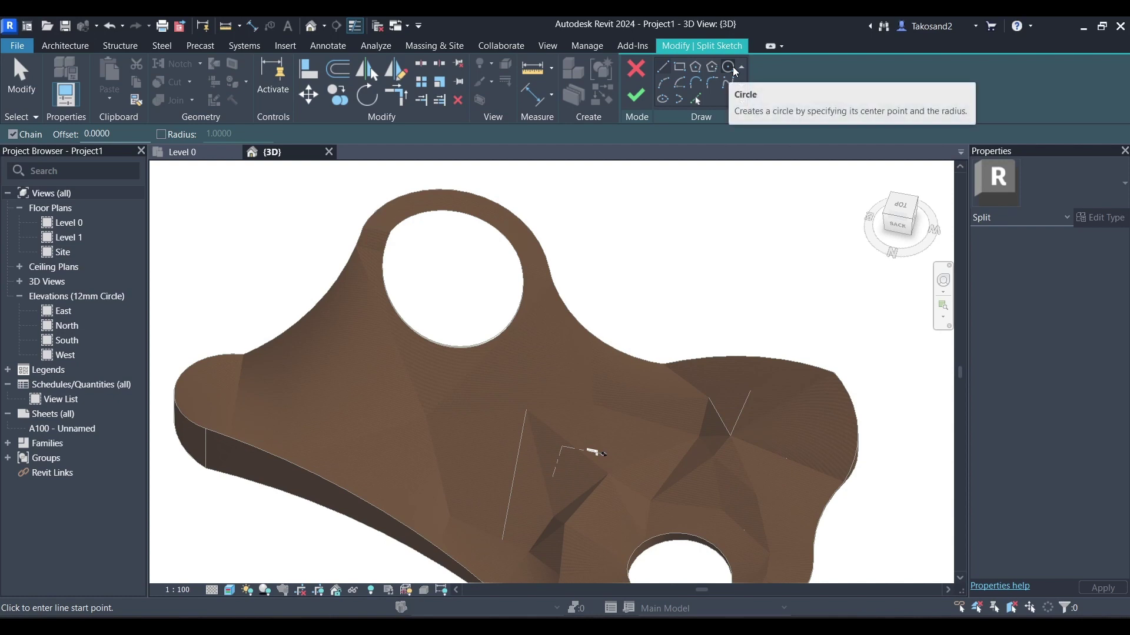
pyautogui.click(728, 67)
pyautogui.scroll(-3, 498, 406)
pyautogui.scroll(2, 447, 391)
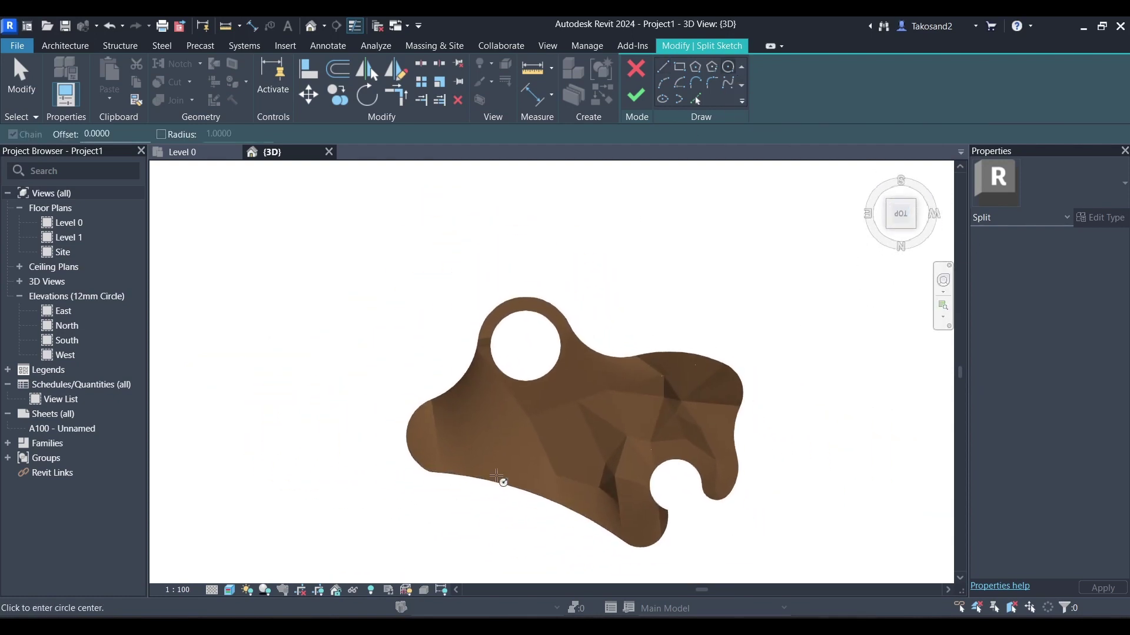
pyautogui.scroll(5, 497, 476)
pyautogui.click(447, 308)
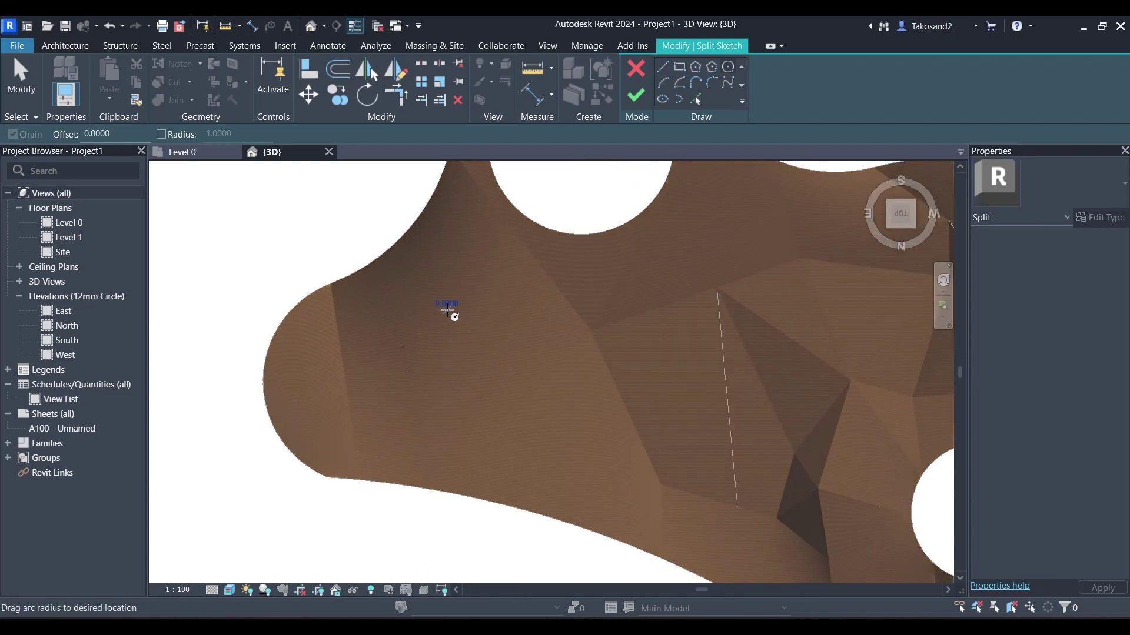
pyautogui.click(409, 364)
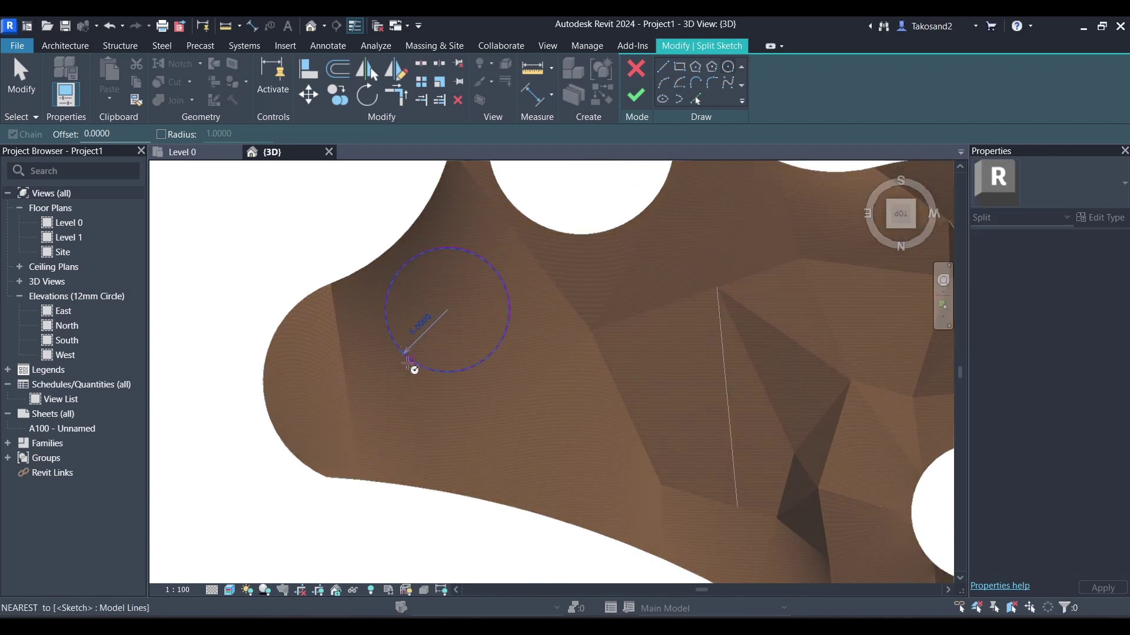
pyautogui.press('Escape')
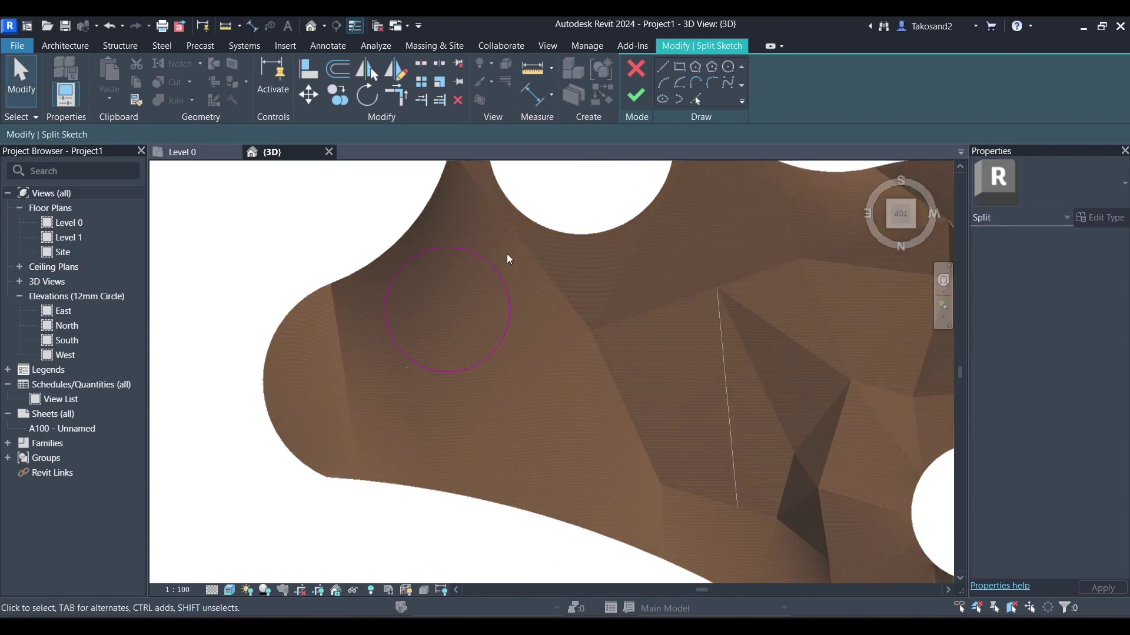
# Nudge the sketched circle down and left onto the toposolid's rounded left lobe.
pyautogui.click(450, 360)
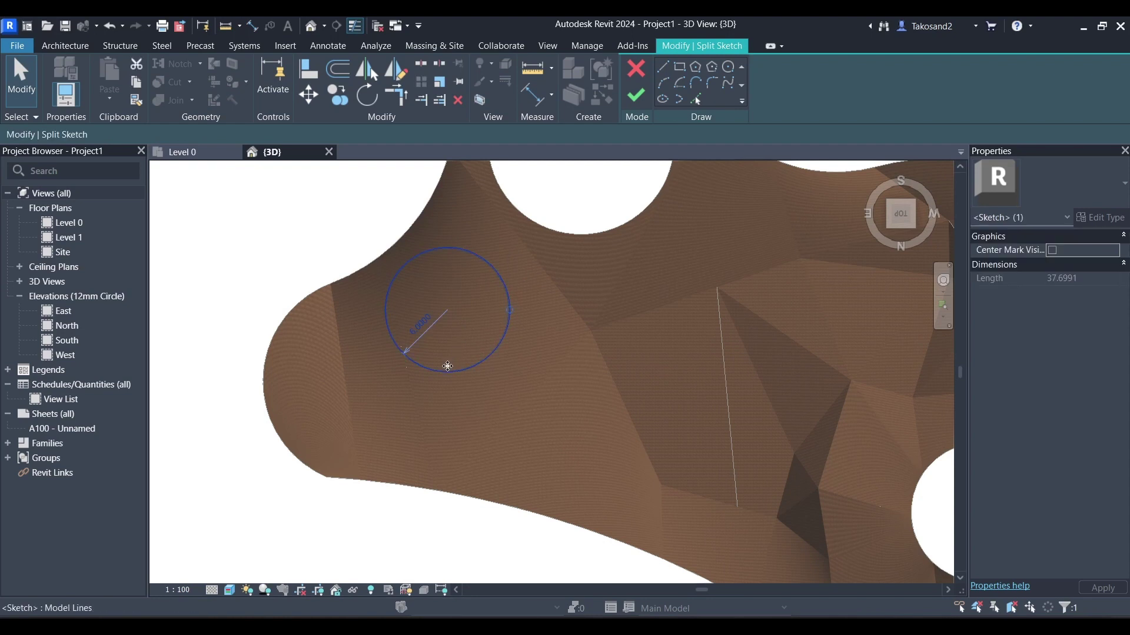
pyautogui.press('Down')
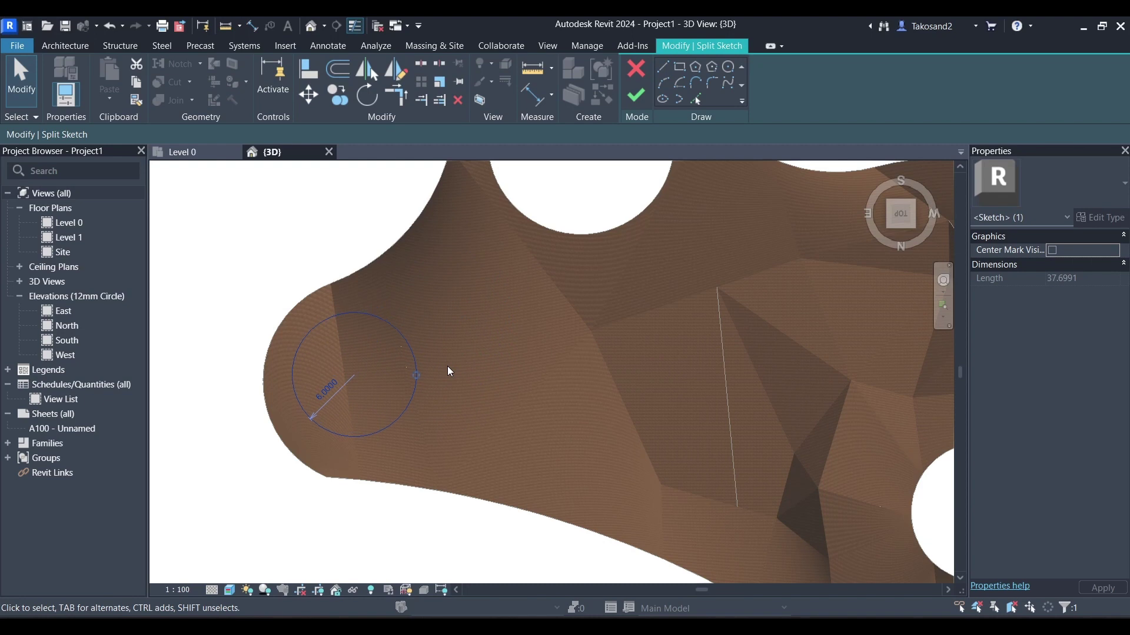
pyautogui.press('Left')
pyautogui.press('Left')
pyautogui.press('Left')
pyautogui.press('Left')
pyautogui.press('Left')
pyautogui.press('Left')
pyautogui.press('Down')
pyautogui.press('Down')
# Finish the sketch and choose Delete Instance(s) to discard the failed sub-division.
pyautogui.click(637, 103)
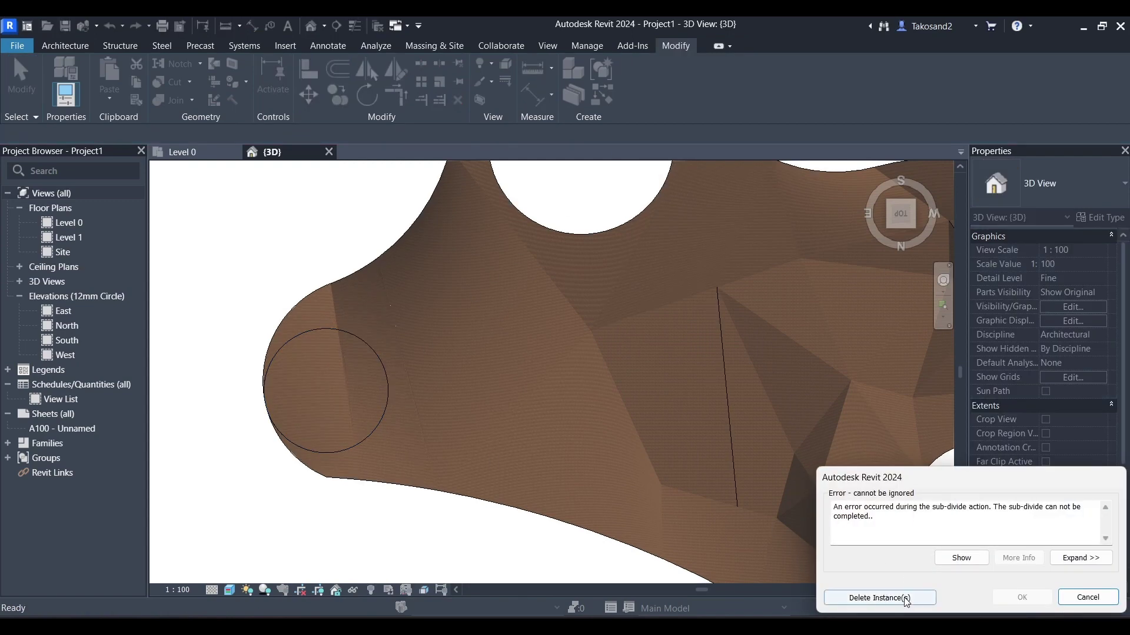
pyautogui.click(880, 598)
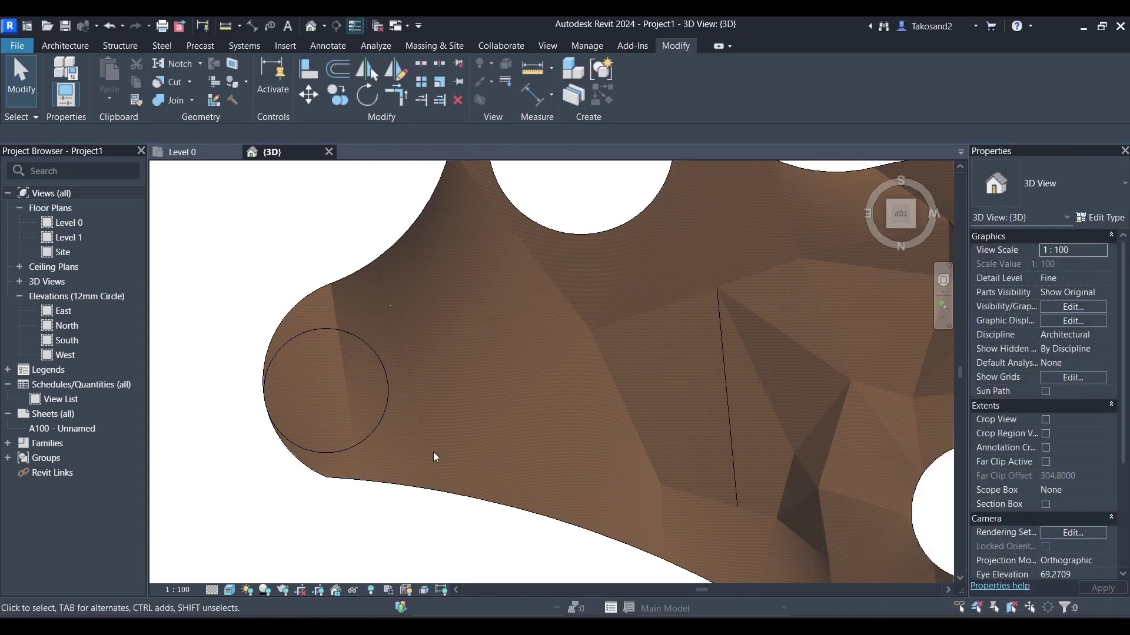
pyautogui.scroll(-3, 432, 387)
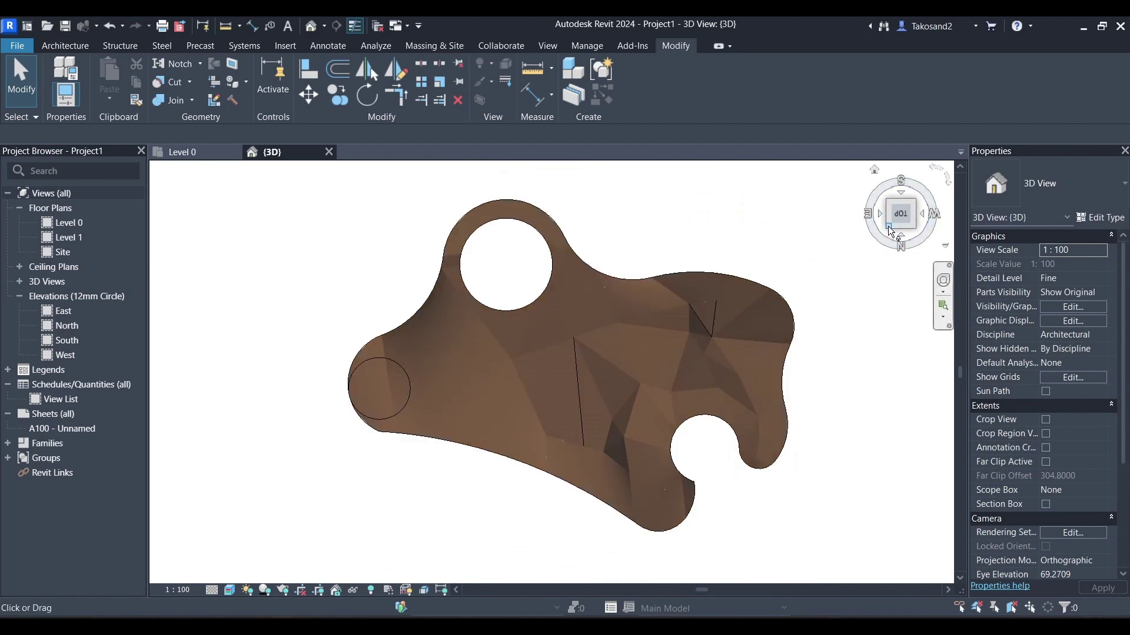
pyautogui.moveTo(893, 226); pyautogui.dragTo(939, 167)
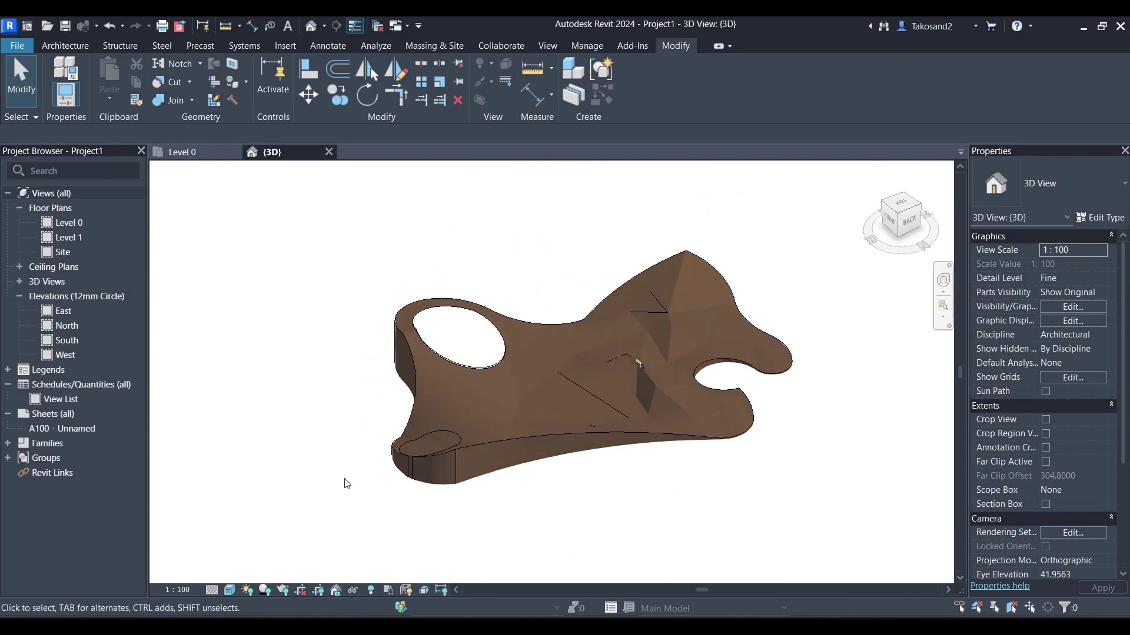
pyautogui.scroll(5, 389, 483)
pyautogui.click(522, 374)
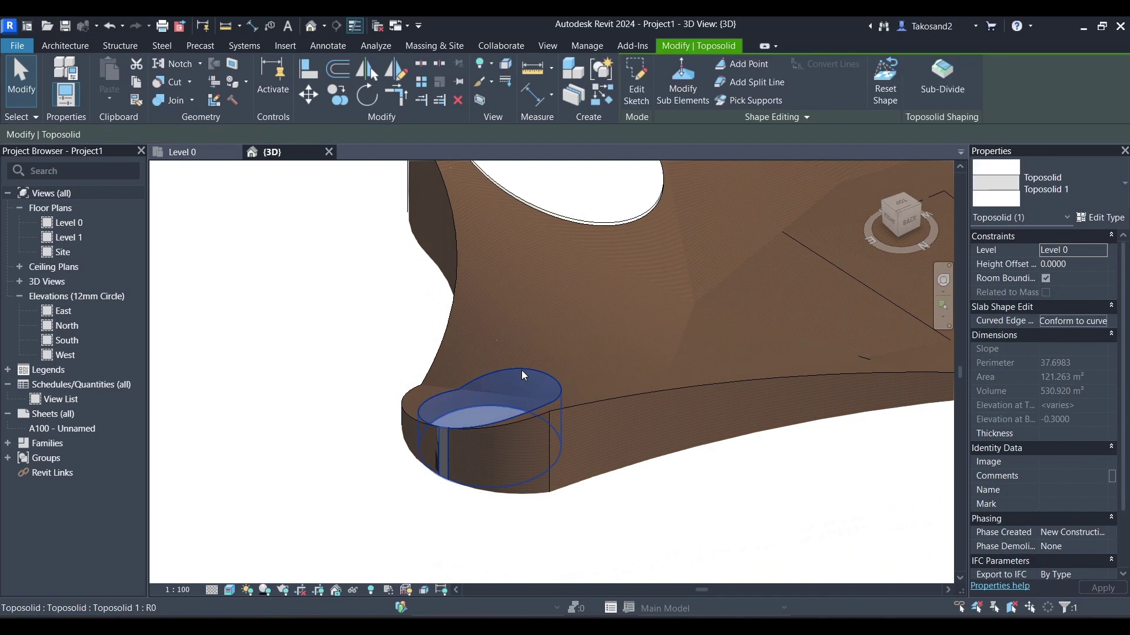
pyautogui.keyDown('shift'); pyautogui.moveTo(521, 374); pyautogui.dragTo(429, 462, button='middle'); pyautogui.keyUp('shift')
pyautogui.scroll(3, 495, 404)
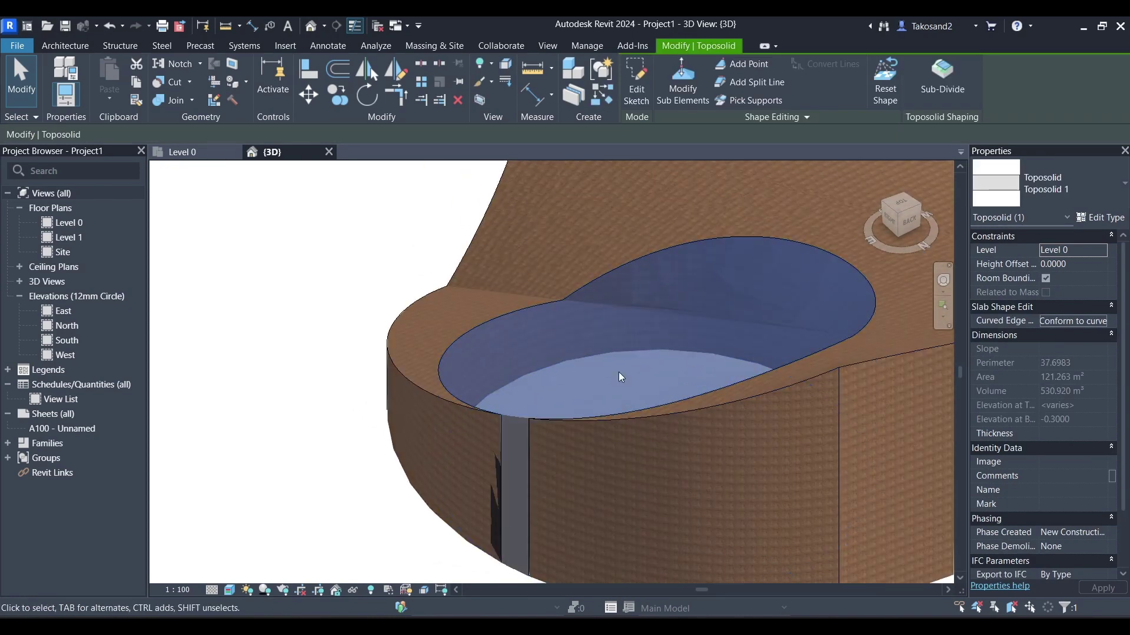
pyautogui.scroll(-2, 522, 365)
# Delete the leftover sub-division patch sitting over the hole in the toposolid.
pyautogui.click(521, 365)
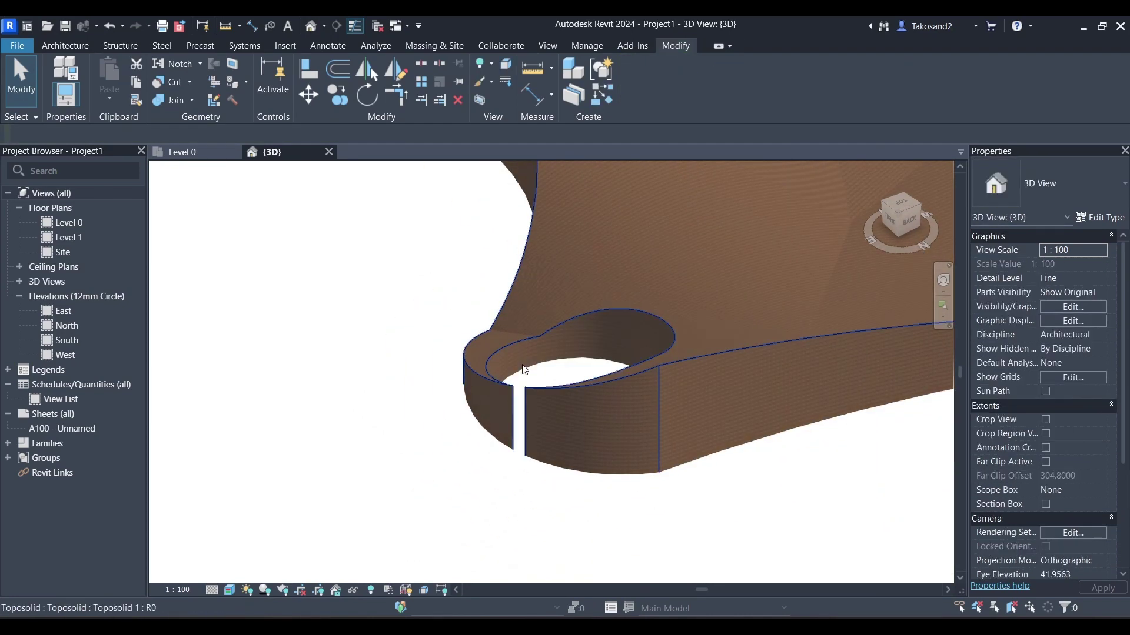
pyautogui.scroll(-1, 492, 404)
pyautogui.scroll(2, 541, 390)
pyautogui.scroll(-2, 542, 390)
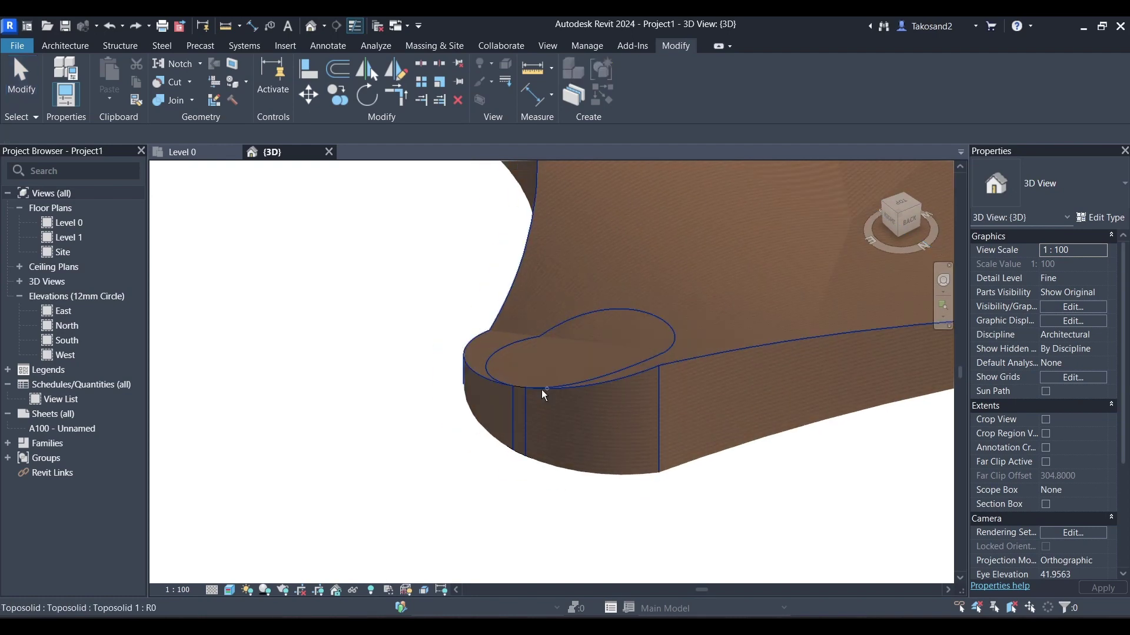
pyautogui.moveTo(541, 389); pyautogui.dragTo(442, 444, button='middle')
pyautogui.scroll(-3, 655, 492)
pyautogui.scroll(3, 539, 278)
pyautogui.scroll(2, 539, 277)
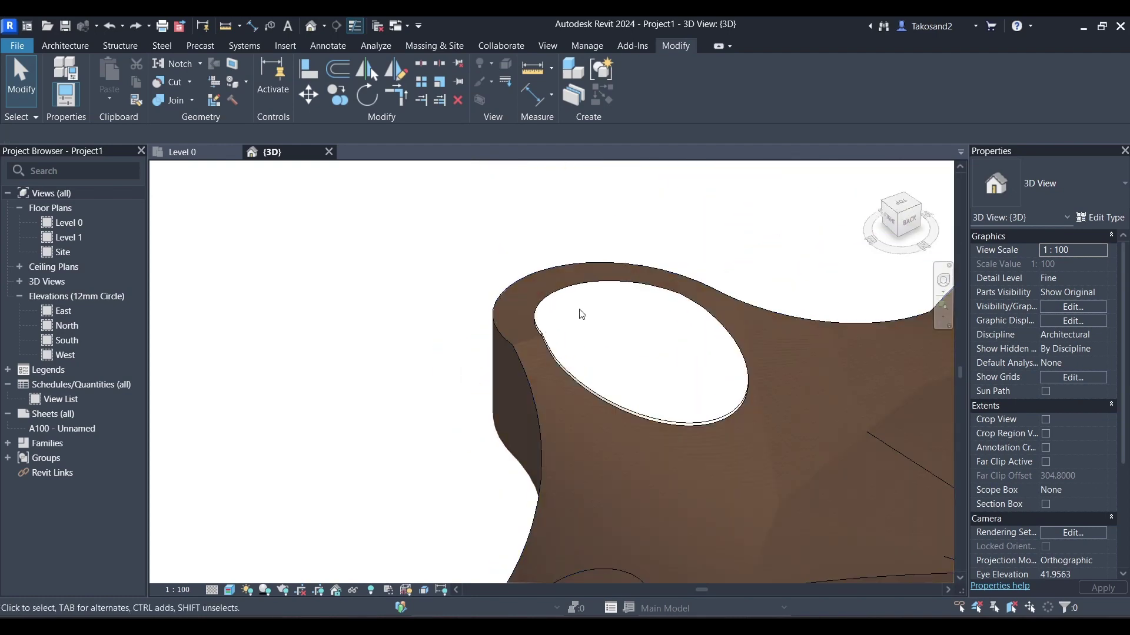
pyautogui.click(583, 285)
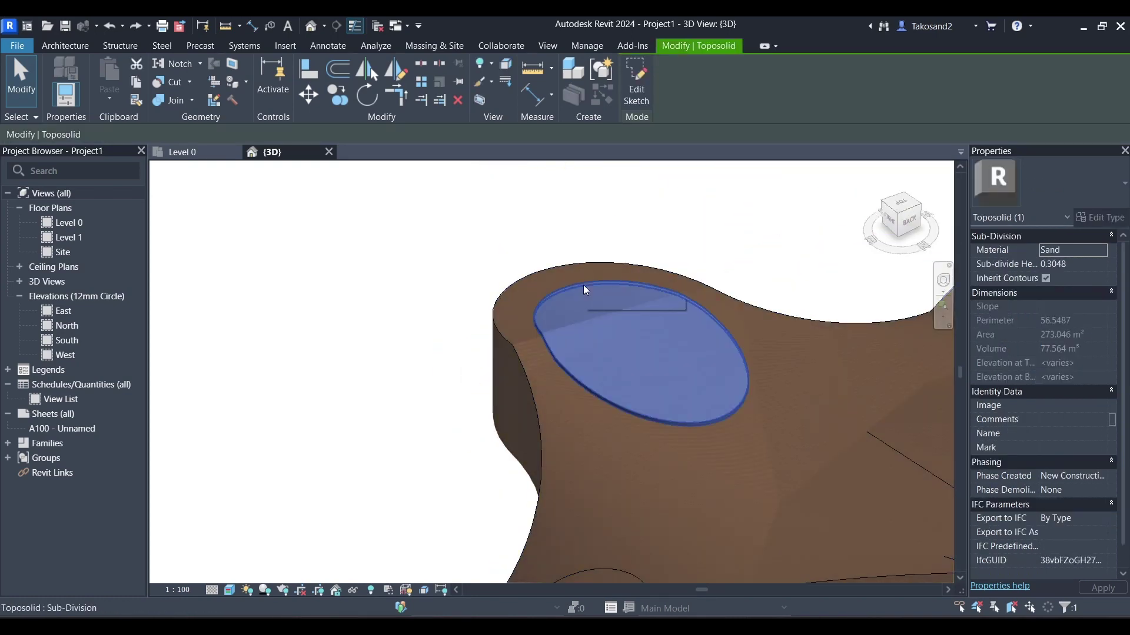
pyautogui.press('Delete')
pyautogui.scroll(-3, 494, 315)
pyautogui.scroll(3, 478, 424)
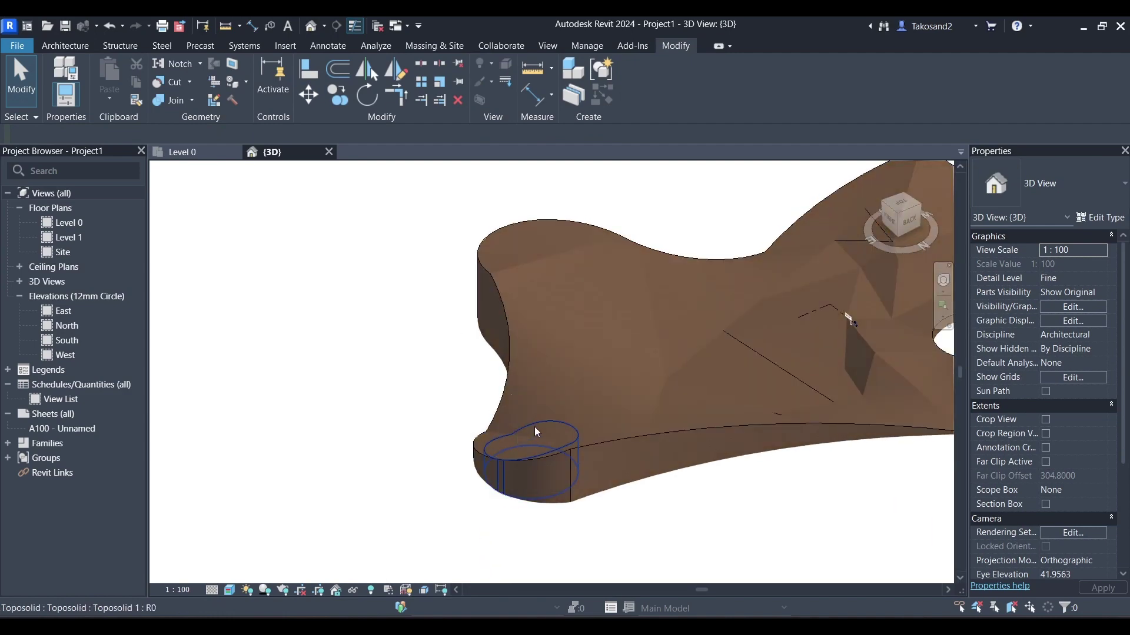
# Reorient to a top view, tilt to a back-top view, and bring up the Structure tab.
pyautogui.click(547, 428)
pyautogui.press('Escape')
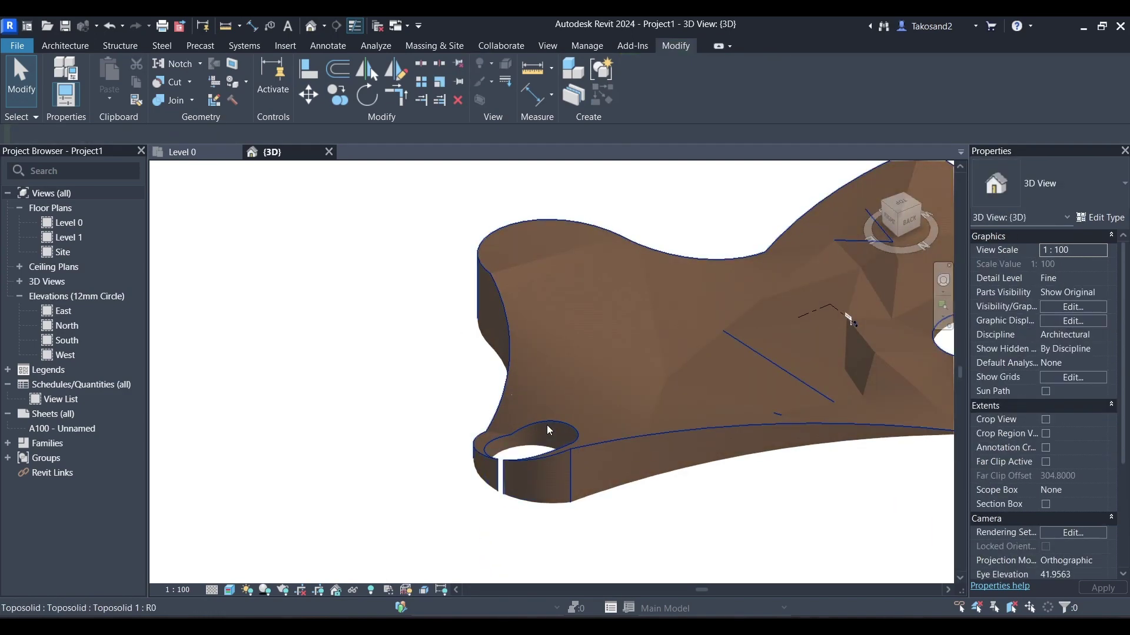
pyautogui.scroll(2, 536, 460)
pyautogui.scroll(-5, 467, 470)
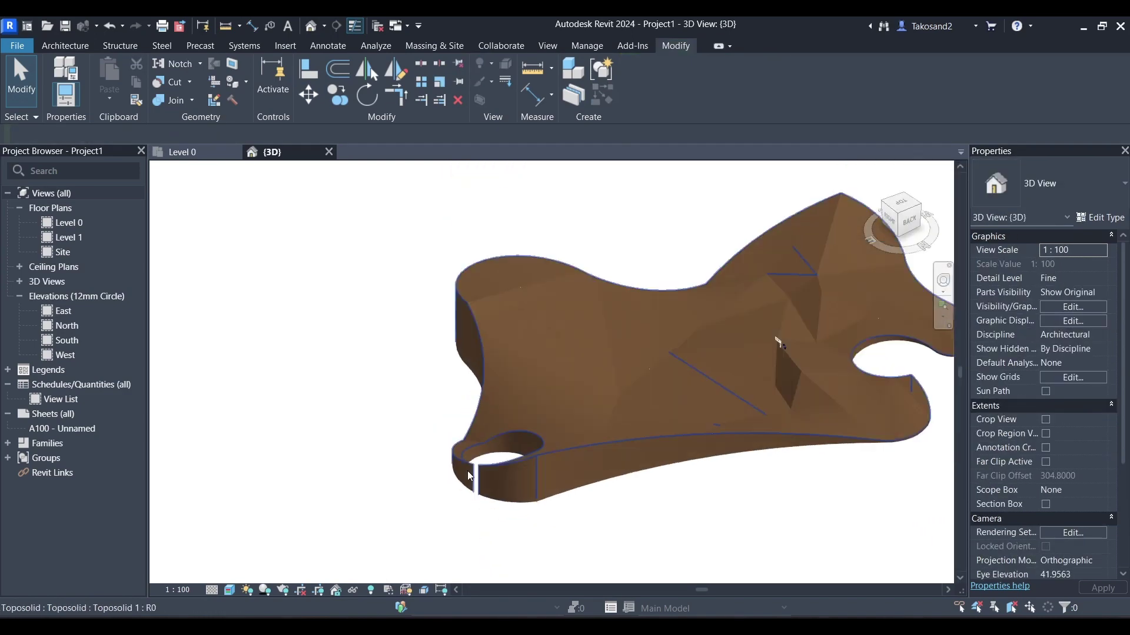
pyautogui.click(906, 212)
pyautogui.keyDown('shift'); pyautogui.moveTo(843, 291); pyautogui.dragTo(457, 197, button='middle'); pyautogui.keyUp('shift')
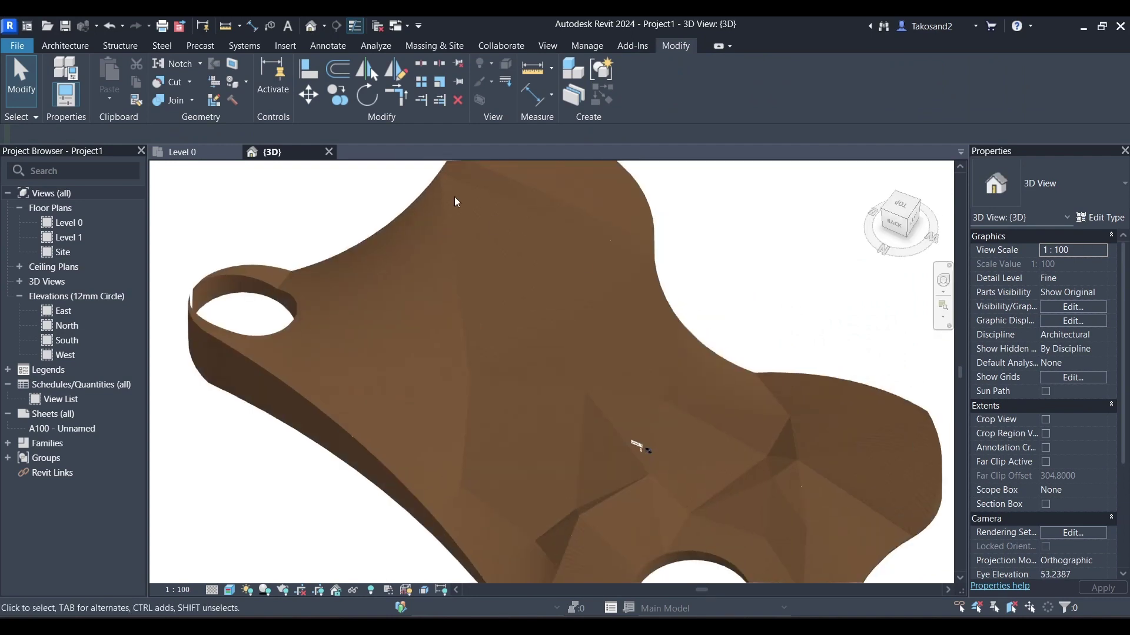
pyautogui.click(127, 45)
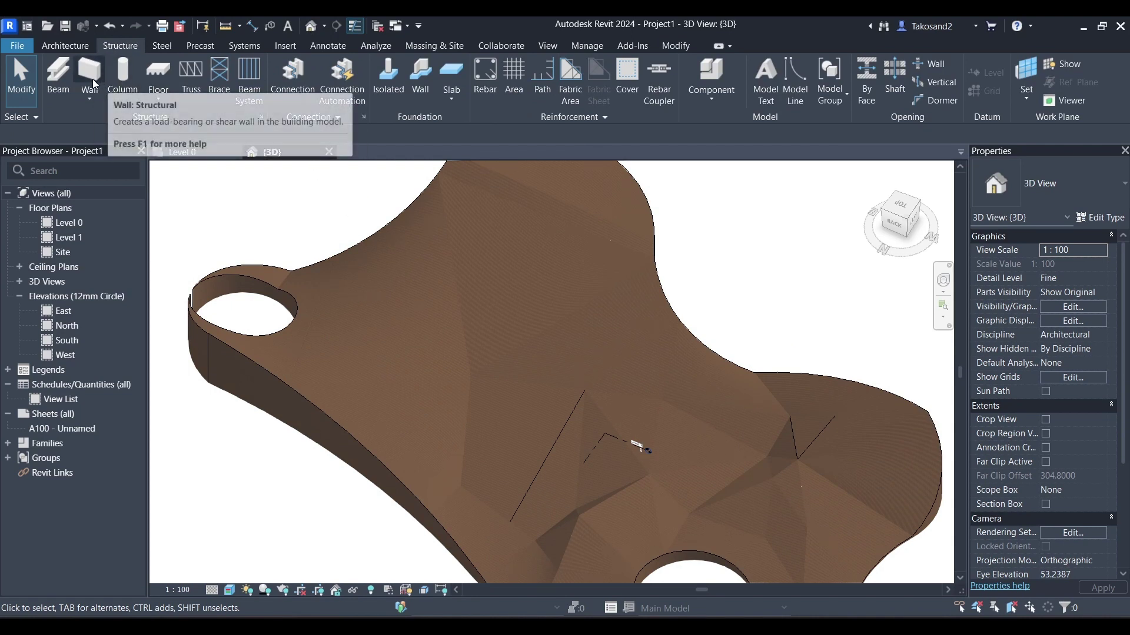
# Sketch a rectangular structural floor on Level 0 over the toposolid: 112 m², 0.47 thick.
pyautogui.click(150, 76)
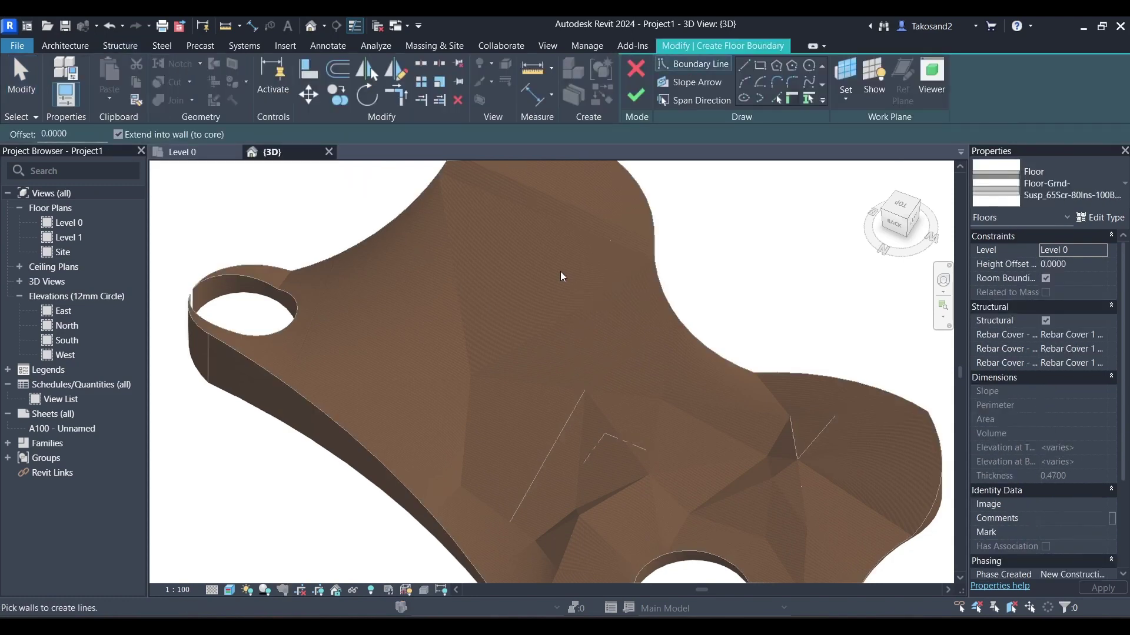
pyautogui.click(756, 66)
pyautogui.click(522, 313)
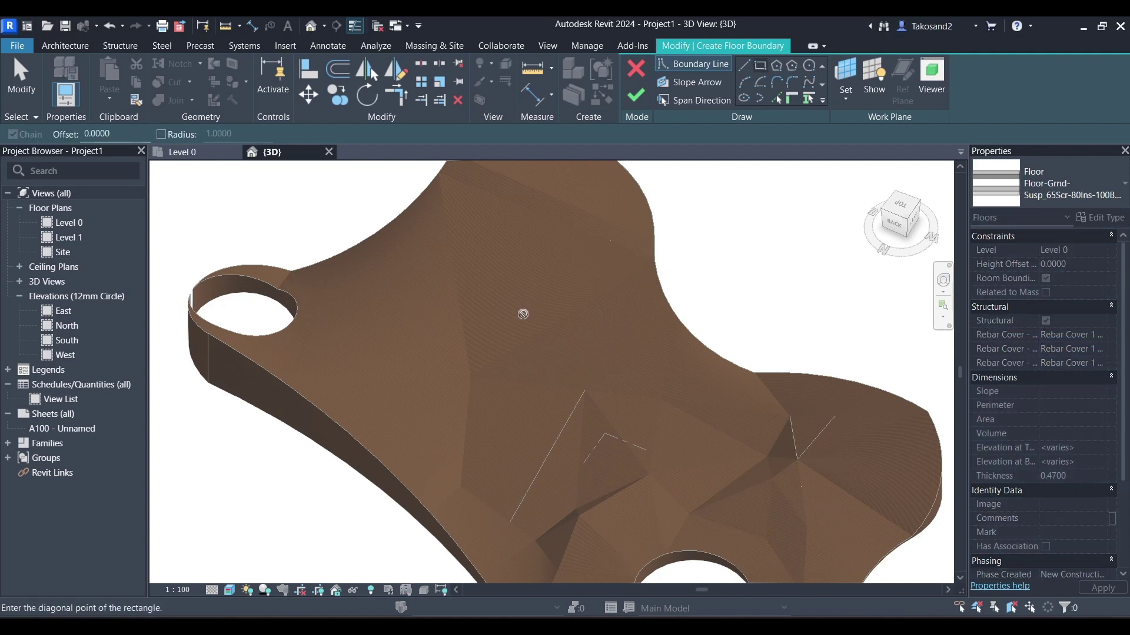
pyautogui.click(532, 411)
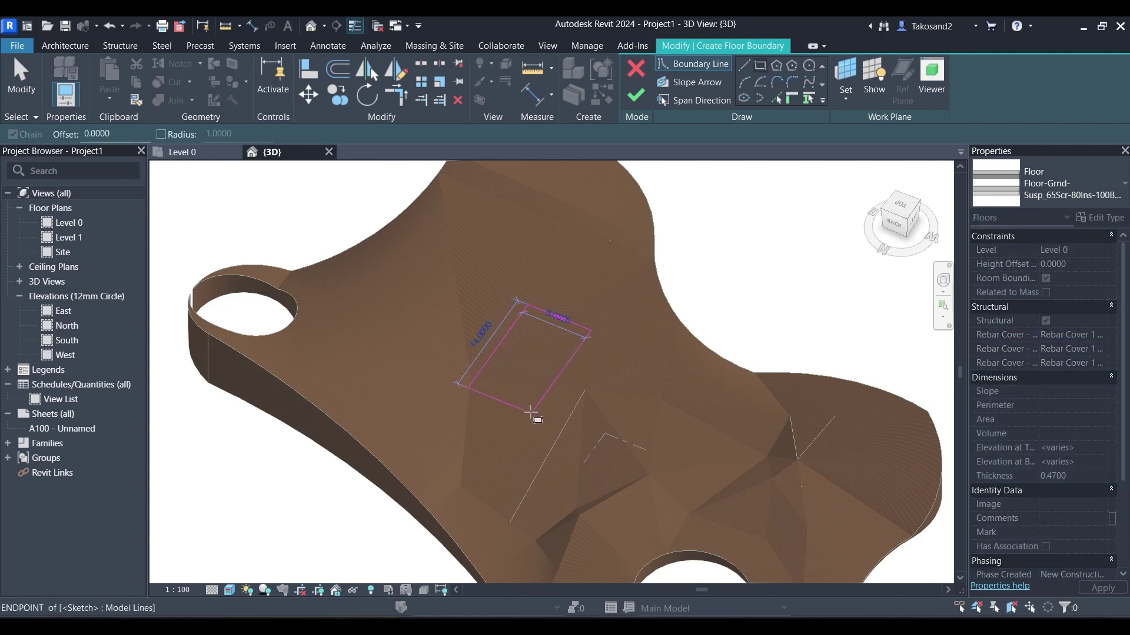
pyautogui.click(641, 94)
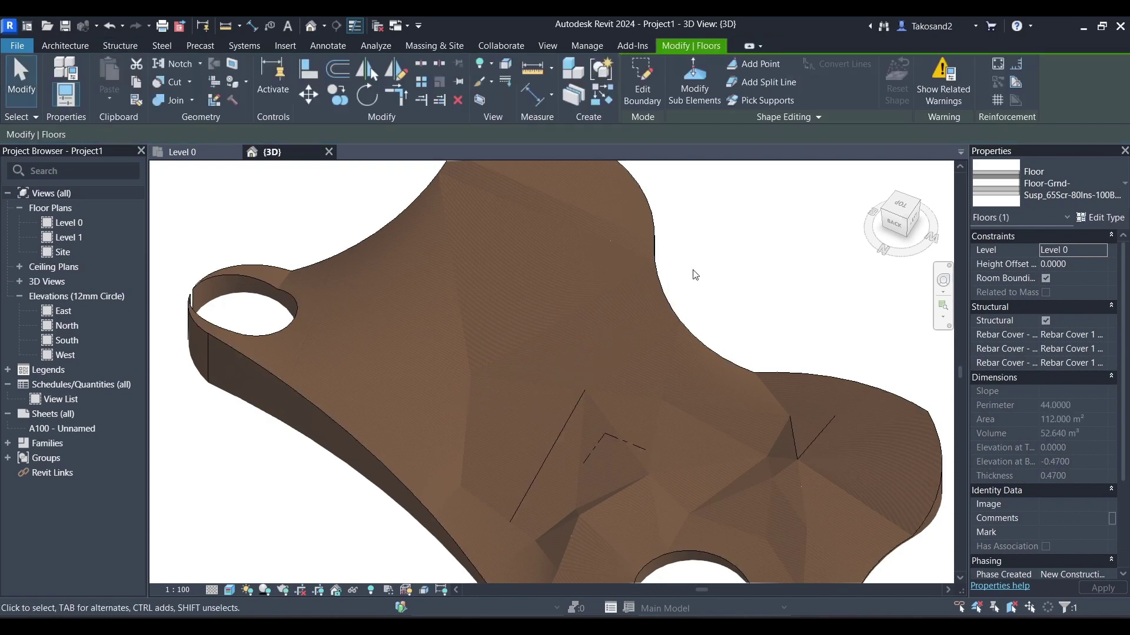
pyautogui.click(723, 264)
# Give the rectangular structural floor a Height Offset From Level of 3.0000, then deselect it.
pyautogui.scroll(-3, 530, 348)
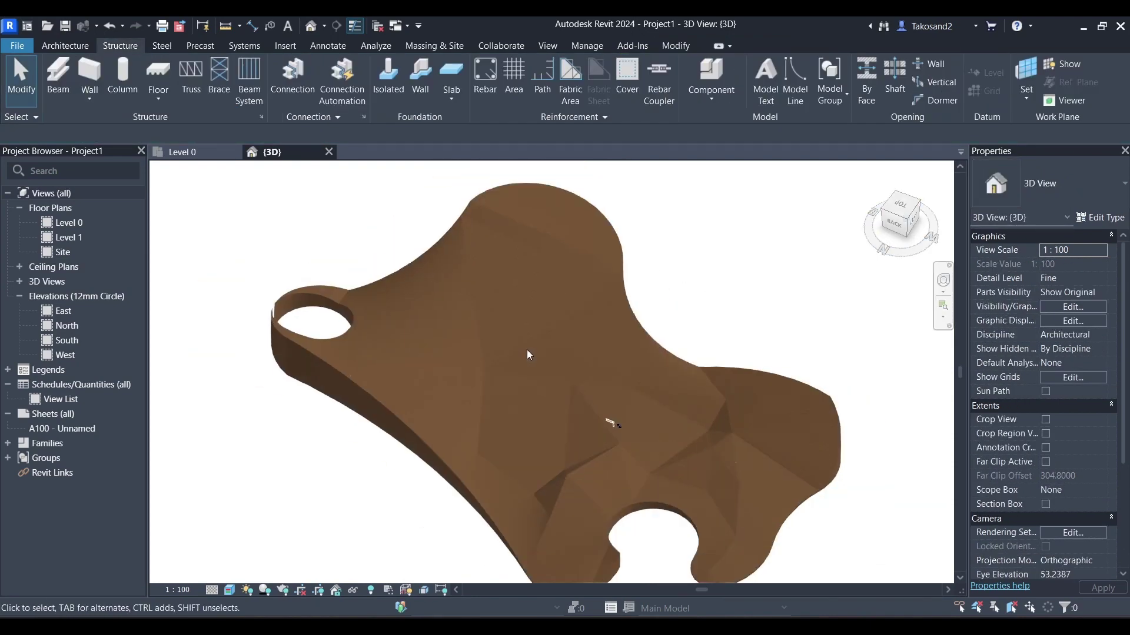
pyautogui.moveTo(907, 231); pyautogui.dragTo(903, 552)
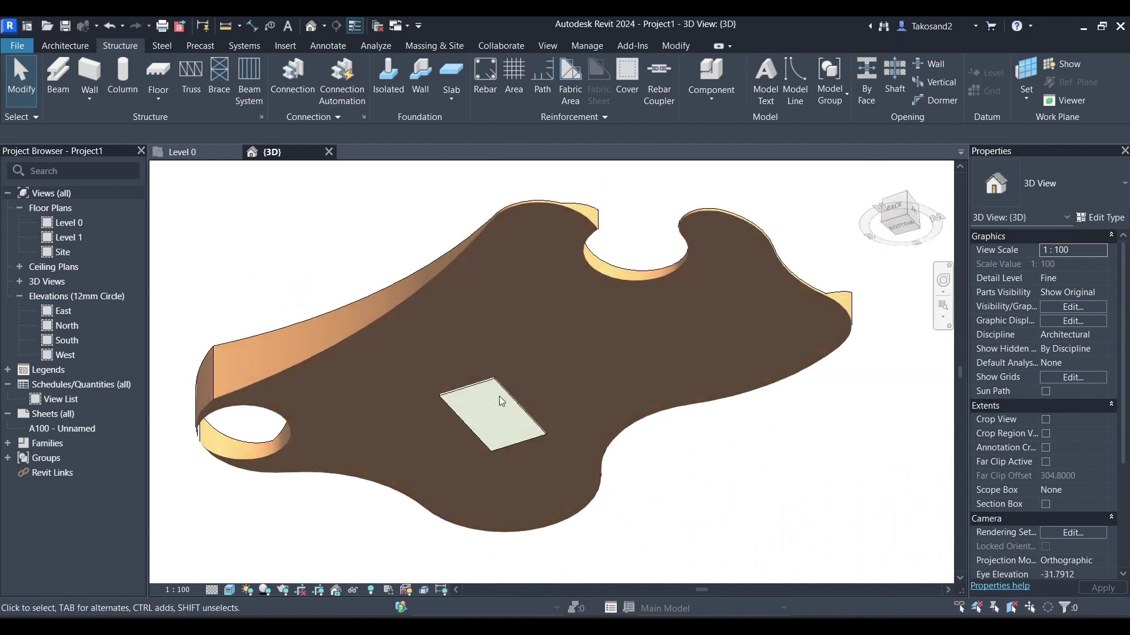
pyautogui.click(500, 393)
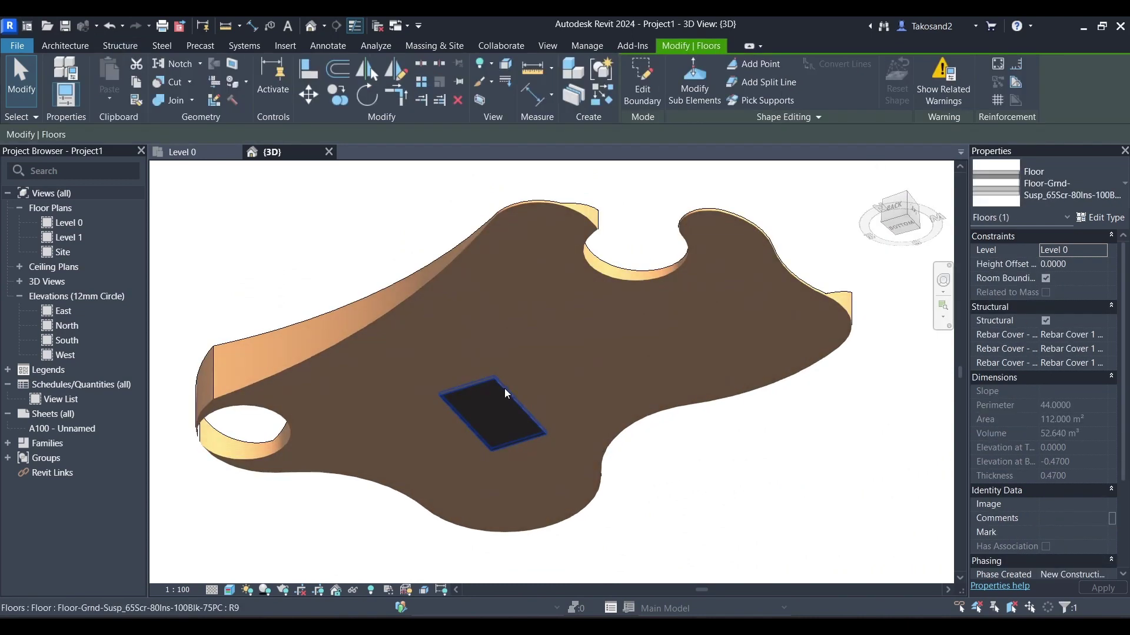
pyautogui.click(905, 201)
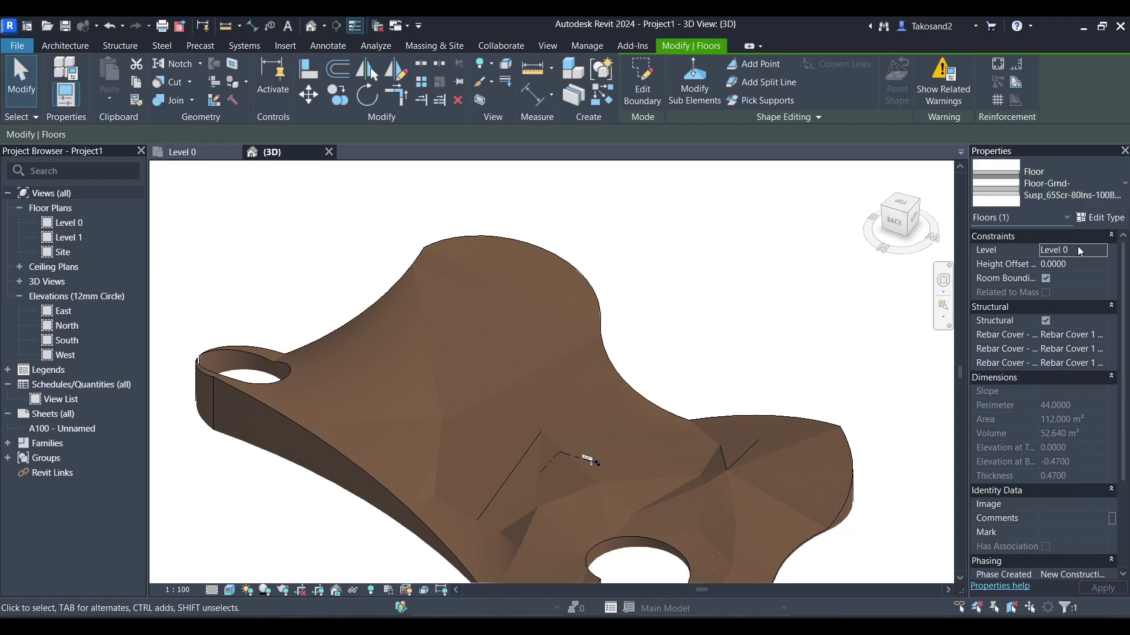
pyautogui.click(1072, 266)
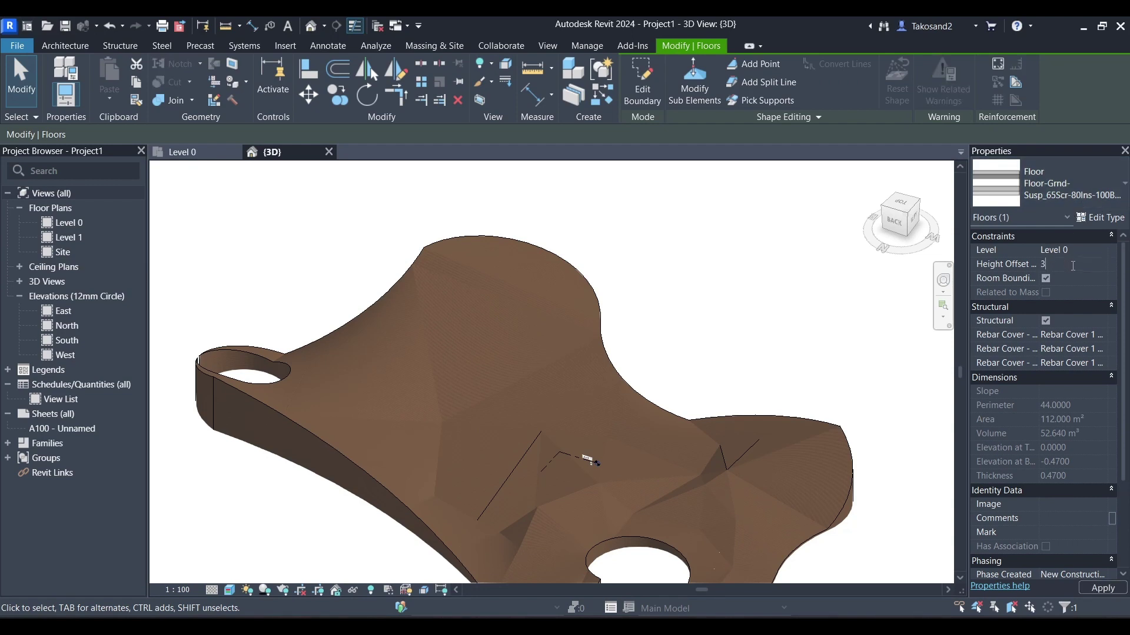
pyautogui.press('Return')
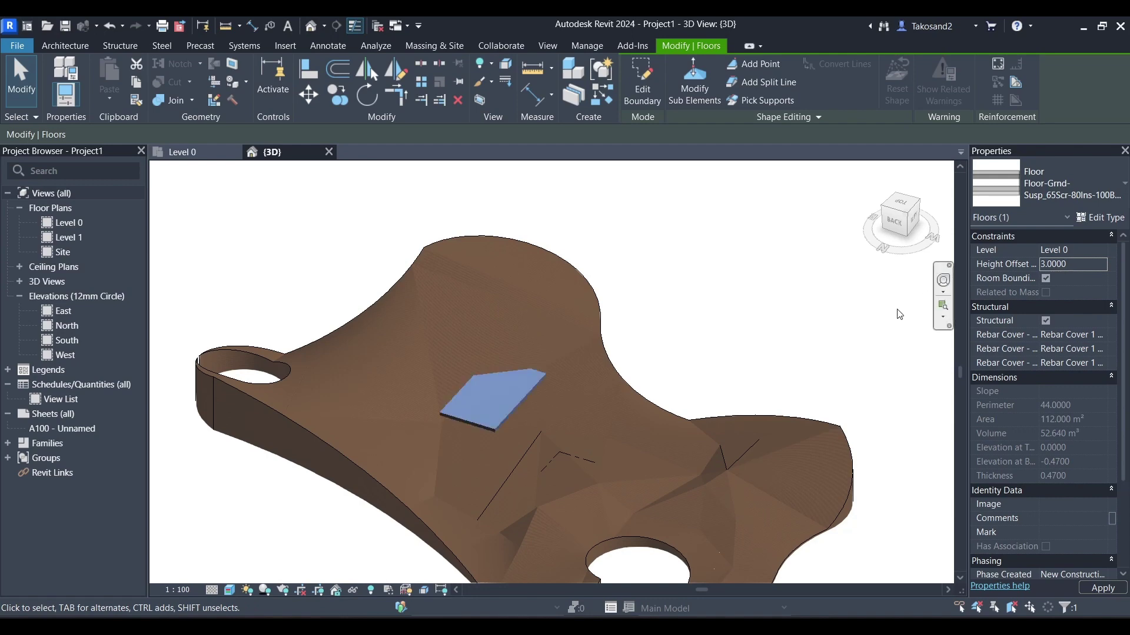
pyautogui.click(629, 379)
pyautogui.scroll(5, 488, 415)
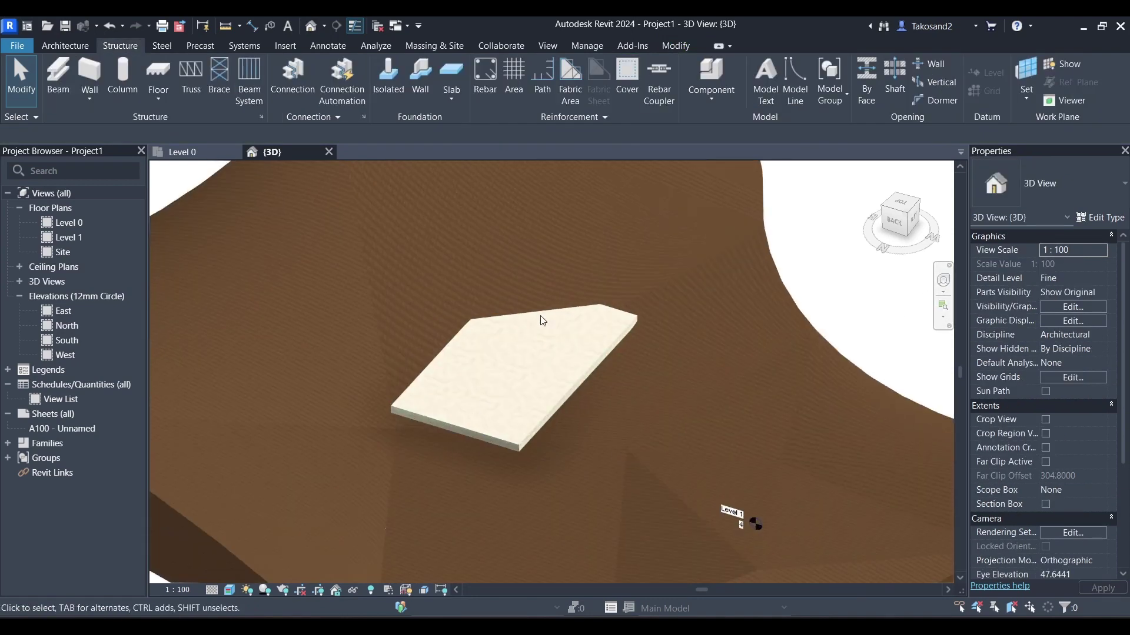
pyautogui.scroll(-2, 530, 353)
pyautogui.scroll(-3, 583, 440)
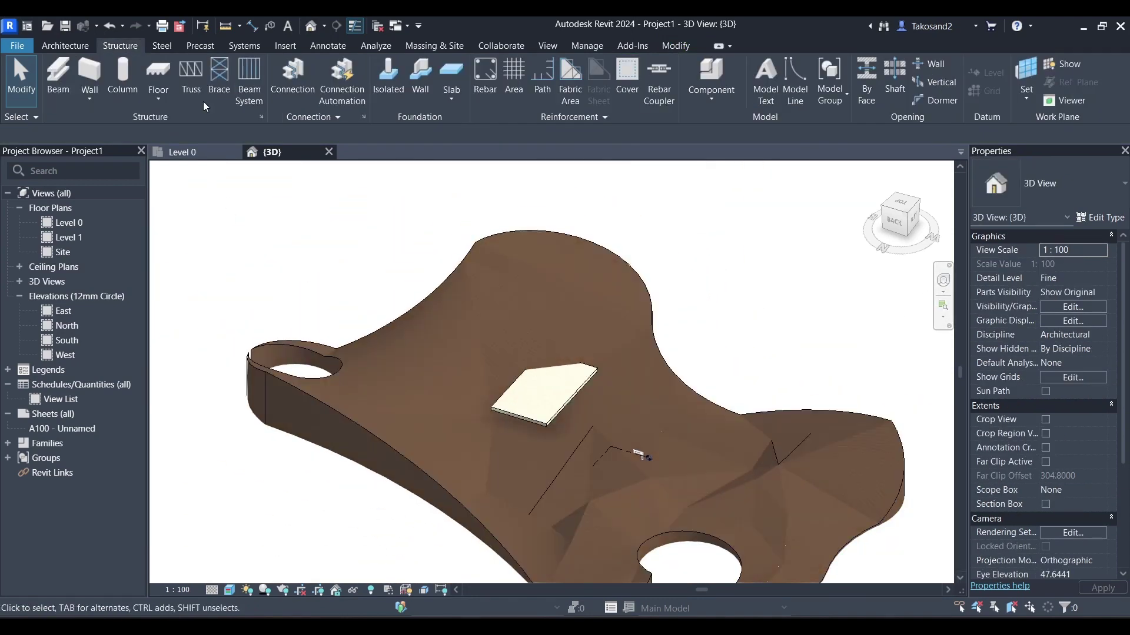
# Draw a 24-long structural wall across the terrain near the round hole.
pyautogui.click(81, 72)
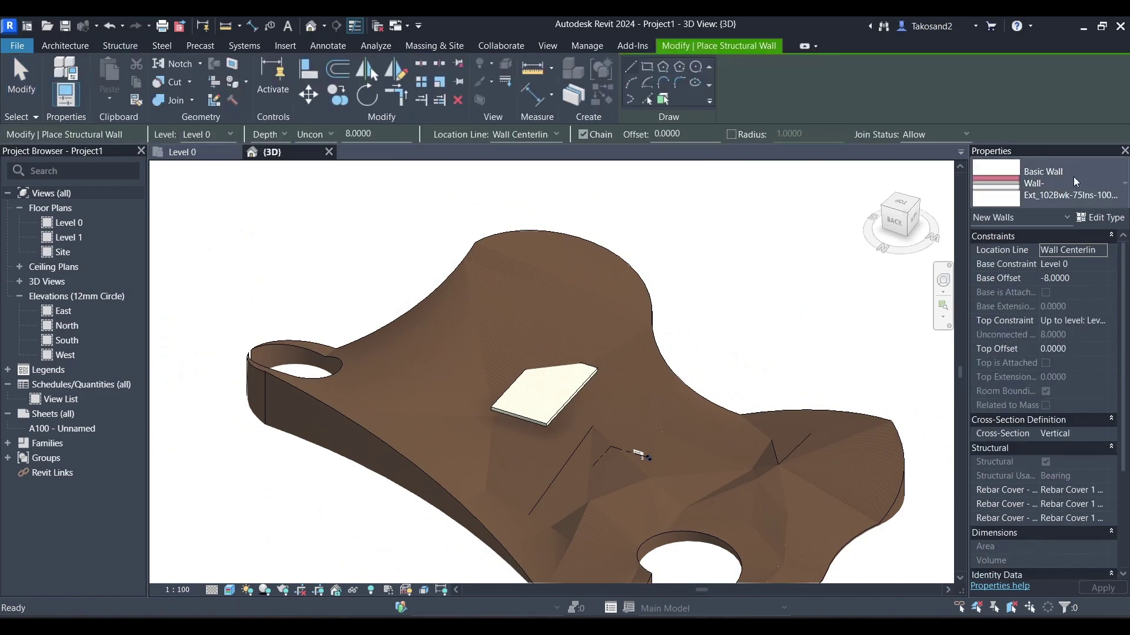
pyautogui.scroll(-1, 801, 192)
pyautogui.scroll(4, 496, 330)
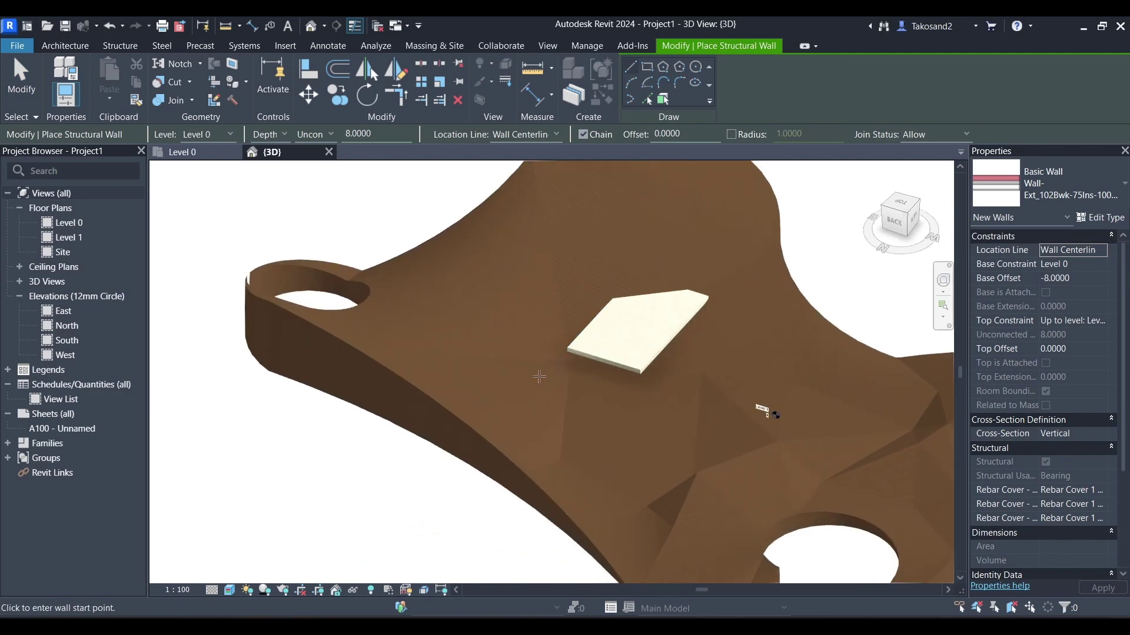
pyautogui.click(419, 424)
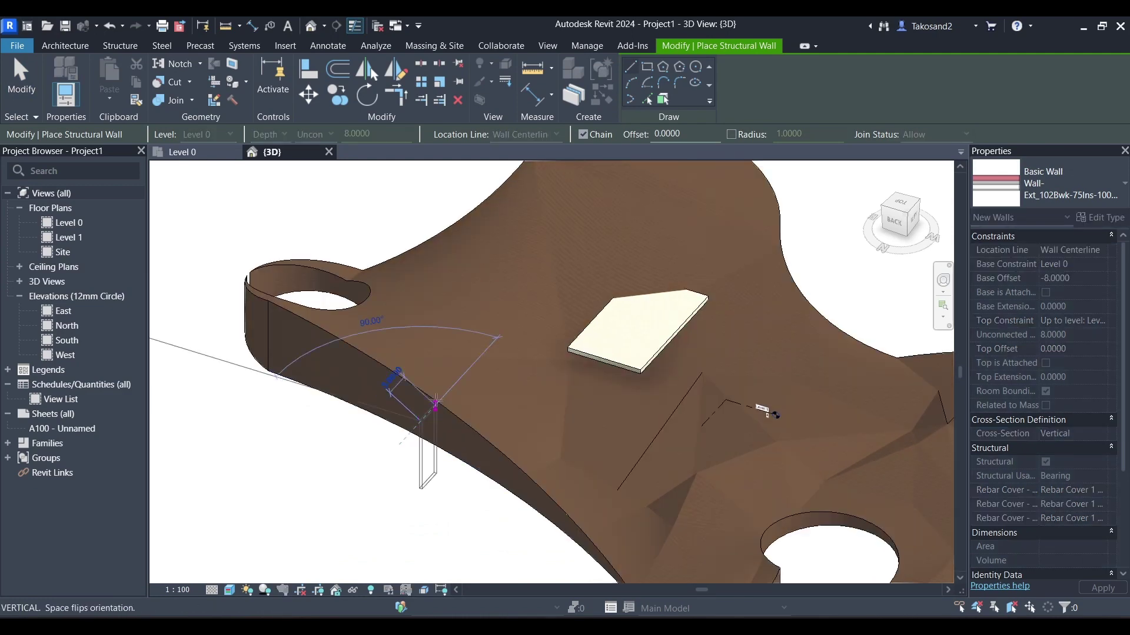
pyautogui.click(538, 296)
pyautogui.press('Escape')
pyautogui.press('Escape')
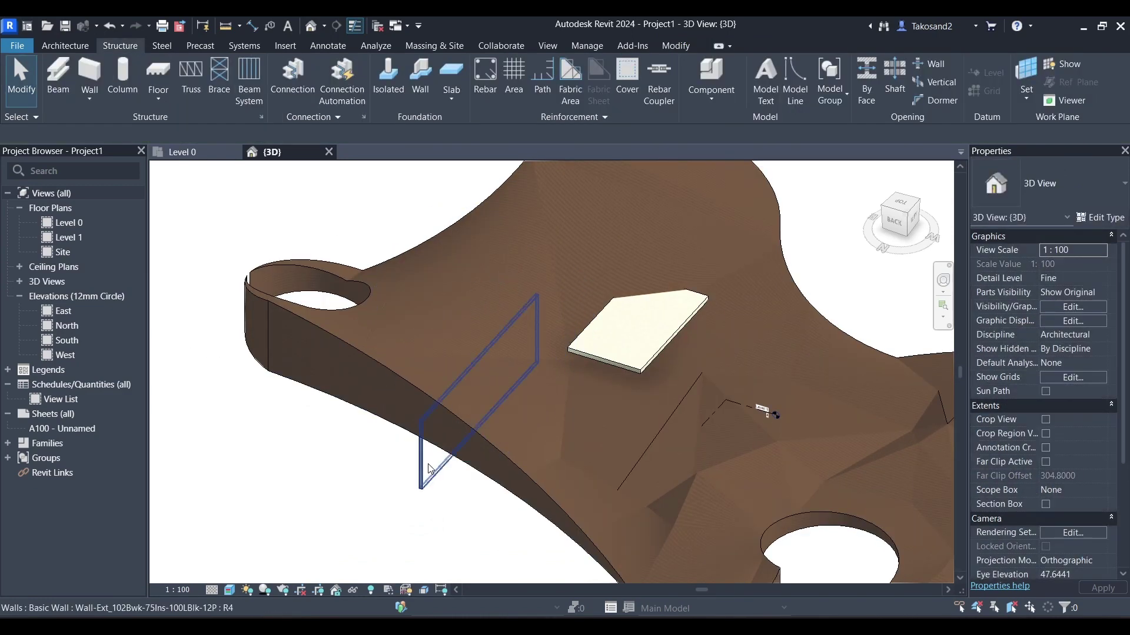
# Try a base offset of 0, then drag the wall's top up to a 13.2215 top offset.
pyautogui.click(428, 469)
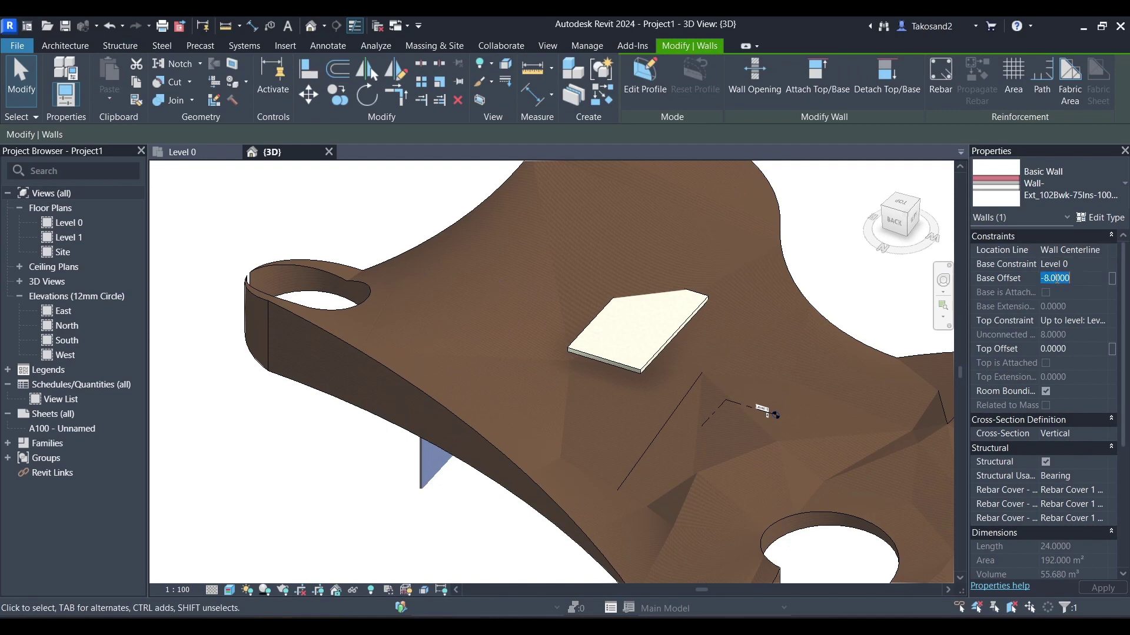
pyautogui.click(1056, 279)
pyautogui.write('0')
pyautogui.press('Return')
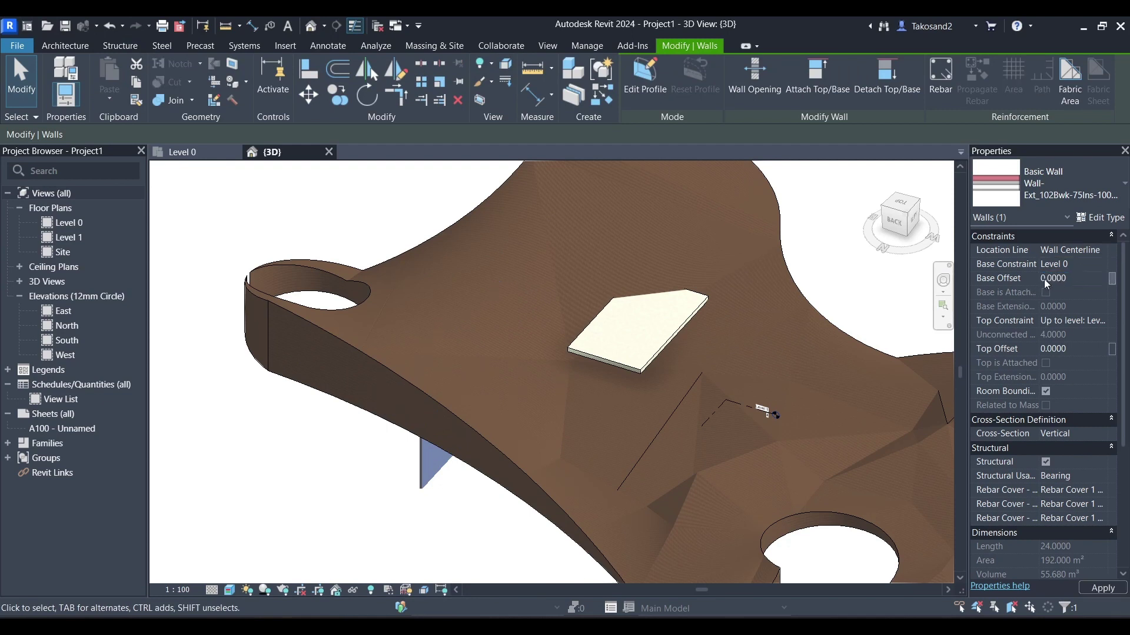
pyautogui.click(676, 377)
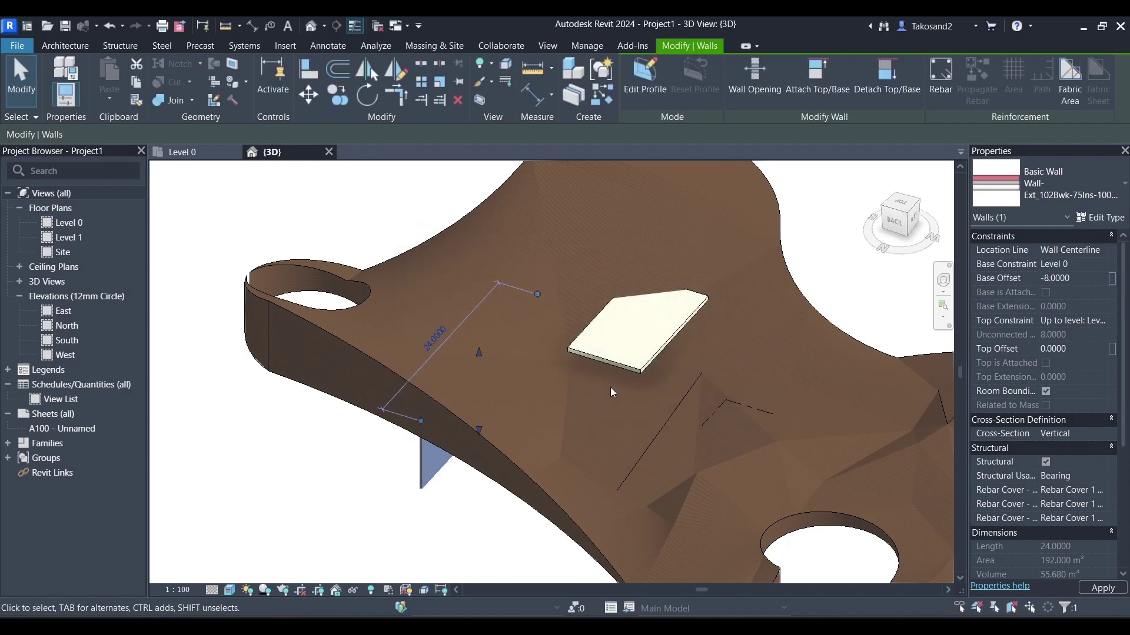
pyautogui.click(440, 405)
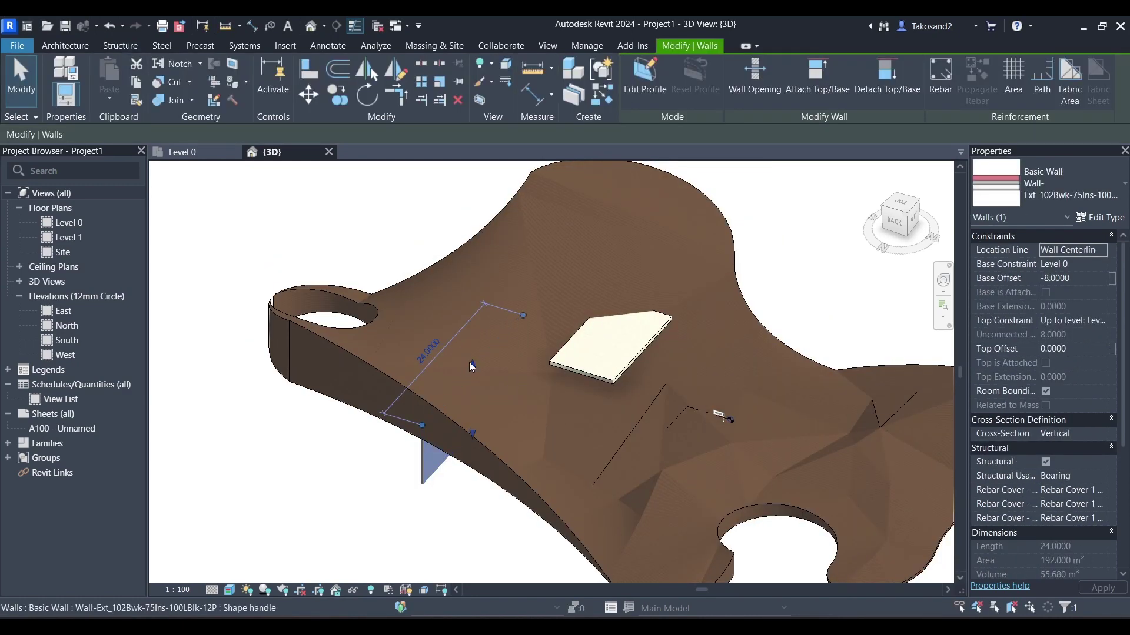
pyautogui.moveTo(485, 273); pyautogui.dragTo(485, 273)
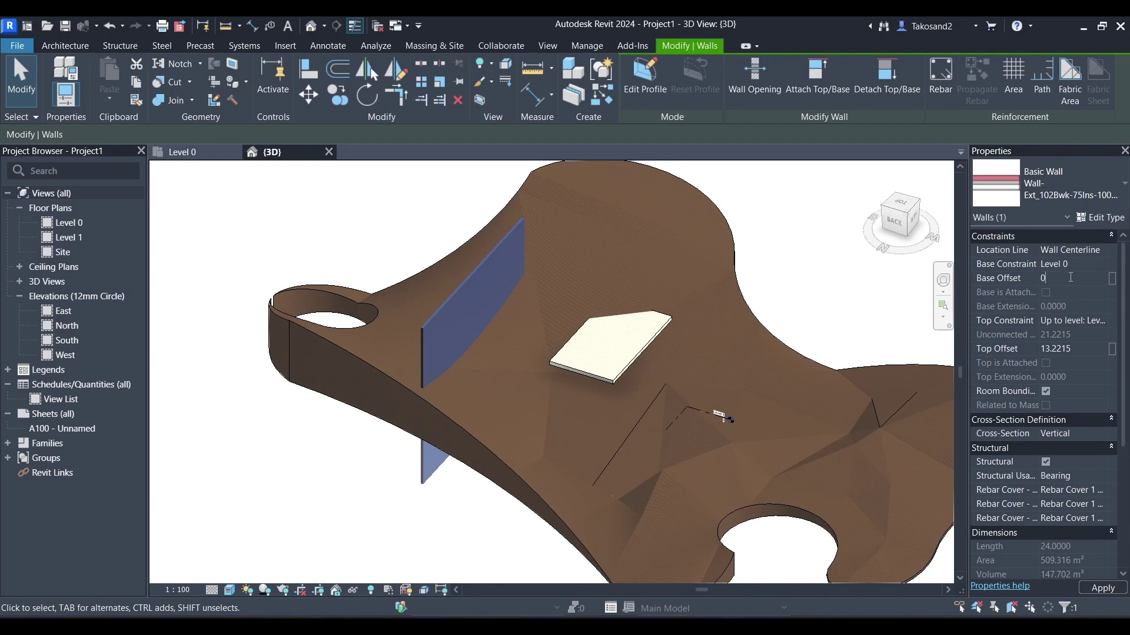
pyautogui.press('Escape')
pyautogui.scroll(-1, 405, 431)
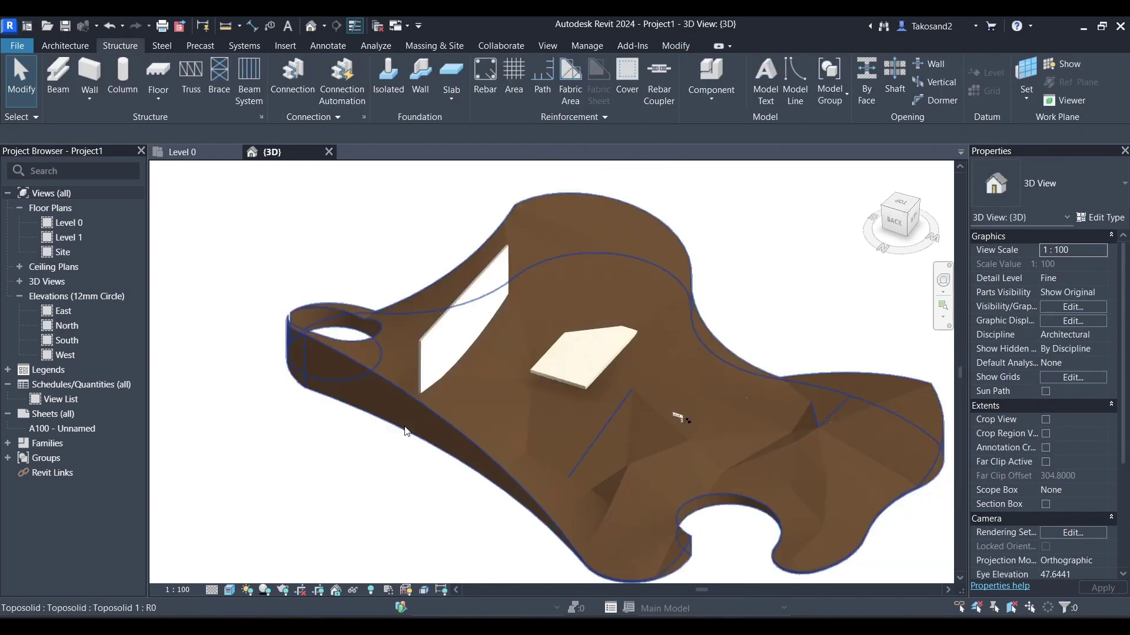
pyautogui.keyDown('shift'); pyautogui.moveTo(405, 431); pyautogui.dragTo(260, 219, button='middle'); pyautogui.keyUp('shift')
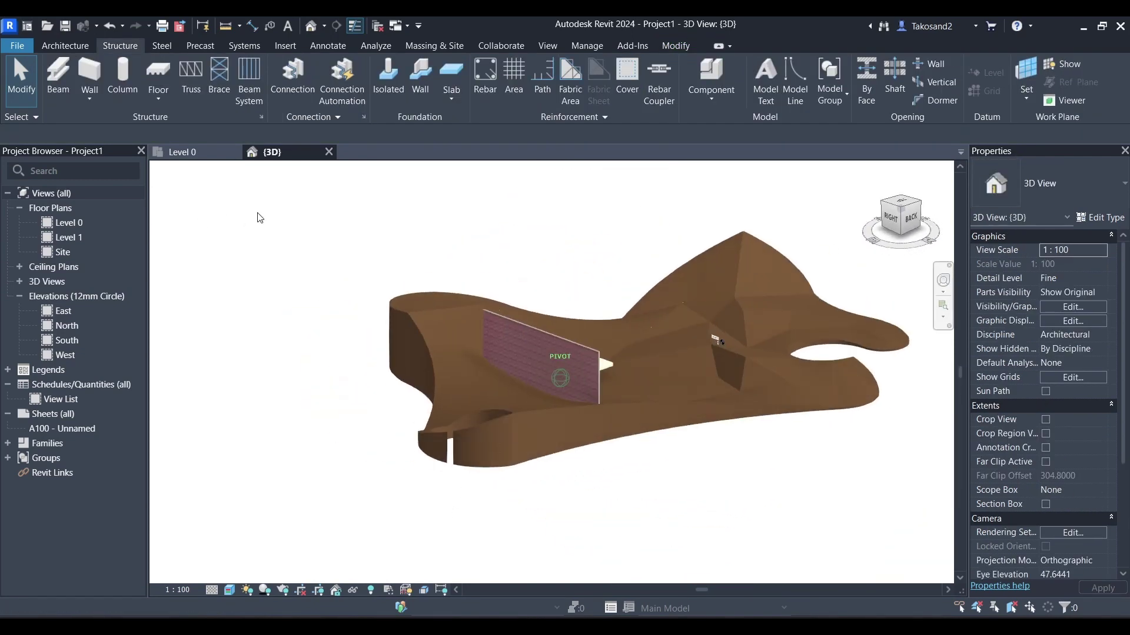
pyautogui.scroll(5, 539, 422)
pyautogui.keyDown('shift'); pyautogui.moveTo(634, 401); pyautogui.dragTo(640, 278, button='middle'); pyautogui.keyUp('shift')
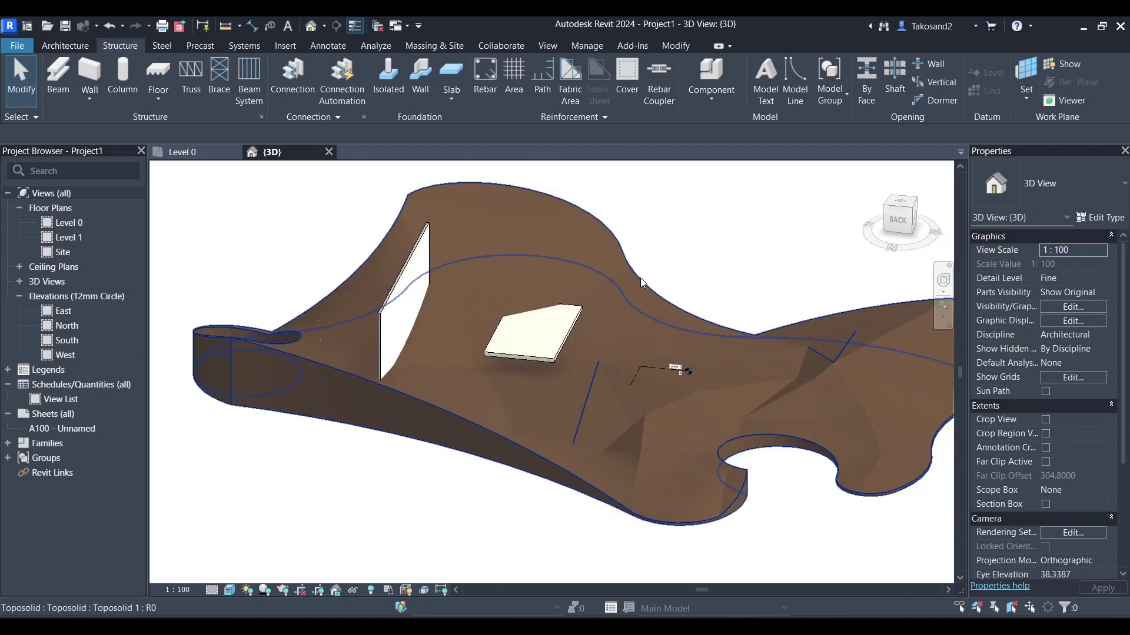
pyautogui.scroll(-2, 592, 390)
pyautogui.scroll(-1, 340, 494)
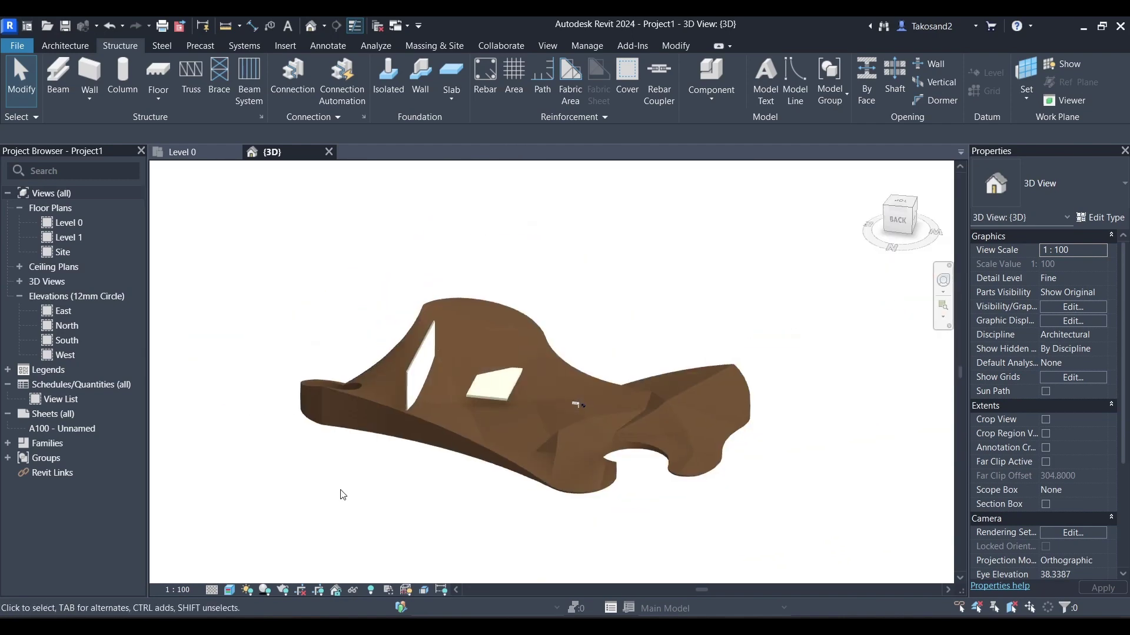
pyautogui.scroll(1, 595, 468)
pyautogui.scroll(1, 829, 448)
pyautogui.scroll(-1, 828, 447)
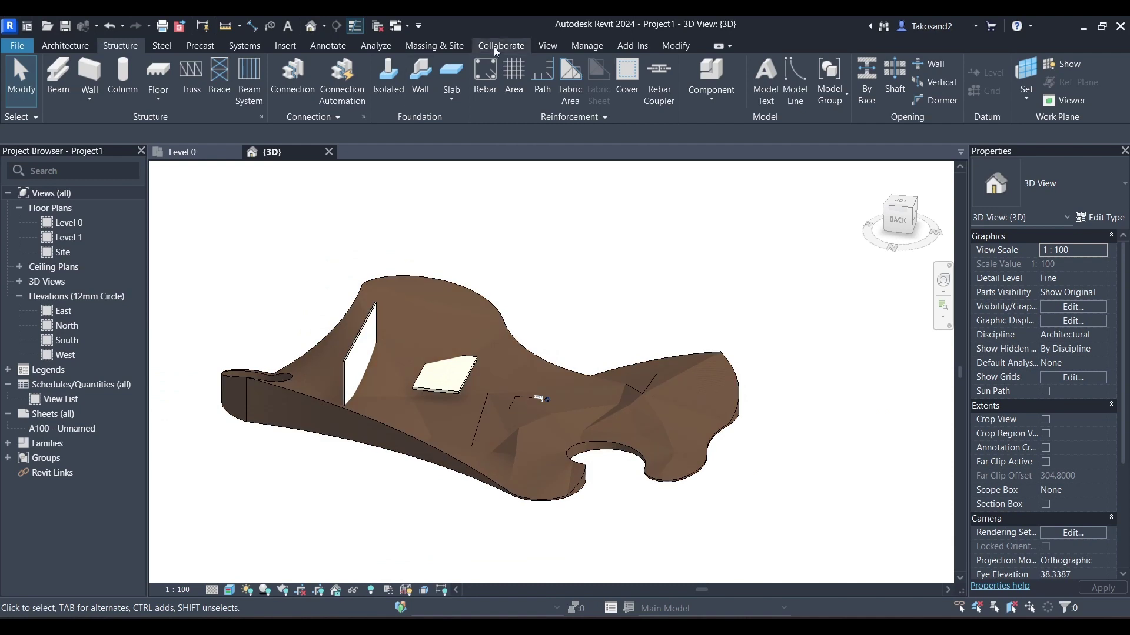
pyautogui.click(409, 47)
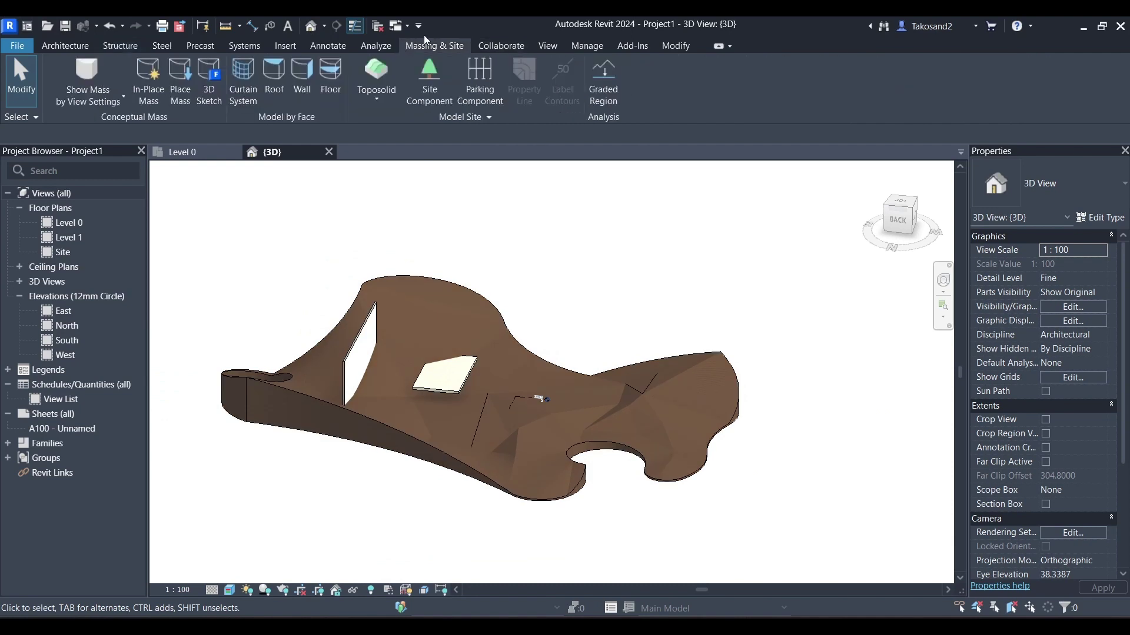
pyautogui.click(384, 96)
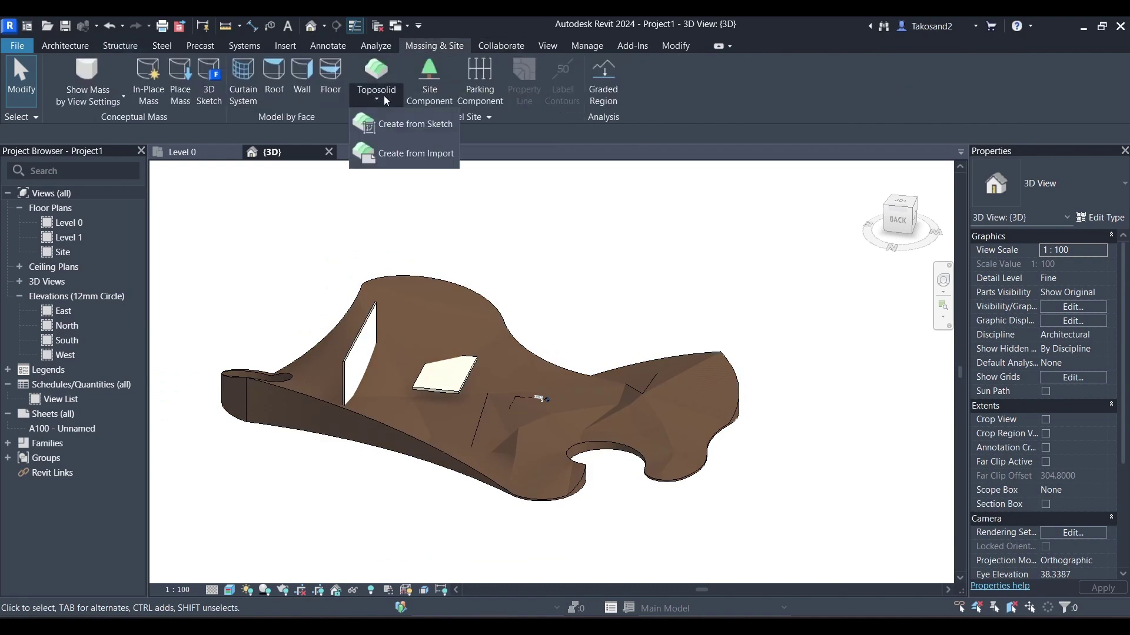
pyautogui.click(411, 152)
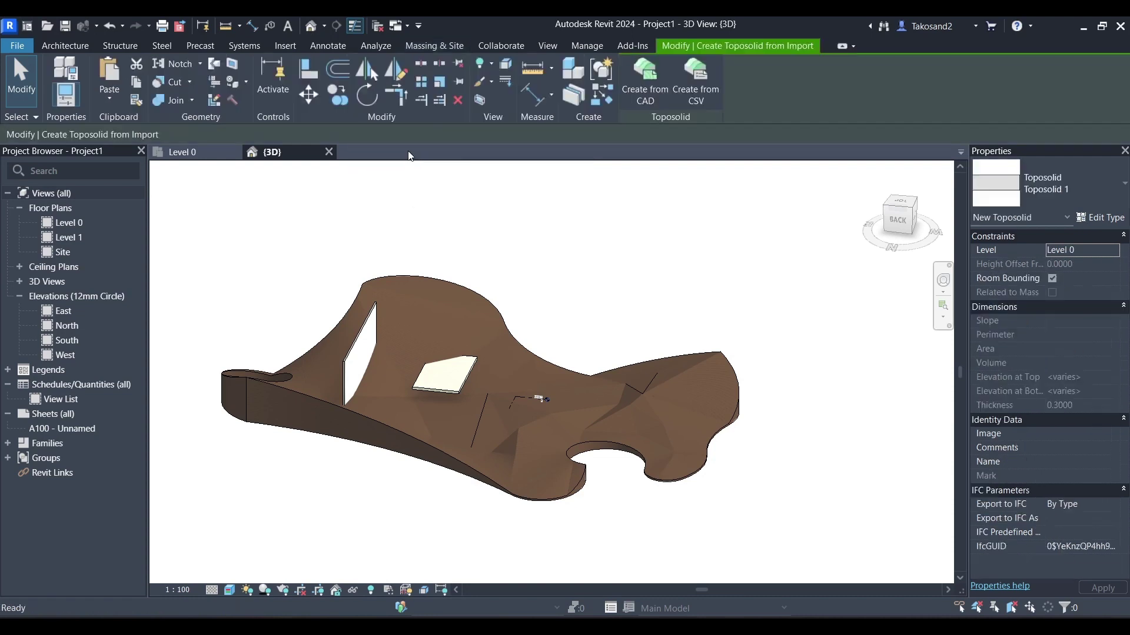
pyautogui.click(646, 97)
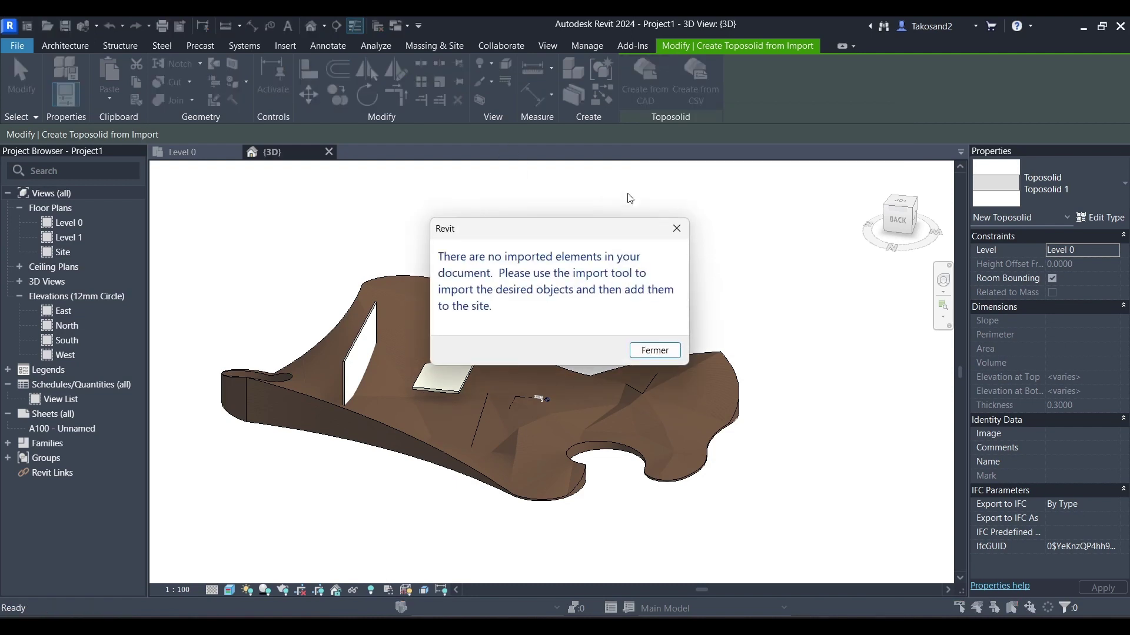
pyautogui.click(674, 225)
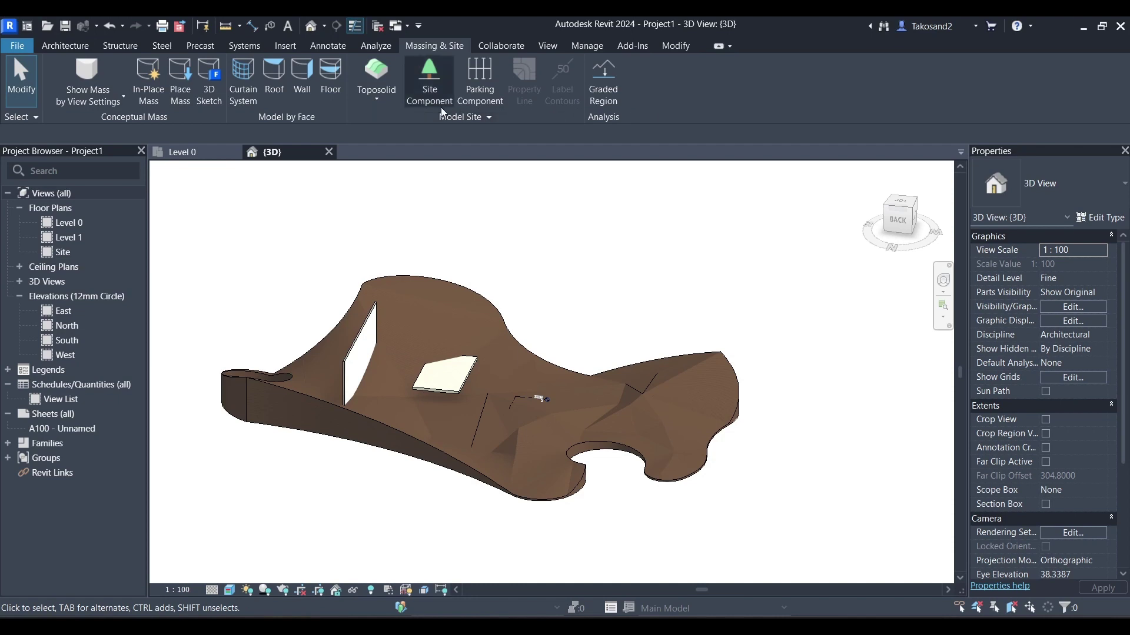
pyautogui.click(376, 100)
pyautogui.click(389, 146)
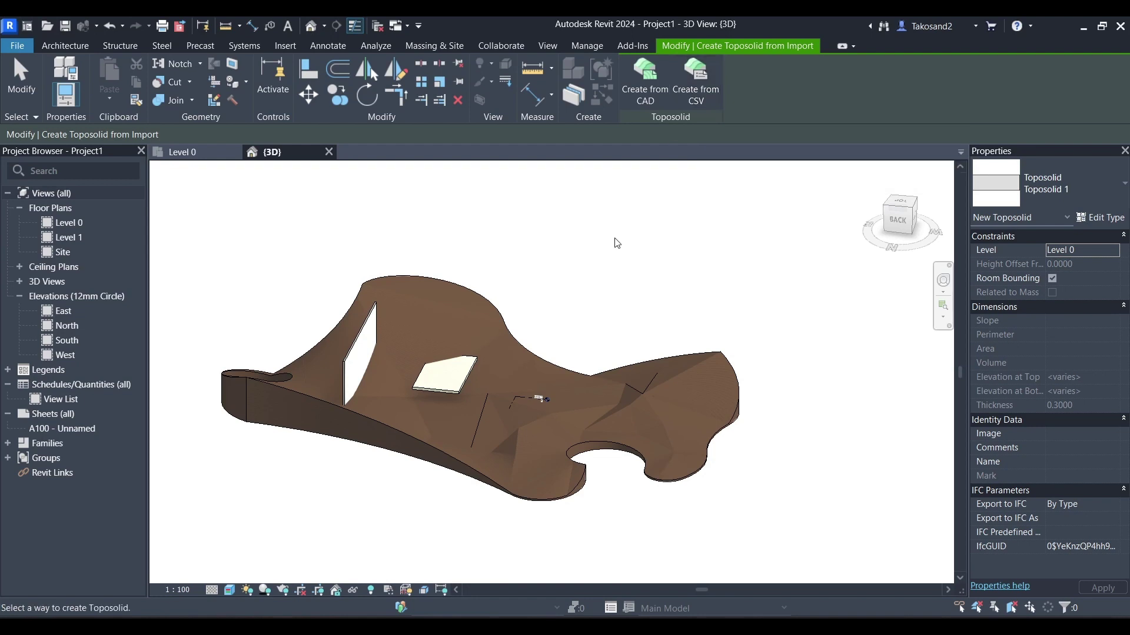
pyautogui.scroll(-2, 681, 286)
pyautogui.click(909, 217)
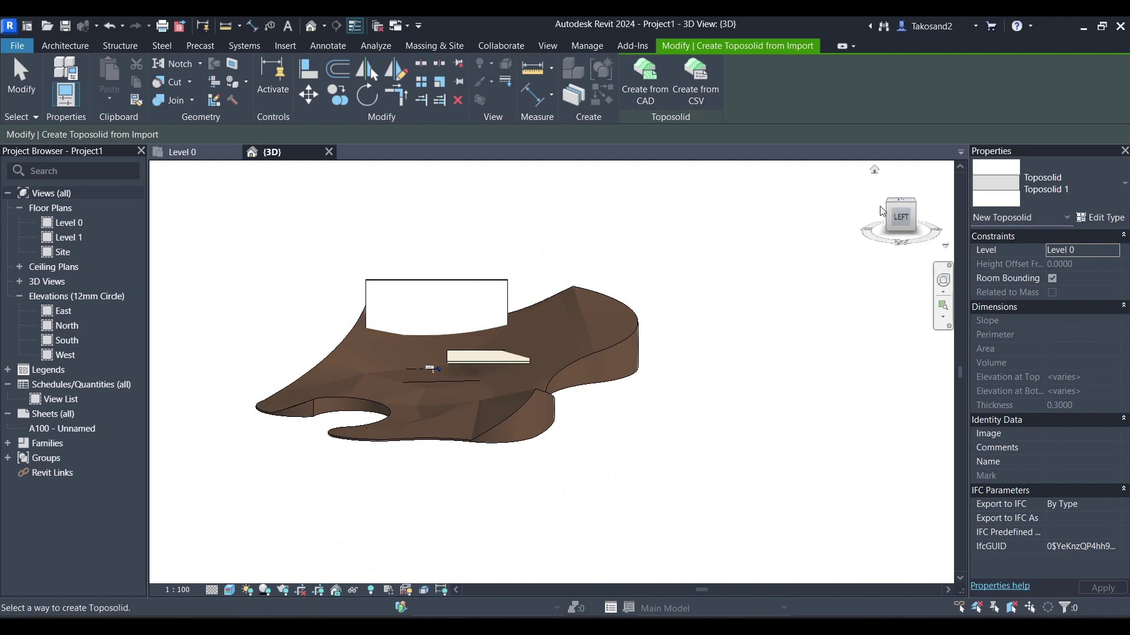
pyautogui.moveTo(901, 212); pyautogui.dragTo(918, 218)
pyautogui.keyDown('shift'); pyautogui.moveTo(917, 218); pyautogui.dragTo(431, 352, button='middle'); pyautogui.keyUp('shift')
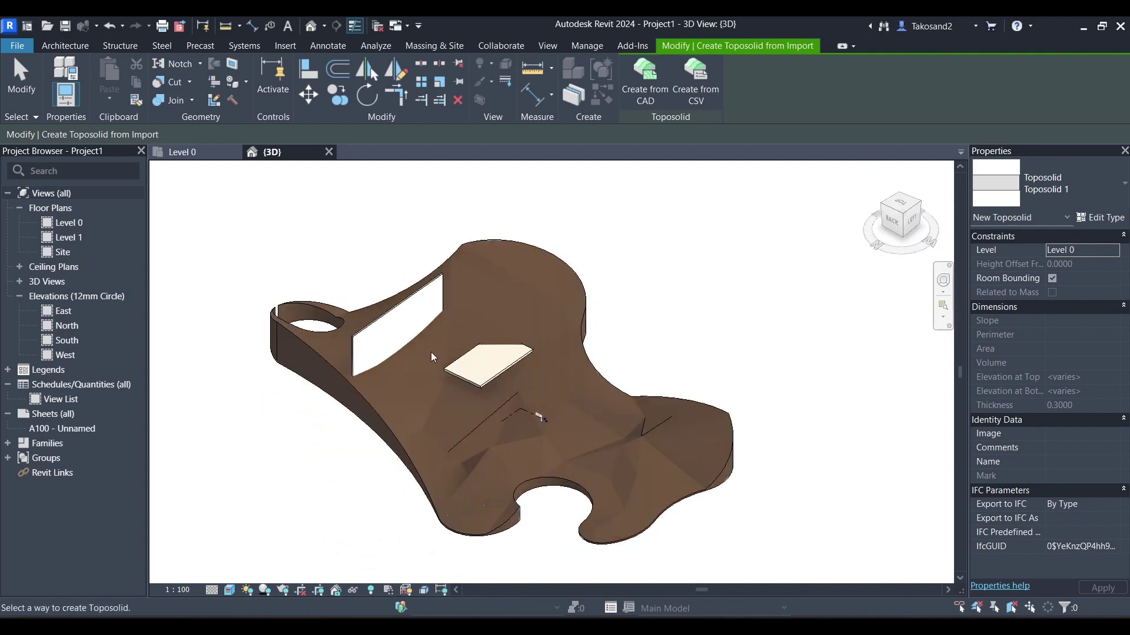
pyautogui.scroll(5, 370, 368)
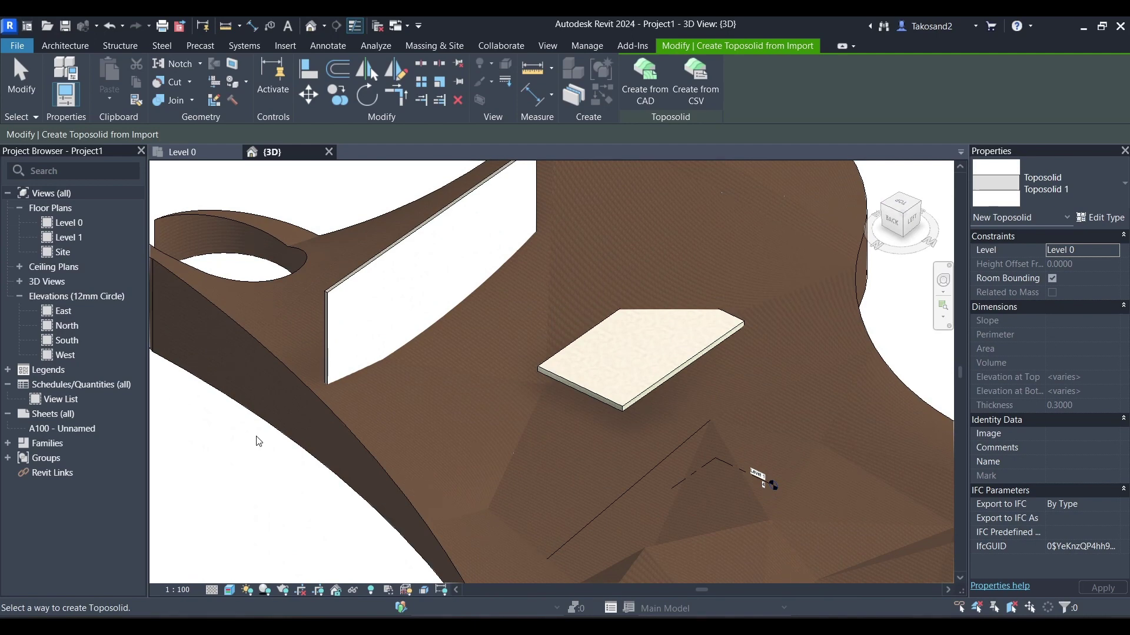
pyautogui.scroll(-2, 259, 442)
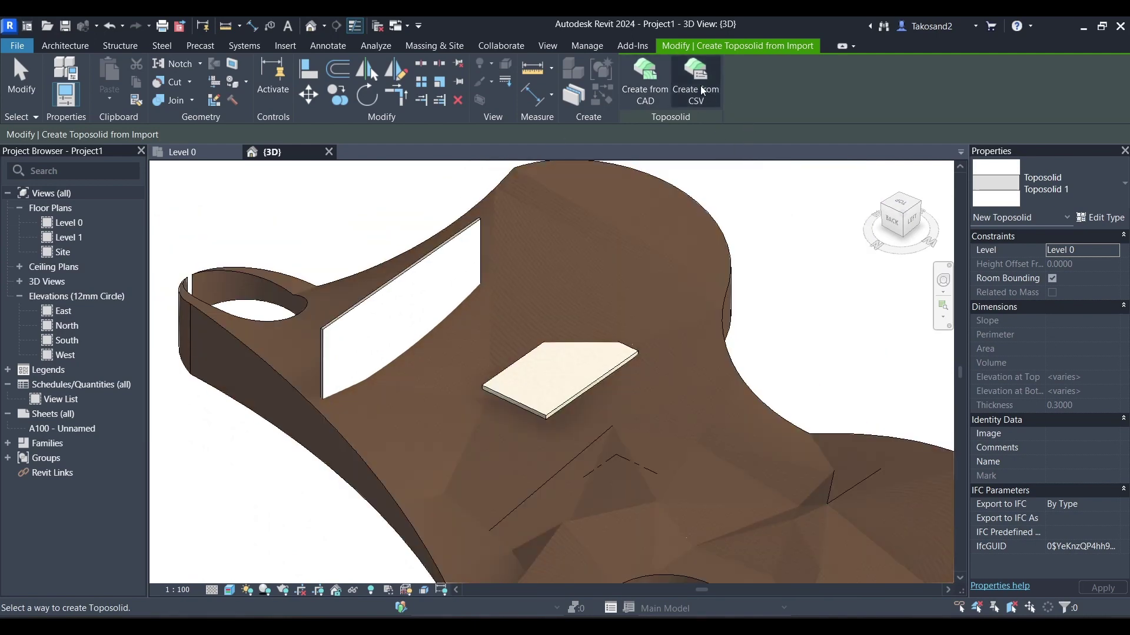
pyautogui.scroll(-1, 725, 278)
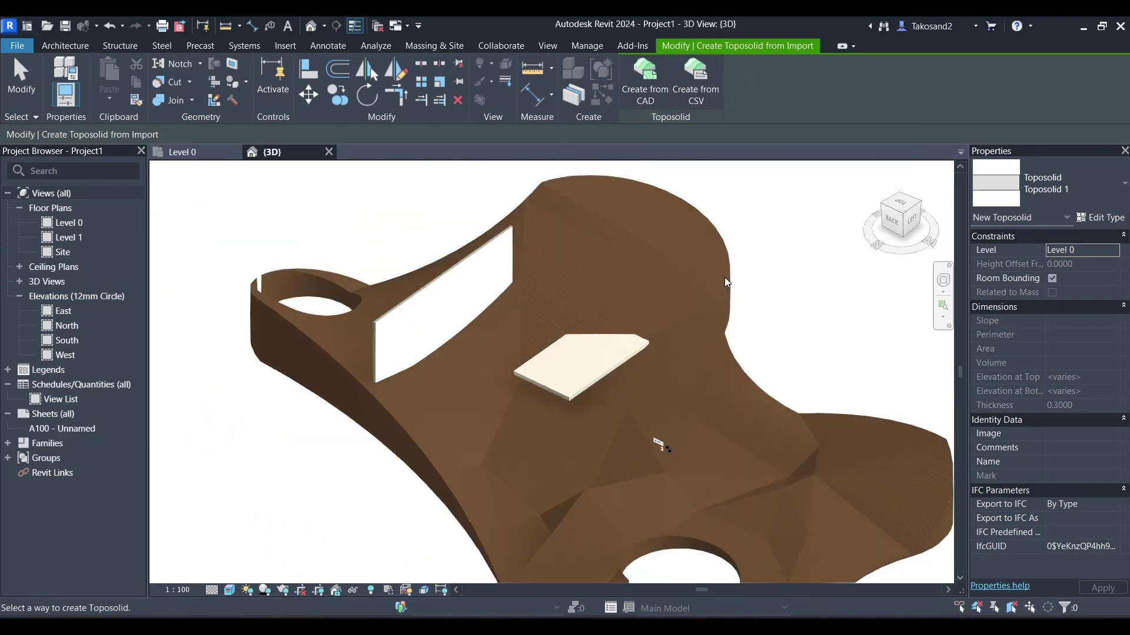
pyautogui.press('Escape')
# Delete the structural wall and the raised floor.
pyautogui.click(376, 321)
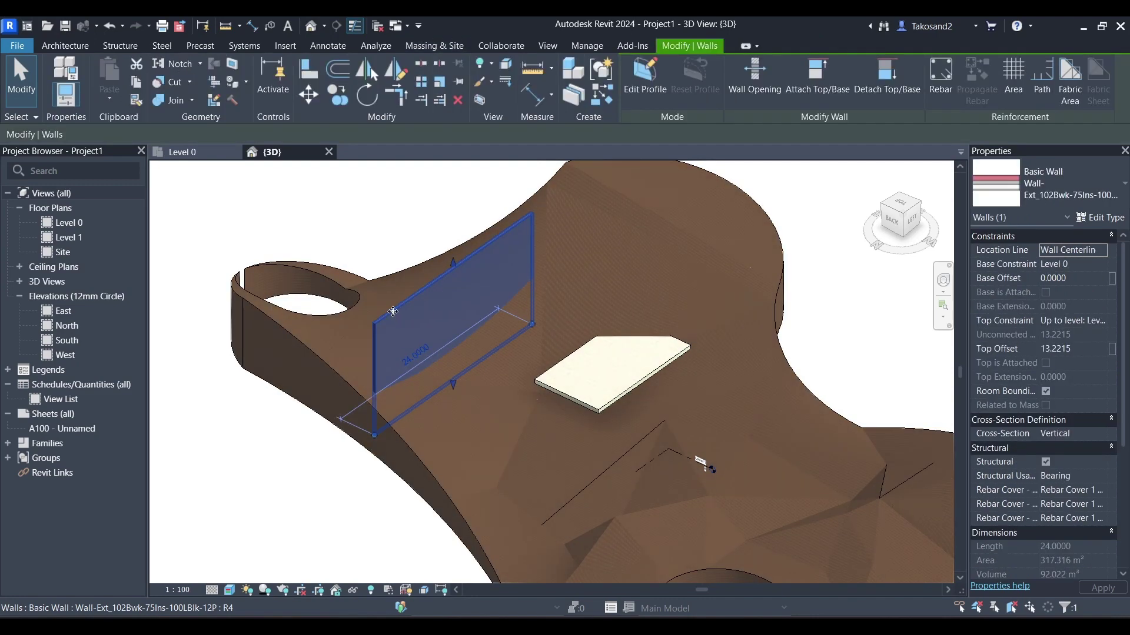
pyautogui.press('Delete')
pyautogui.click(577, 404)
pyautogui.press('Delete')
pyautogui.scroll(-3, 408, 318)
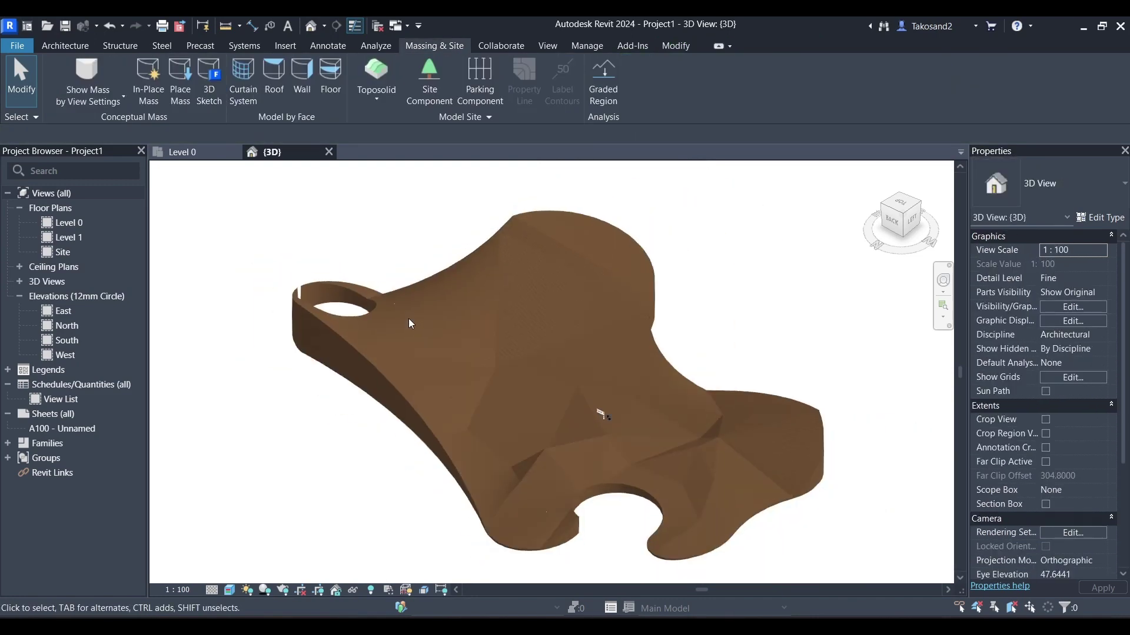
# Show the Level 0 plan zoomed to fit in Realistic visual style.
pyautogui.click(219, 154)
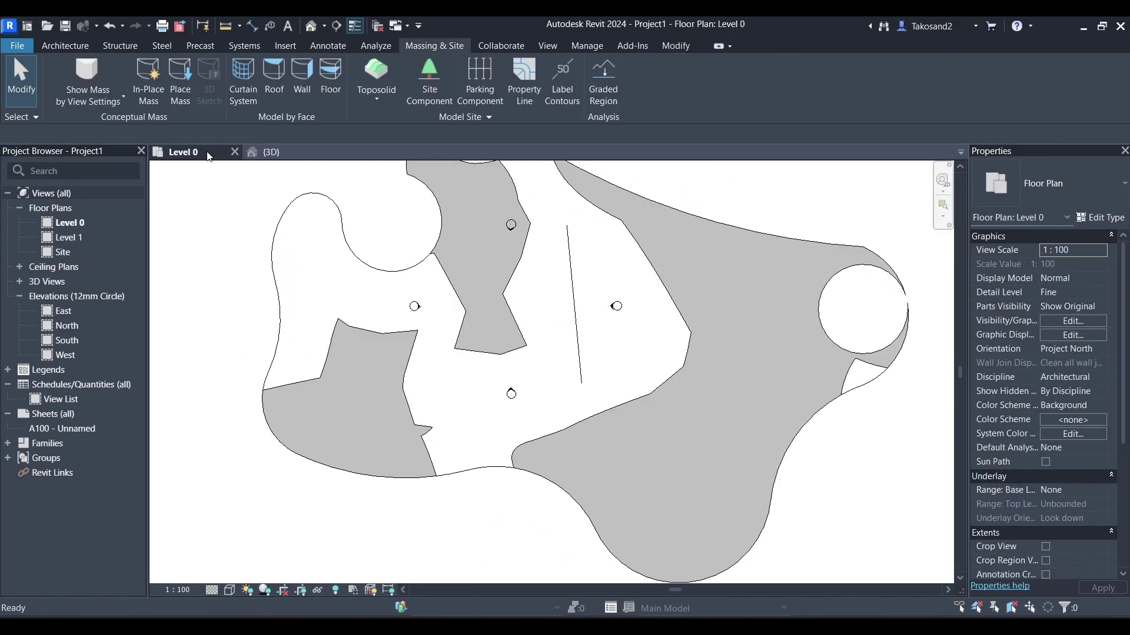
pyautogui.press('z')
pyautogui.press('f')
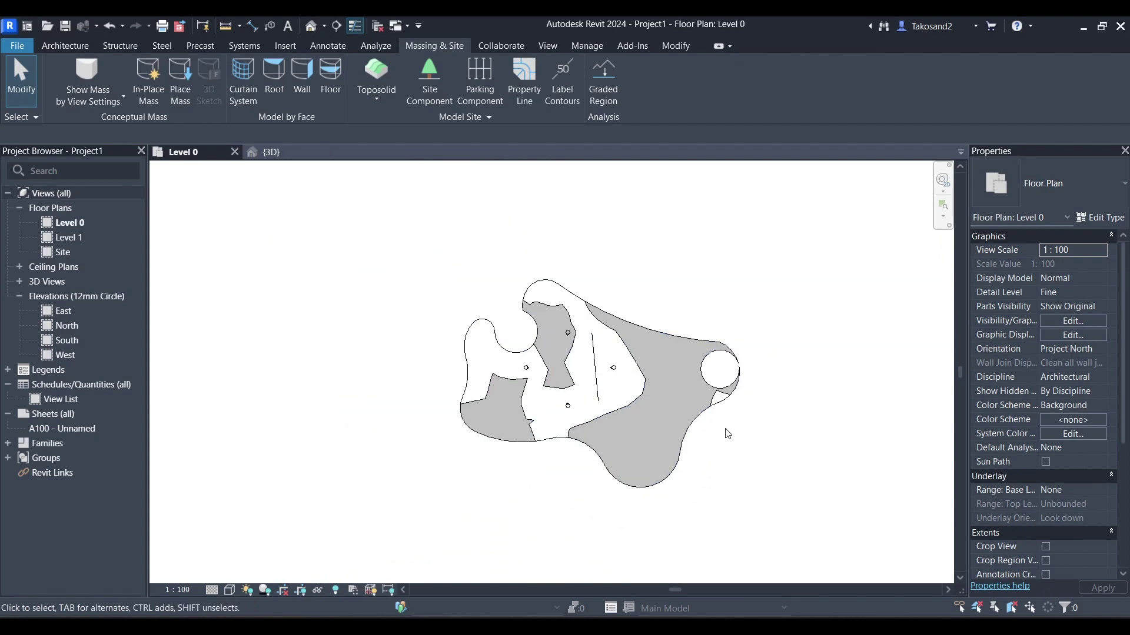
pyautogui.click(230, 591)
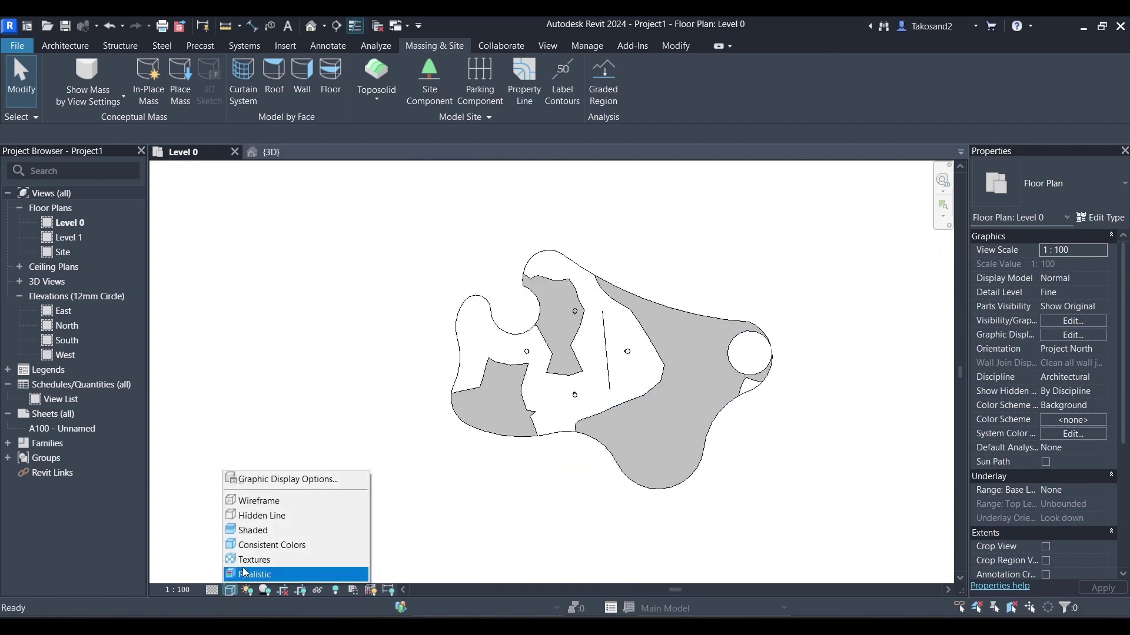
pyautogui.click(257, 541)
pyautogui.scroll(4, 662, 328)
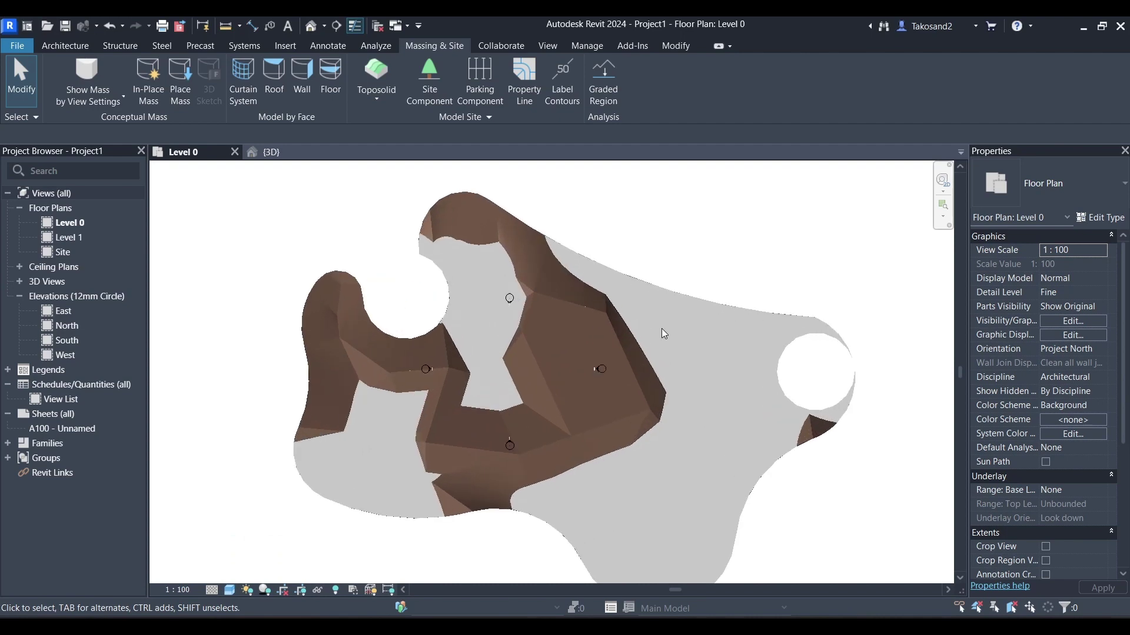